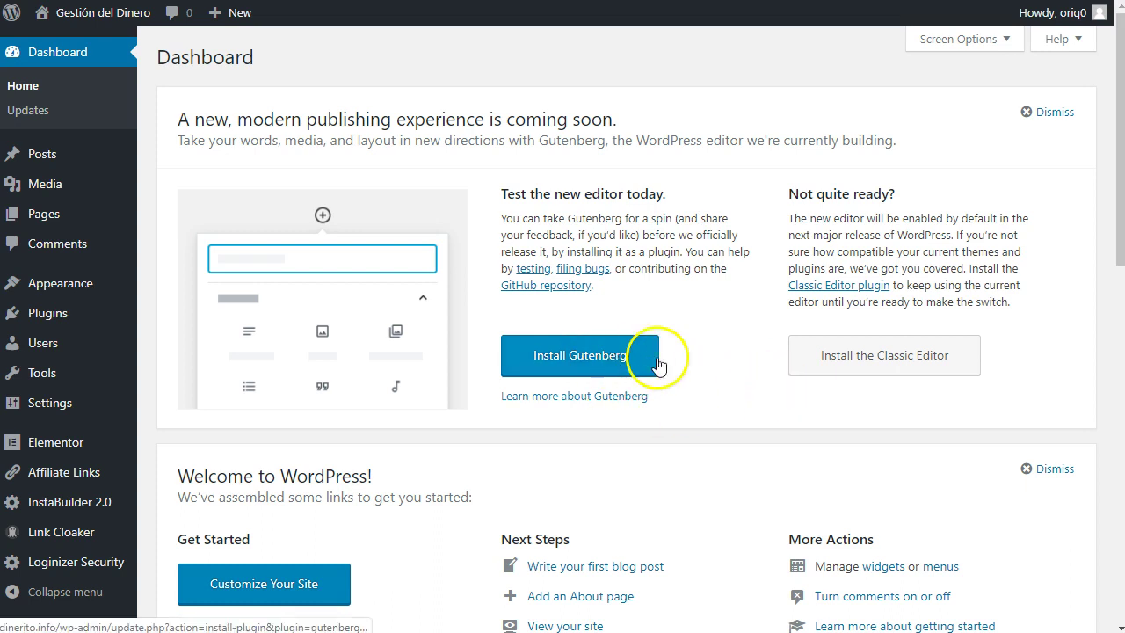
- Dismiss the Gutenberg notice and the Welcome panel on the dashboard and collapse the WordPress Events and News box
left_click(1059, 112)
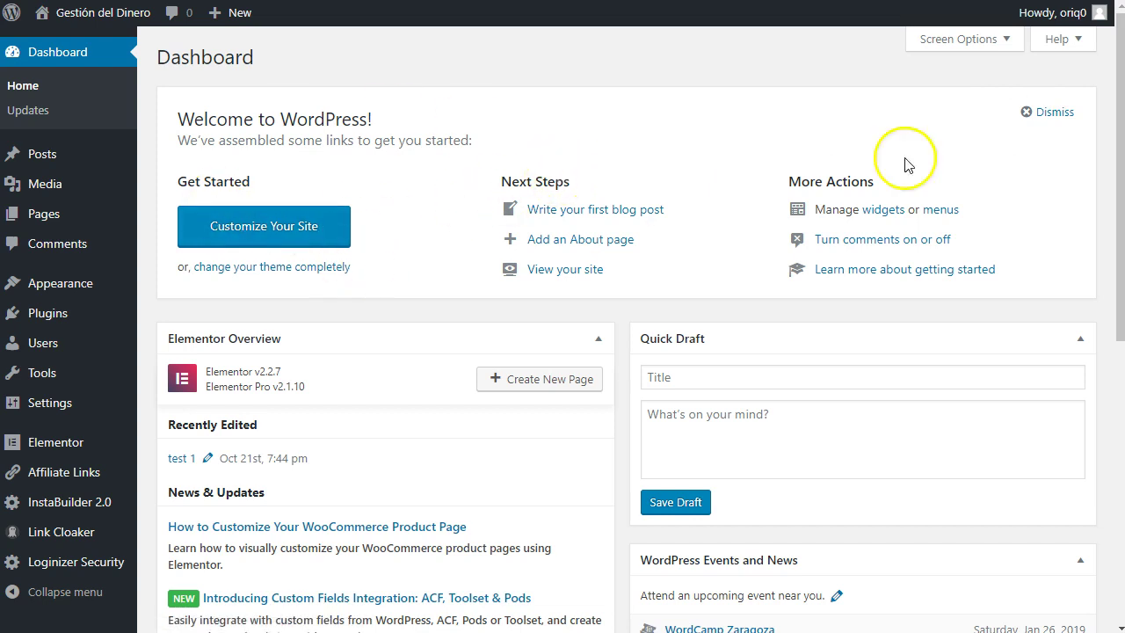
left_click(1059, 114)
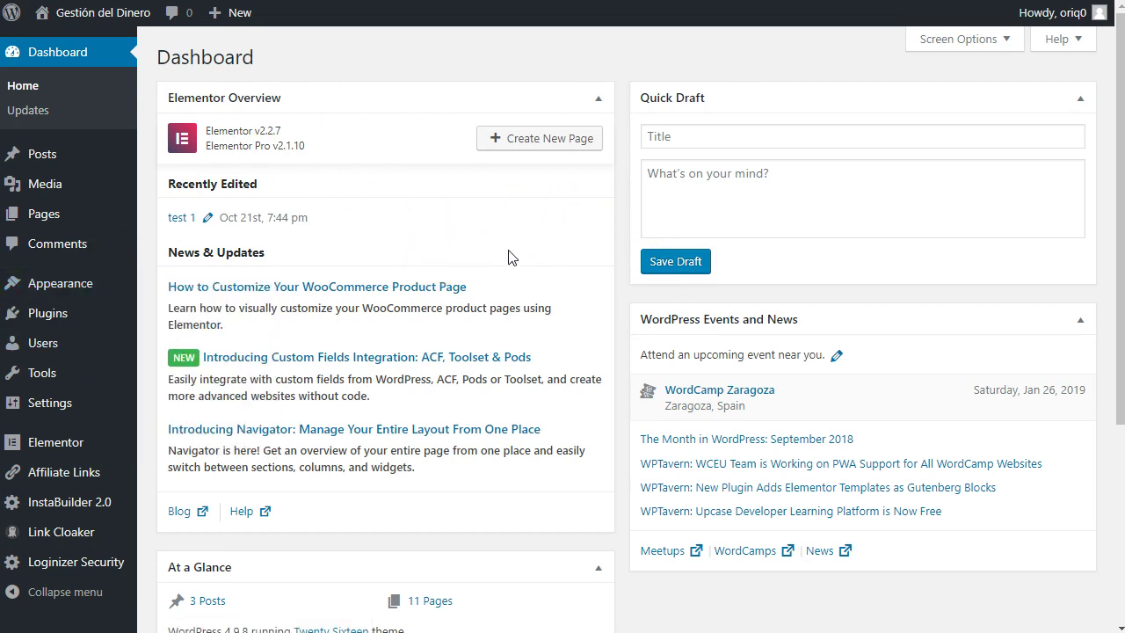
left_click(1081, 321)
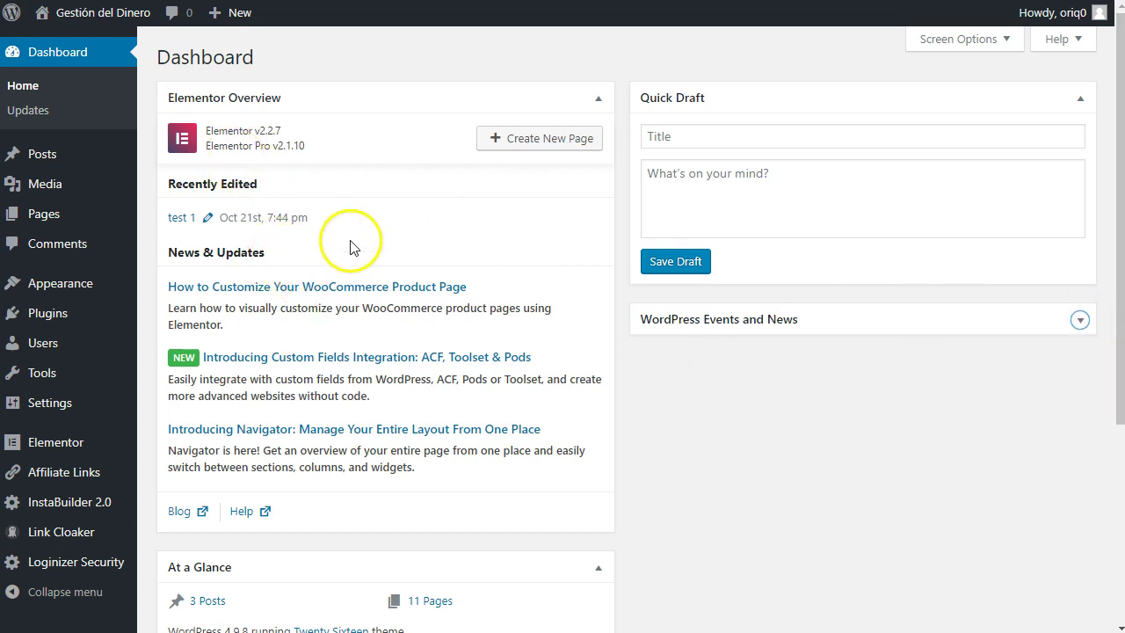
left_click(295, 117)
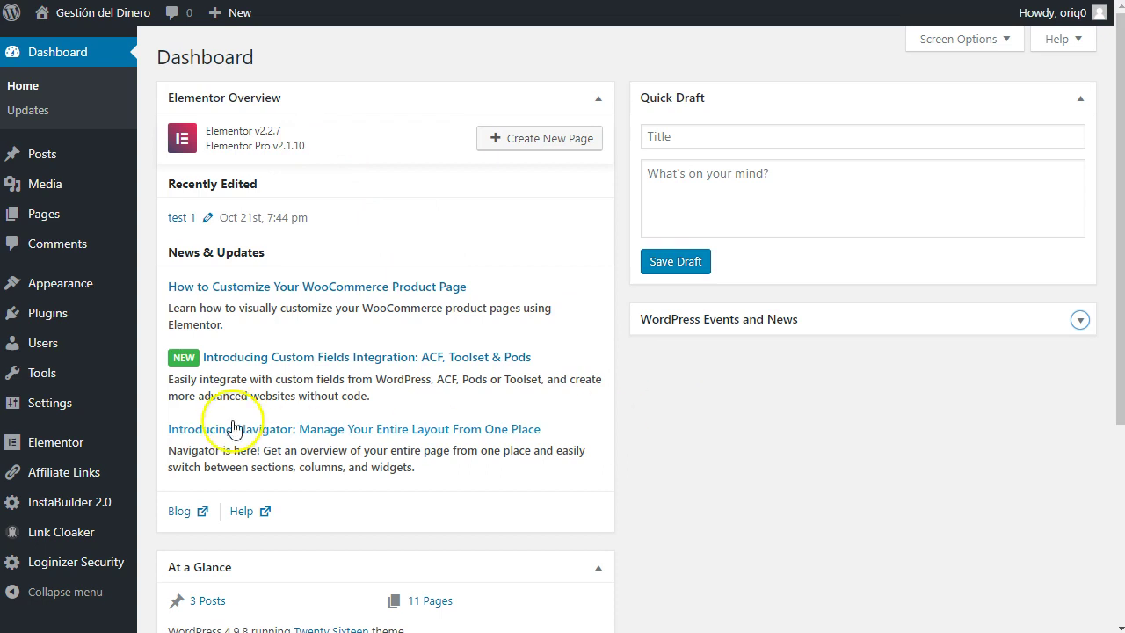
- Review the admin entries of the Elementor plugin and open its Settings page
mouse_move(65, 443)
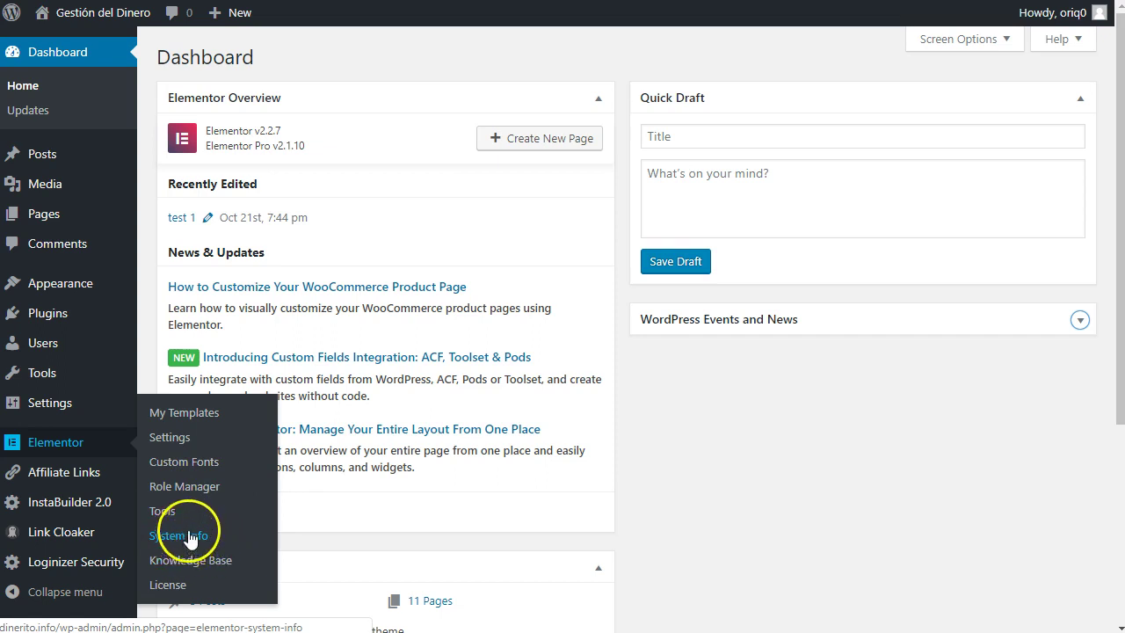
left_click(191, 487)
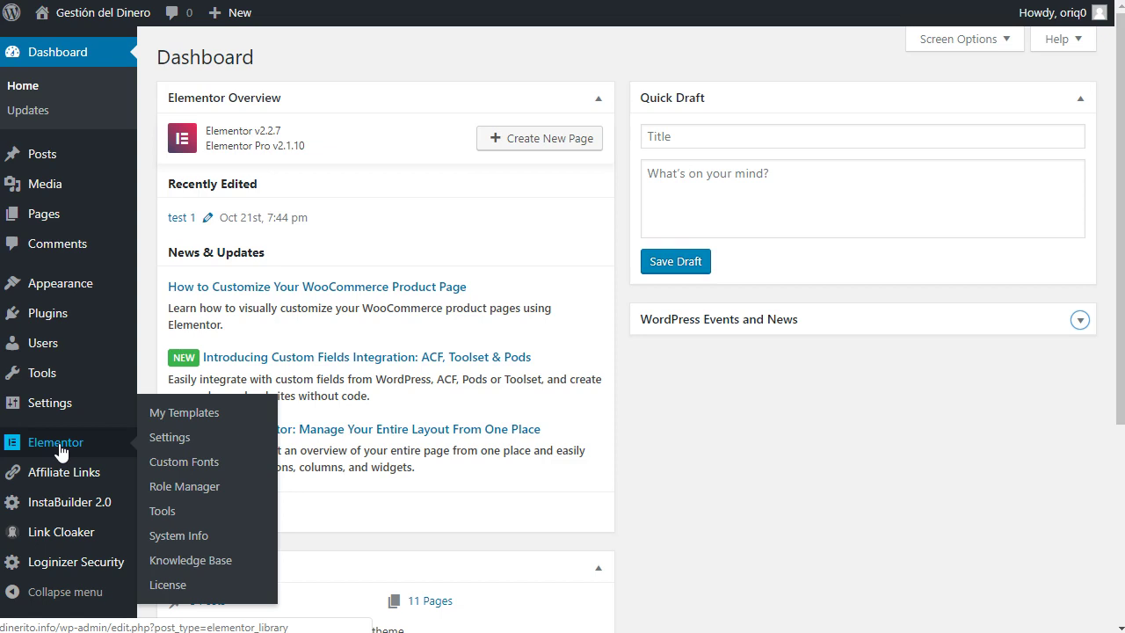
mouse_move(81, 505)
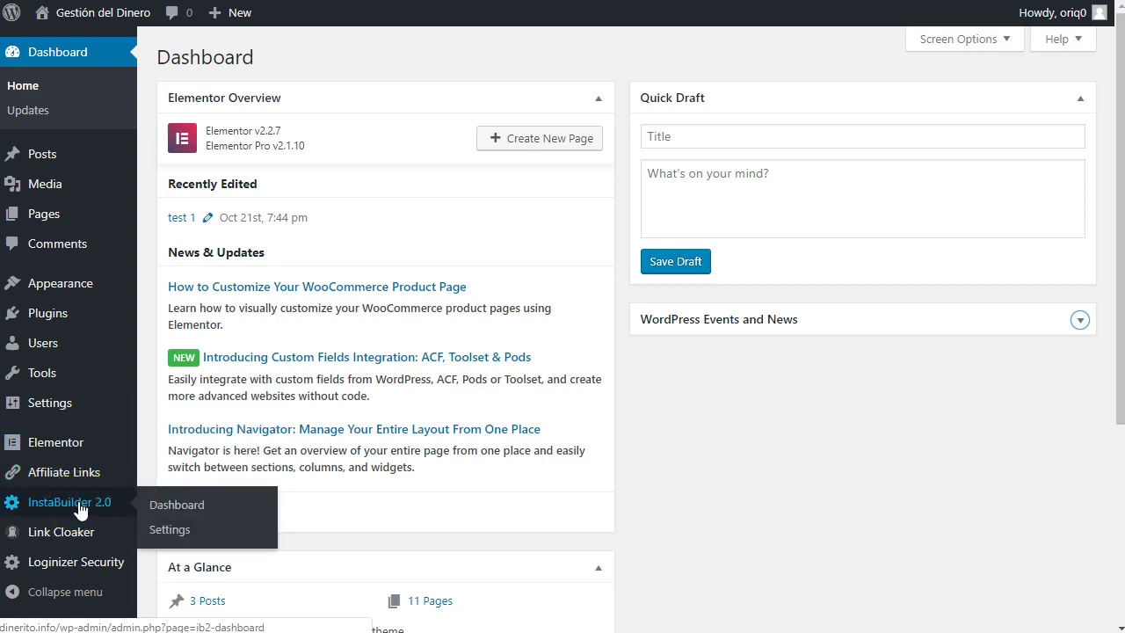
left_click(63, 456)
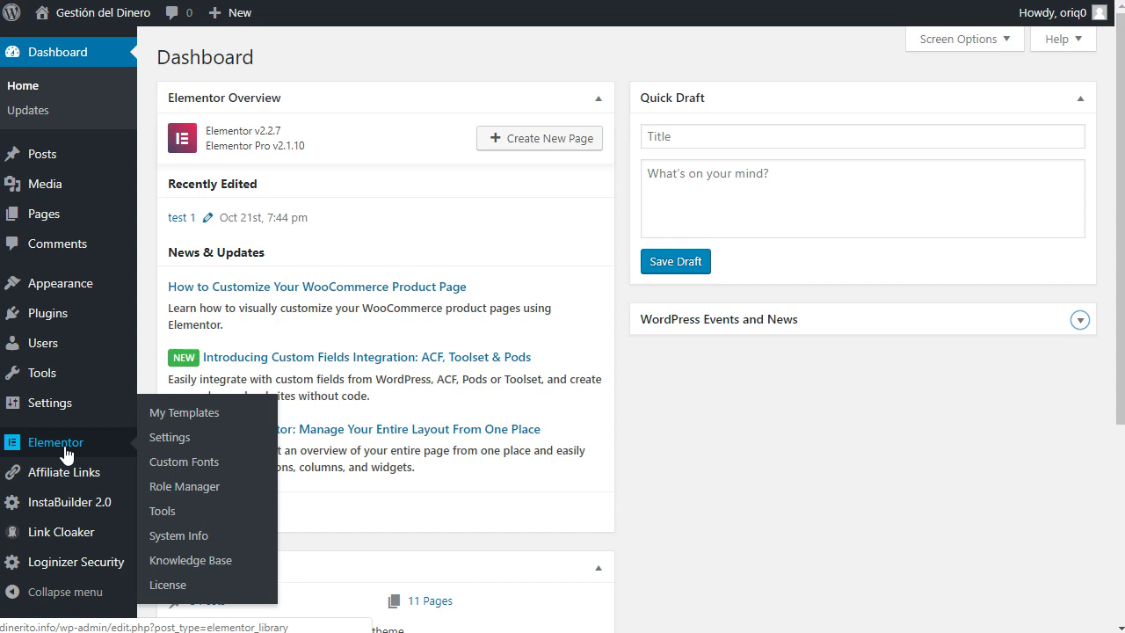
left_click(64, 450)
left_click(154, 439)
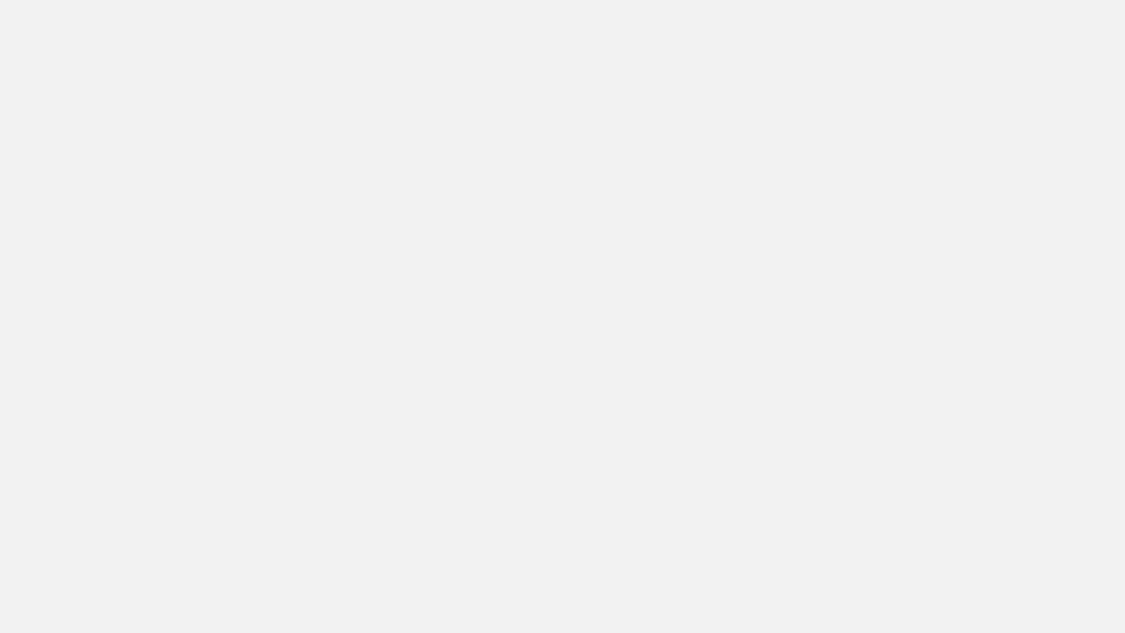
- Switch to the elementor.com homepage and find its "Here Are Our Little Design Helpers" widget section
left_click(296, 128)
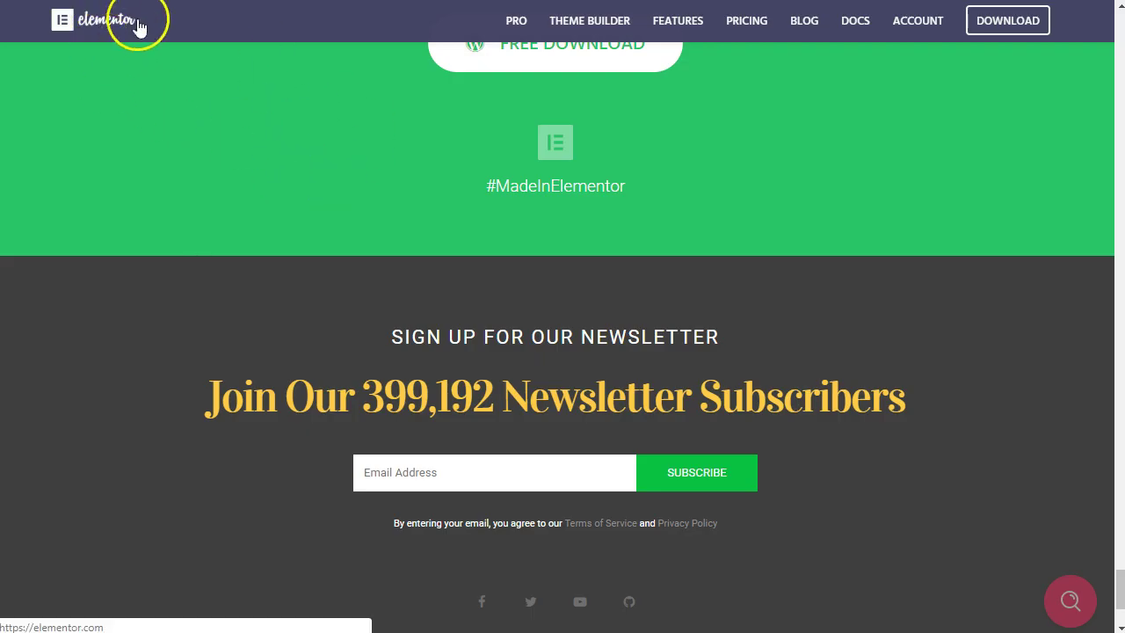
scroll(358, 312, "up", 20)
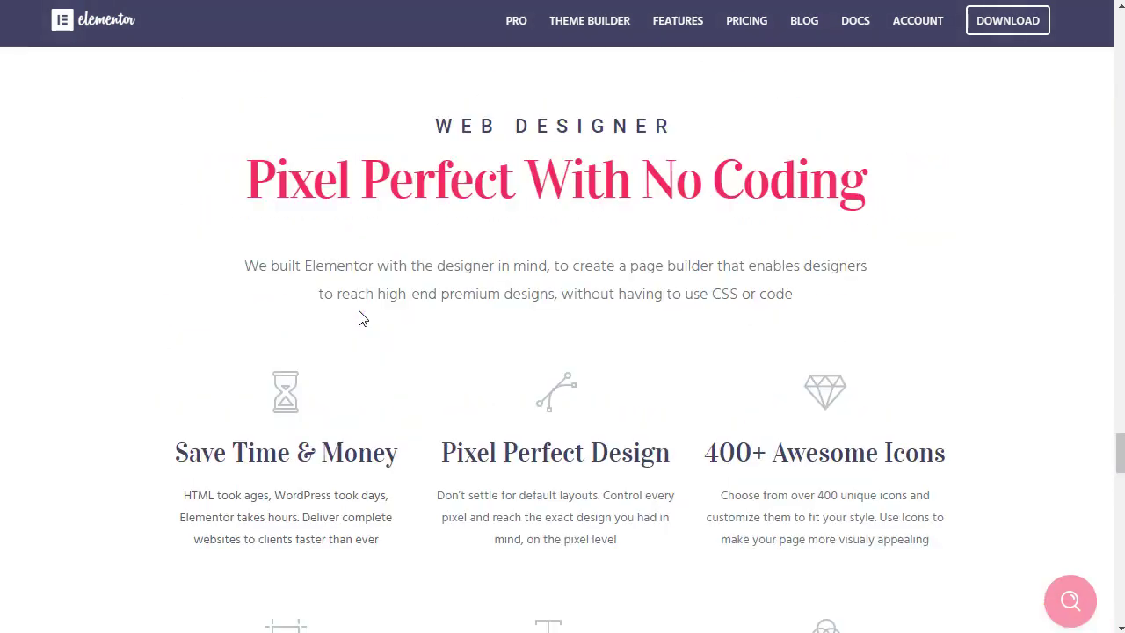
scroll(363, 318, "up", 5)
scroll(464, 337, "up", 2)
scroll(464, 337, "up", 6)
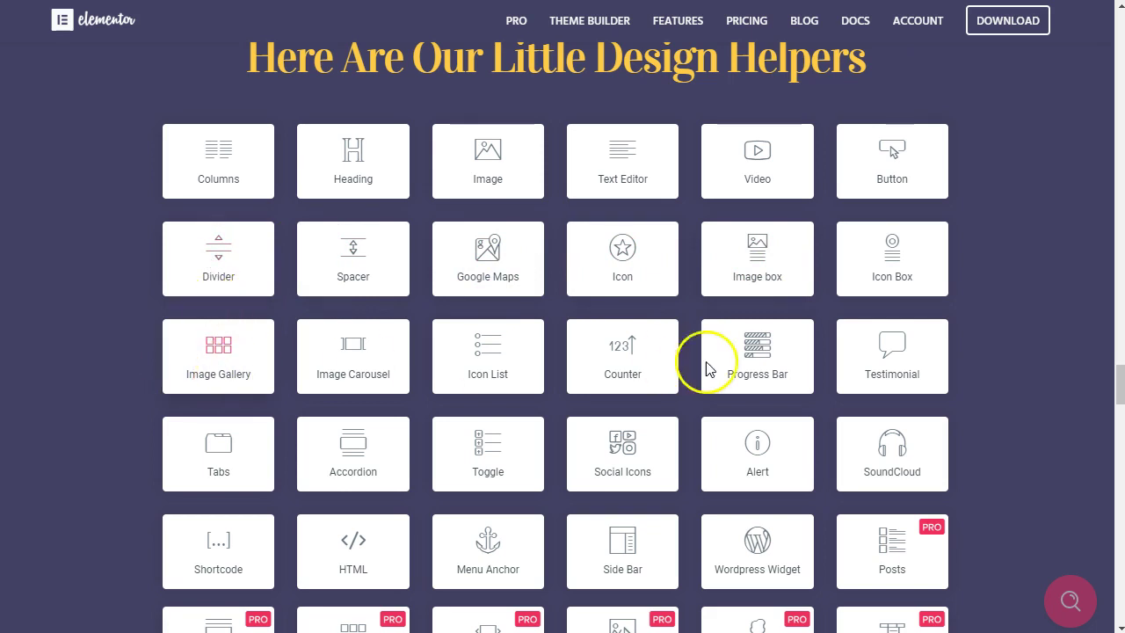
- Examine the grid of free and Pro widgets in the design helpers section of the Elementor homepage
scroll(408, 398, "down", 2)
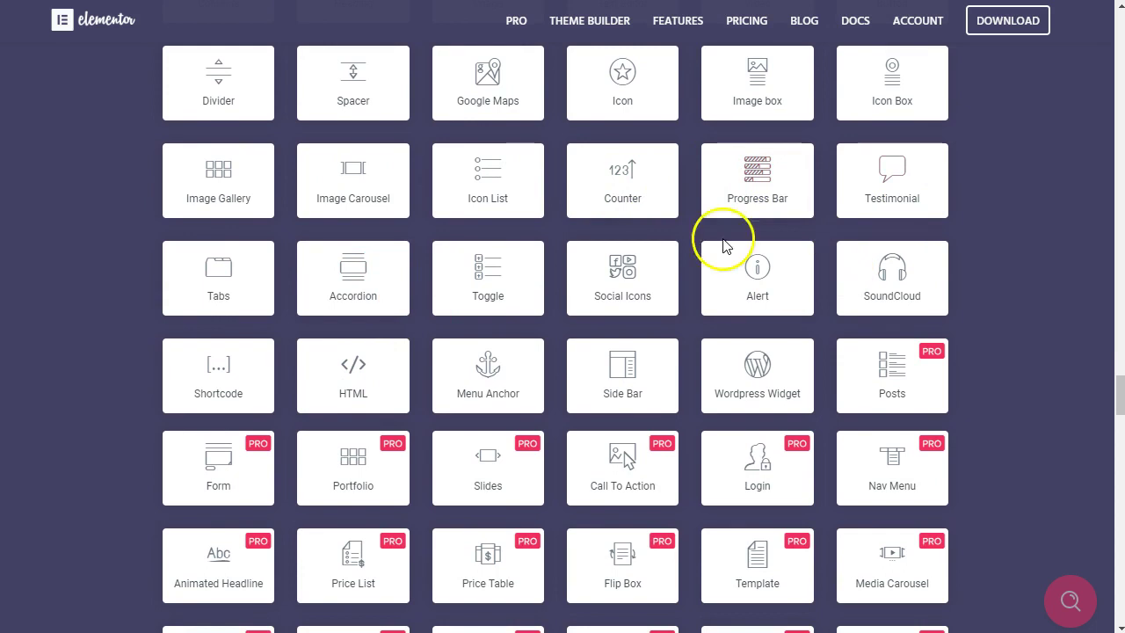
scroll(475, 297, "down", 1)
scroll(593, 239, "down", 1)
scroll(592, 238, "down", 1)
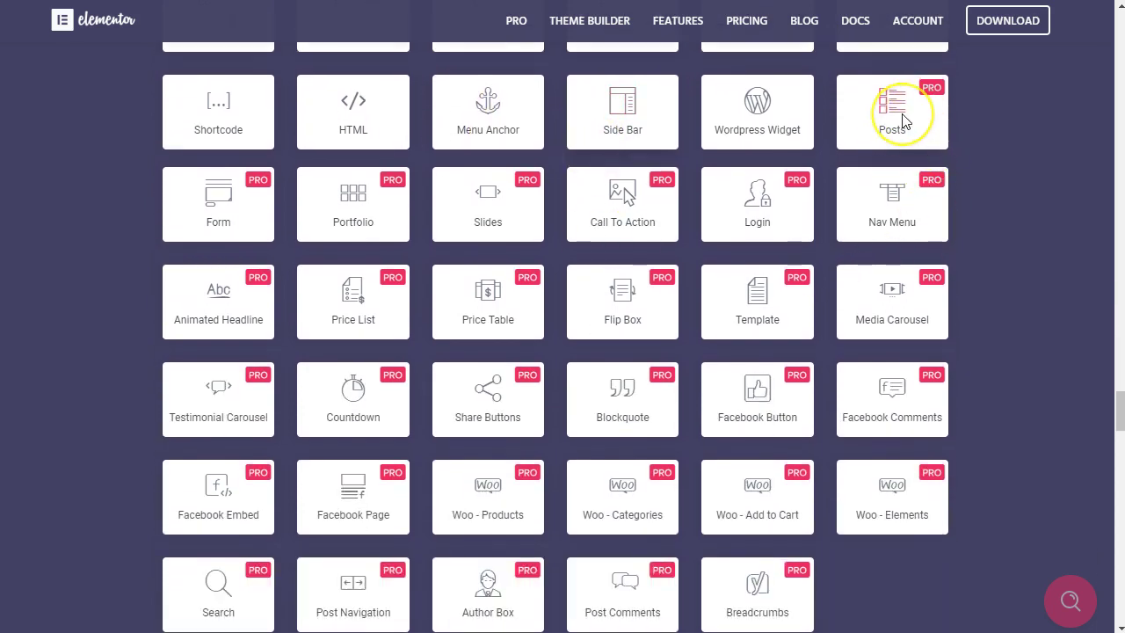
scroll(897, 132, "up", 1)
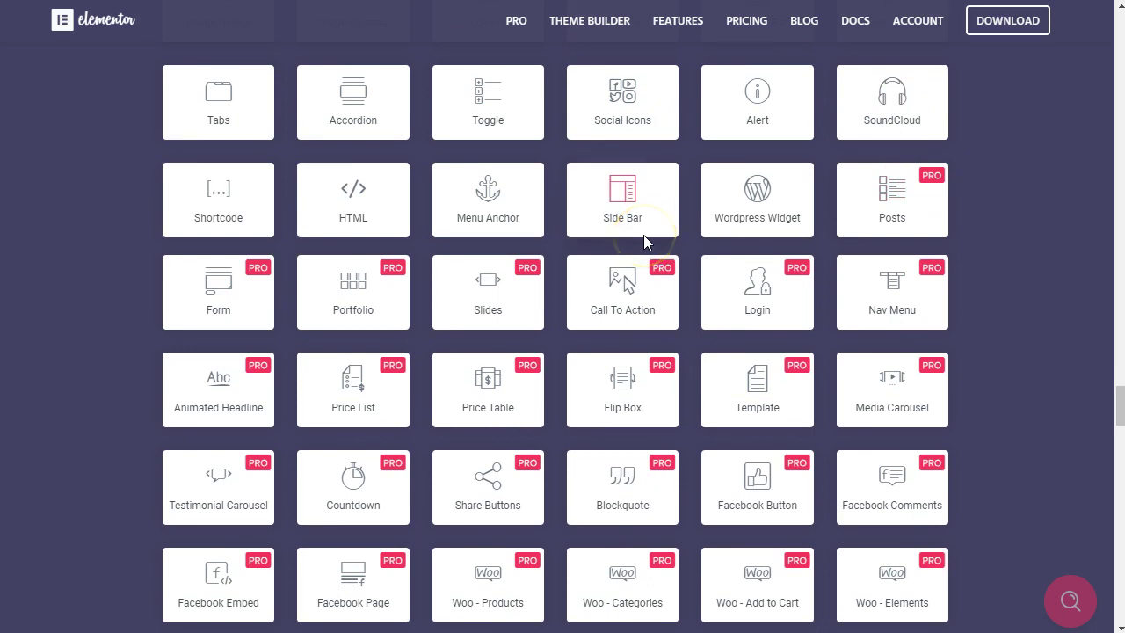
scroll(646, 241, "up", 1)
scroll(655, 250, "down", 1)
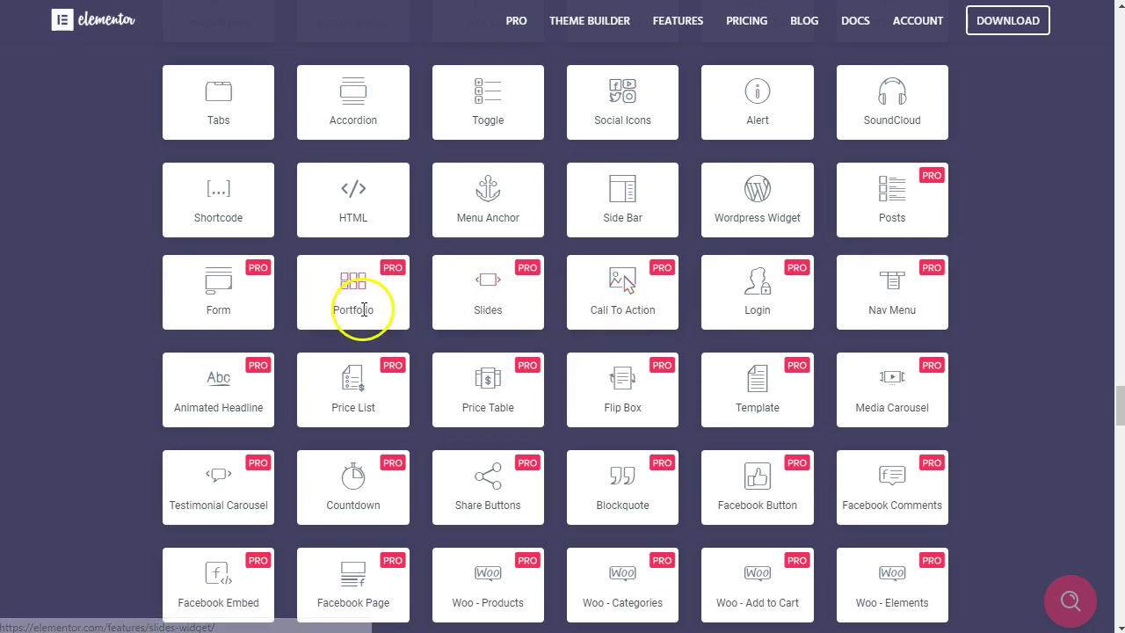
scroll(246, 352, "down", 1)
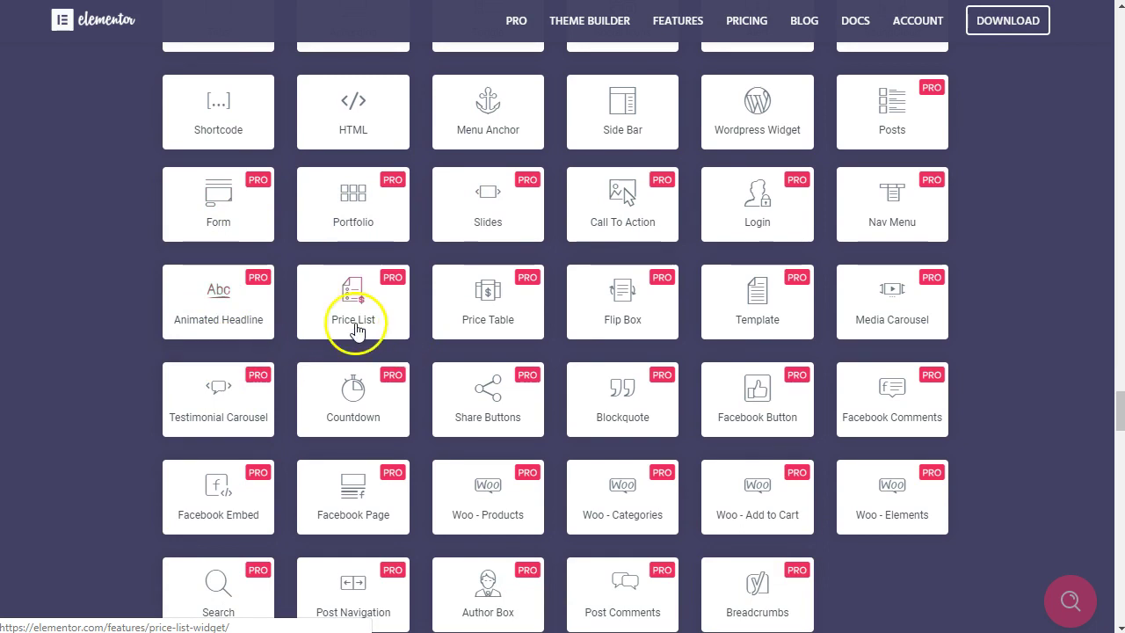
scroll(439, 395, "down", 1)
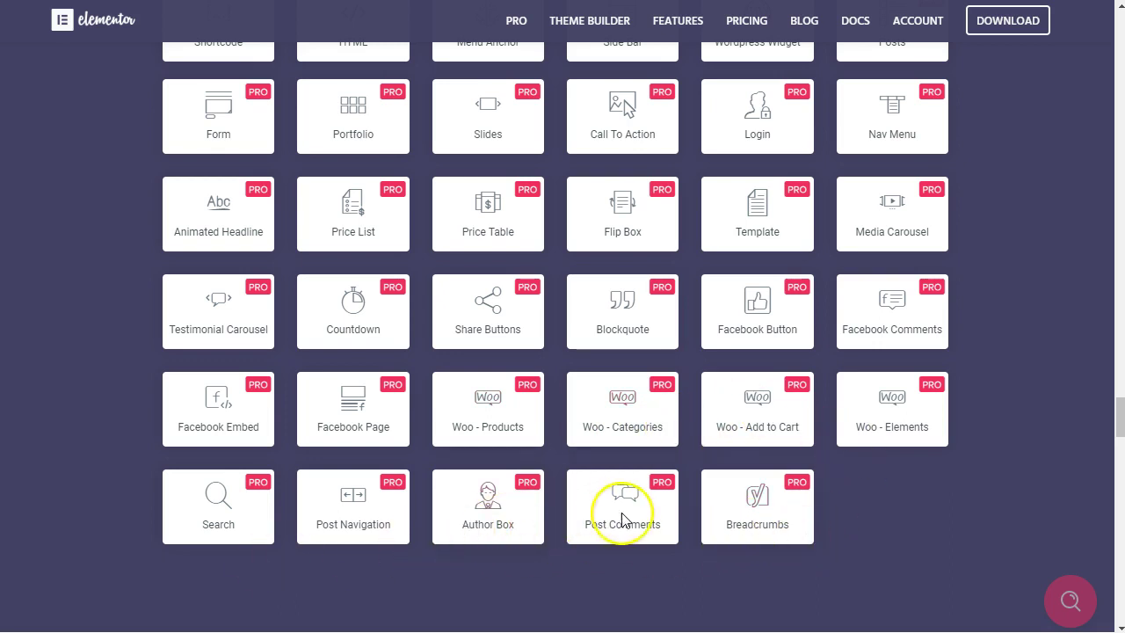
scroll(453, 369, "up", 5)
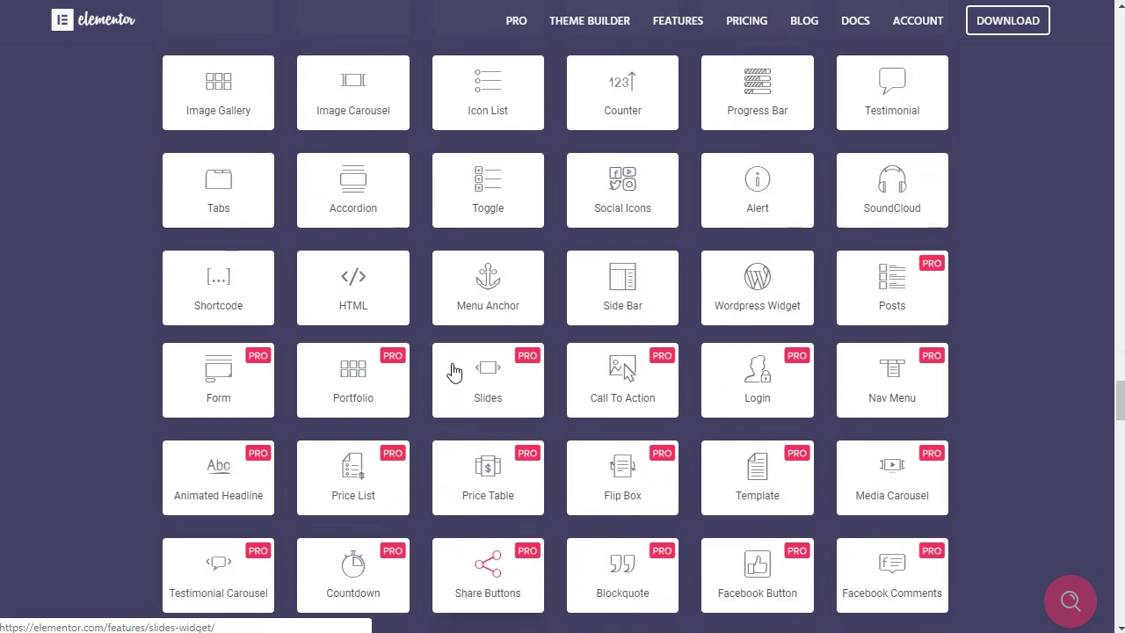
scroll(453, 370, "up", 2)
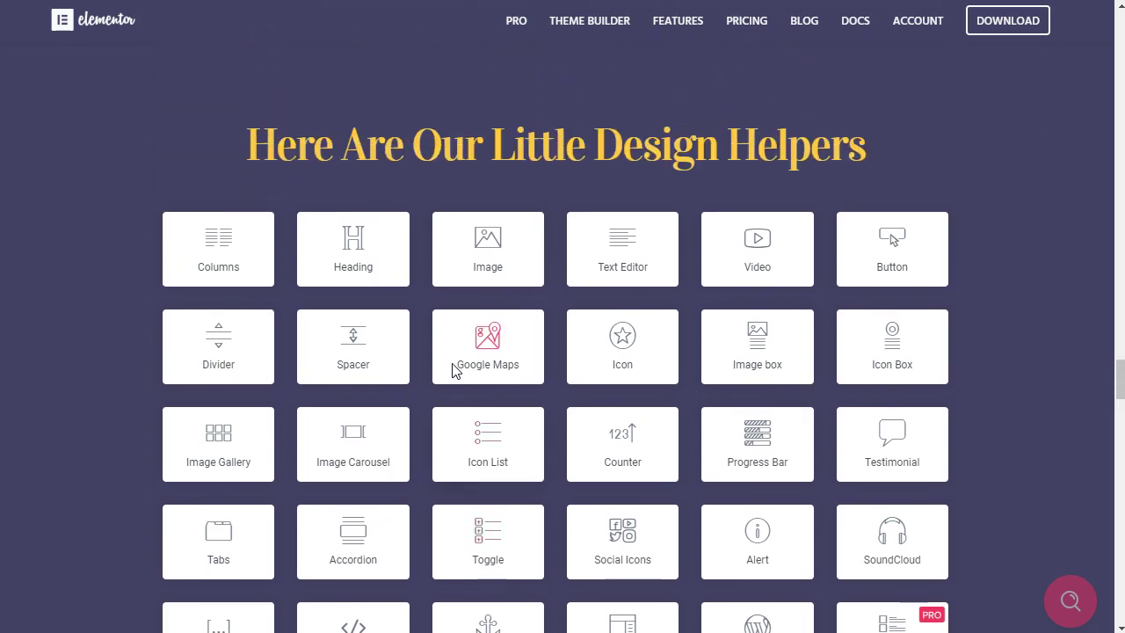
- Examine the homepage's Elements overview, predesigned template library and column layout features
scroll(453, 370, "up", 10)
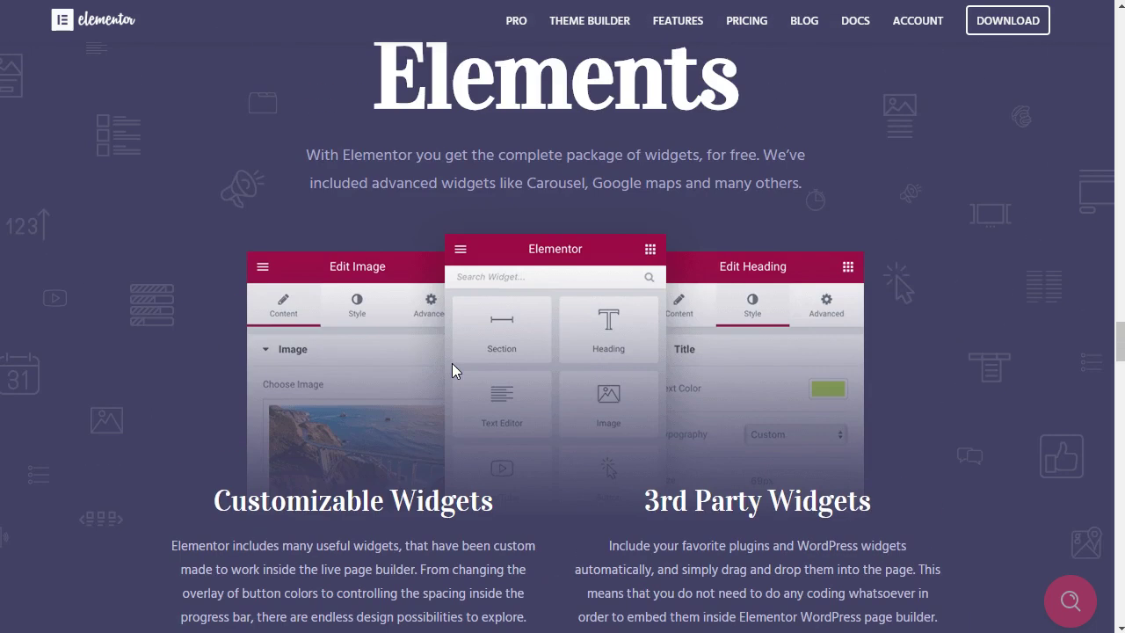
scroll(452, 363, "up", 7)
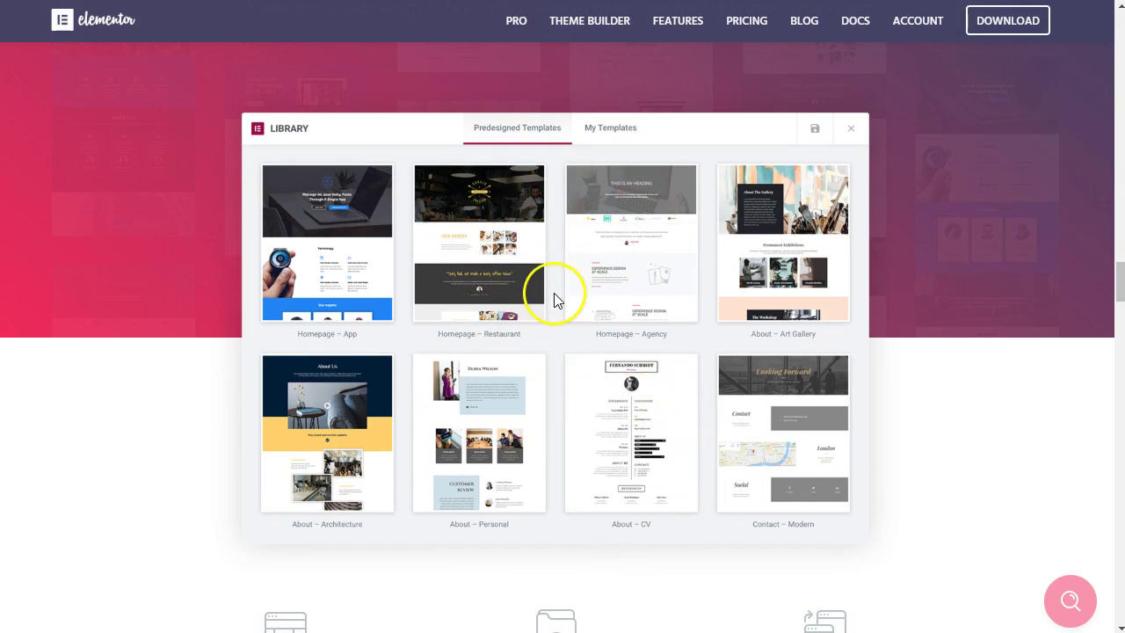
scroll(554, 300, "up", 3)
scroll(556, 297, "up", 7)
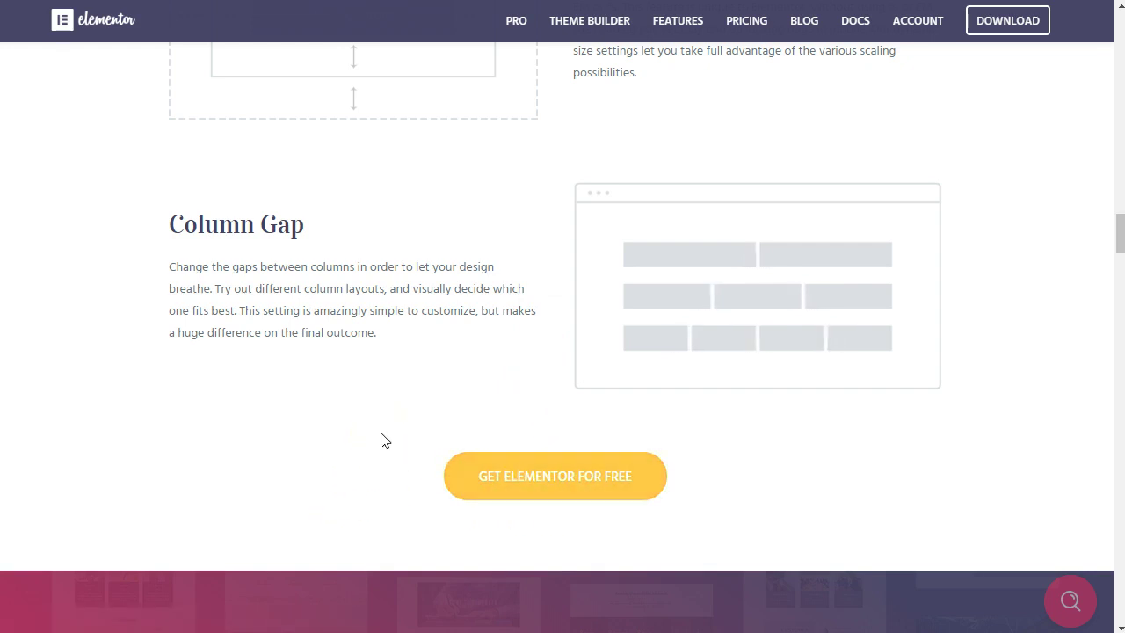
left_click(544, 486)
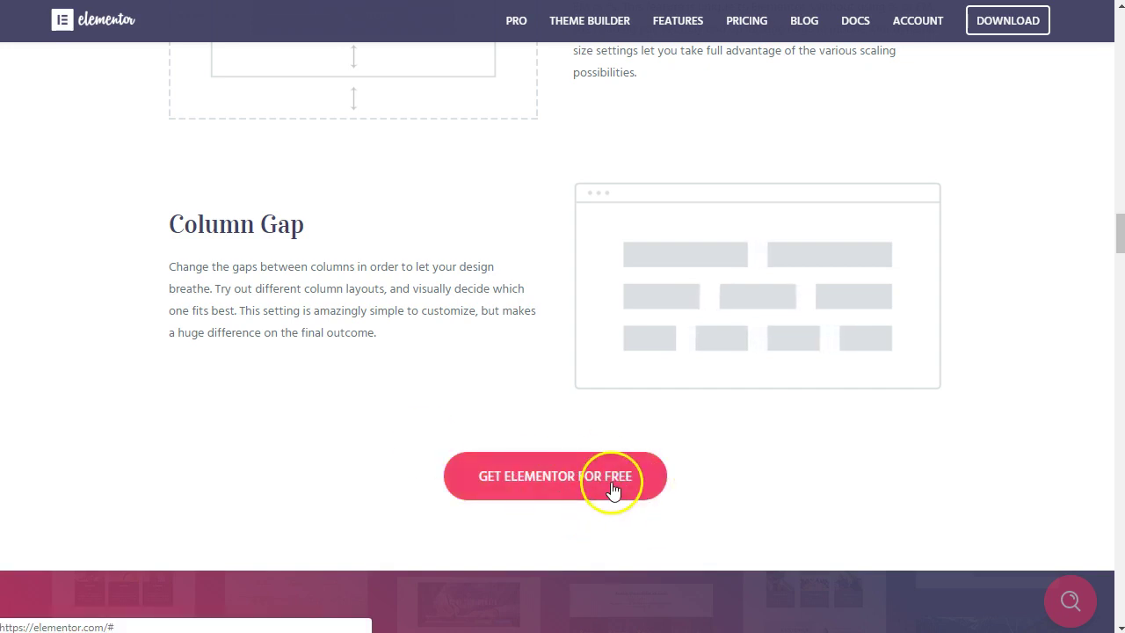
scroll(414, 334, "up", 10)
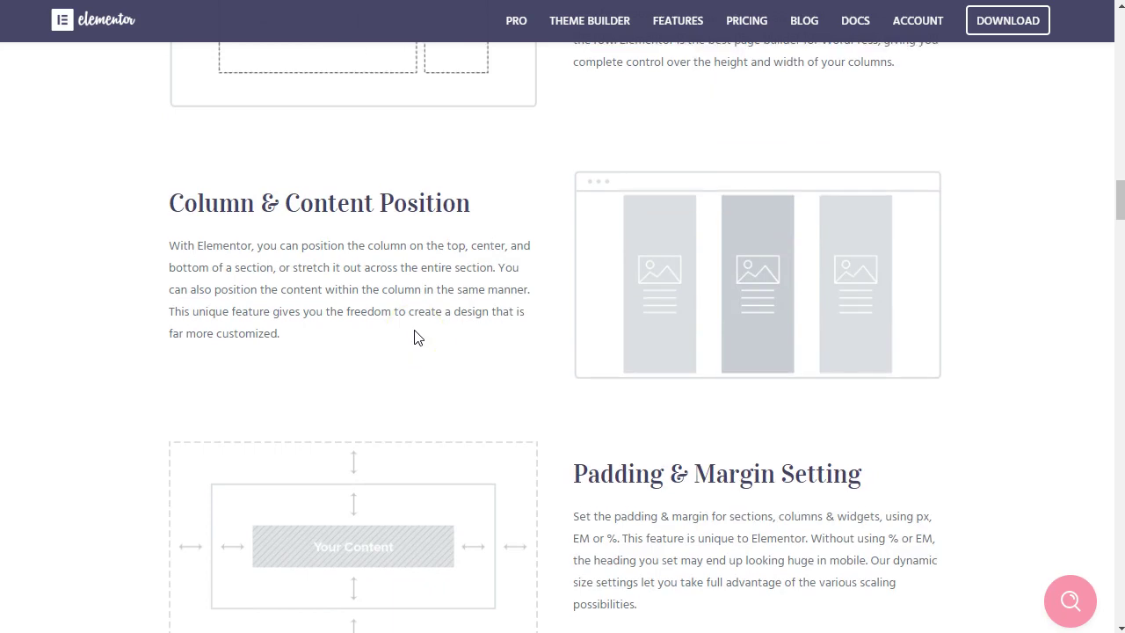
scroll(415, 334, "down", 2)
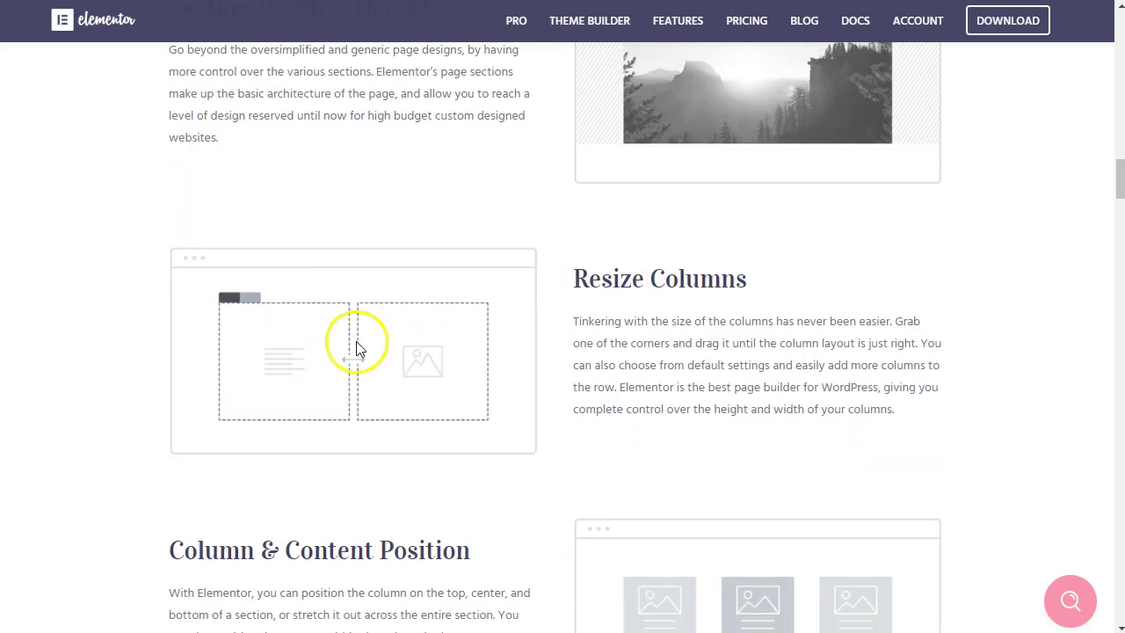
scroll(721, 371, "down", 2)
- Examine the "Any Theme. Any Page." section, the main benefits and the introductory preview of the Elementor homepage
scroll(634, 396, "up", 8)
scroll(428, 295, "up", 3)
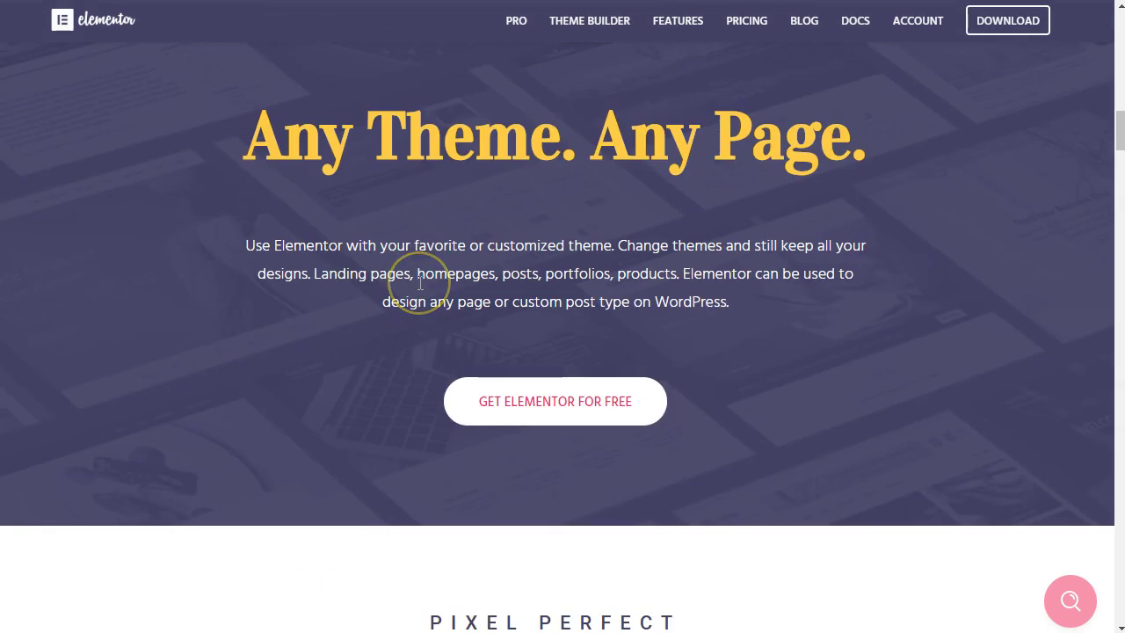
scroll(420, 283, "up", 1)
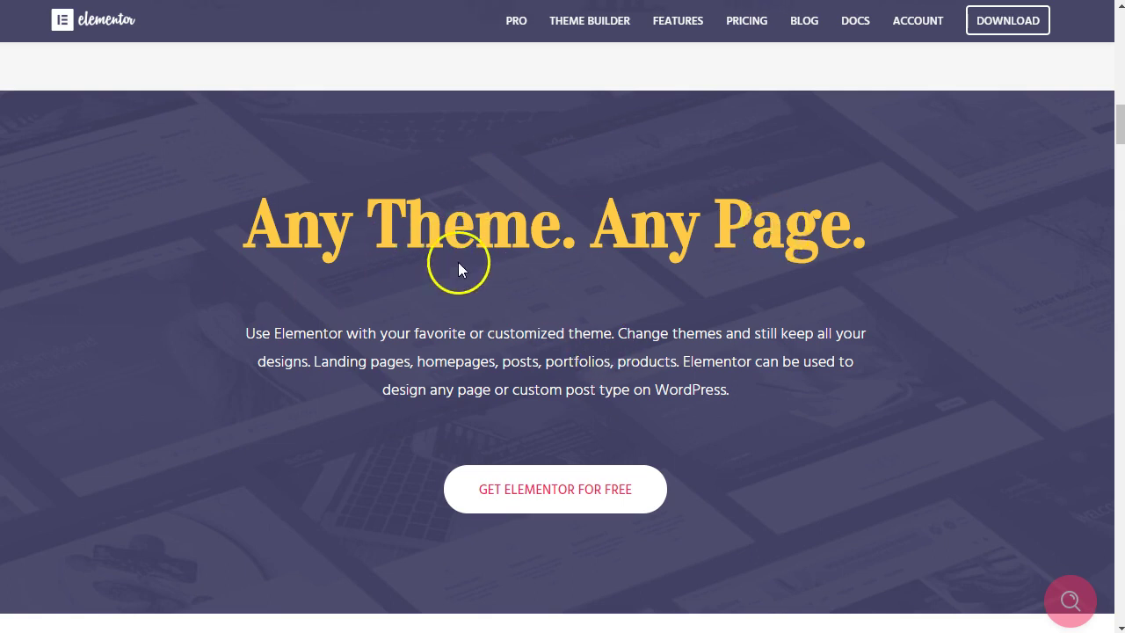
scroll(466, 273, "up", 6)
scroll(455, 262, "up", 3)
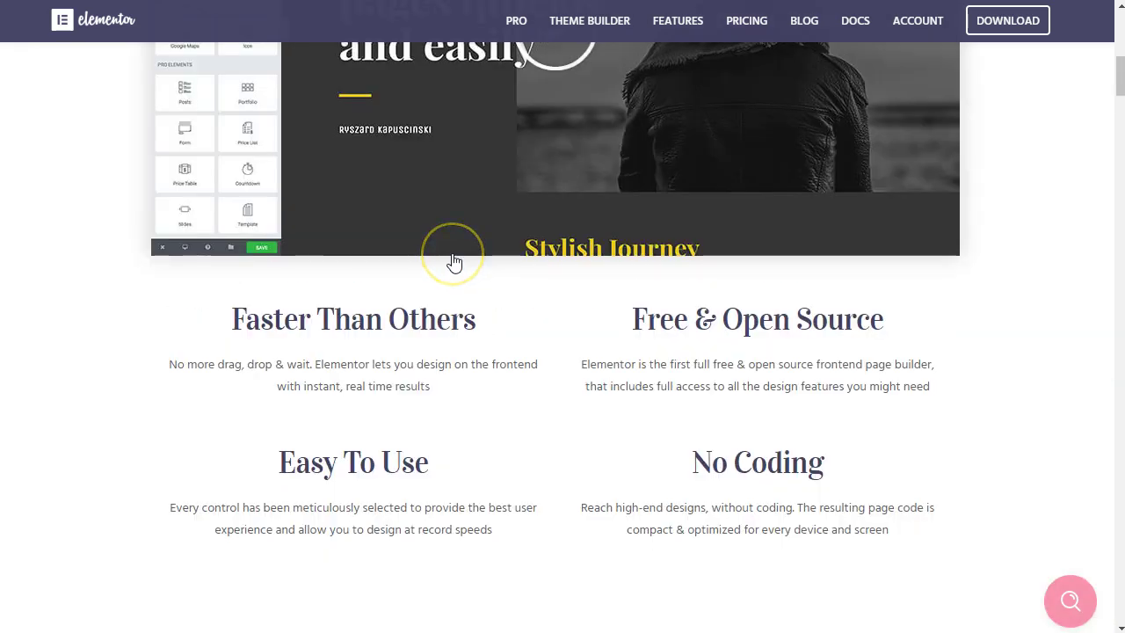
scroll(454, 262, "up", 3)
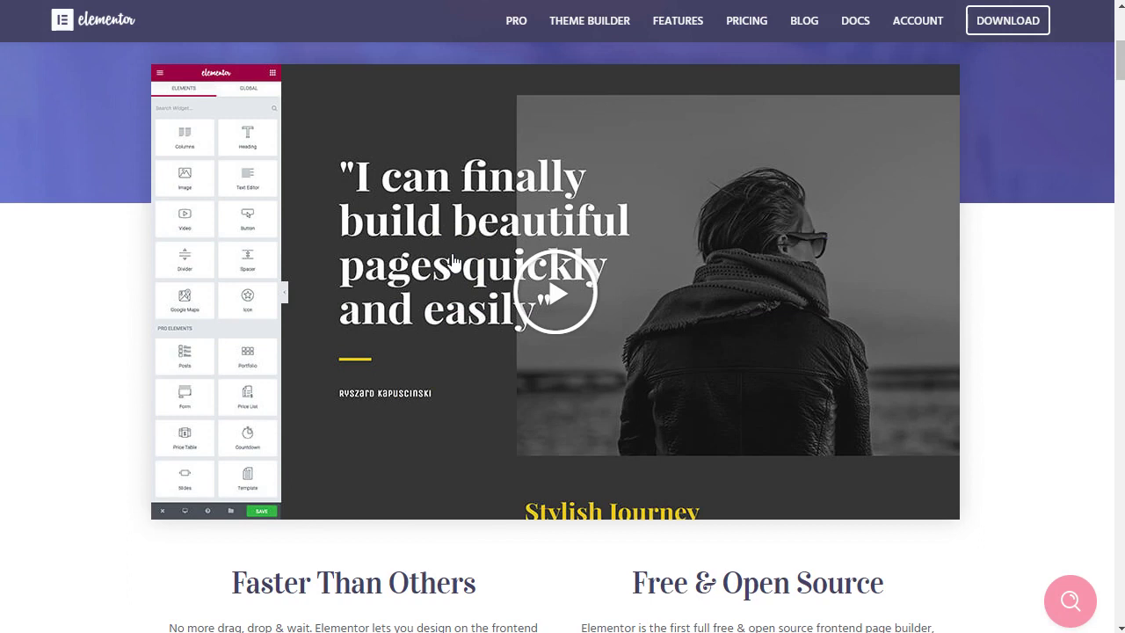
scroll(454, 262, "up", 1)
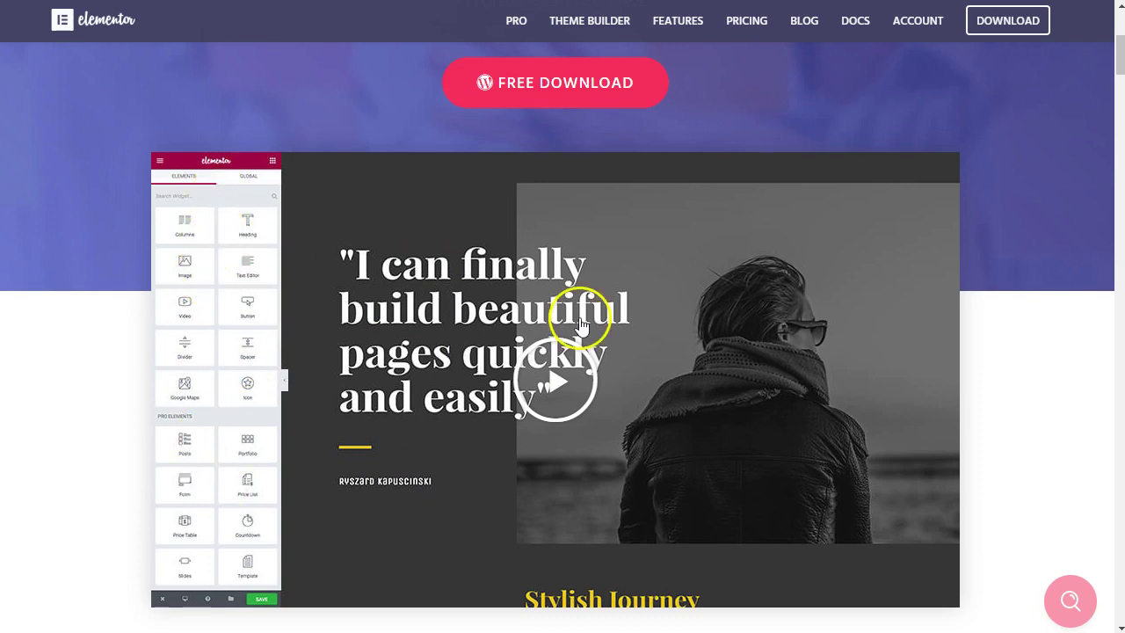
scroll(586, 326, "up", 4)
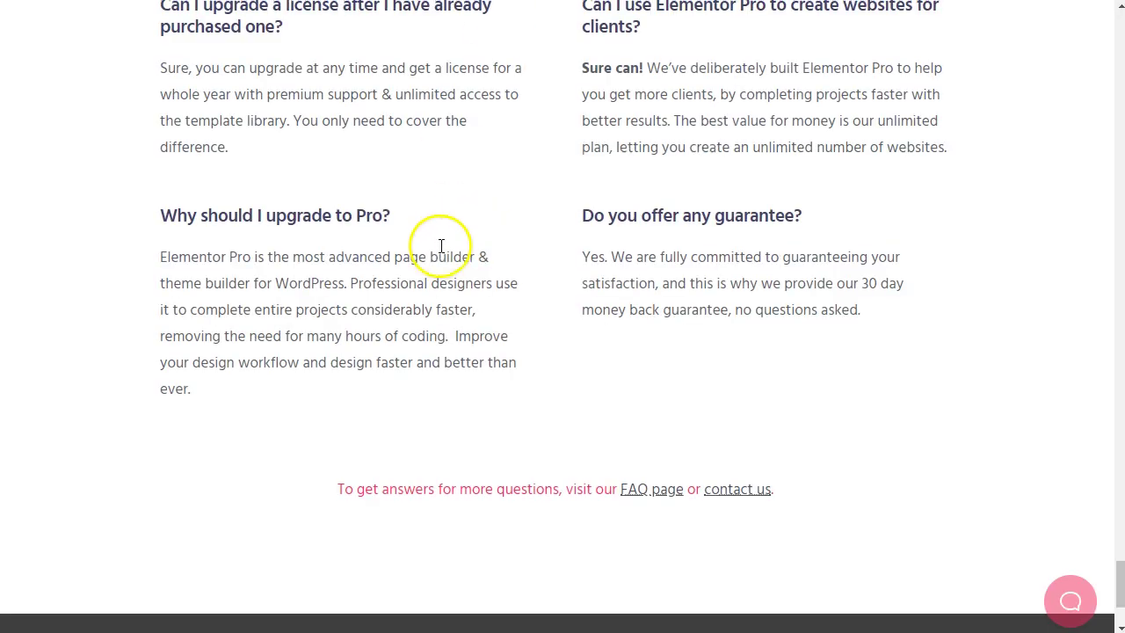
- Examine the Theme Builder page, from its "Create Your Own" introduction to the visual footer design demo
scroll(443, 253, "up", 7)
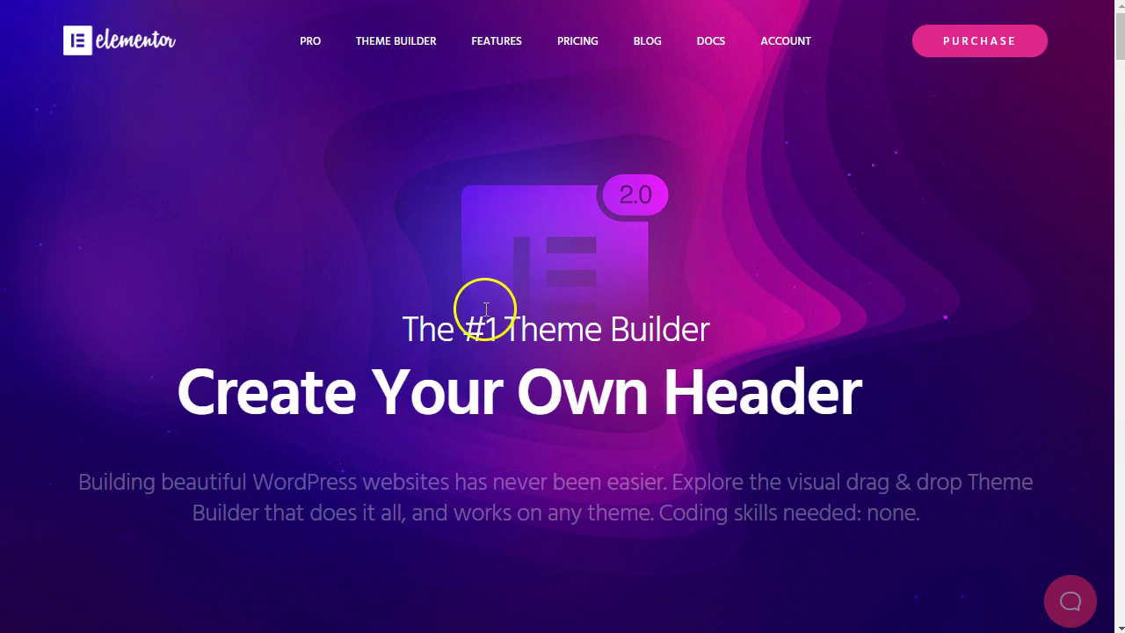
scroll(484, 304, "down", 2)
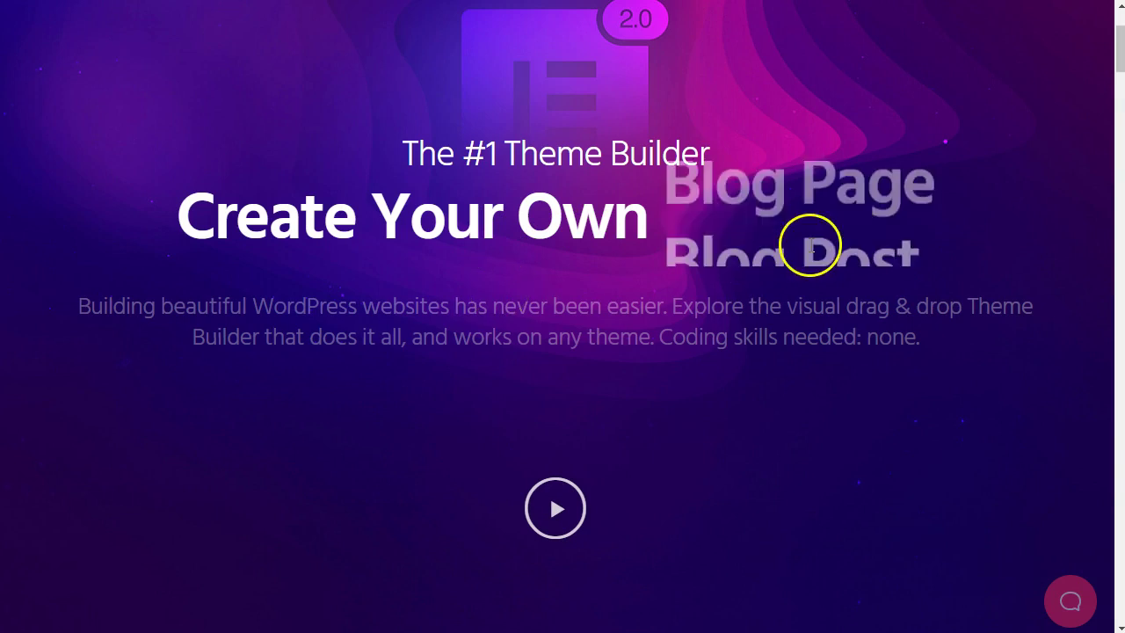
scroll(492, 282, "down", 7)
scroll(442, 309, "down", 9)
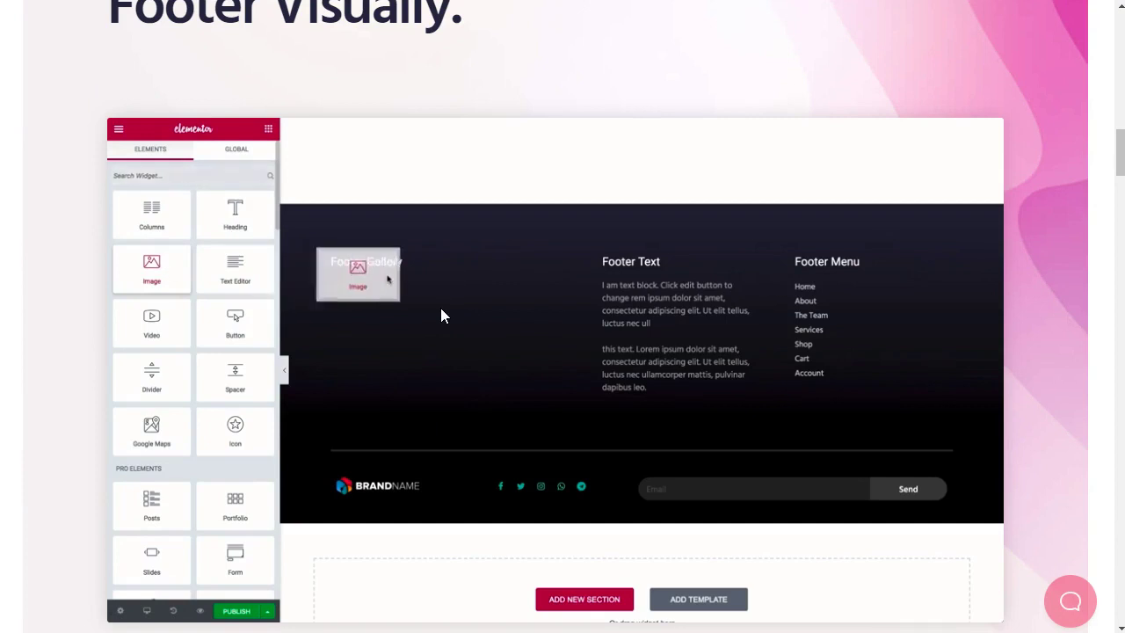
scroll(509, 330, "down", 1)
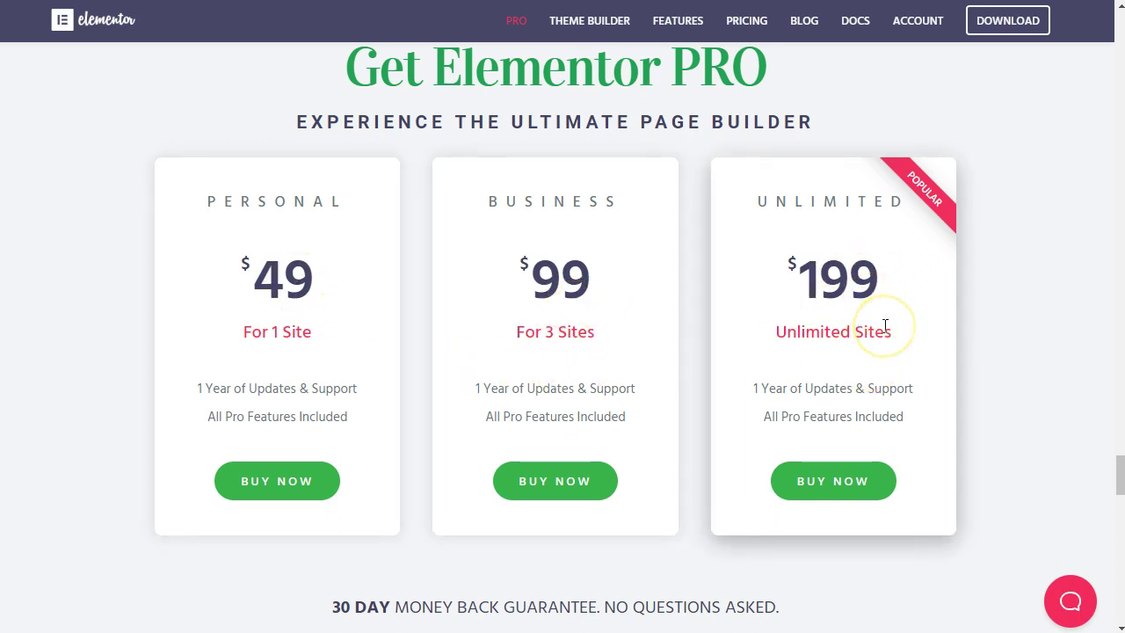
- Examine the grid of Pro widgets on the Elementor Pro page
scroll(885, 325, "up", 15)
scroll(278, 228, "down", 1)
scroll(299, 224, "up", 1)
scroll(208, 311, "down", 4)
scroll(520, 234, "down", 1)
scroll(475, 412, "down", 2)
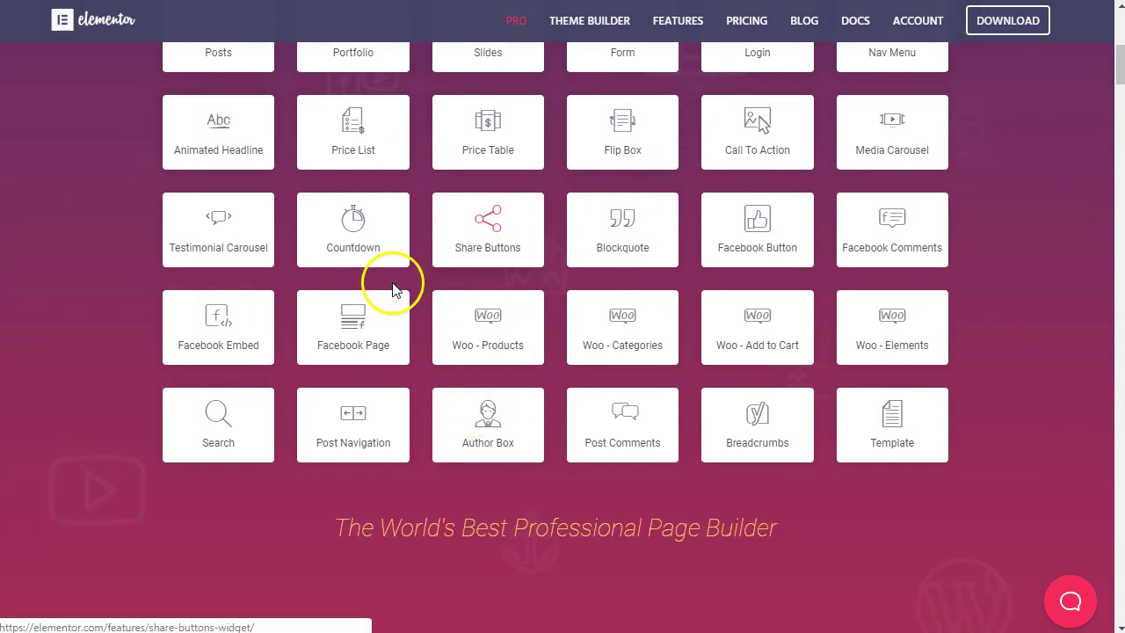
scroll(555, 322, "up", 1)
scroll(554, 318, "up", 1)
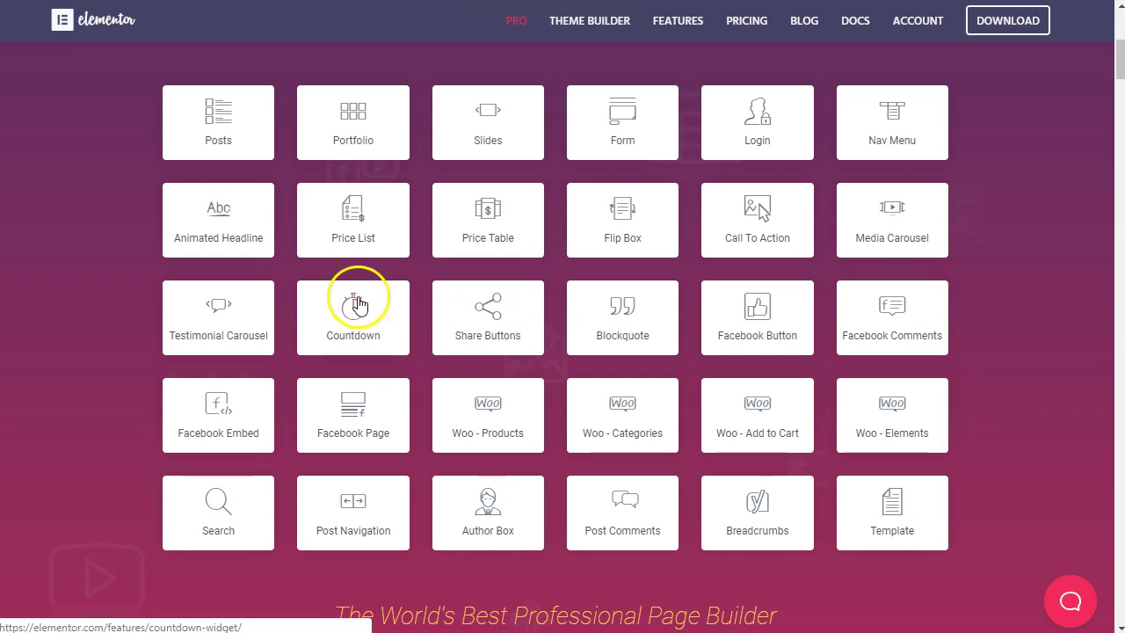
- Examine the Pro page's Posts & Portfolio layouts, Live Form Builder and global widget features
scroll(477, 344, "down", 5)
scroll(482, 420, "down", 5)
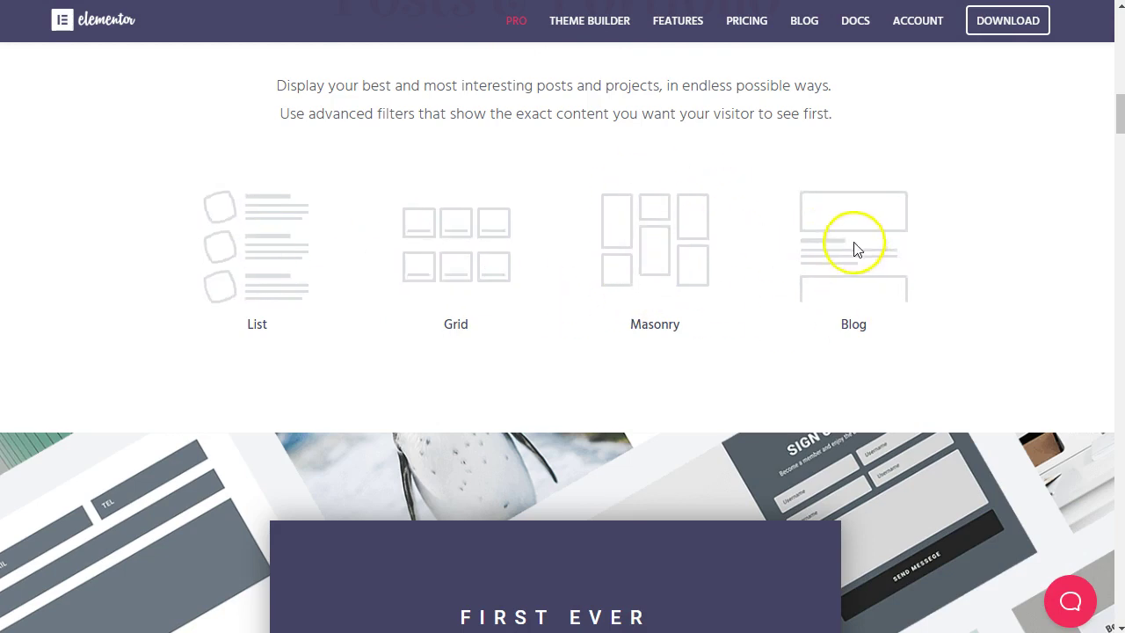
scroll(328, 426, "down", 5)
scroll(328, 427, "down", 1)
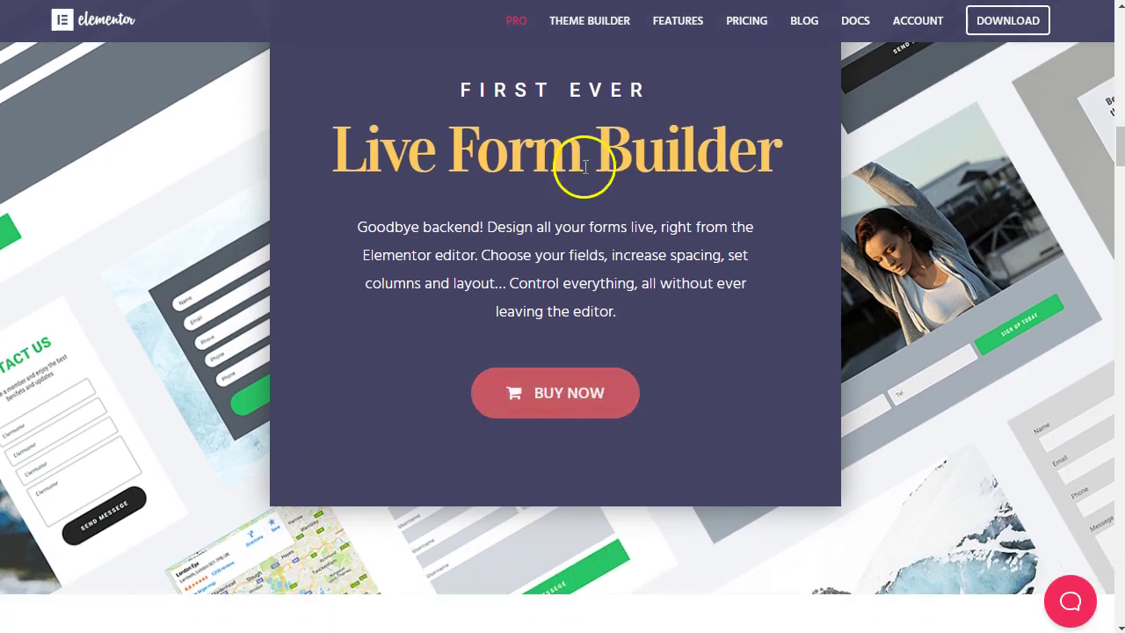
scroll(224, 409, "down", 9)
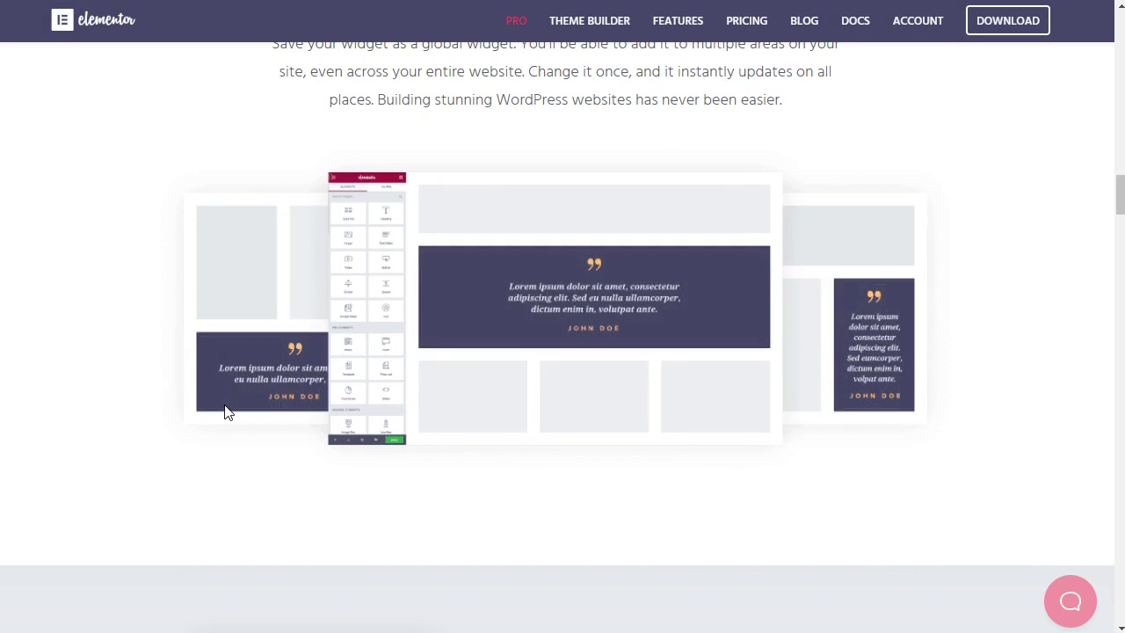
left_click(132, 470)
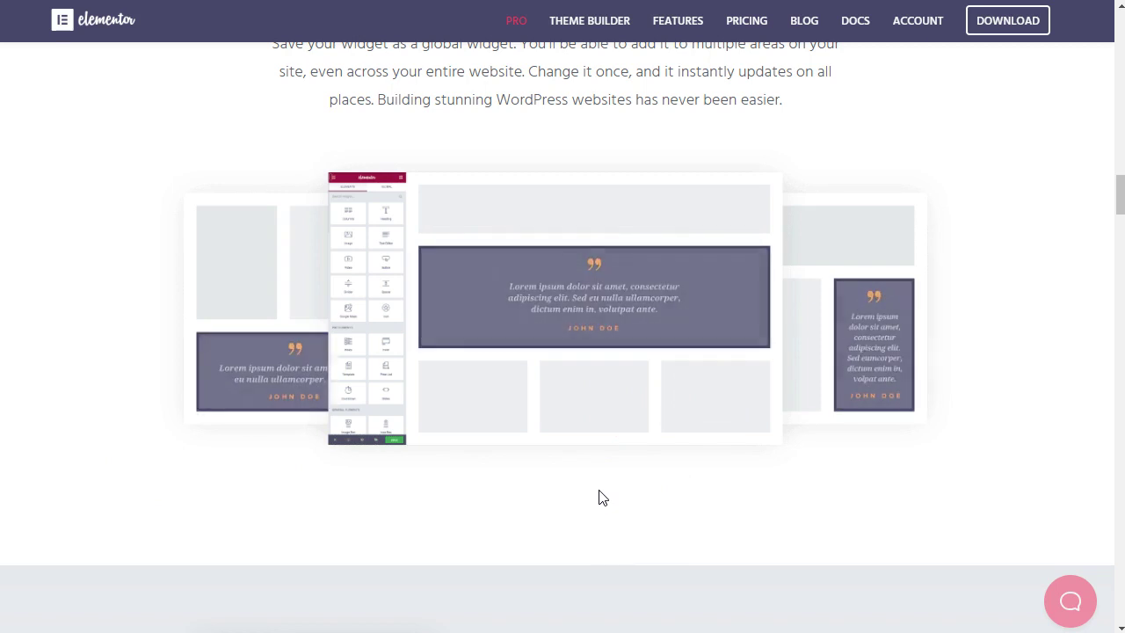
- Examine the Live Custom CSS, Embed Anywhere, Slides and Supercharged WooCommerce sections of the Pro page
scroll(499, 359, "down", 6)
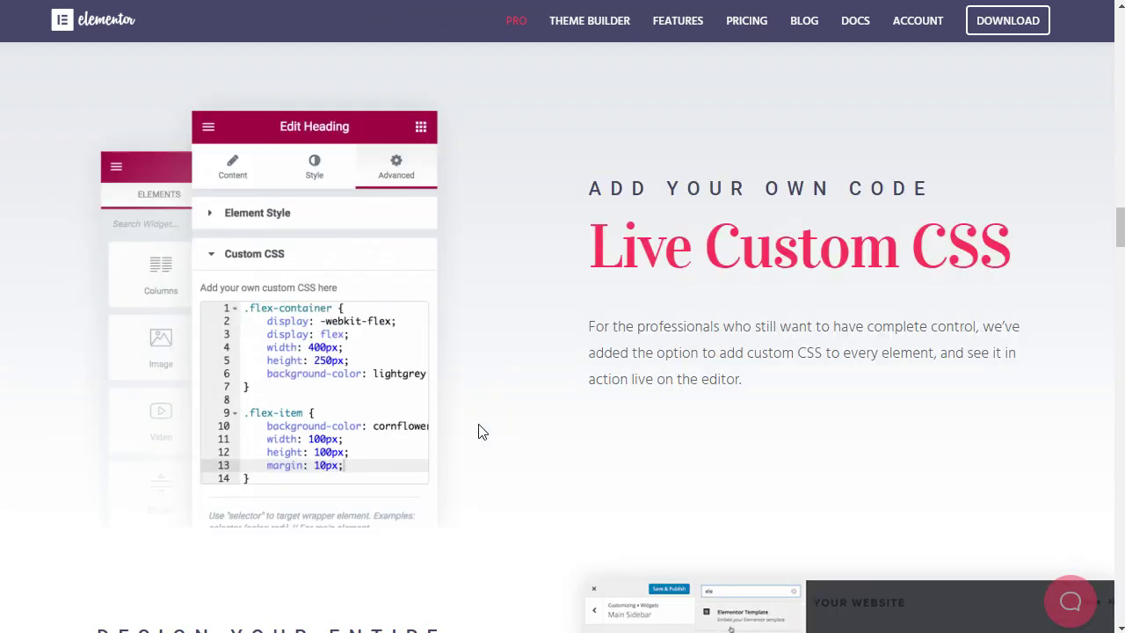
scroll(482, 432, "down", 5)
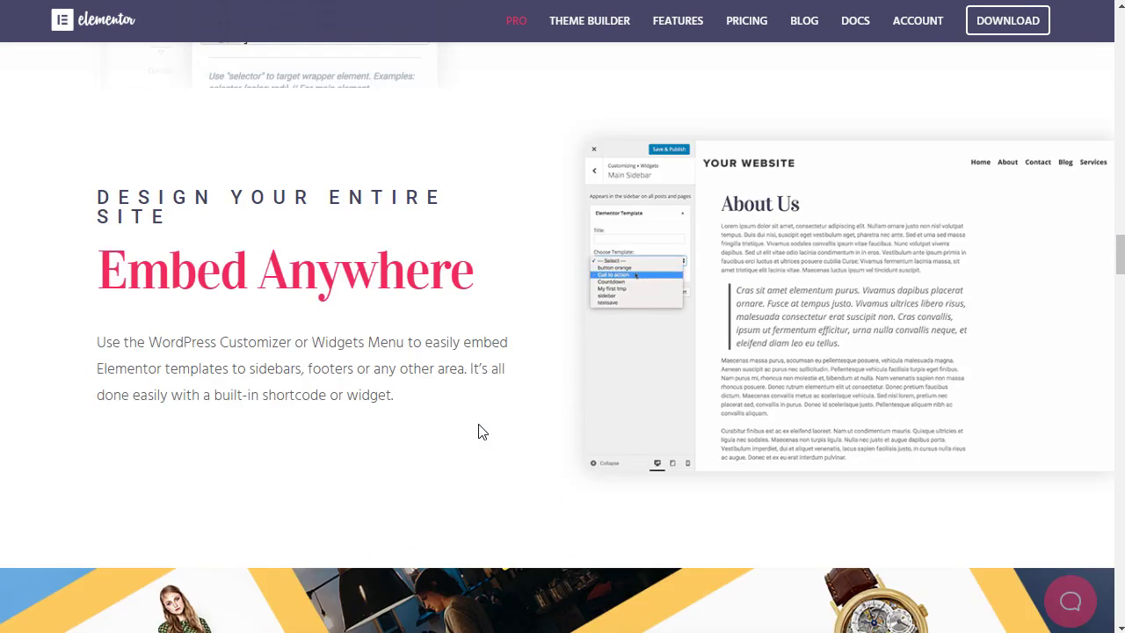
scroll(482, 432, "down", 7)
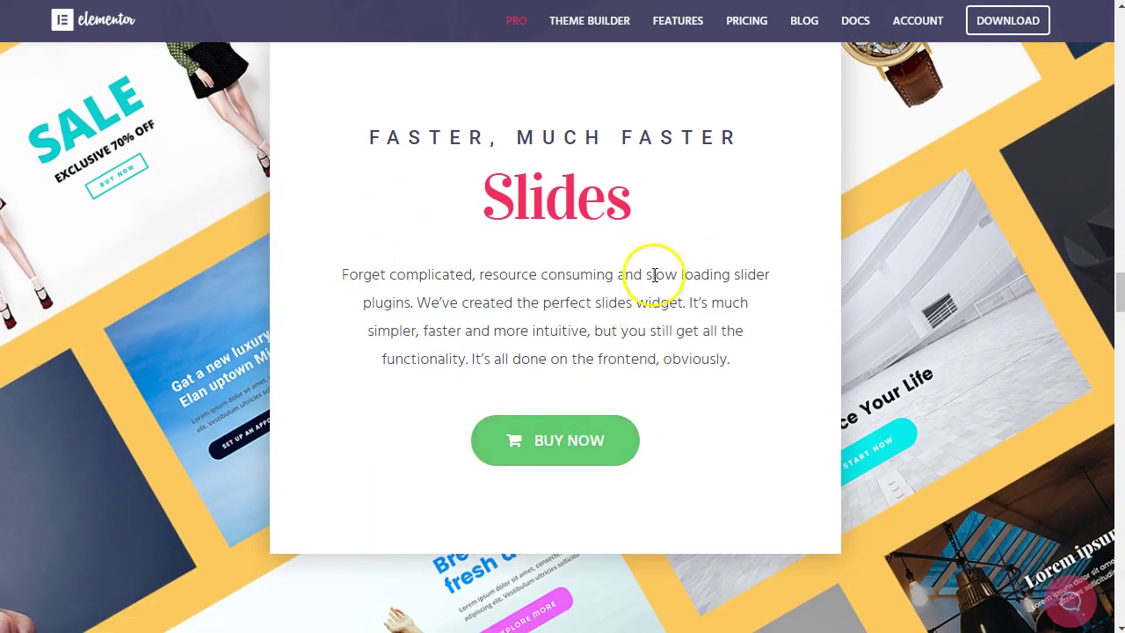
scroll(205, 459, "down", 10)
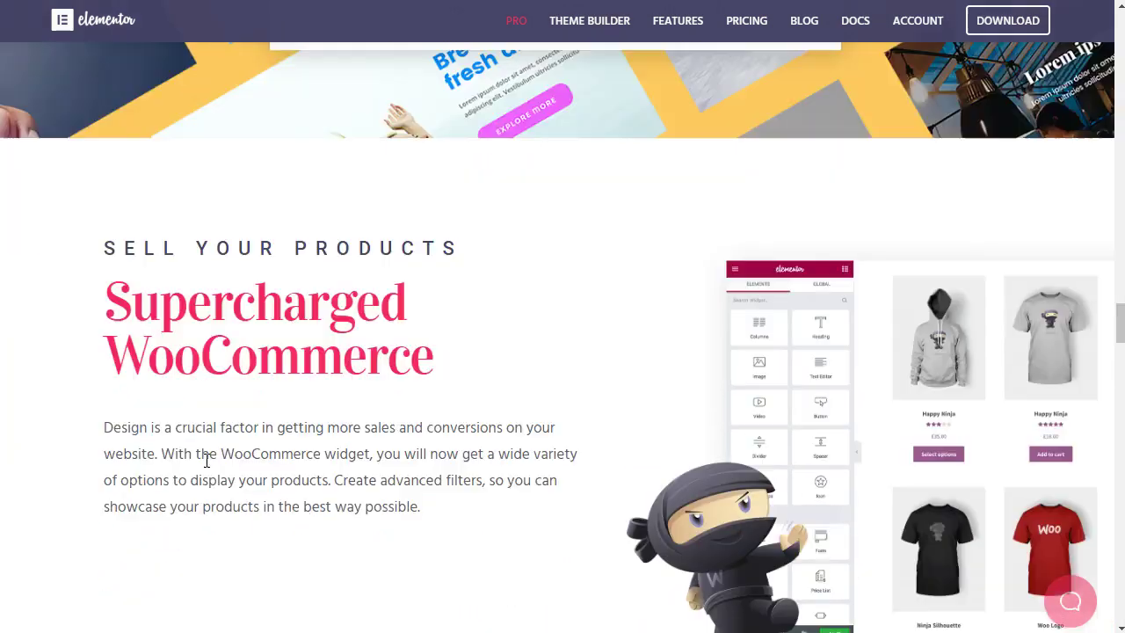
scroll(472, 317, "down", 5)
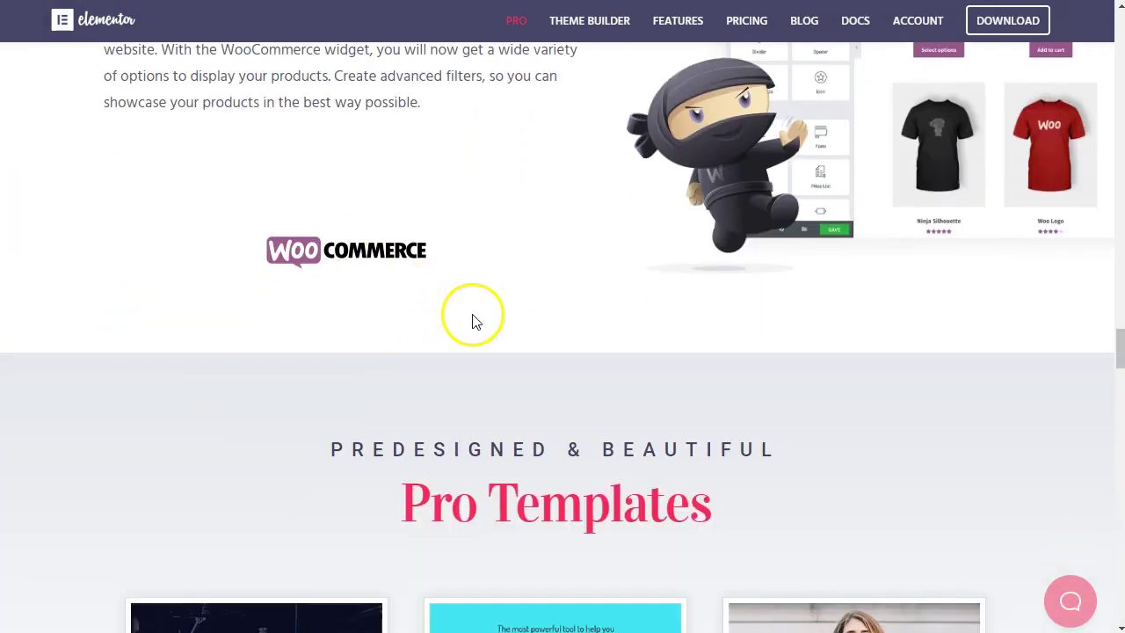
- Browse the Pro Templates gallery down to the Get Elementor PRO plans
scroll(415, 302, "down", 2)
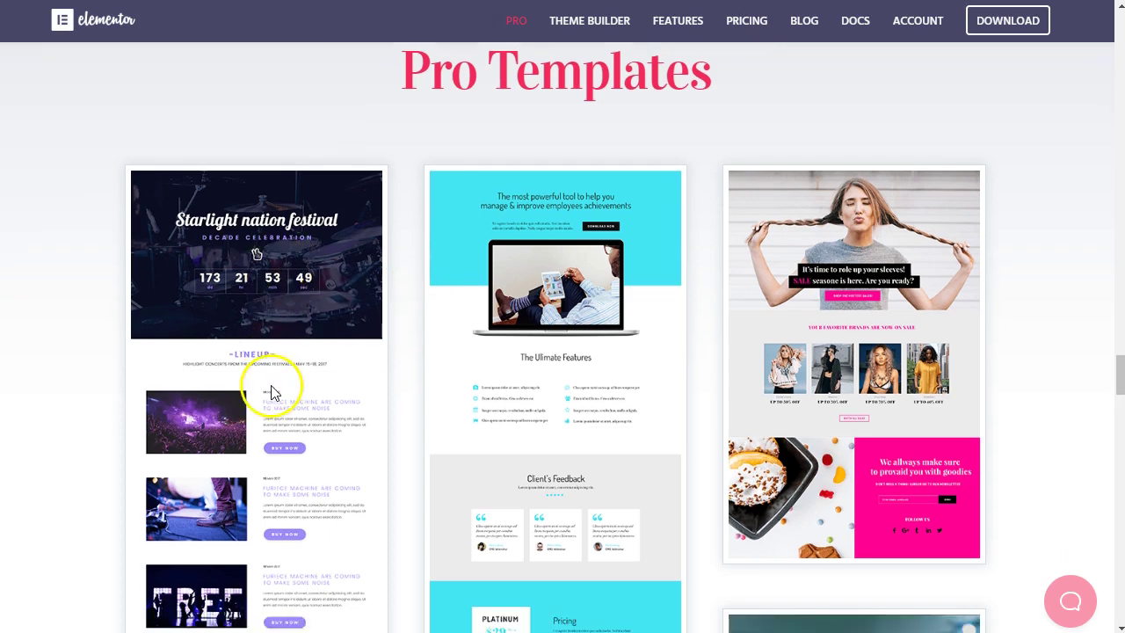
scroll(477, 359, "down", 8)
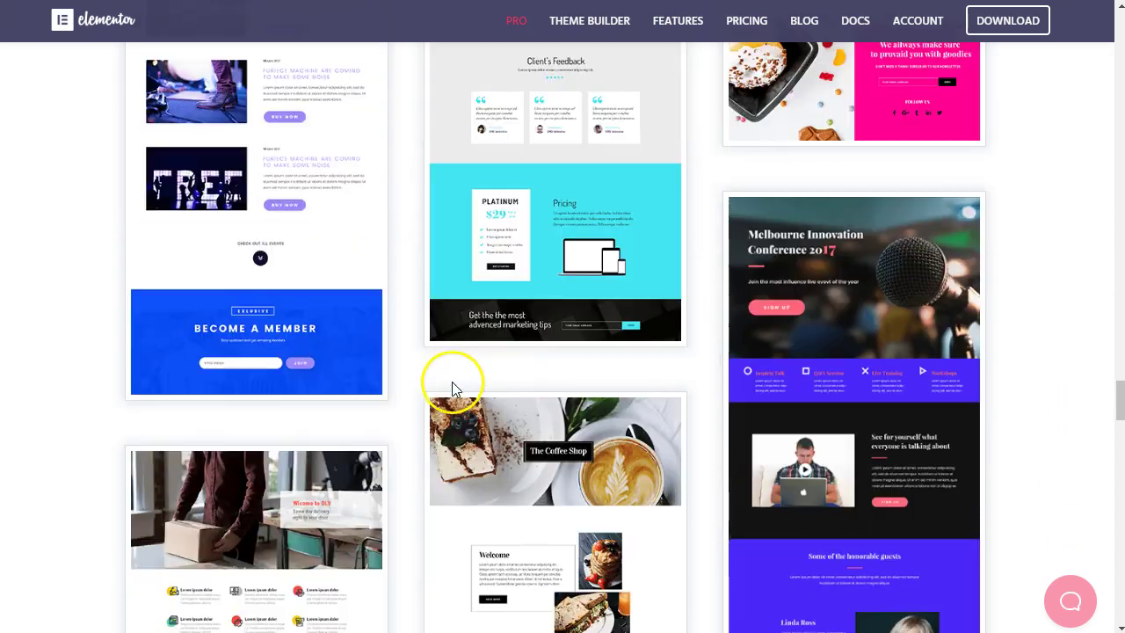
scroll(419, 410, "down", 4)
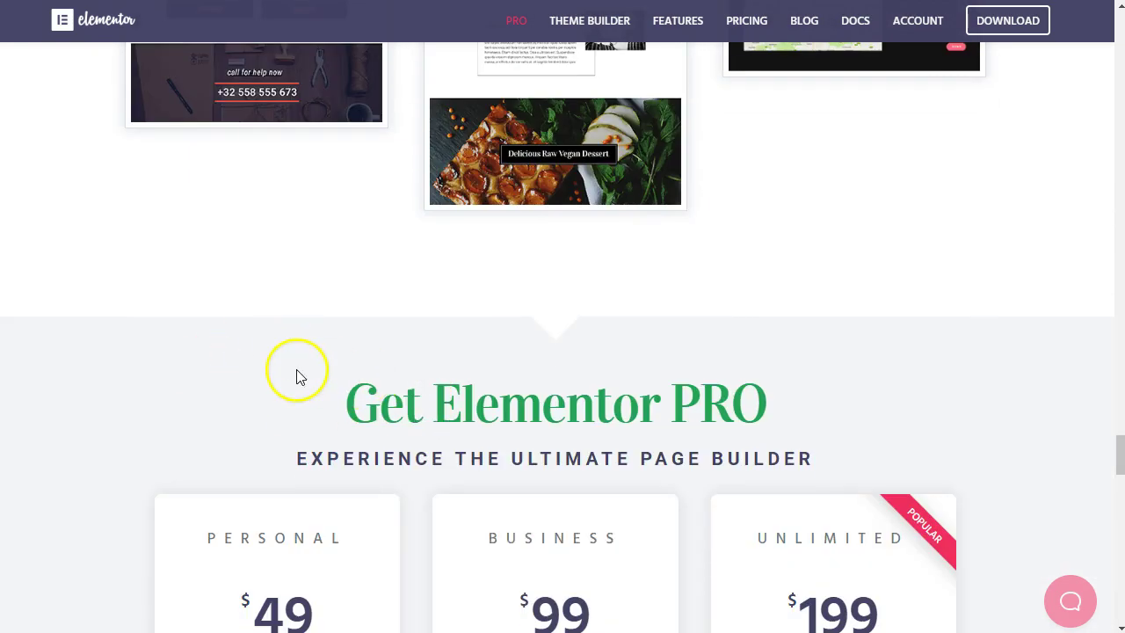
scroll(296, 377, "down", 3)
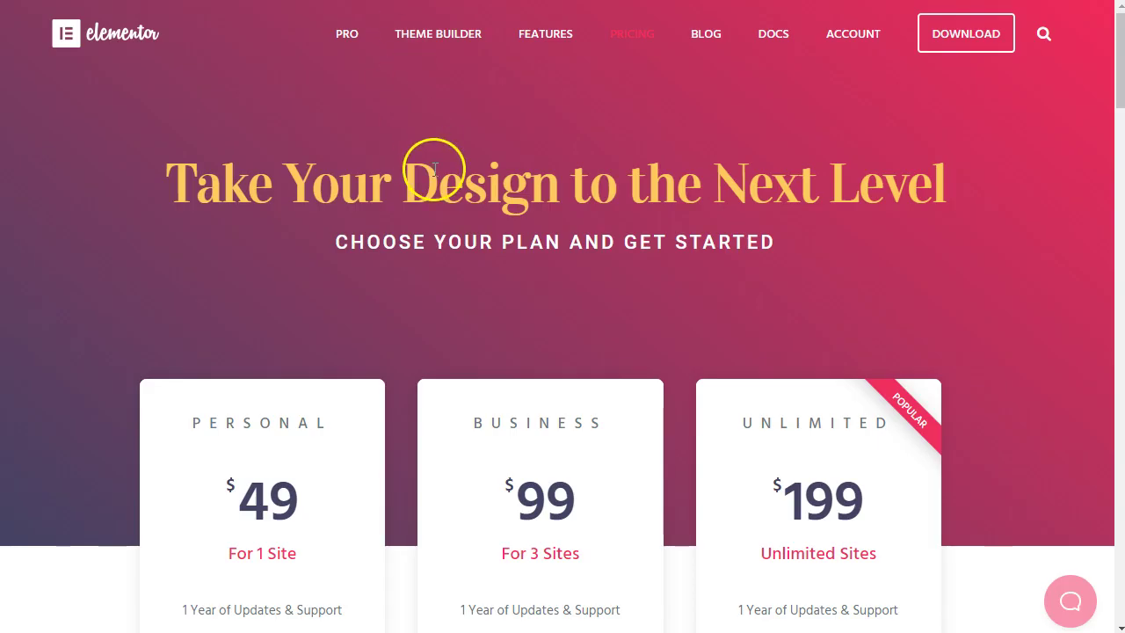
- Review the Personal, Business and Unlimited plans and the Frequently Asked Questions on the Pricing page
scroll(572, 261, "down", 6)
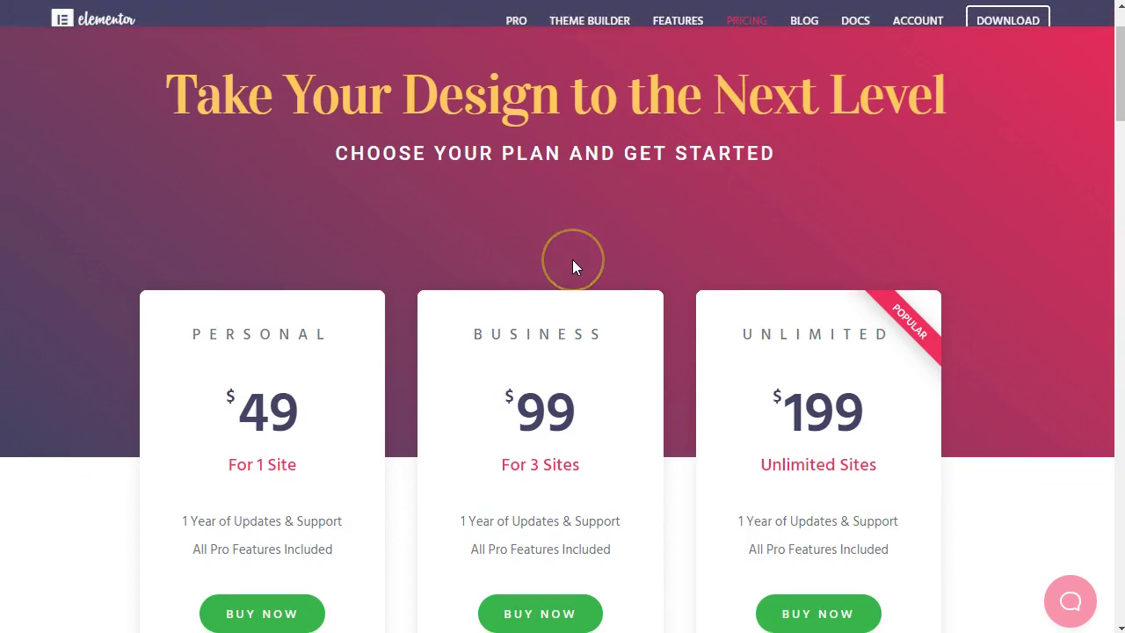
scroll(572, 268, "down", 15)
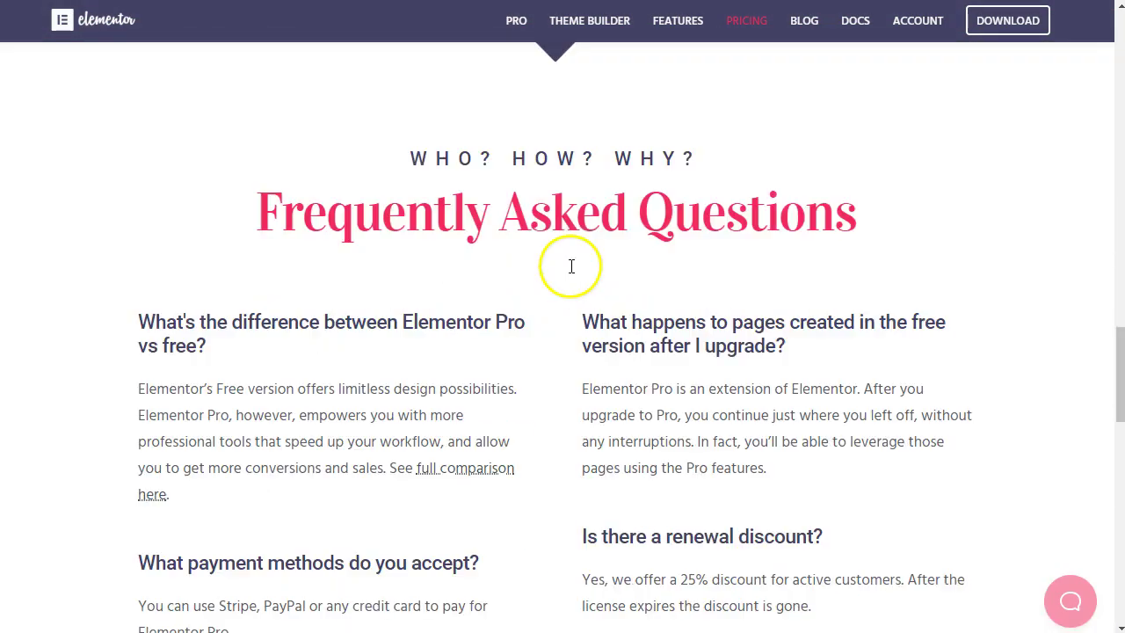
scroll(519, 194, "down", 5)
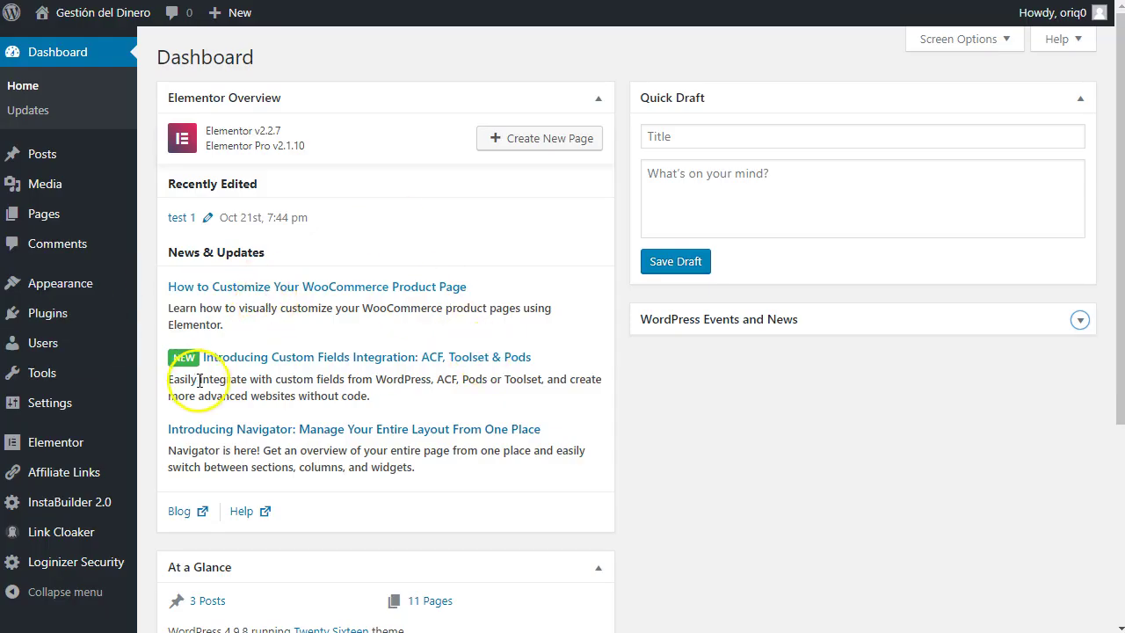
- Return to the WordPress dashboard and look through the saved templates in Elementor's My Templates list
mouse_move(29, 450)
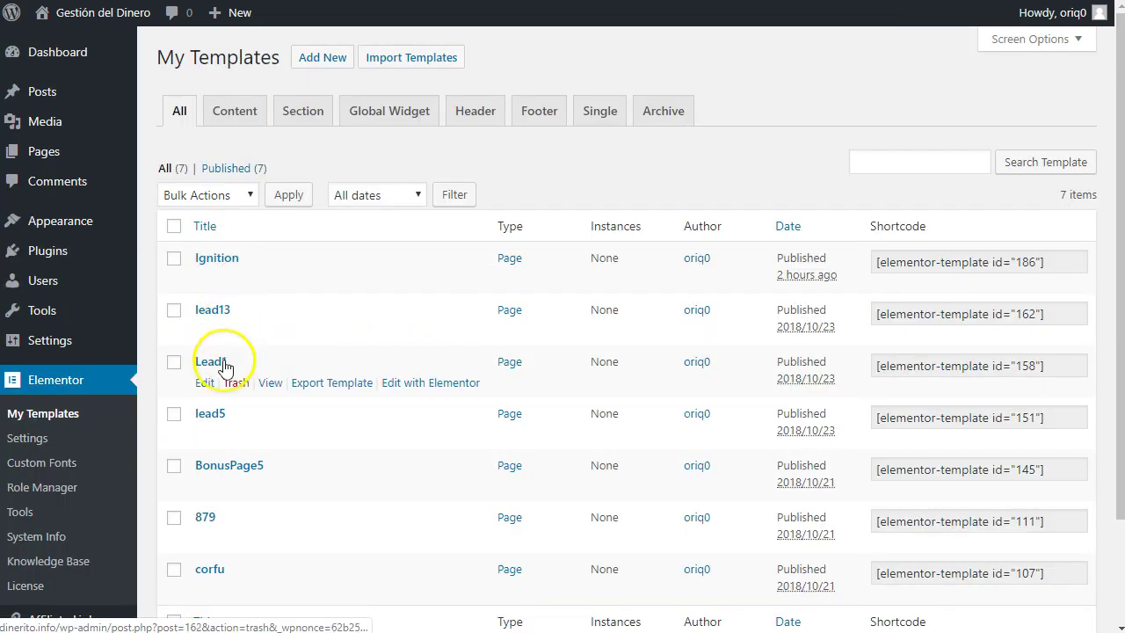
scroll(284, 344, "down", 2)
scroll(273, 410, "up", 2)
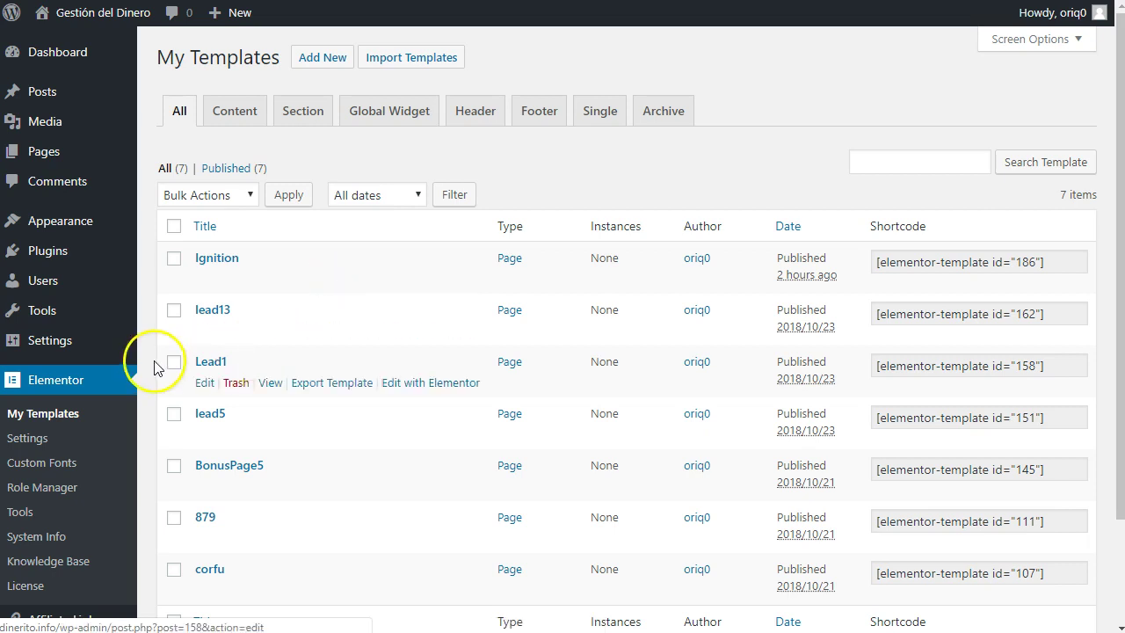
- Start a new WordPress page and set its page template to Elementor Canvas
left_click(37, 154)
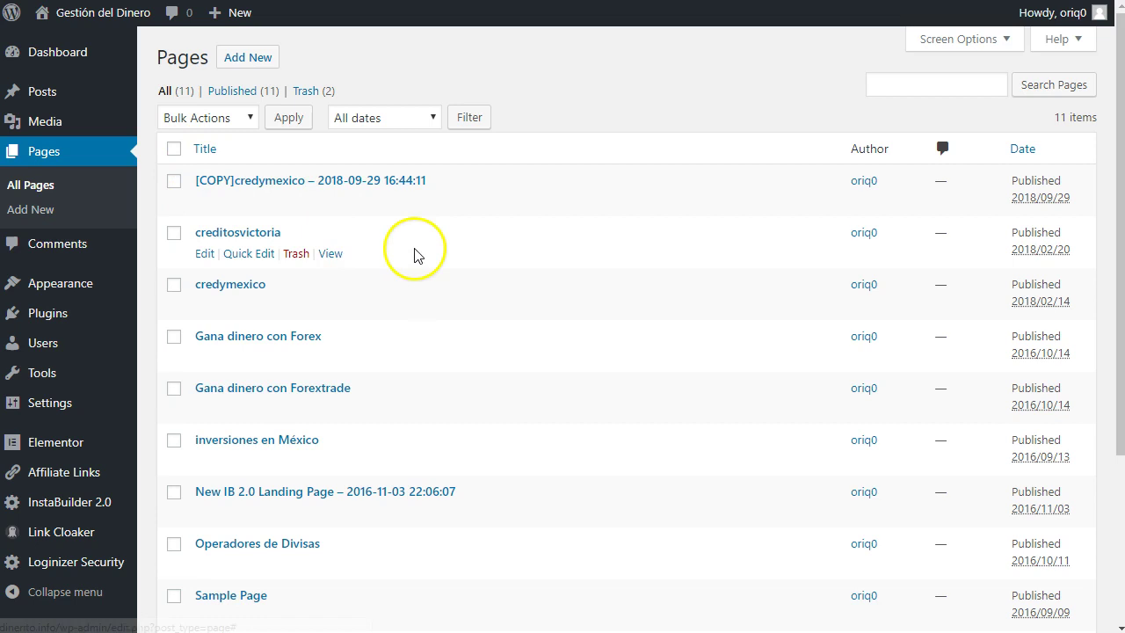
left_click(249, 57)
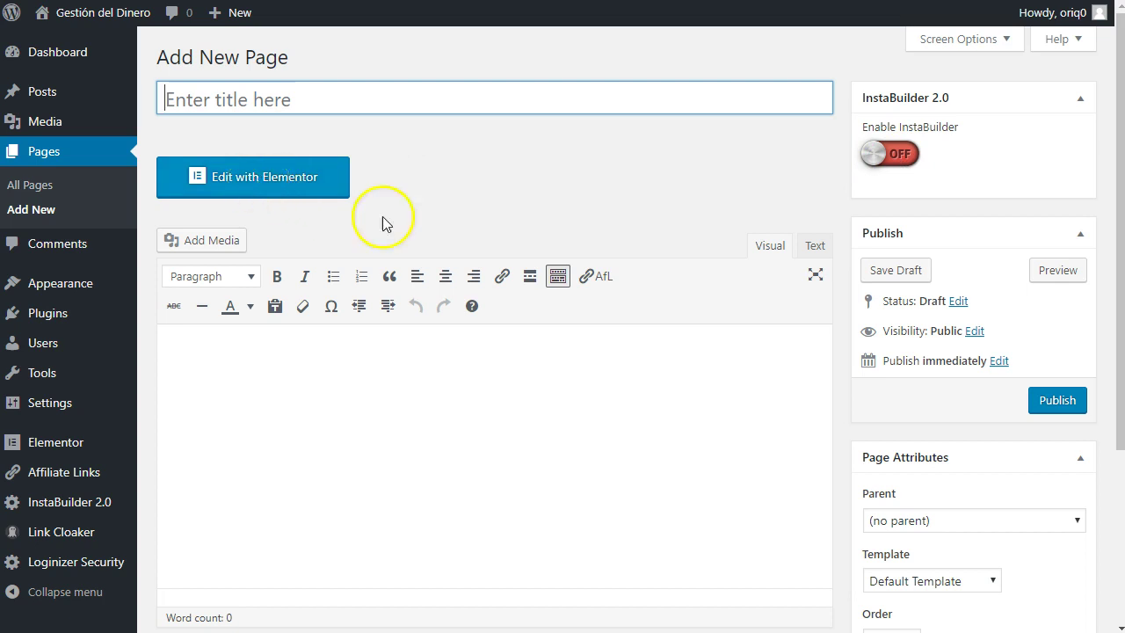
scroll(962, 347, "down", 2)
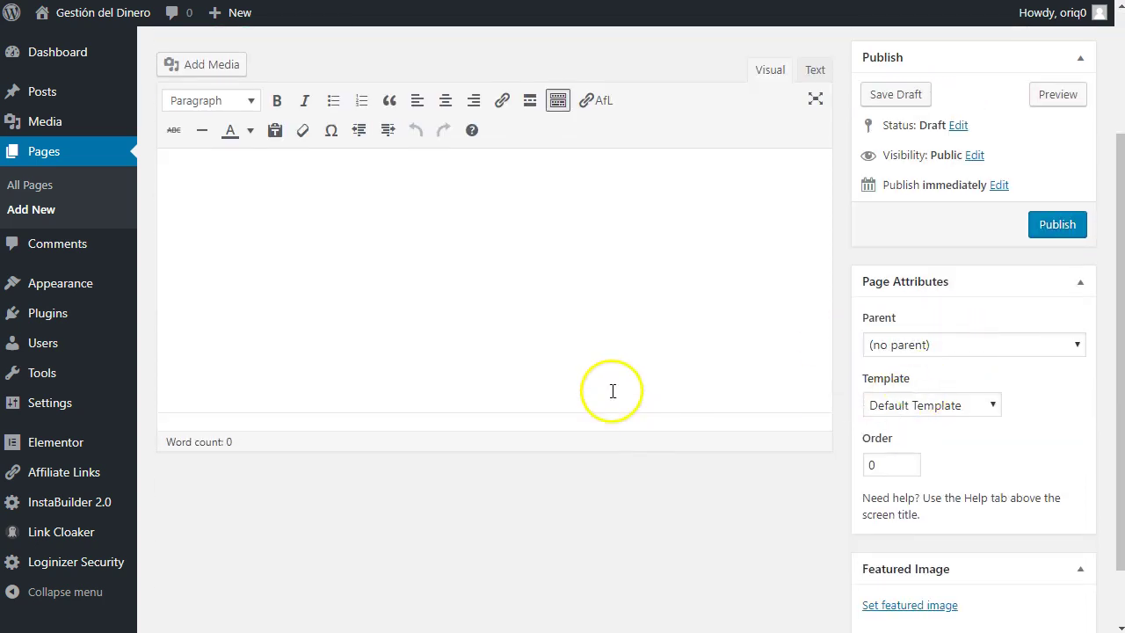
scroll(613, 390, "up", 1)
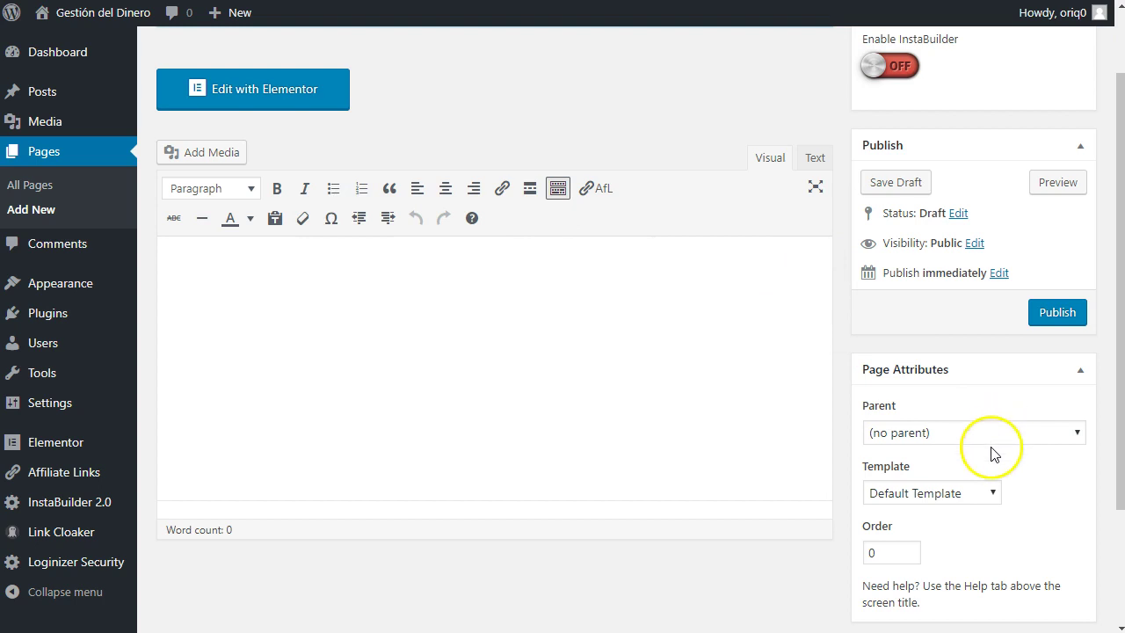
scroll(992, 454, "down", 1)
left_click(978, 406)
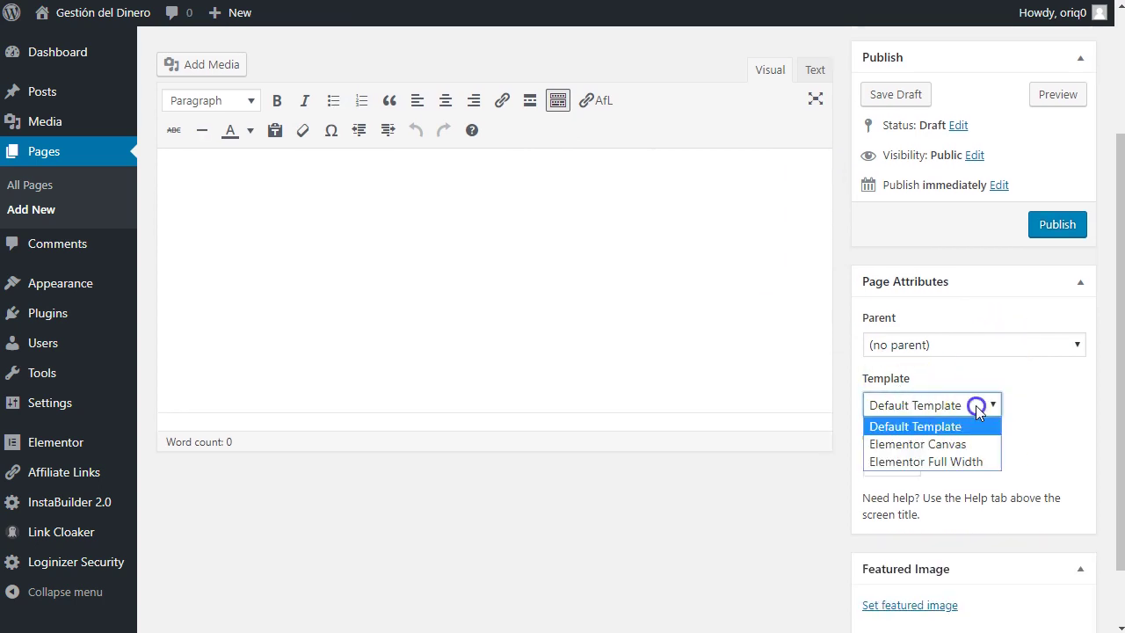
left_click(973, 450)
scroll(625, 410, "up", 2)
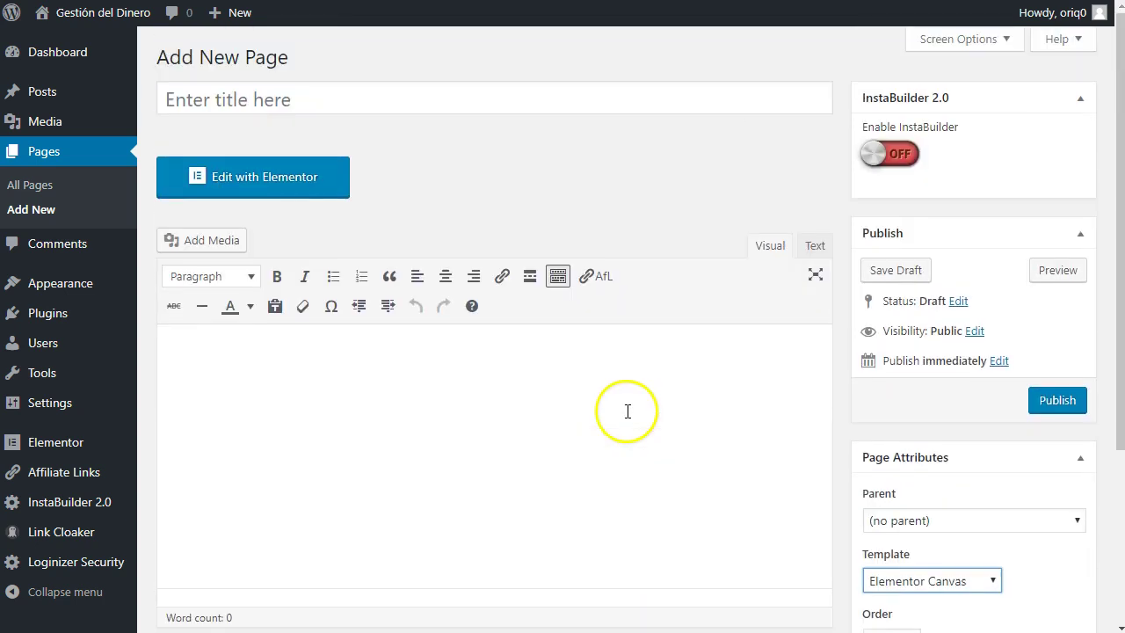
- Title the page "Modelo de Landing de Prueba con Elementor" and save it as a draft
left_click(342, 97)
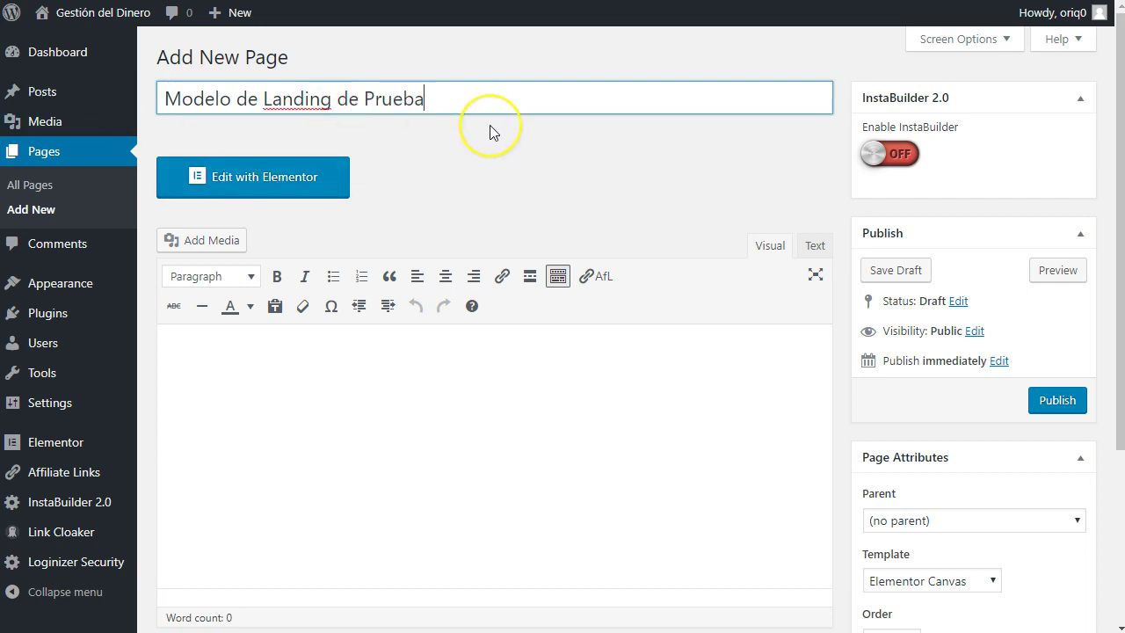
type("lementor")
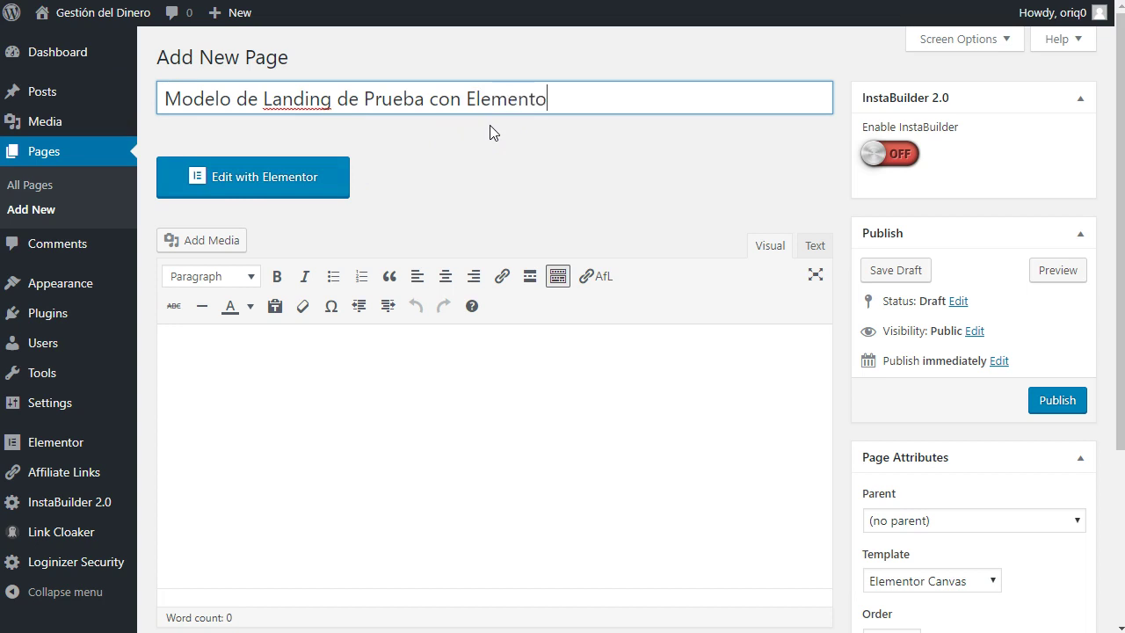
left_click(608, 184)
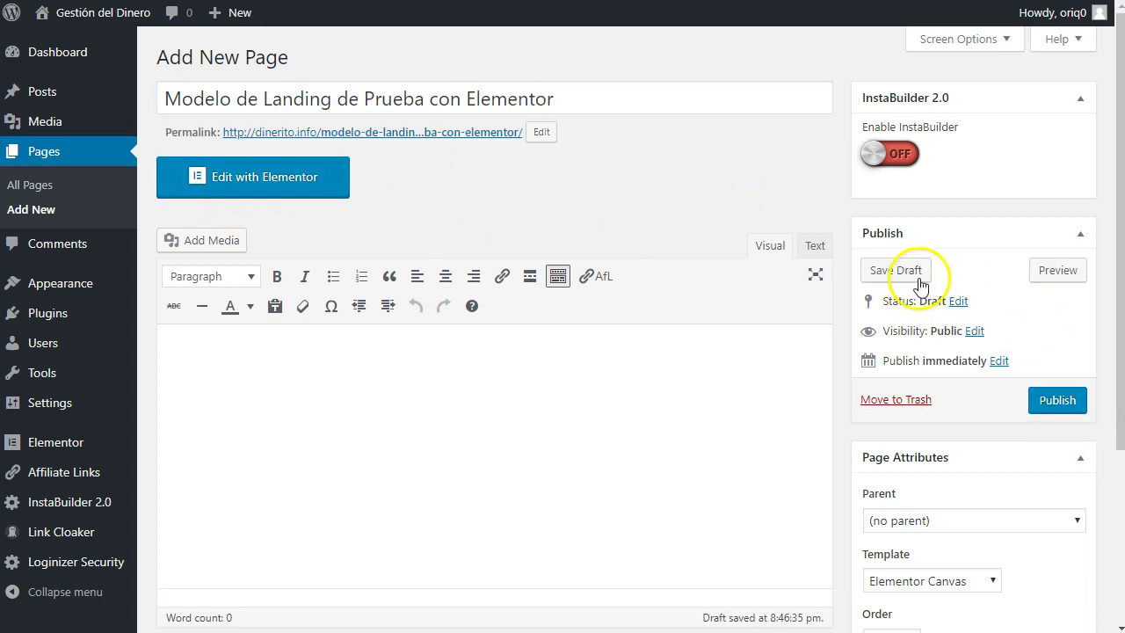
left_click(906, 273)
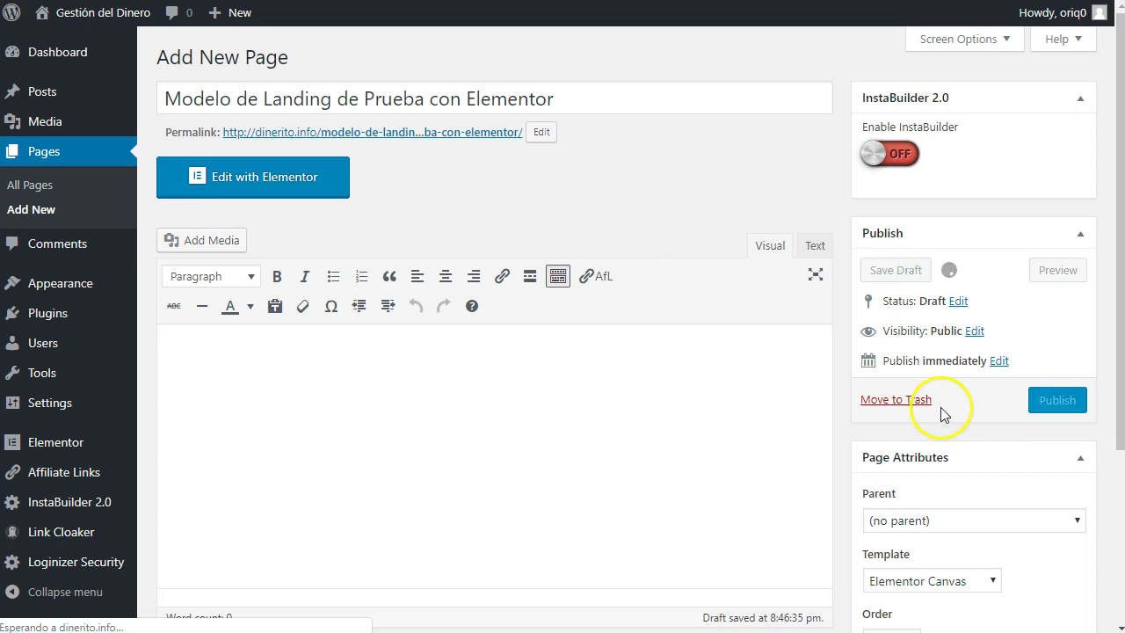
scroll(958, 563, "down", 3)
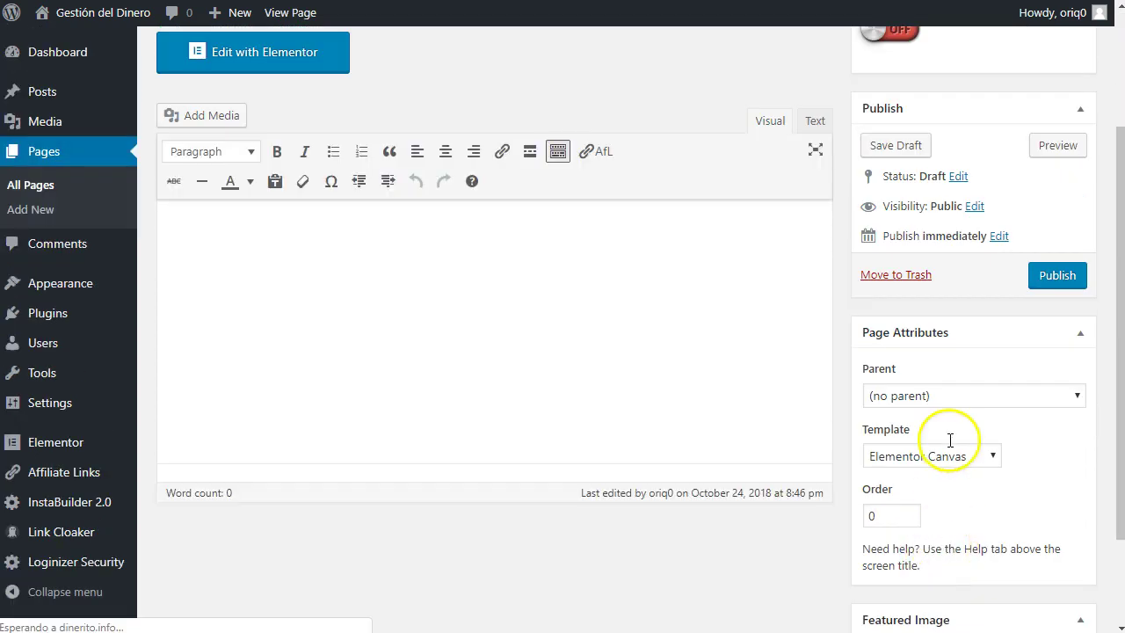
- Open the draft page for editing with Elementor
scroll(950, 440, "up", 2)
left_click(270, 231)
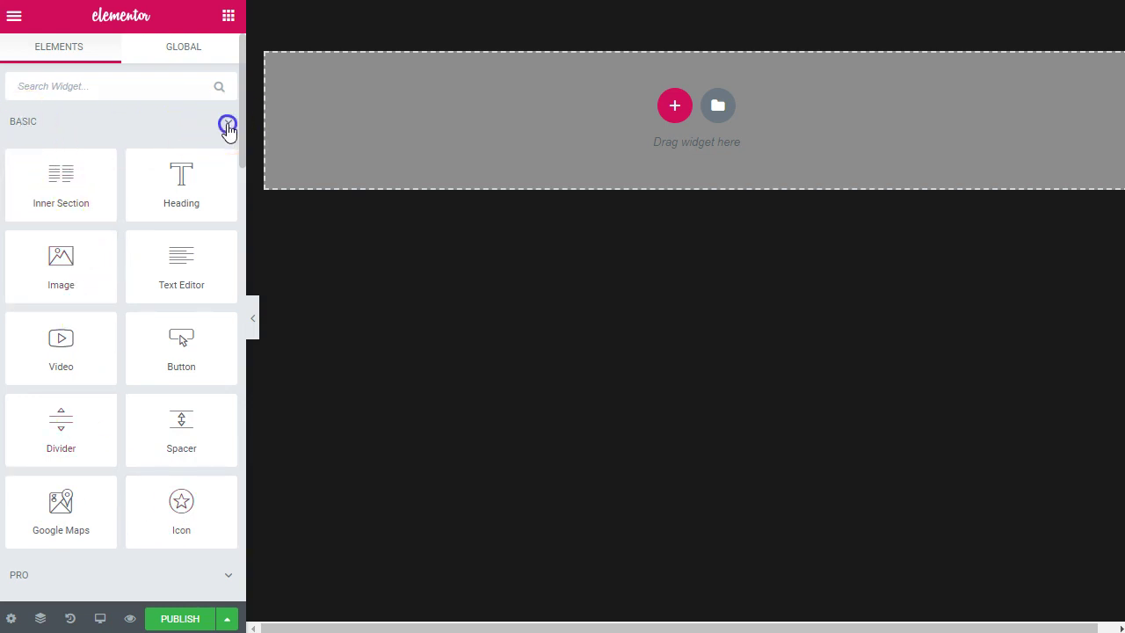
- Collapse the Basic widget group and look through the widgets in the Pro and General groups
left_click(227, 125)
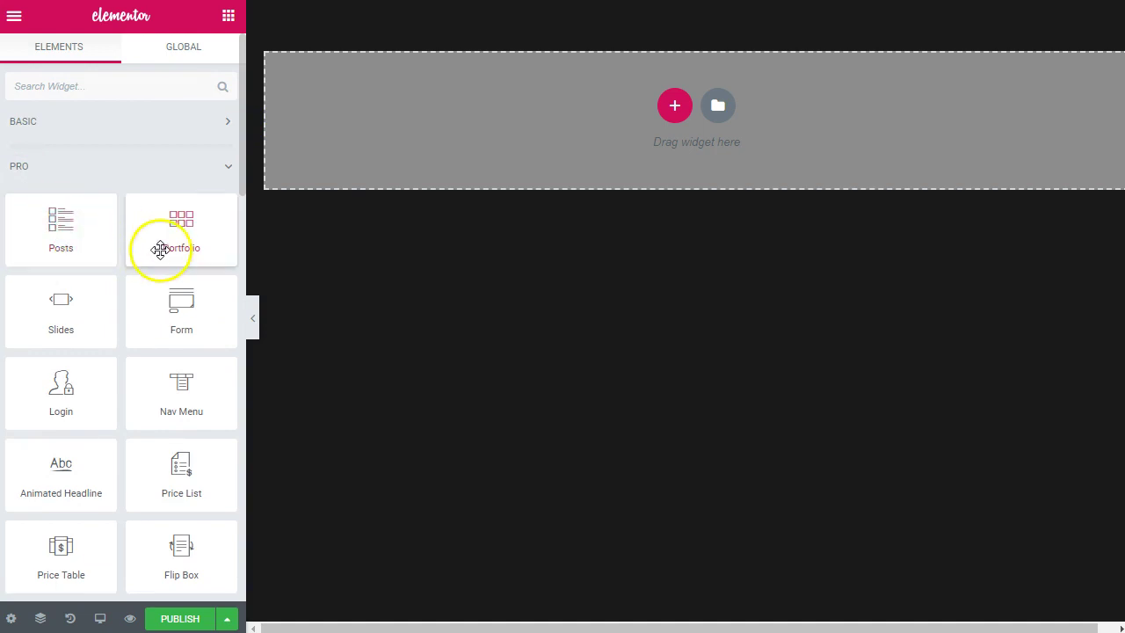
scroll(154, 253, "down", 1)
scroll(195, 330, "down", 6)
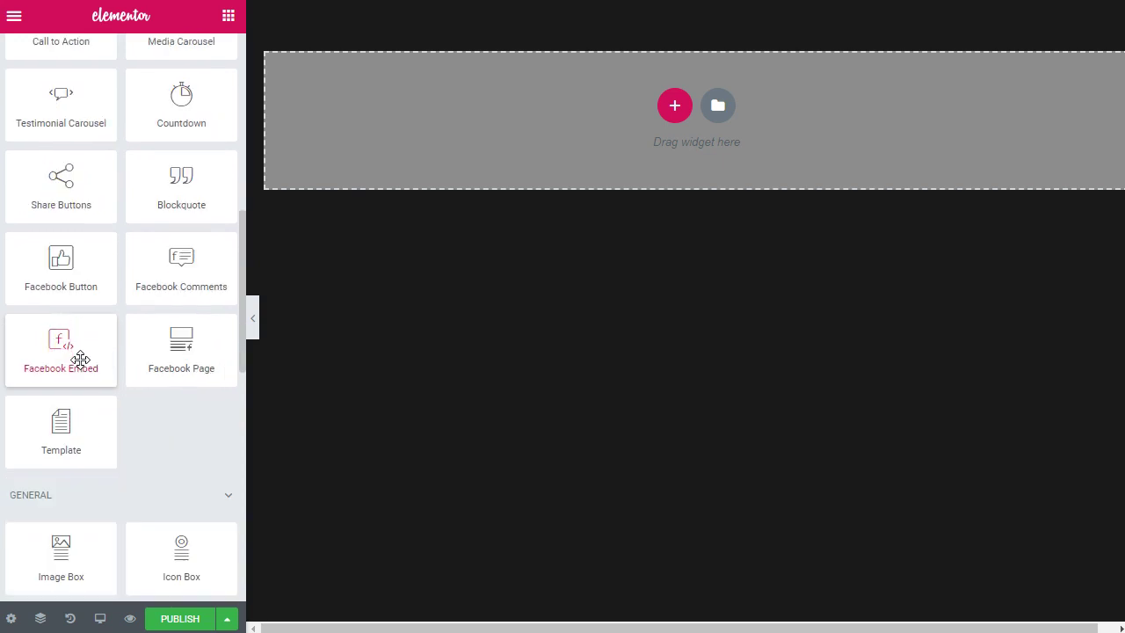
scroll(80, 359, "down", 3)
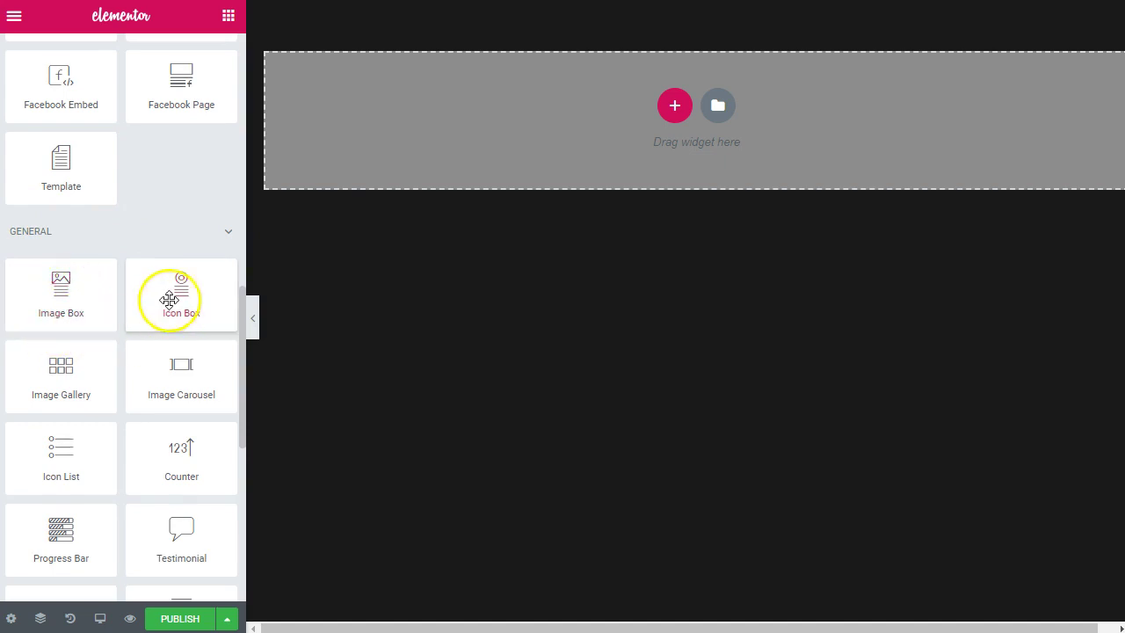
scroll(184, 314, "down", 1)
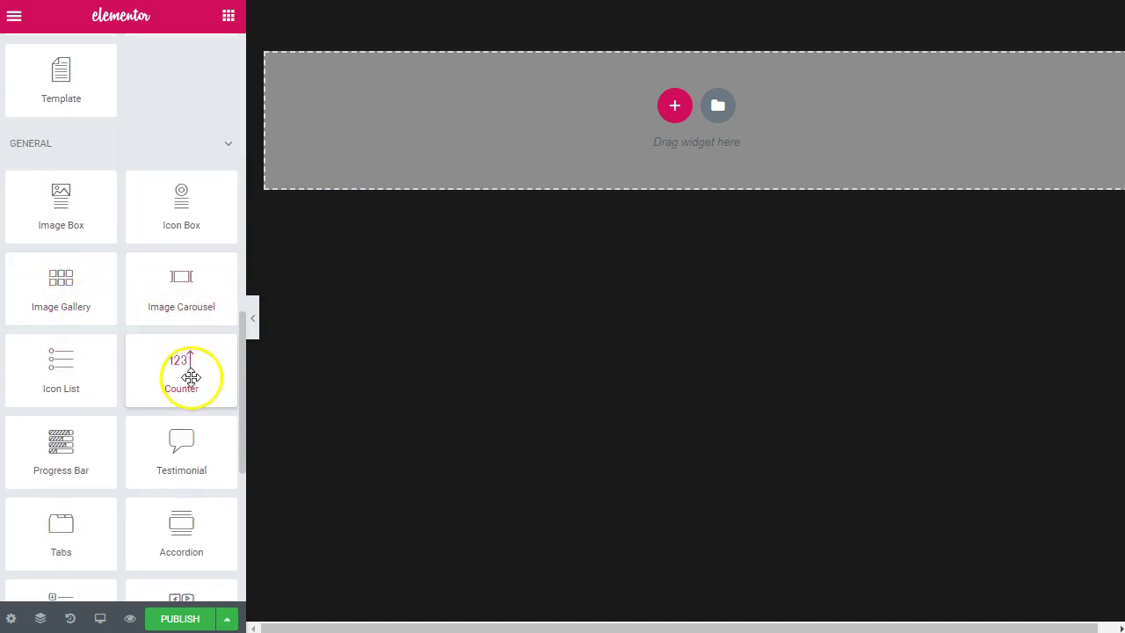
scroll(71, 385, "down", 5)
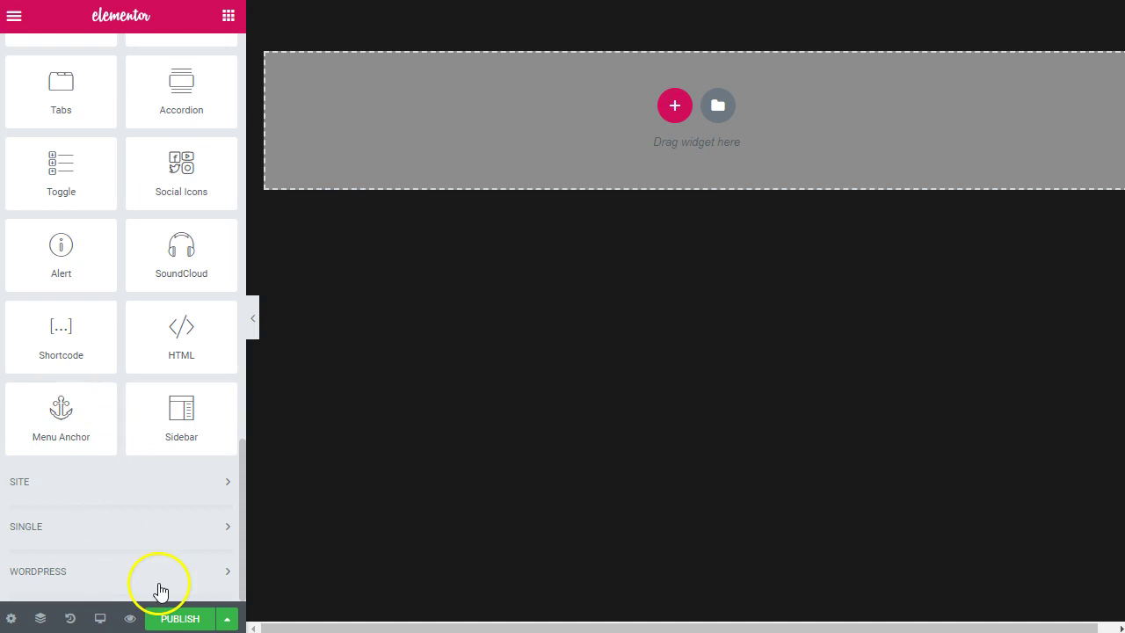
- Look through the widgets in the Site and Single groups, collapsing each group again
left_click(226, 485)
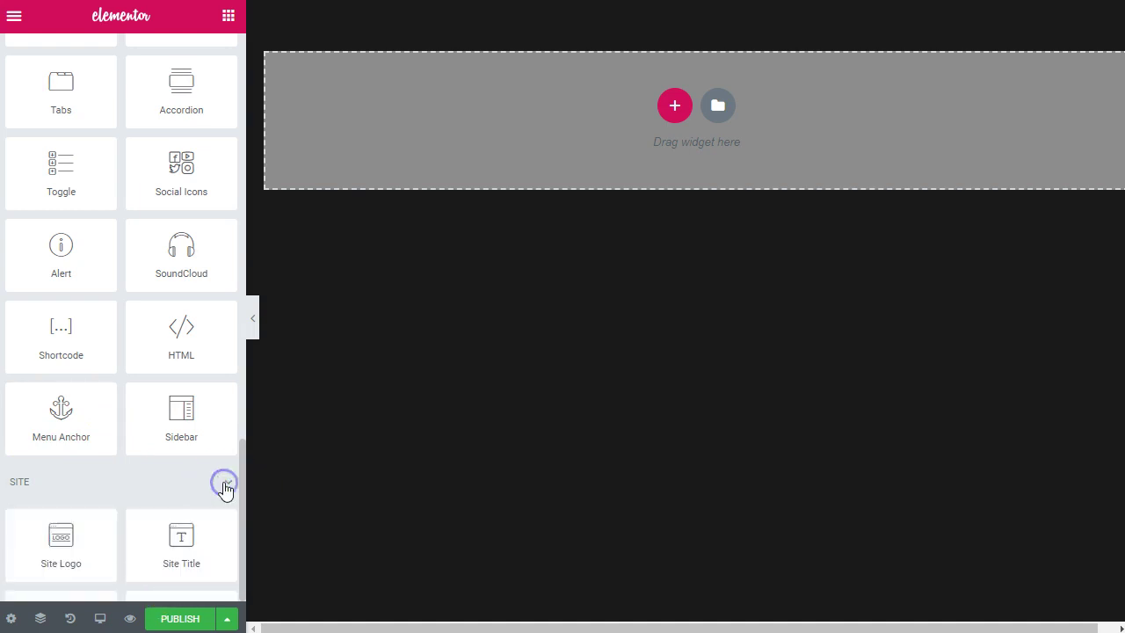
scroll(105, 478, "down", 3)
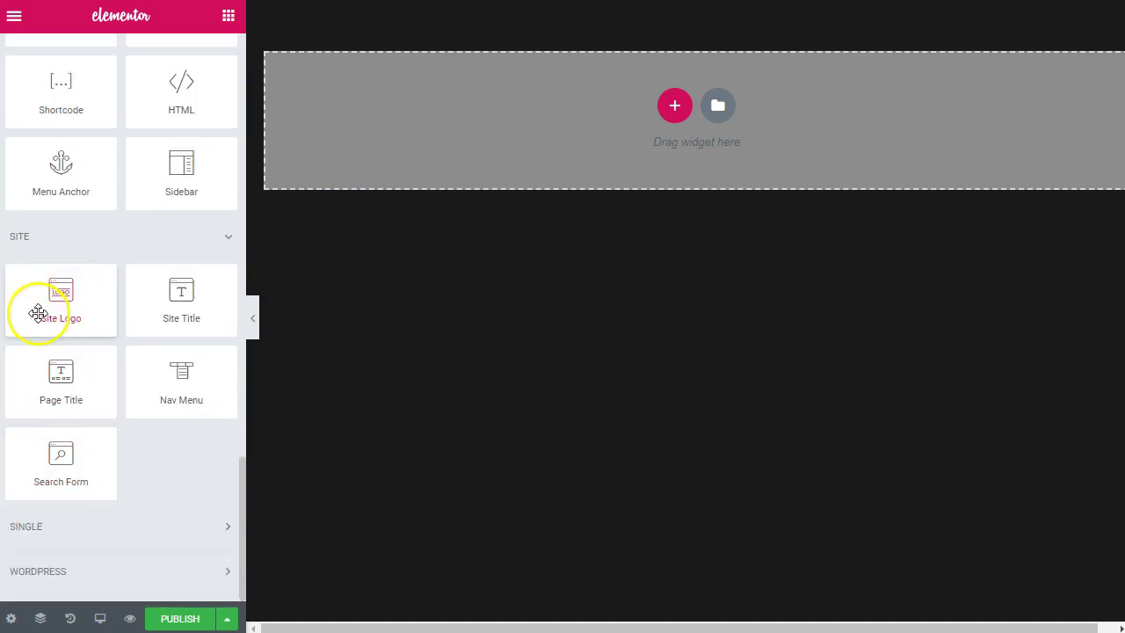
left_click(195, 286)
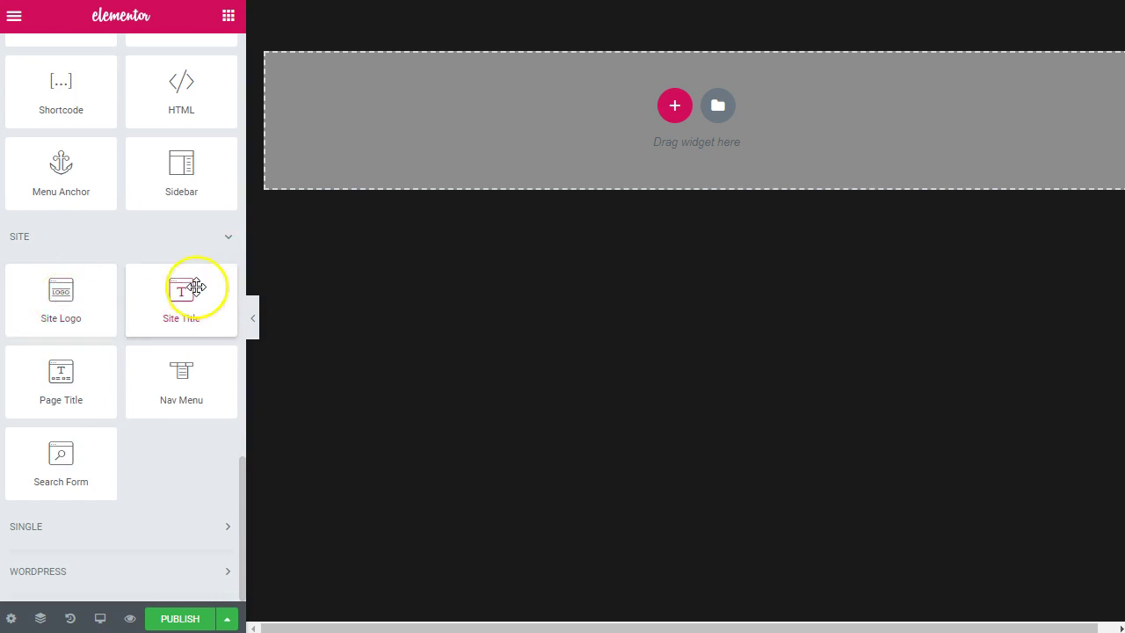
left_click(79, 392)
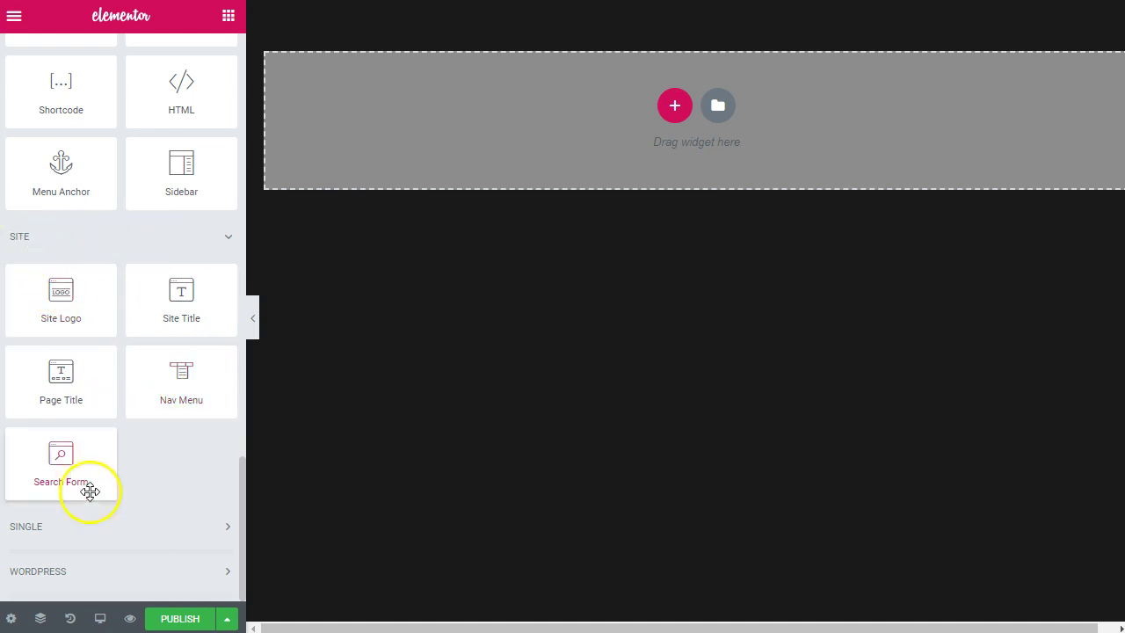
left_click(226, 243)
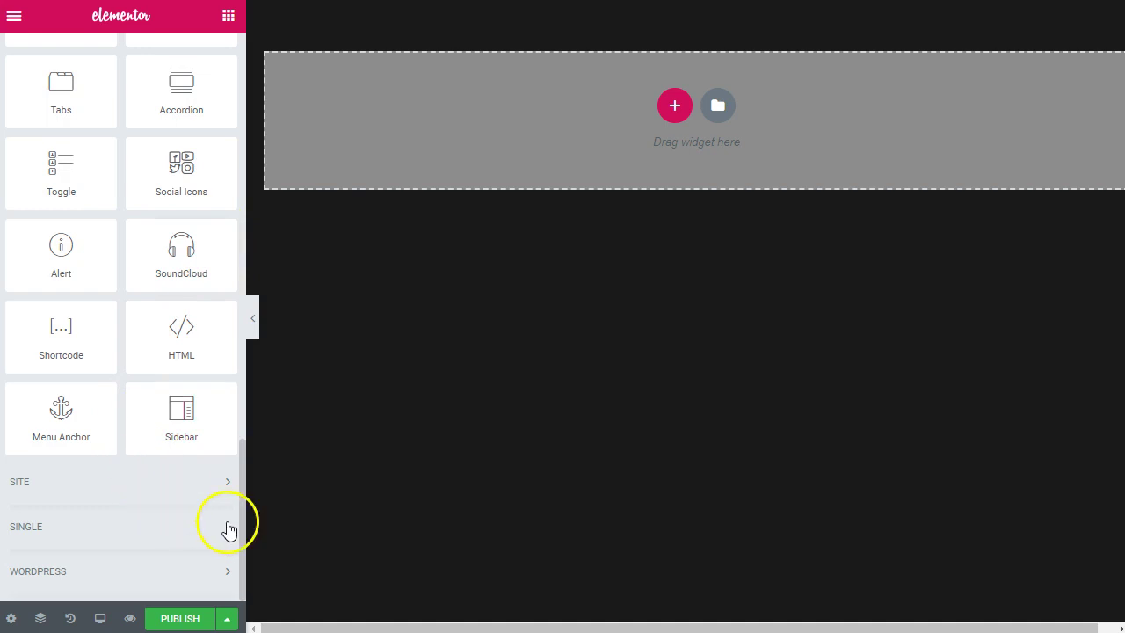
left_click(227, 527)
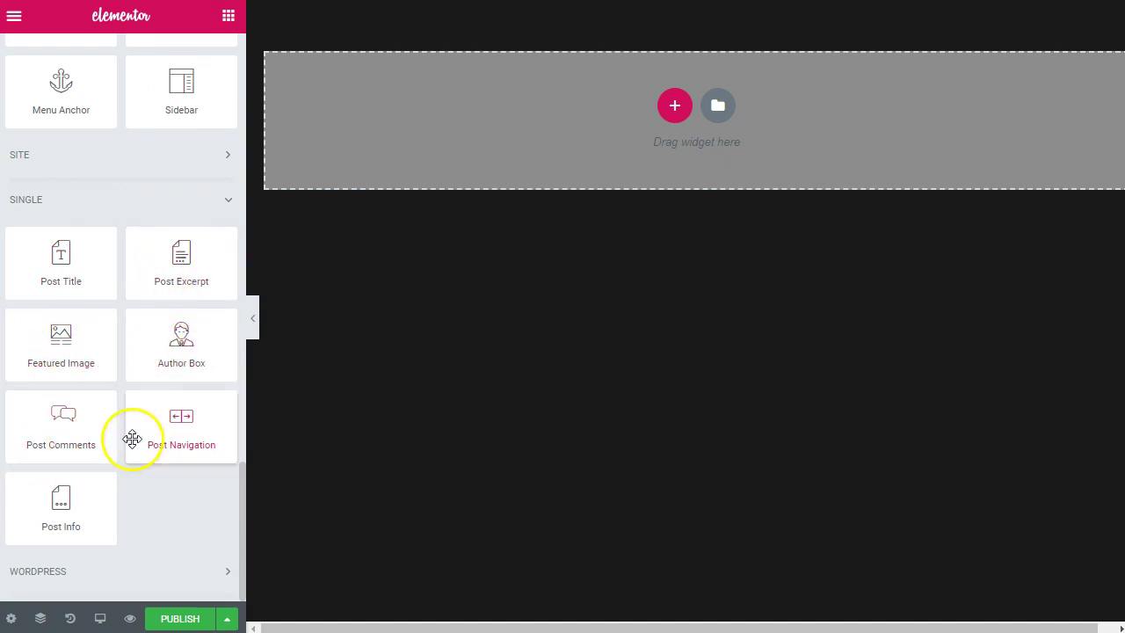
left_click(226, 204)
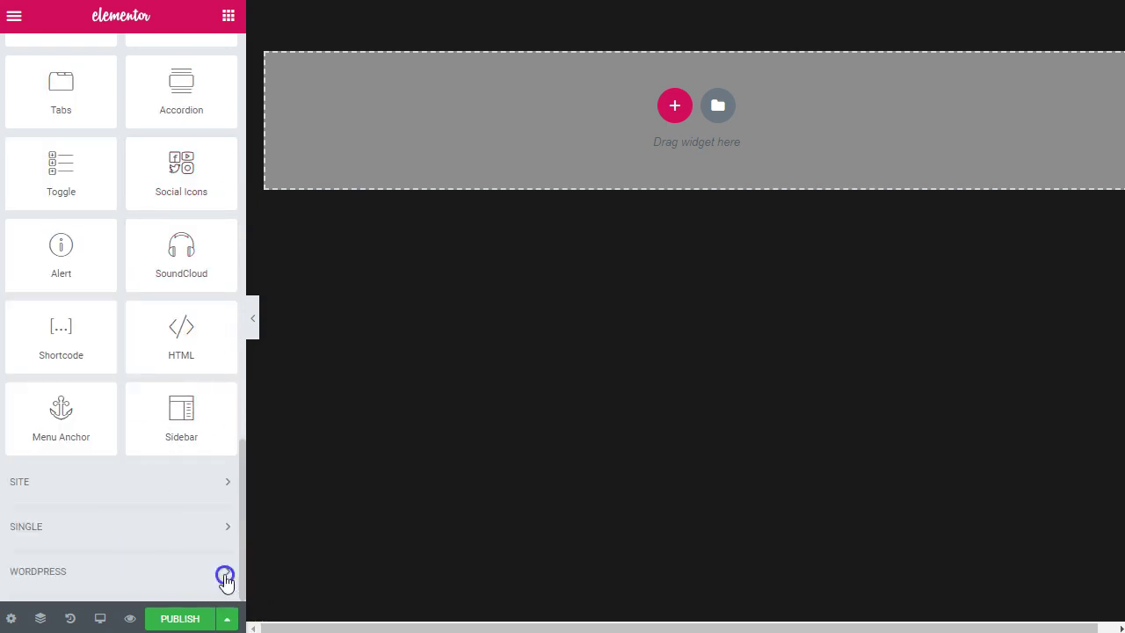
- Look through the widgets in the WordPress group and collapse the group again
left_click(225, 578)
scroll(120, 448, "down", 5)
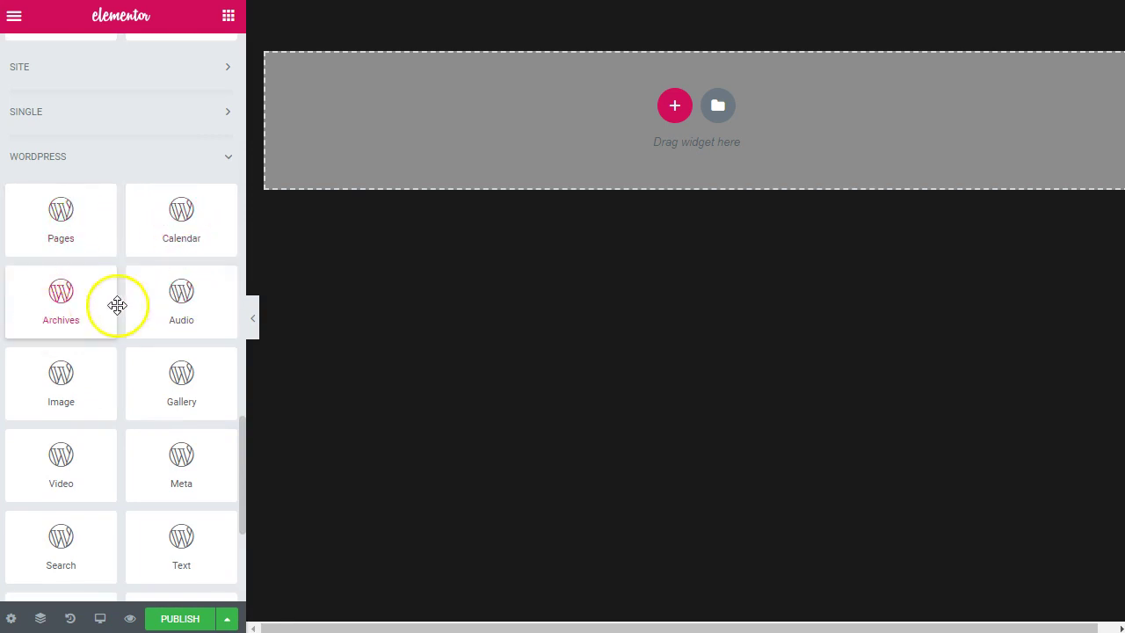
scroll(167, 302, "down", 1)
scroll(167, 302, "down", 3)
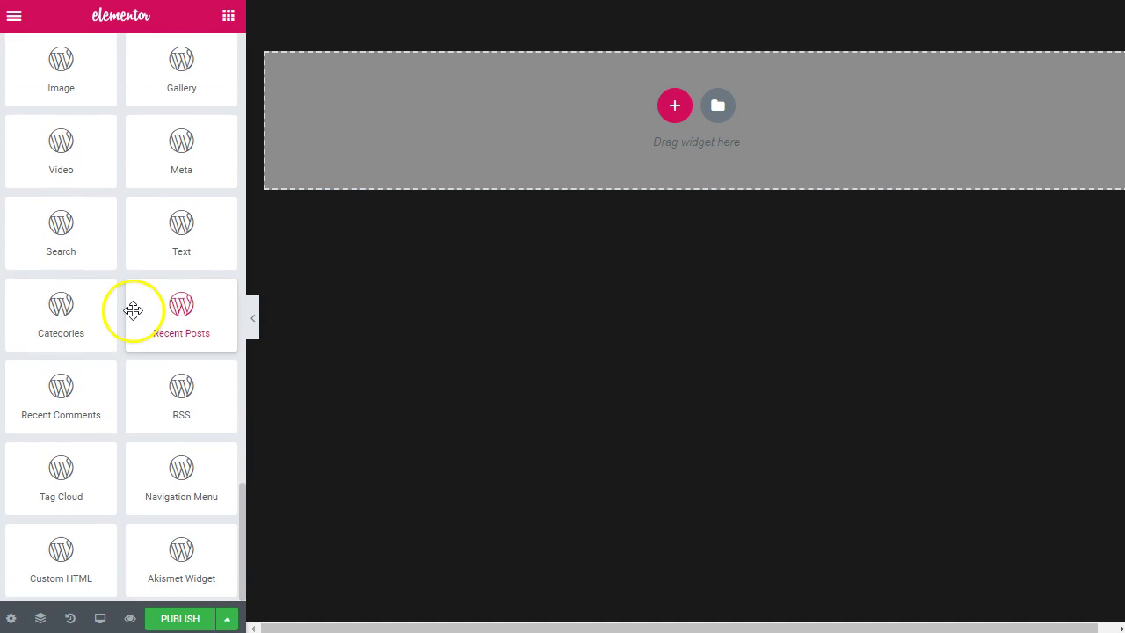
scroll(124, 353, "up", 4)
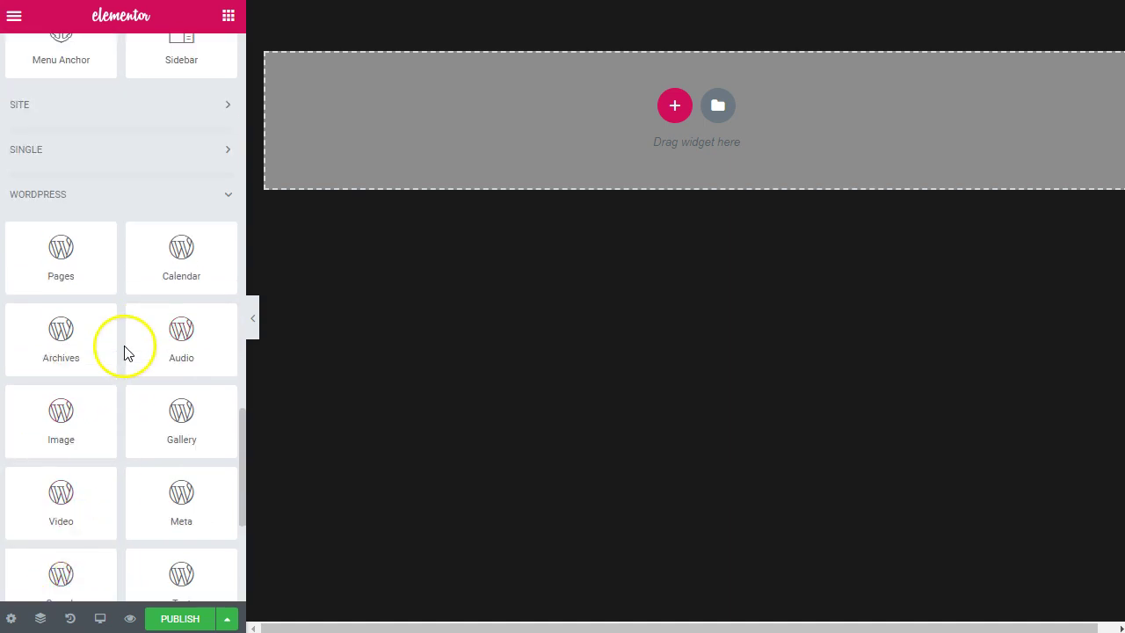
left_click(228, 197)
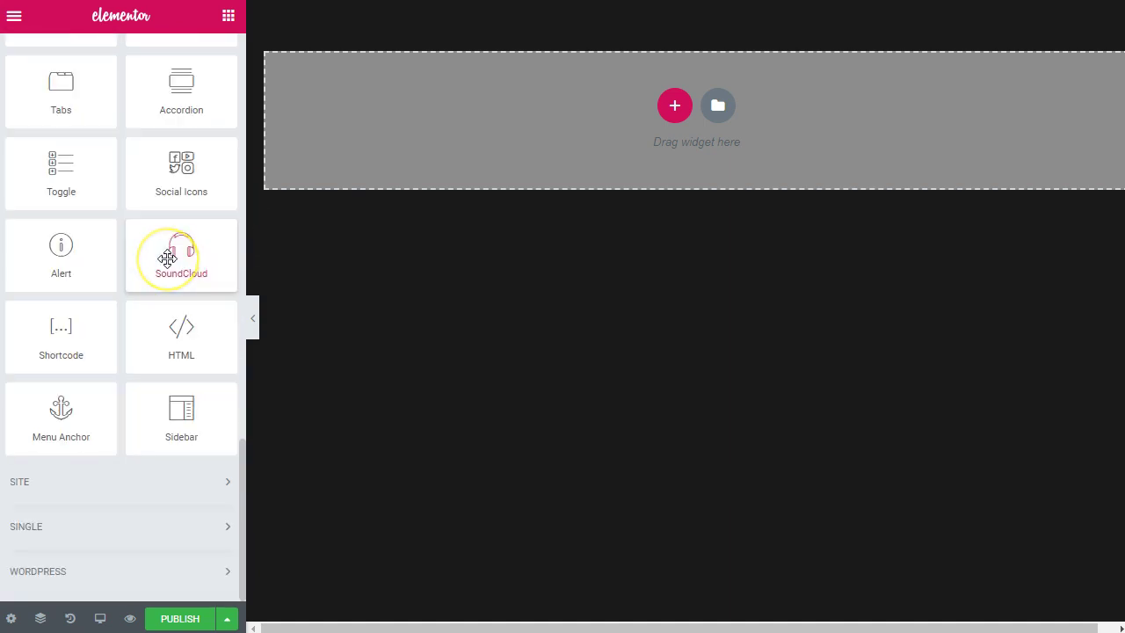
- Collapse the Pro and General widget groups, expand Basic, and add a Heading widget to the empty page
scroll(167, 258, "up", 20)
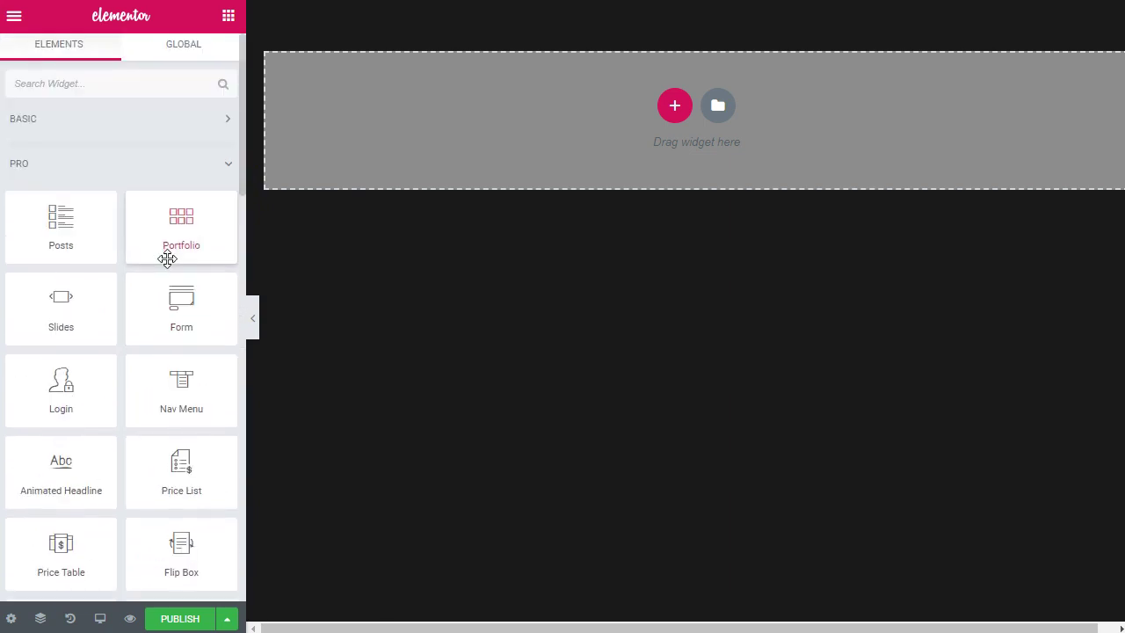
left_click(229, 169)
left_click(227, 216)
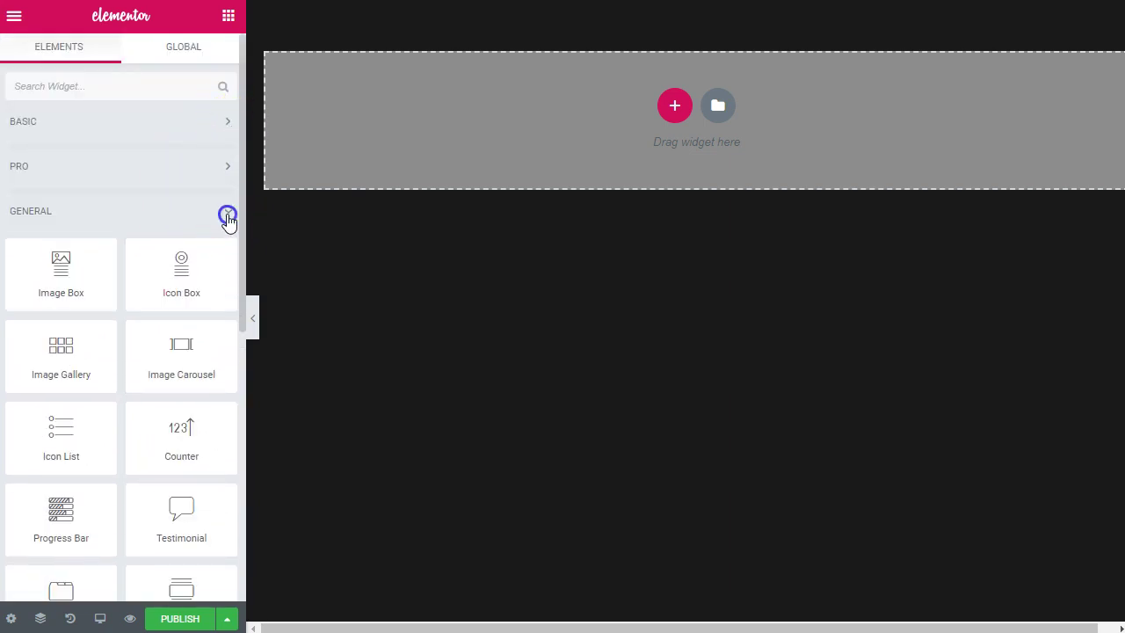
left_click(225, 128)
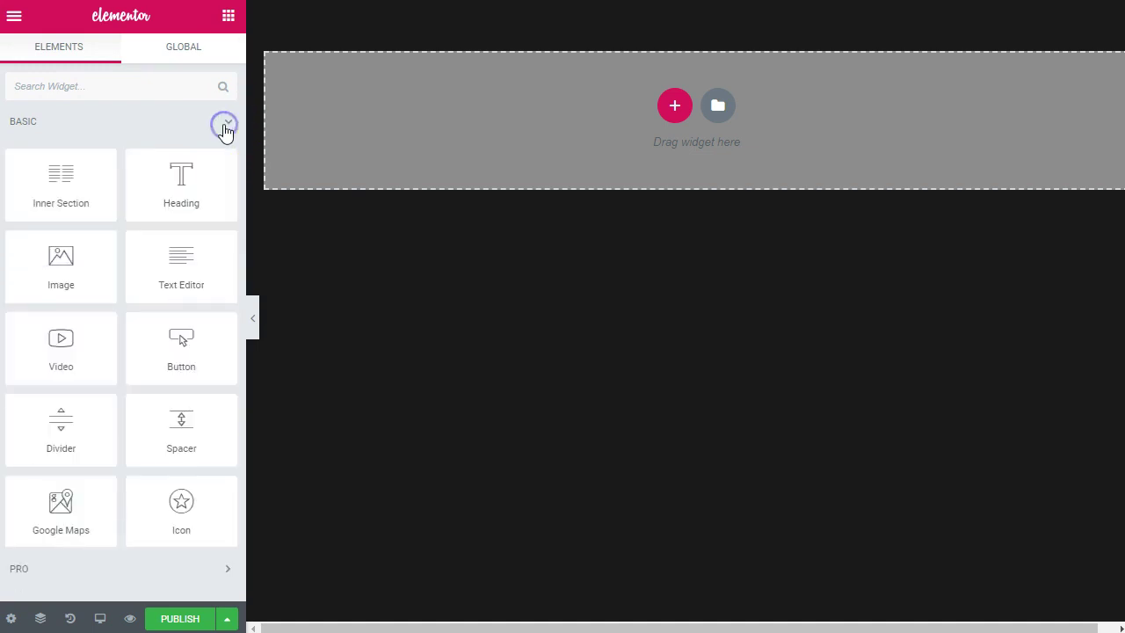
left_click_drag(174, 186, 675, 127)
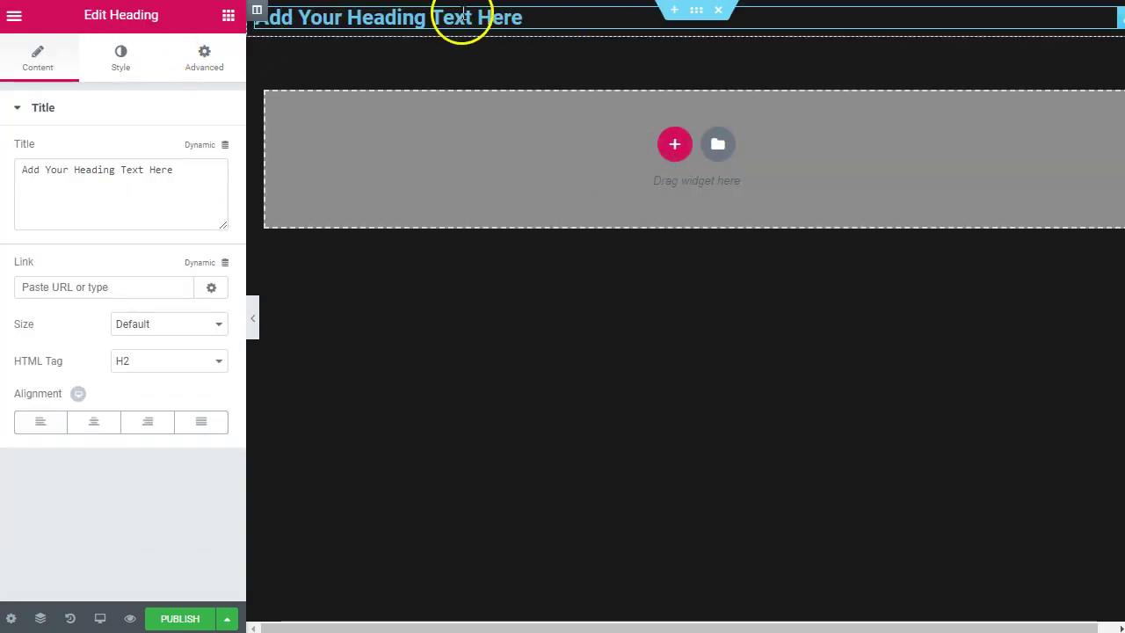
- Open the settings of the heading's section and try Full Width content width before setting it back to Boxed
left_click(694, 11)
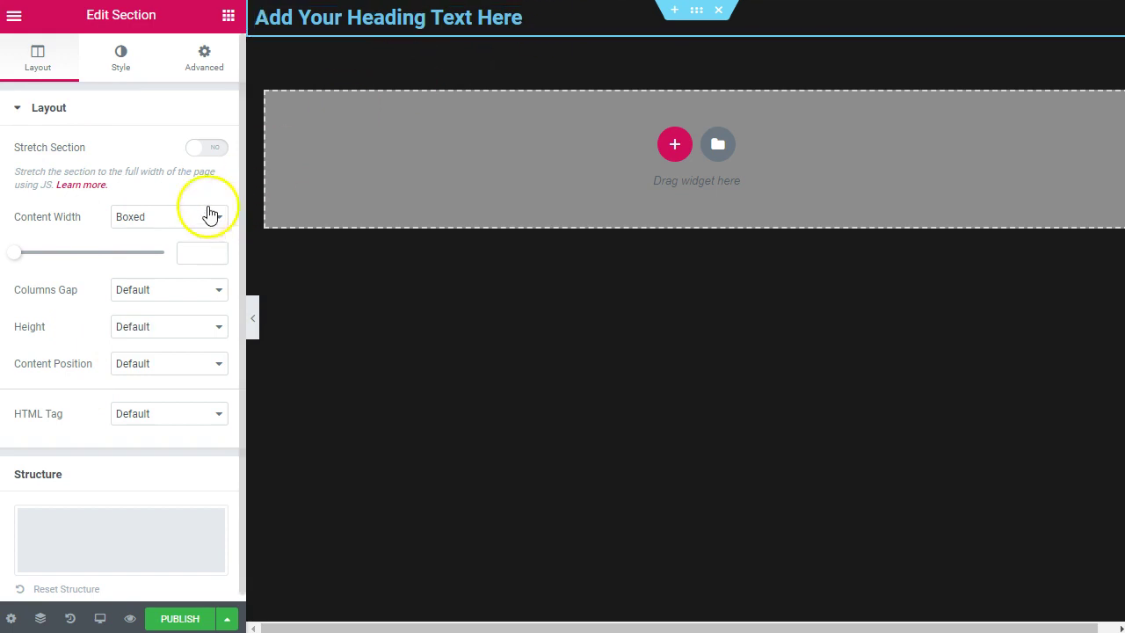
left_click(168, 216)
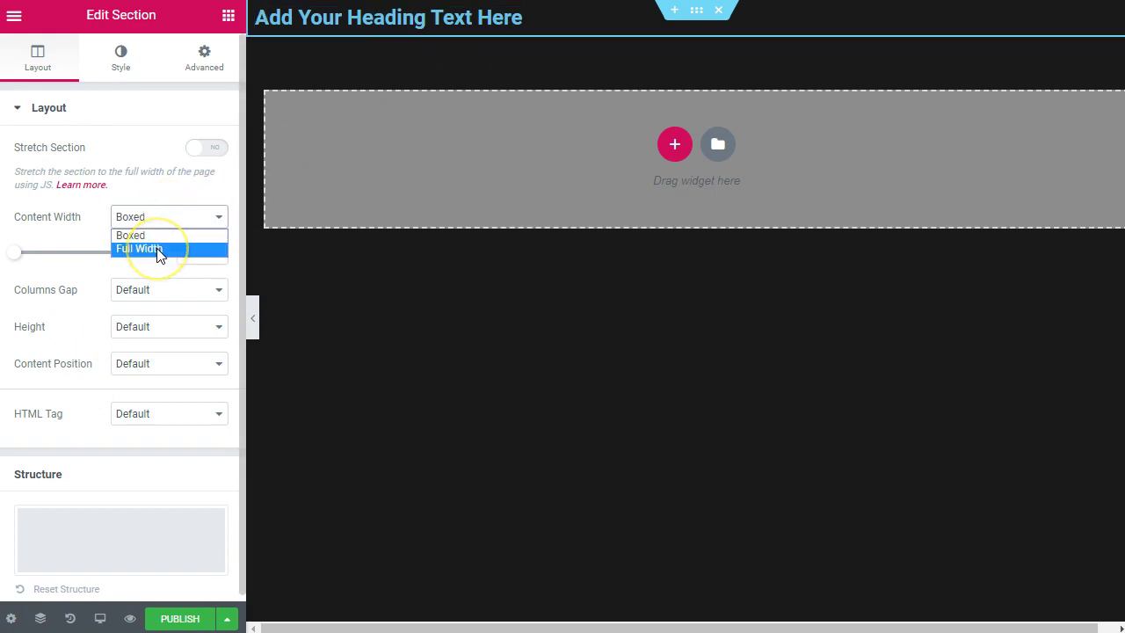
left_click(158, 250)
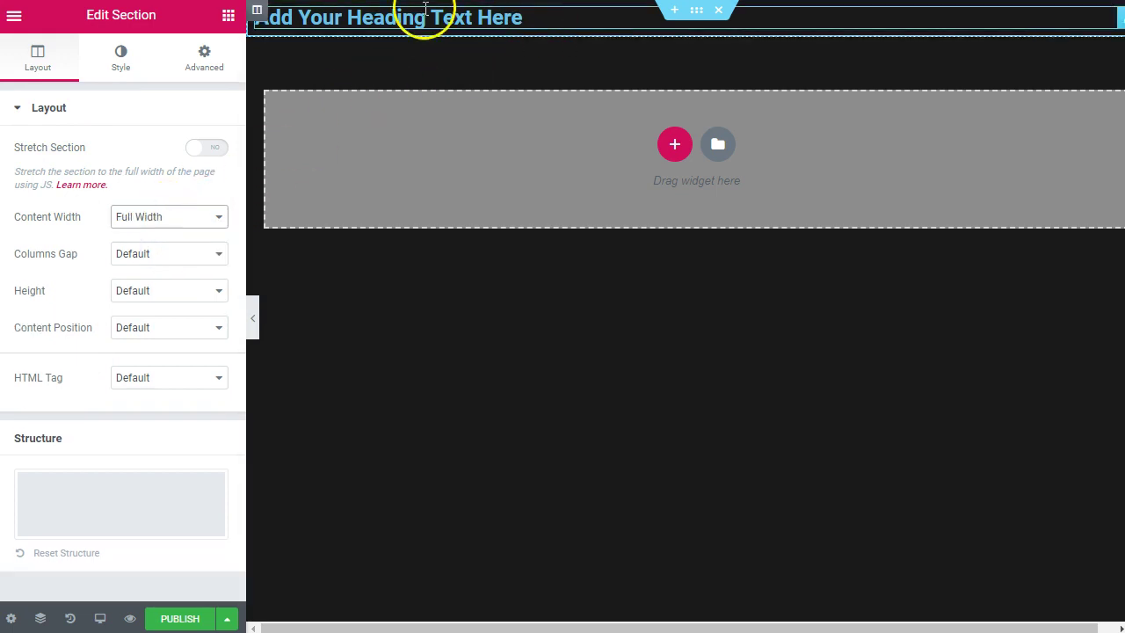
left_click(207, 221)
left_click(172, 236)
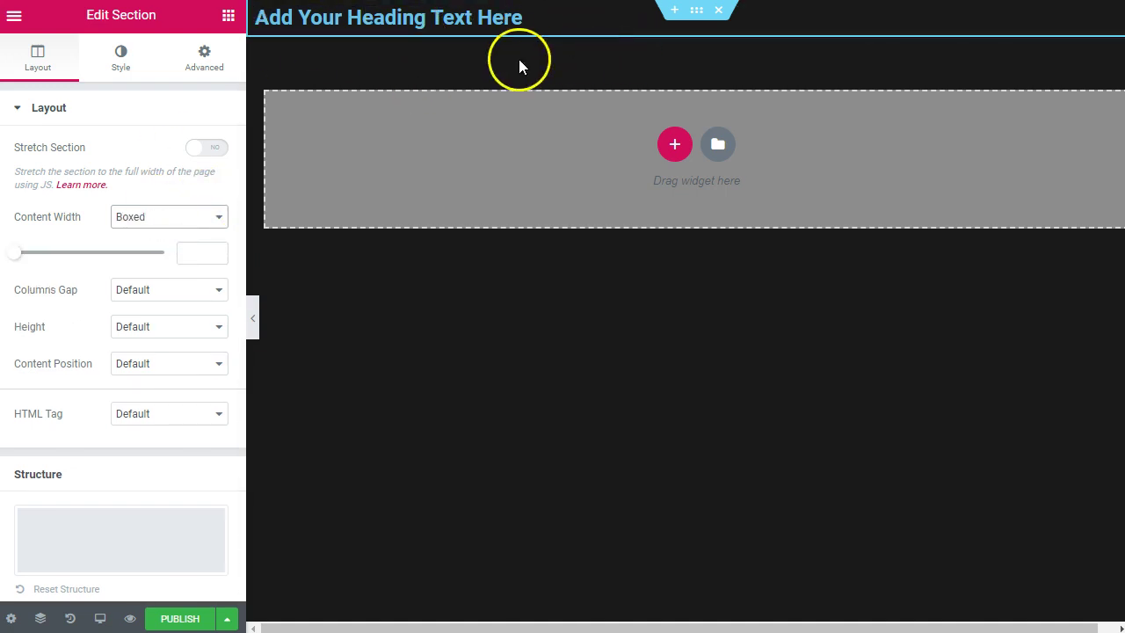
- Examine the section's available Columns Gap and Height options without changing them
left_click(166, 290)
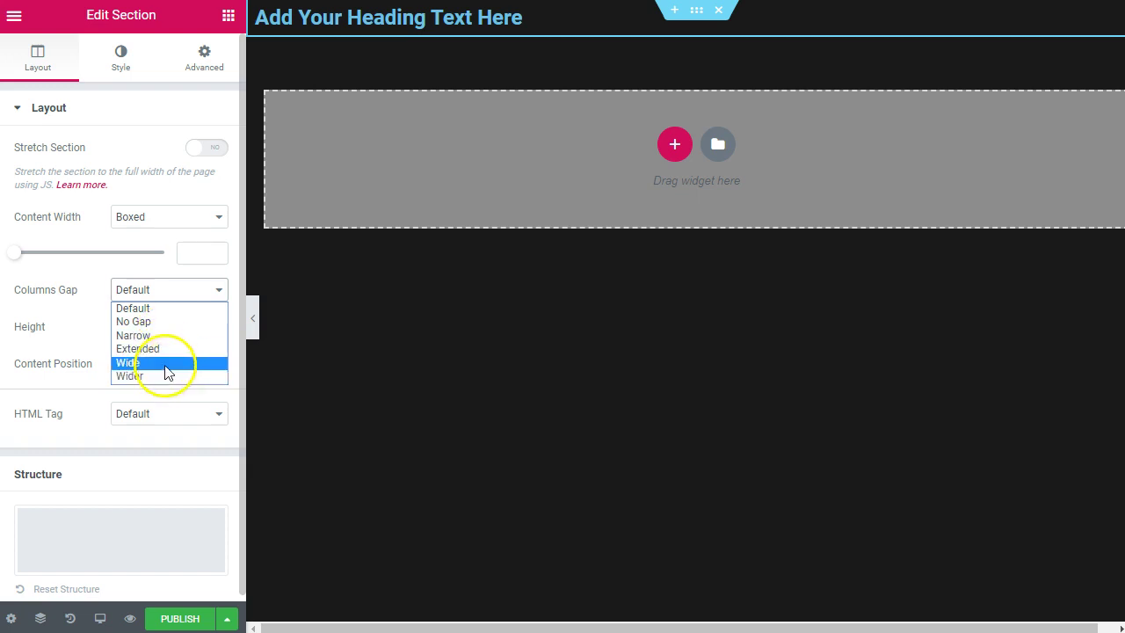
left_click(82, 318)
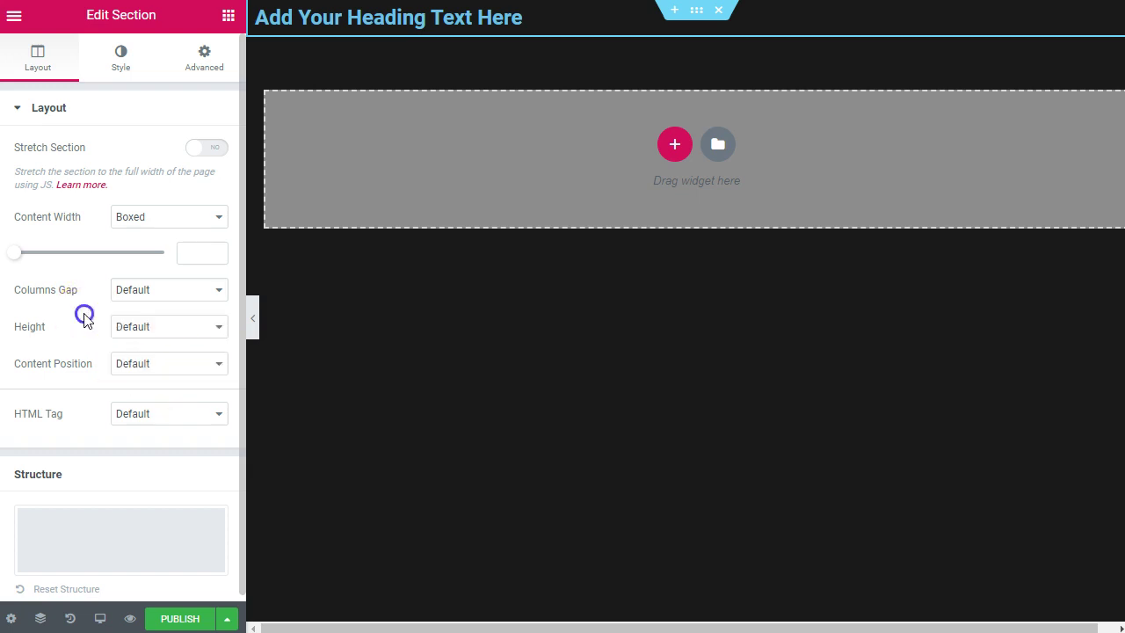
left_click(162, 331)
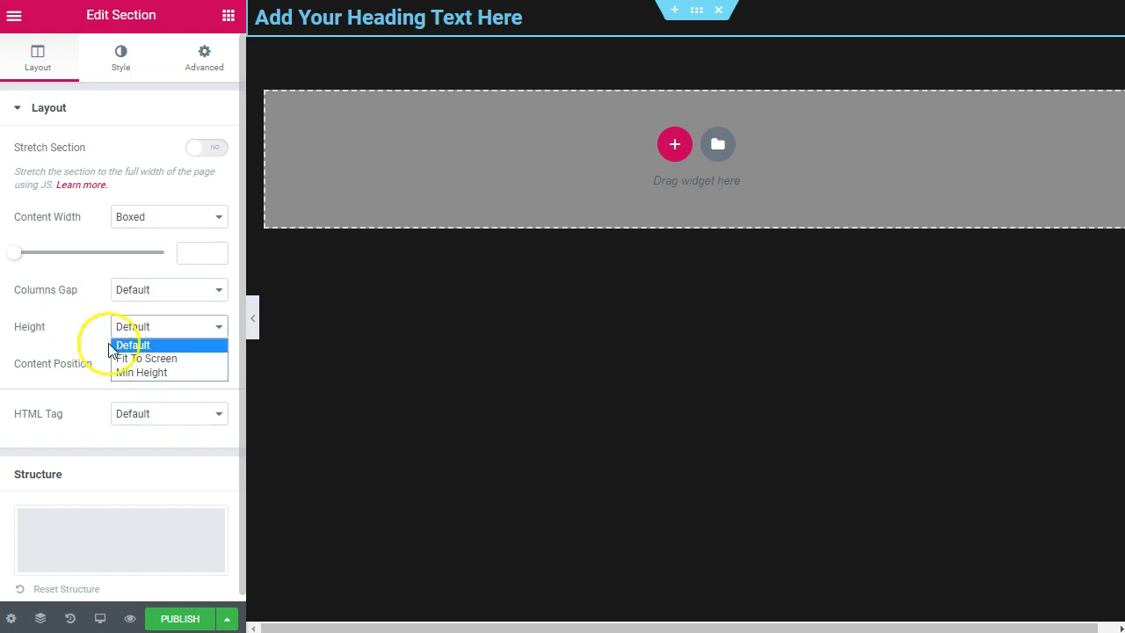
left_click(68, 324)
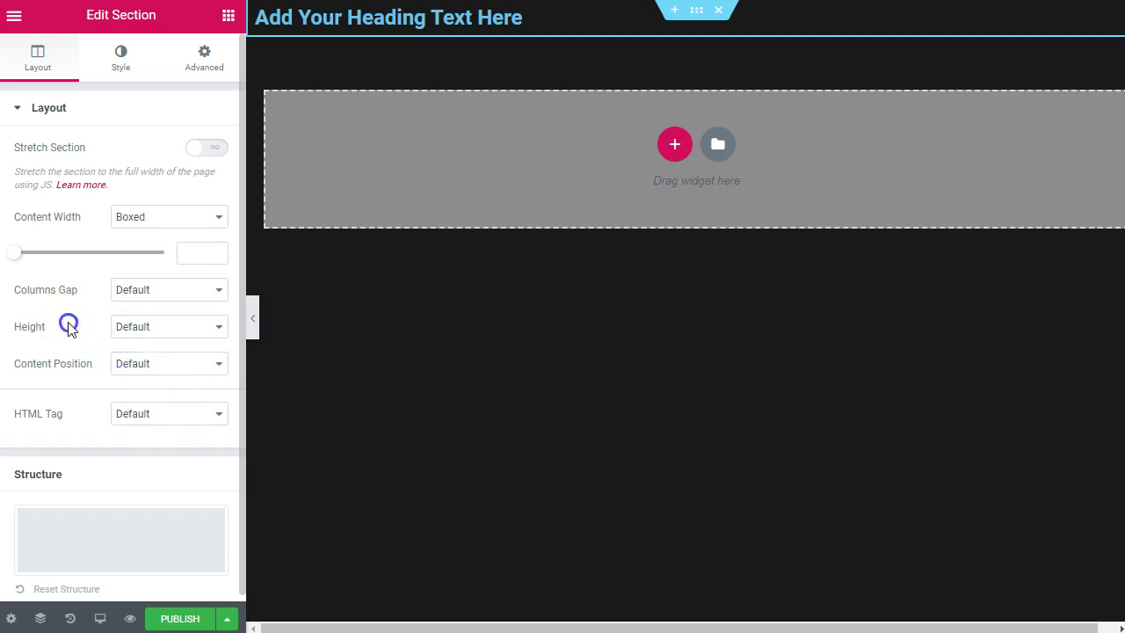
- Try the Middle content position for the section and set it back to Default
left_click(170, 364)
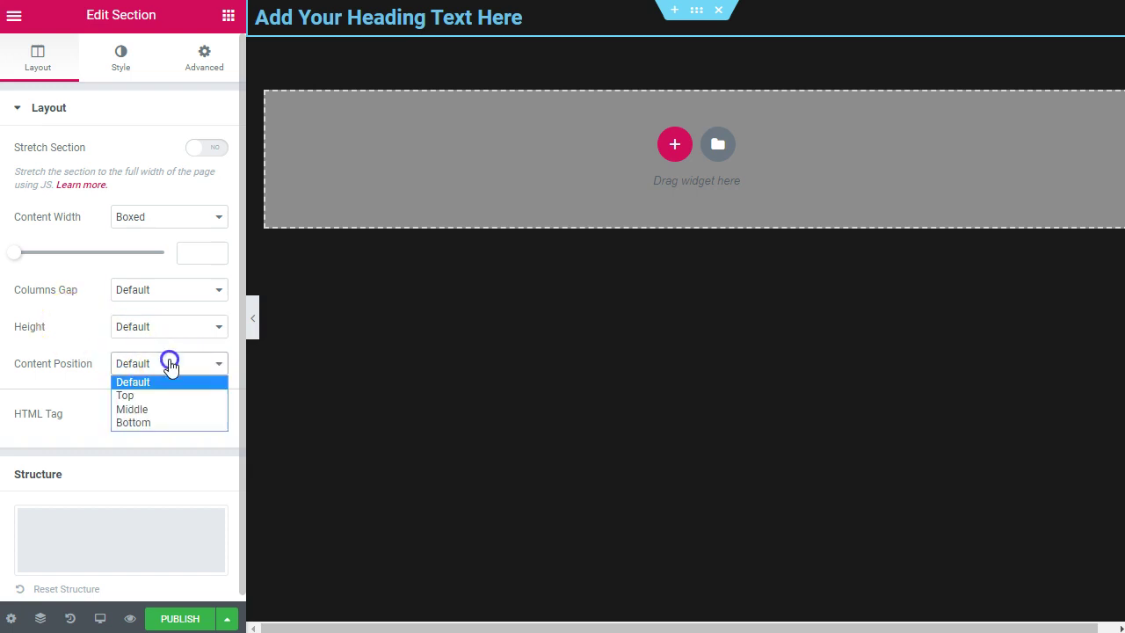
left_click(167, 410)
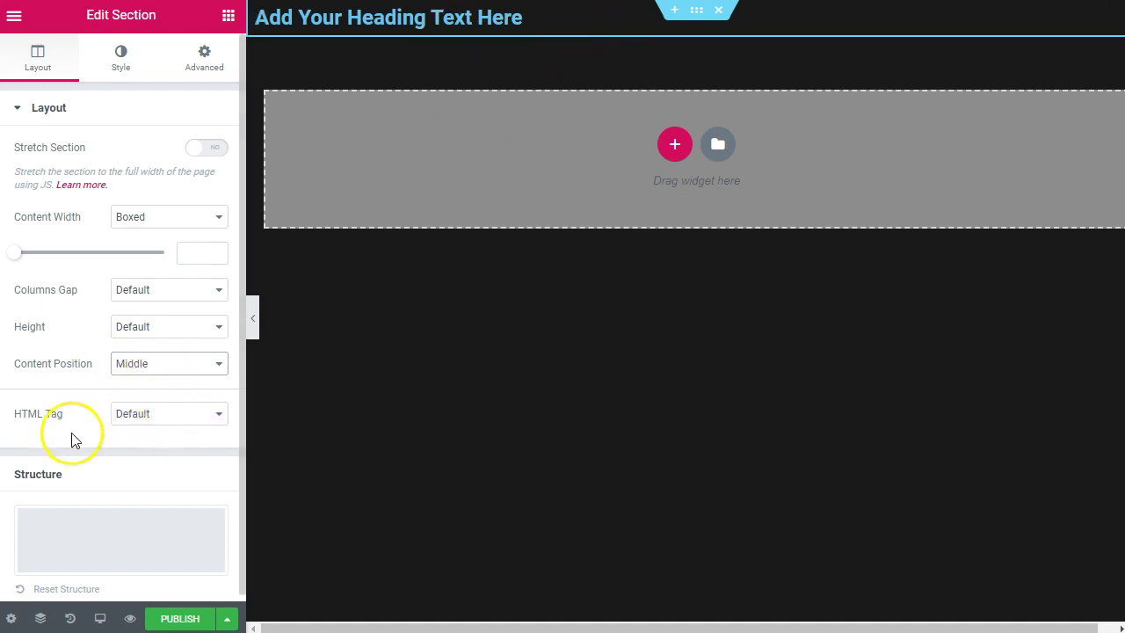
left_click(189, 367)
left_click(176, 383)
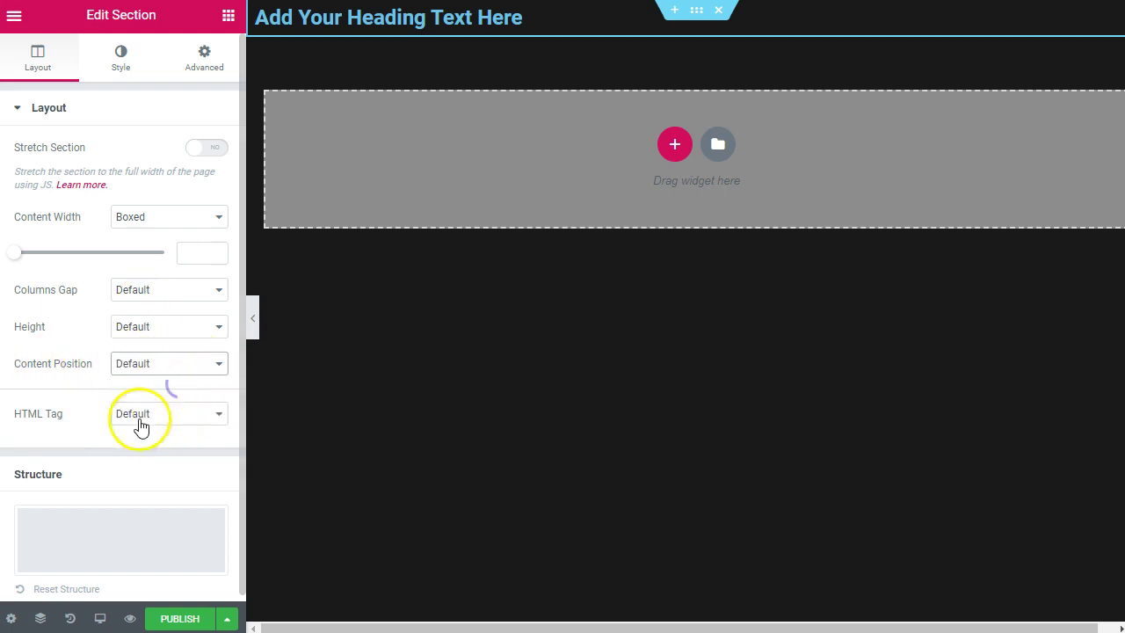
- Set the HTML tag of the heading's section to header
left_click(152, 418)
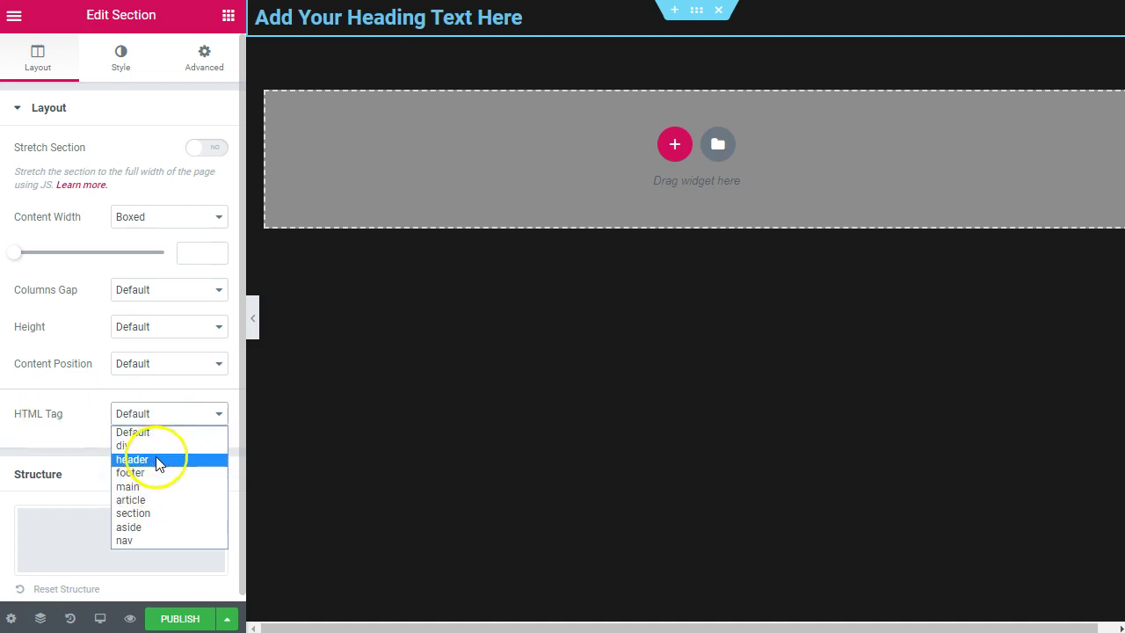
left_click(160, 459)
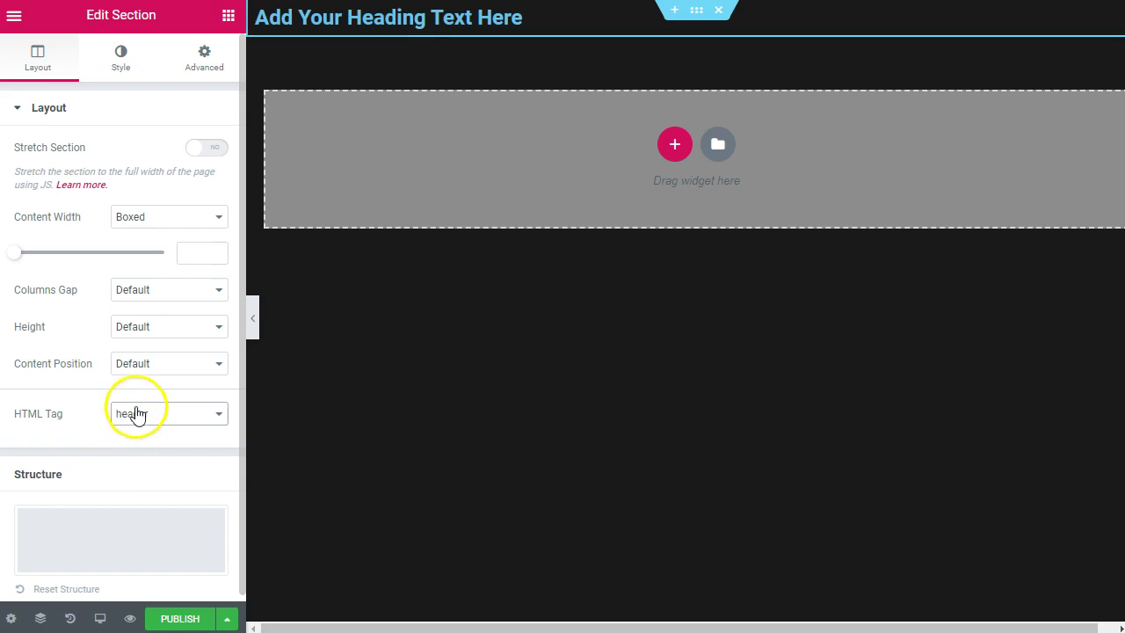
scroll(91, 457, "down", 1)
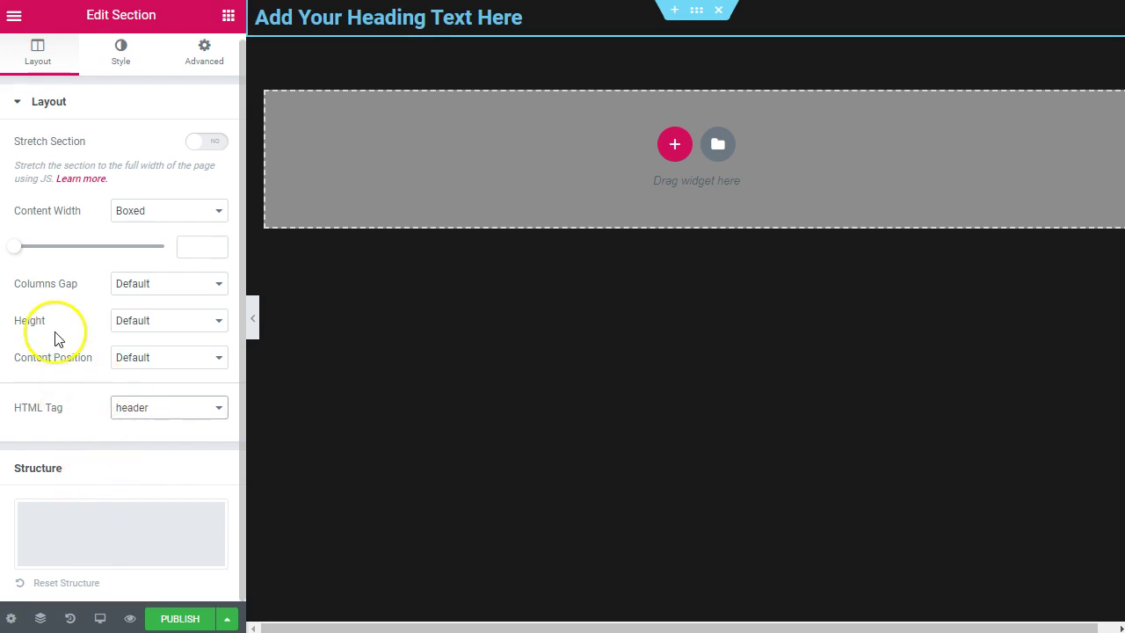
- Examine the section's style settings, including the Typography colours and text alignment
scroll(35, 330, "up", 1)
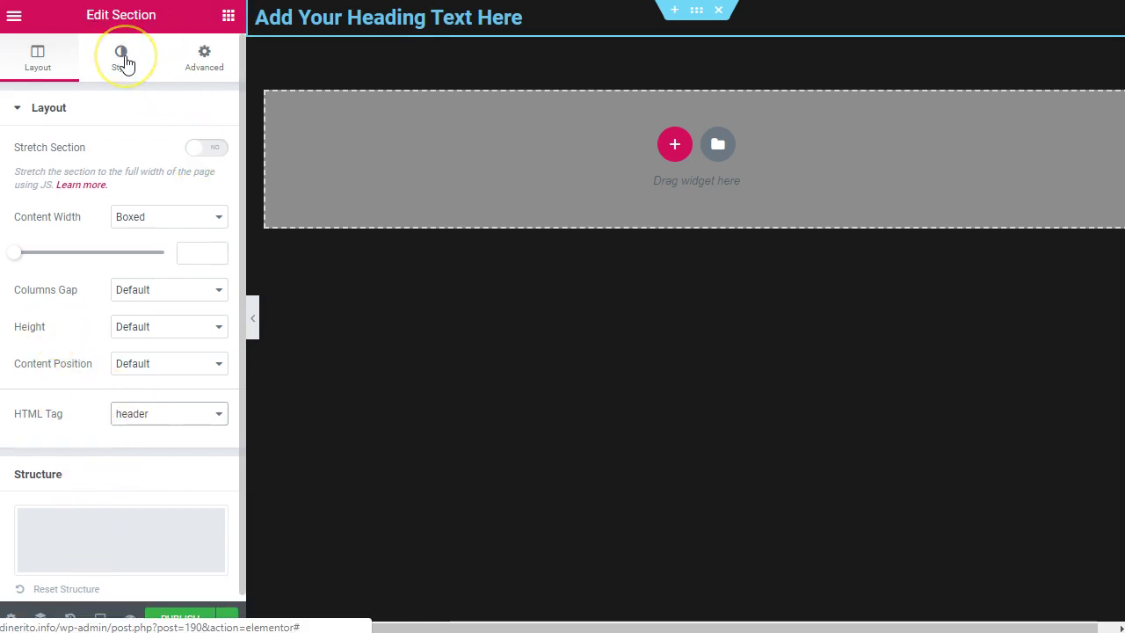
left_click(123, 60)
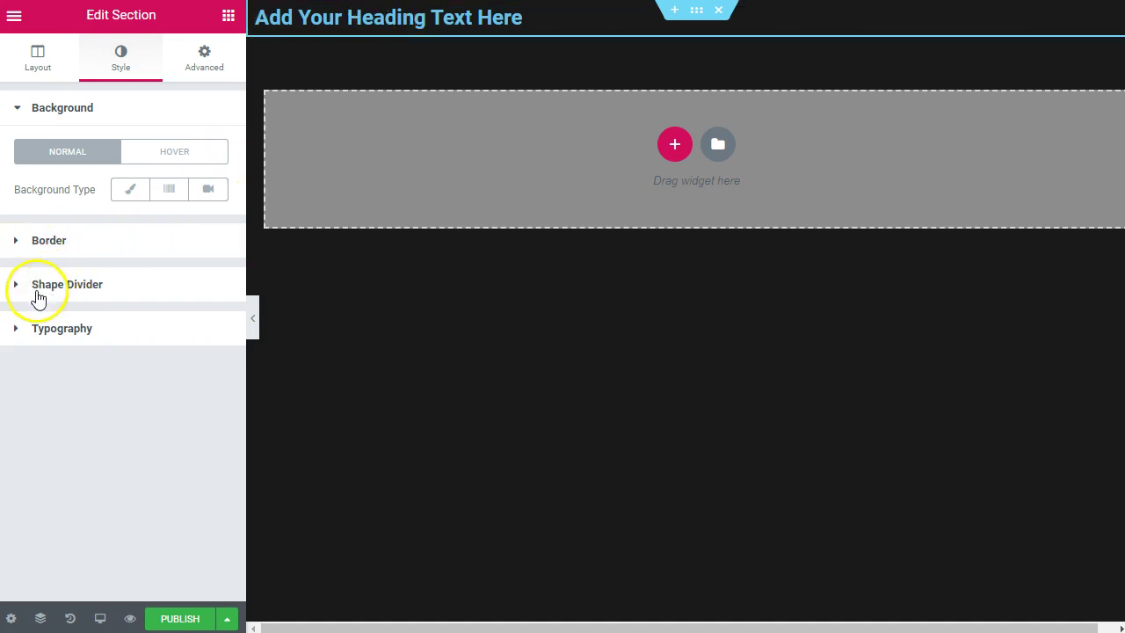
left_click(60, 337)
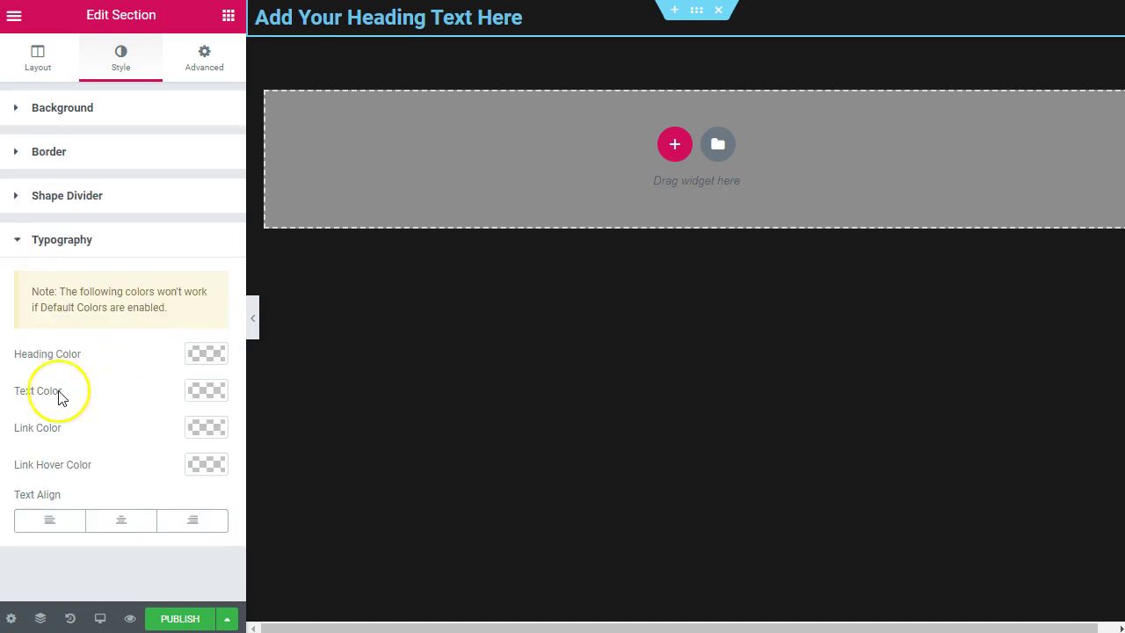
left_click(17, 245)
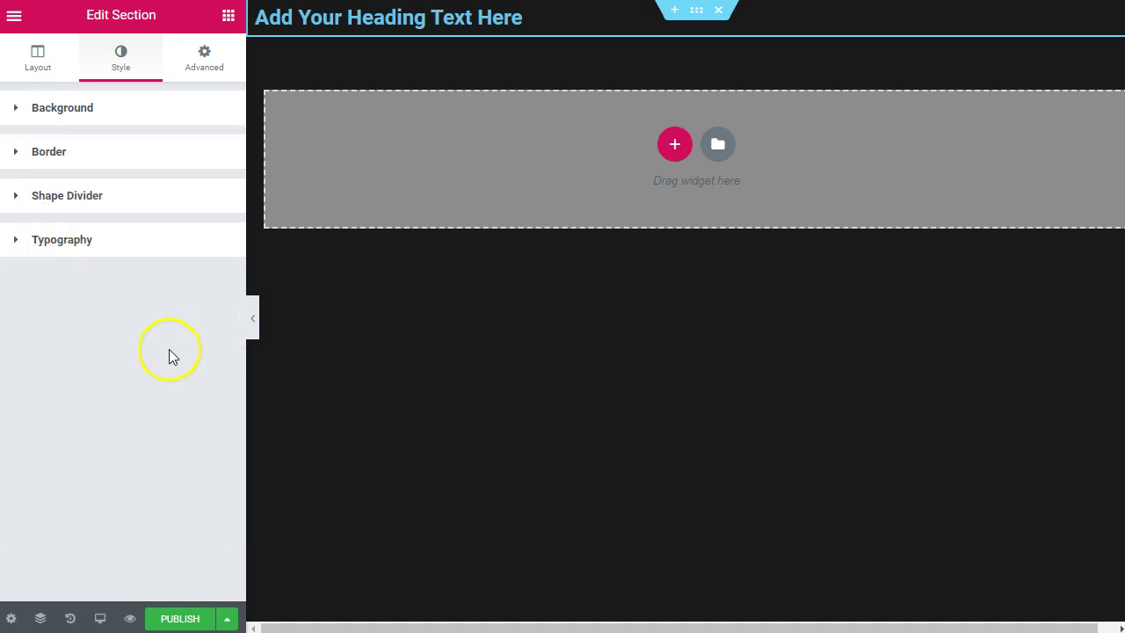
- Give the heading's section a Classic background, trying blue #4054b2 and settling on green #23a455
left_click(67, 108)
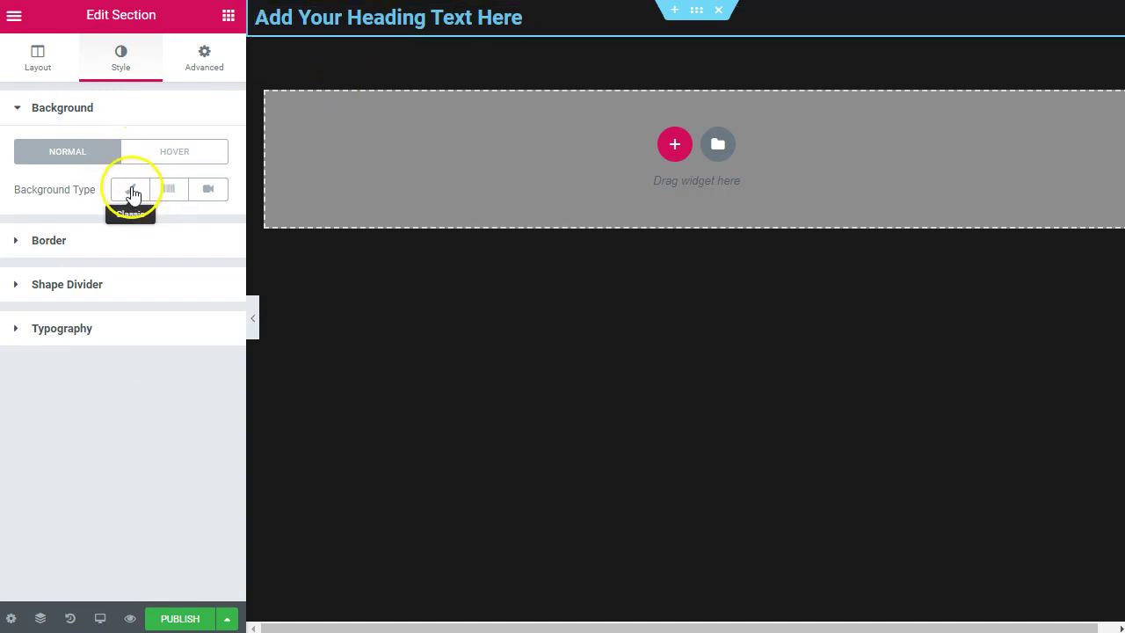
left_click(172, 198)
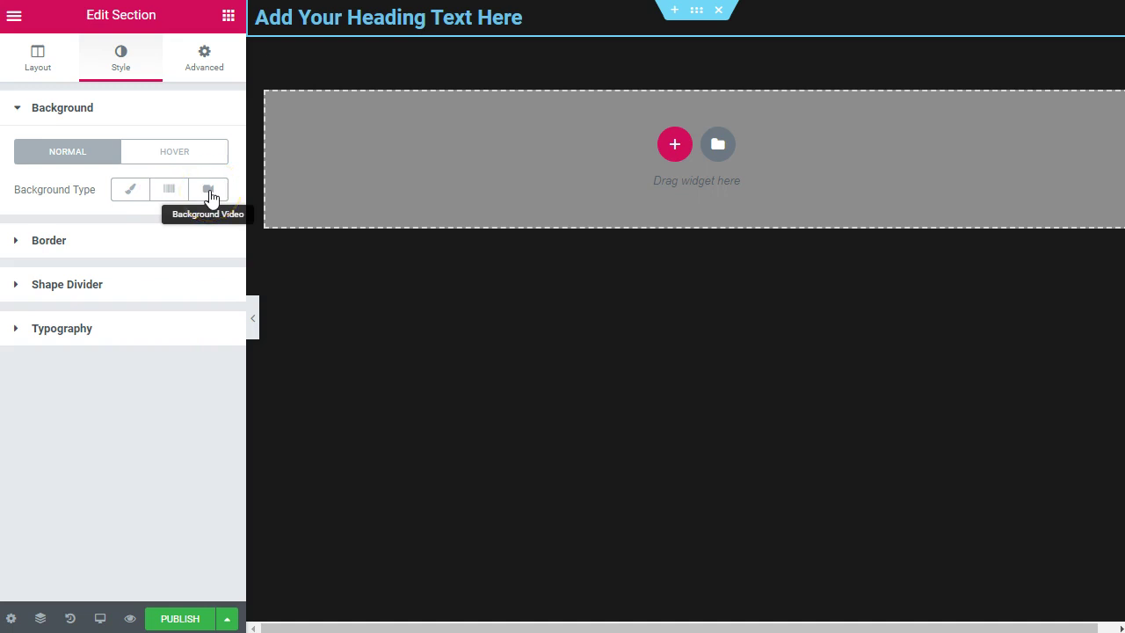
left_click(129, 192)
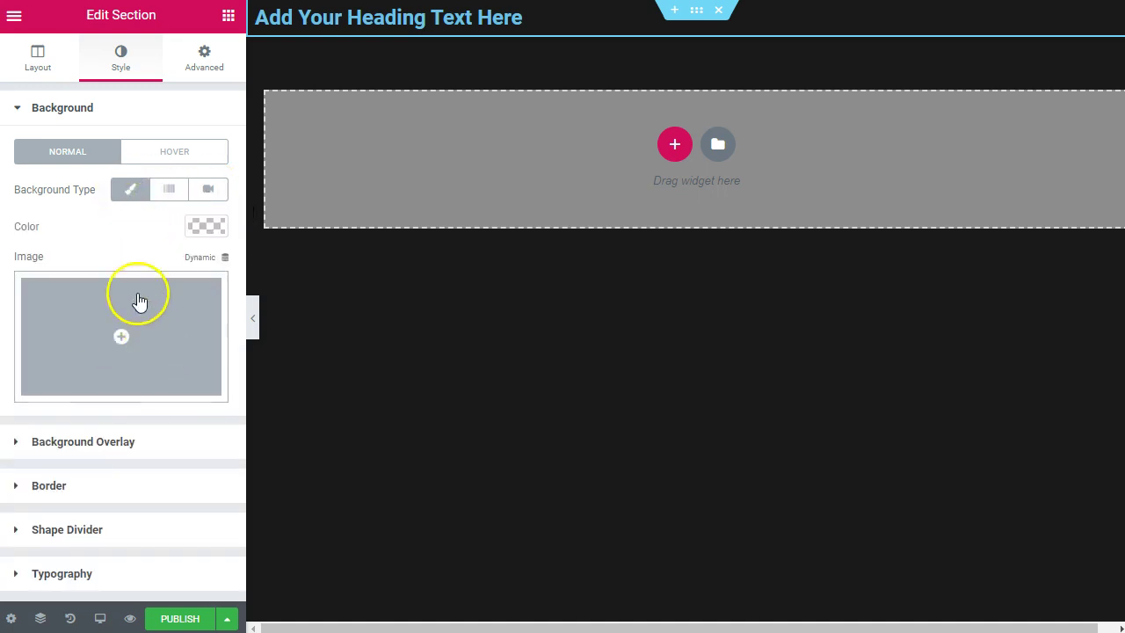
left_click(214, 227)
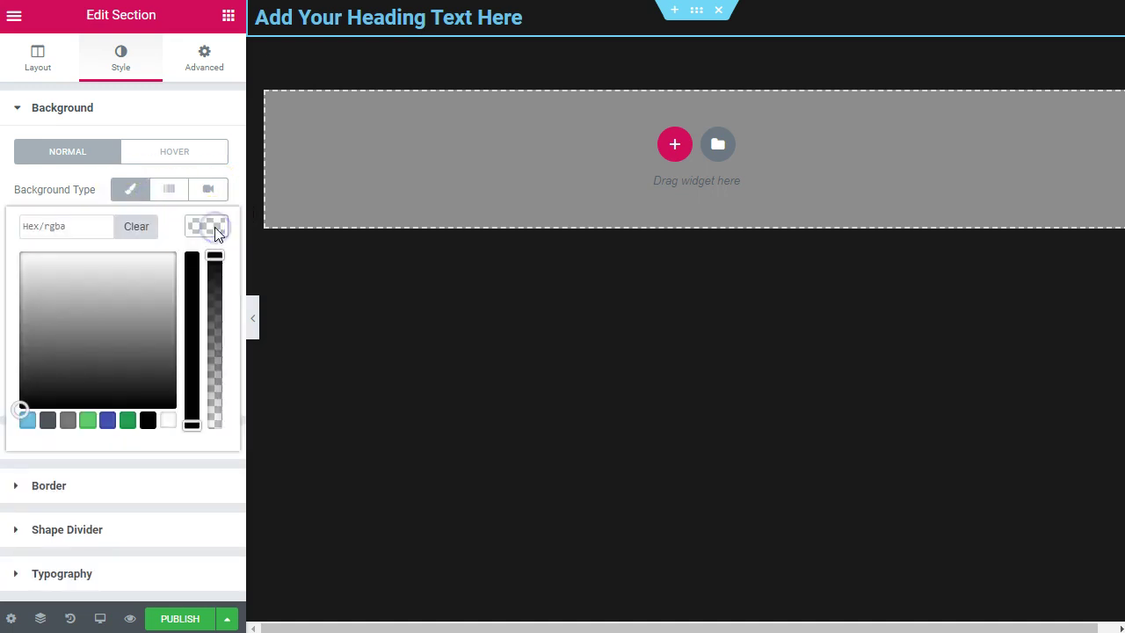
left_click(107, 421)
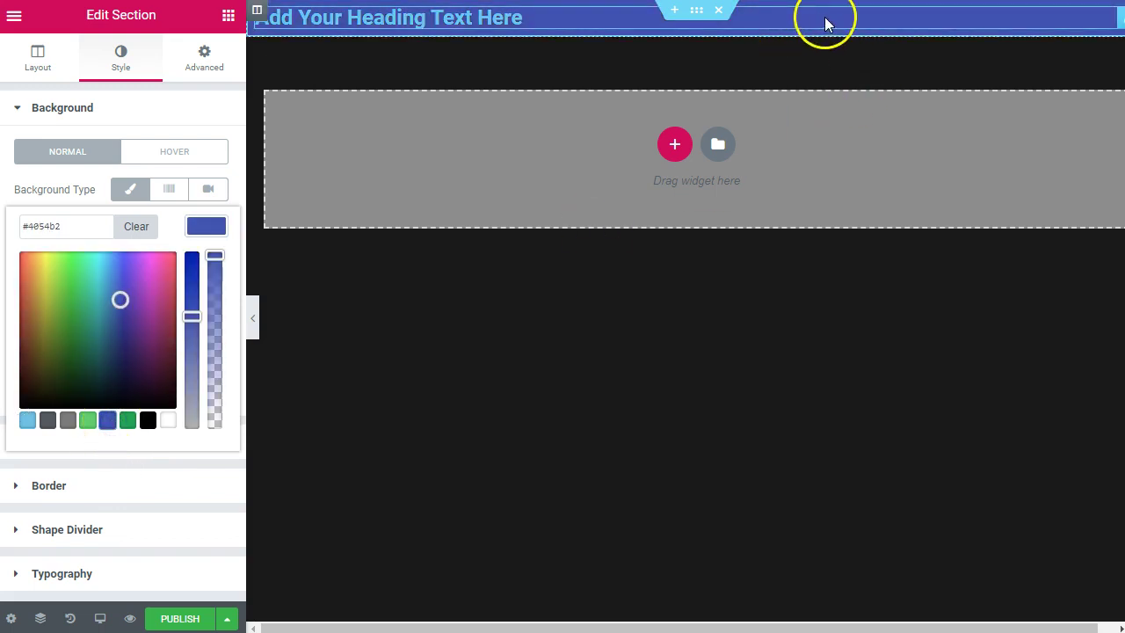
left_click(127, 422)
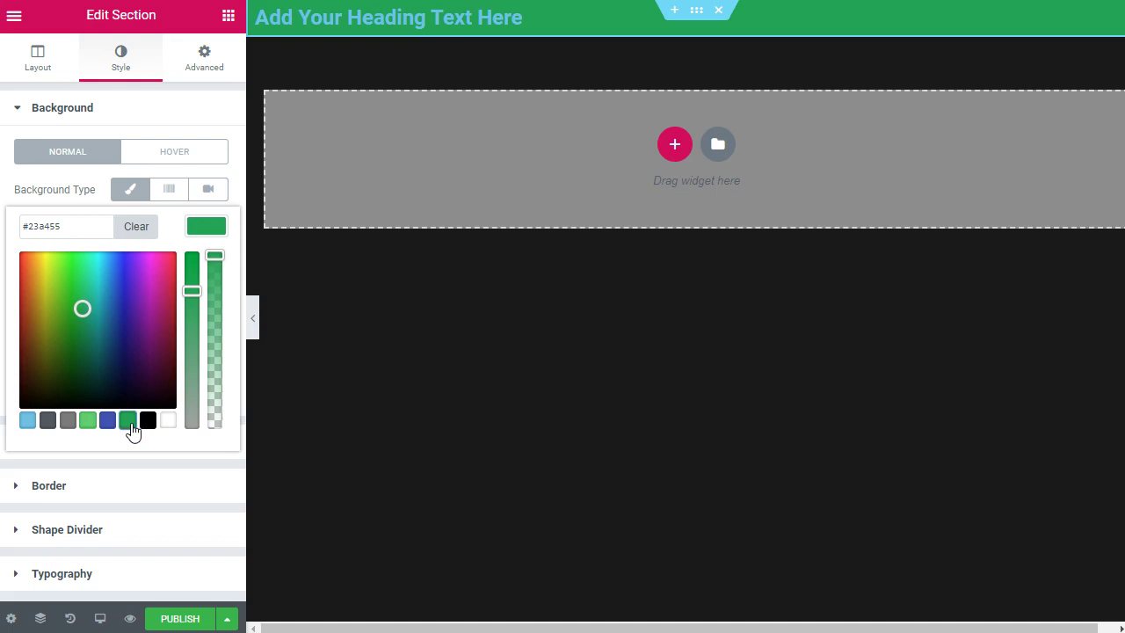
left_click(241, 169)
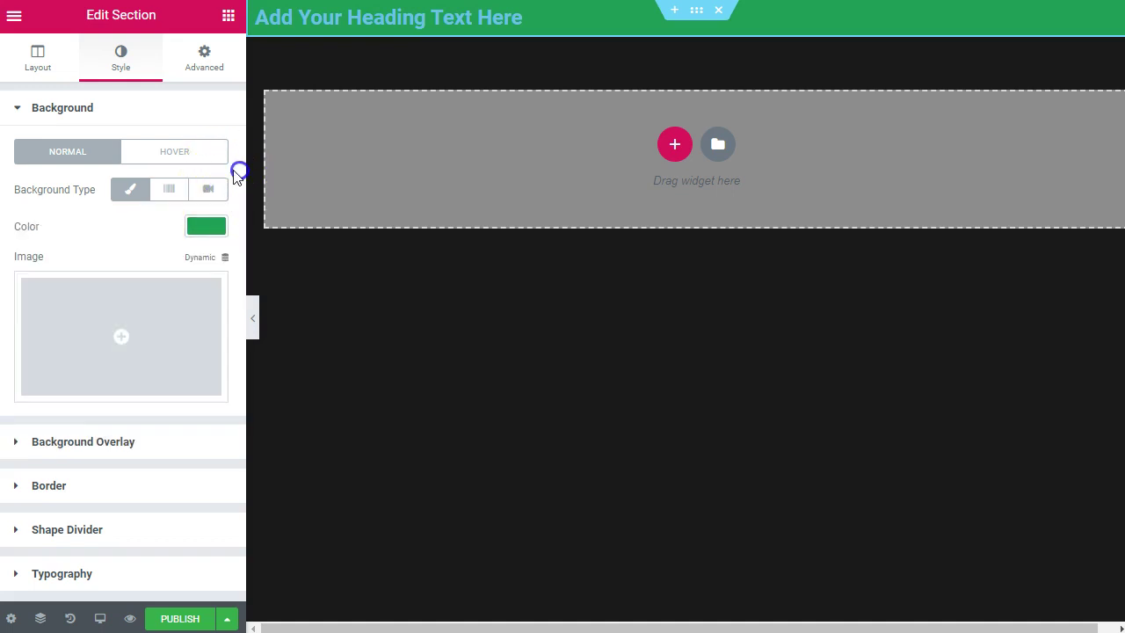
- Look over the section's Background Overlay settings and set its border type to Solid
left_click(112, 443)
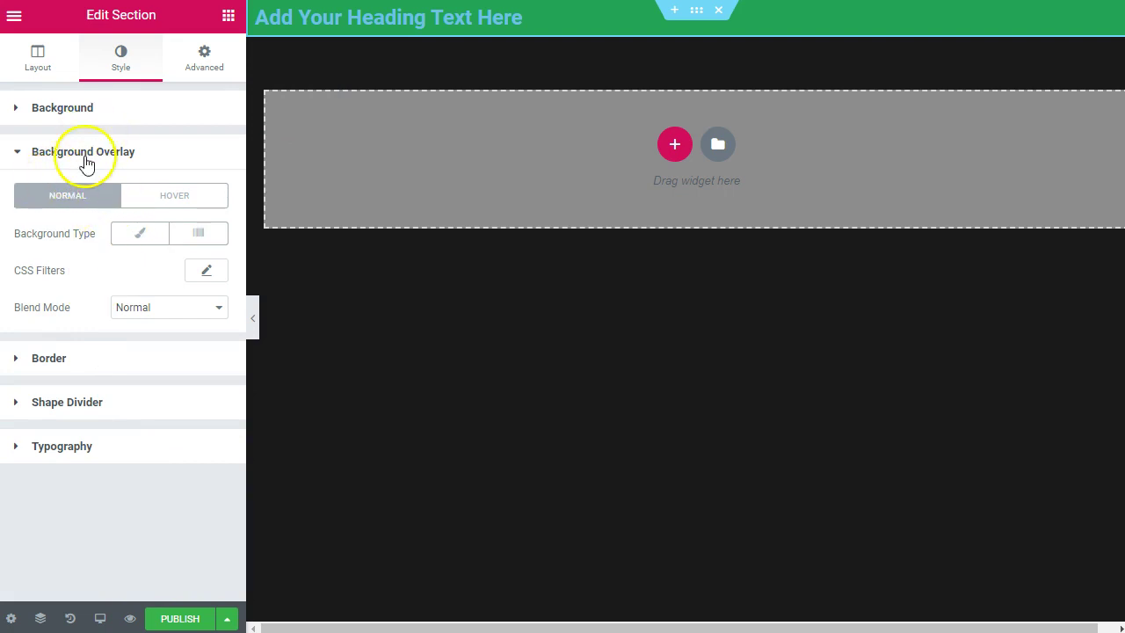
left_click(70, 359)
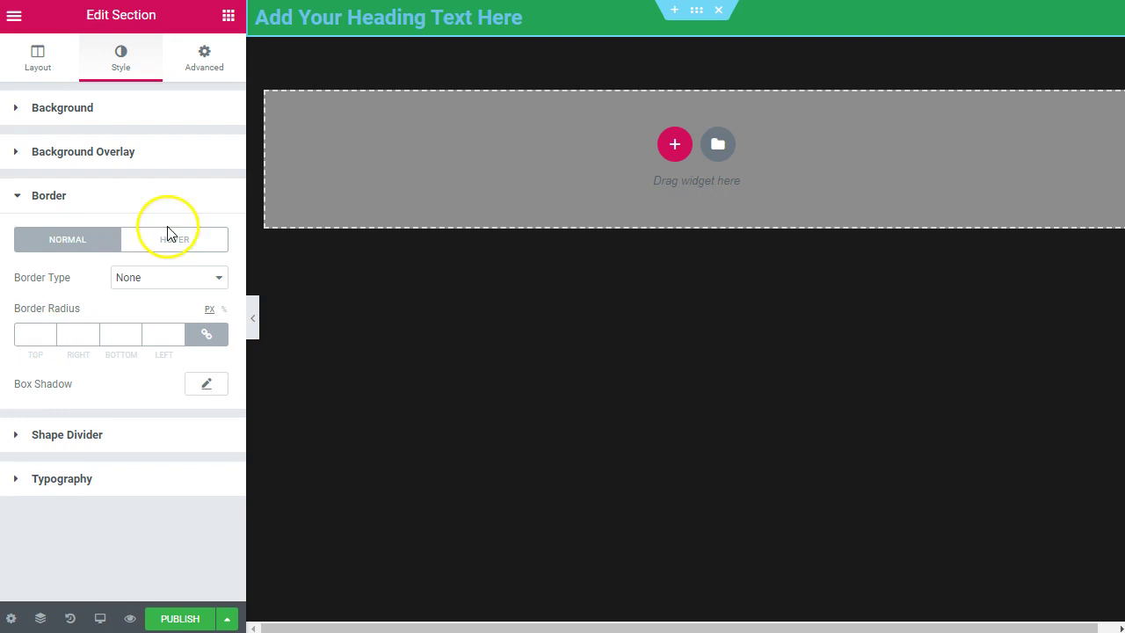
left_click(185, 280)
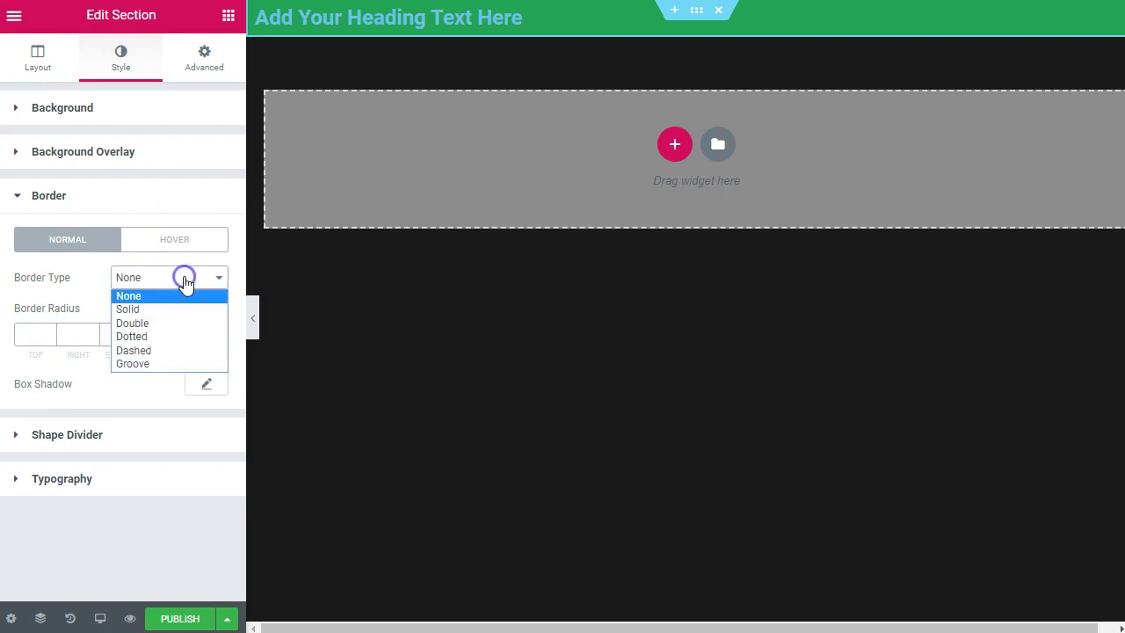
left_click(160, 310)
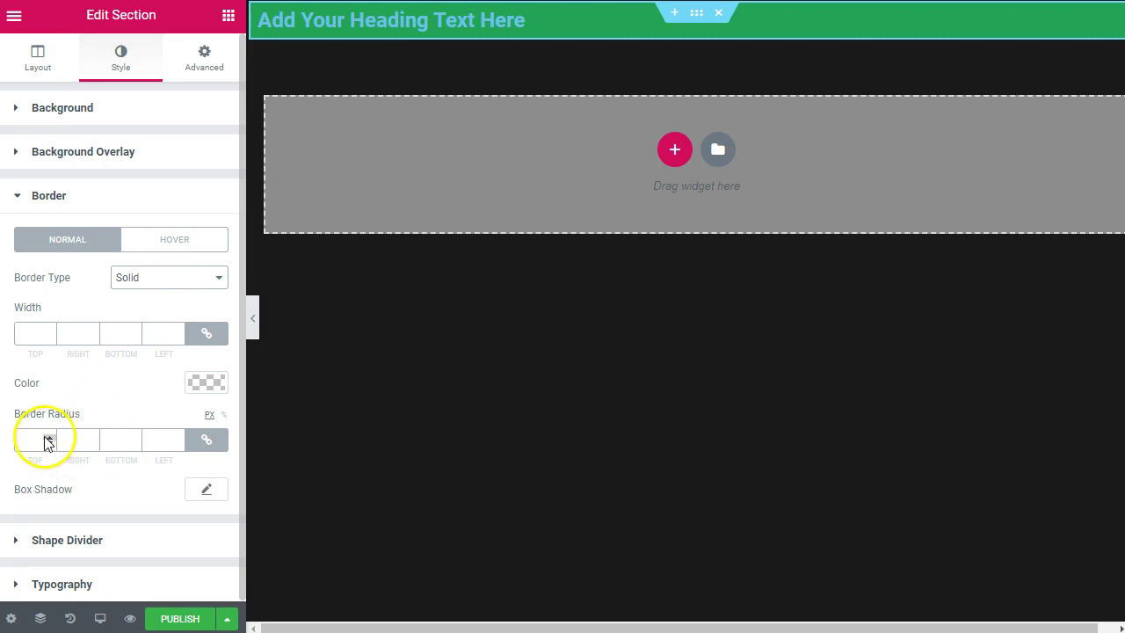
- Set the section's border radius to 2 px, unlink the values, and reduce top, right and left to 0
left_click(134, 437)
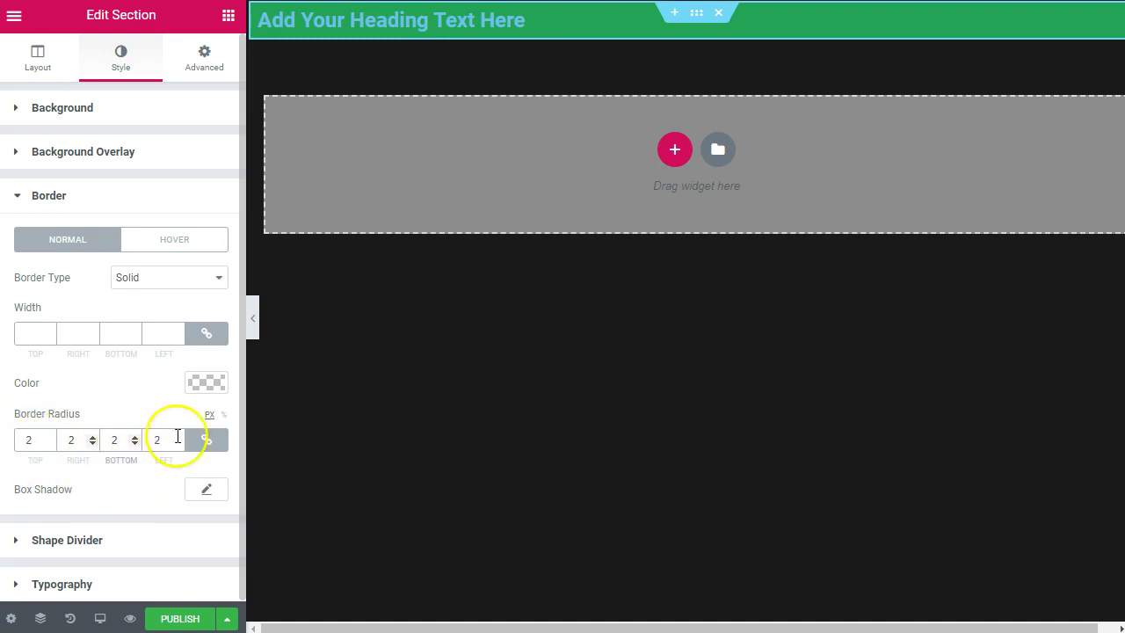
left_click(206, 439)
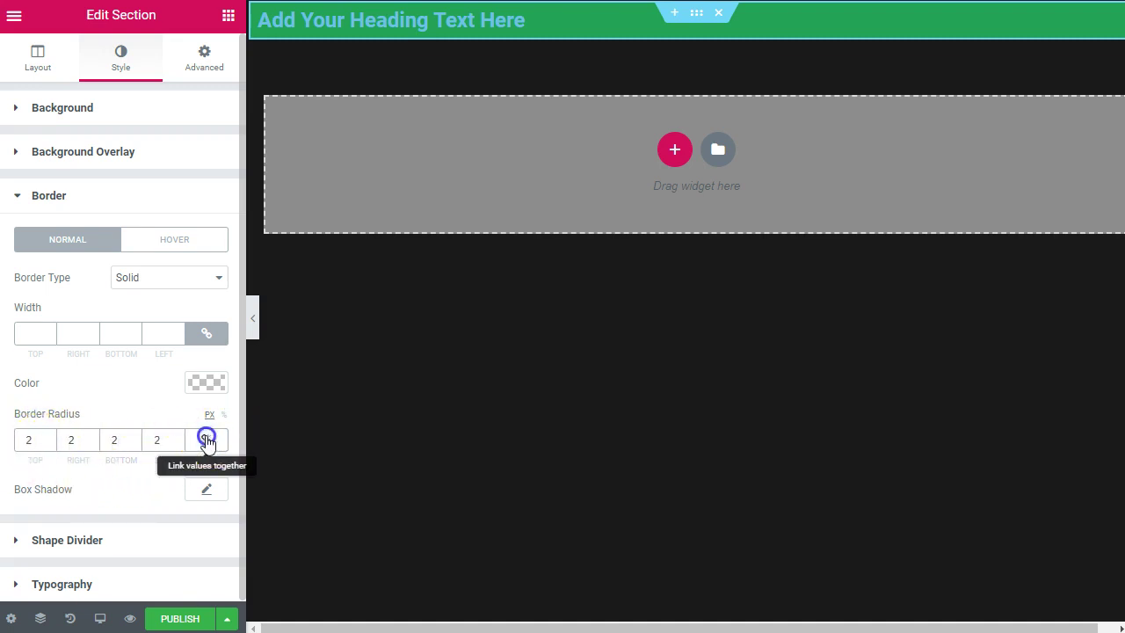
left_click(50, 445)
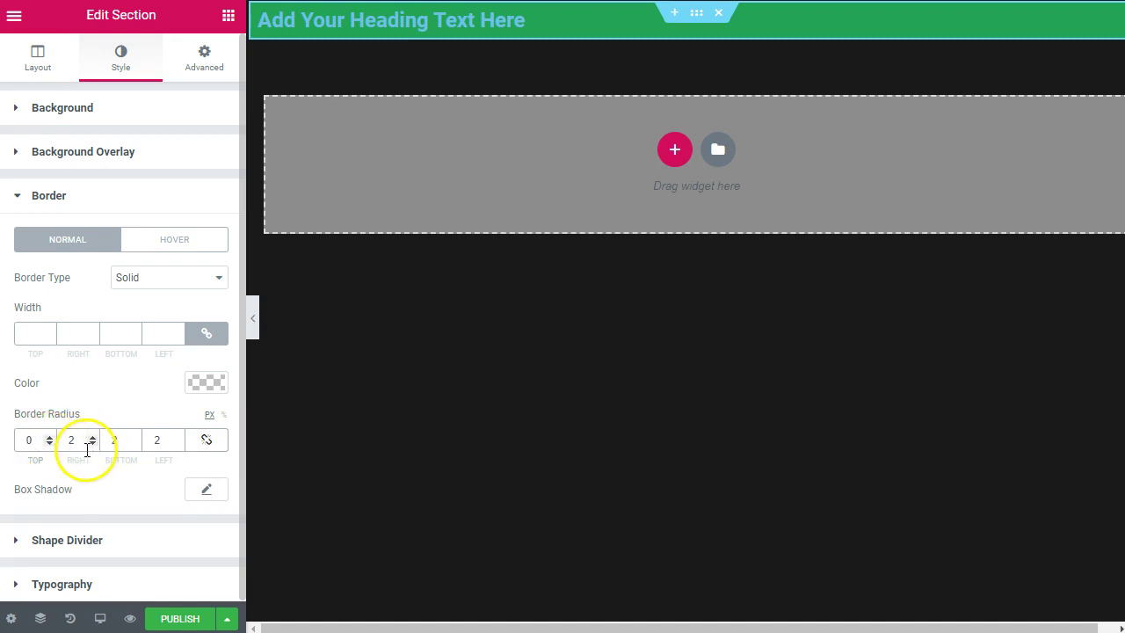
left_click(92, 445)
left_click(176, 445)
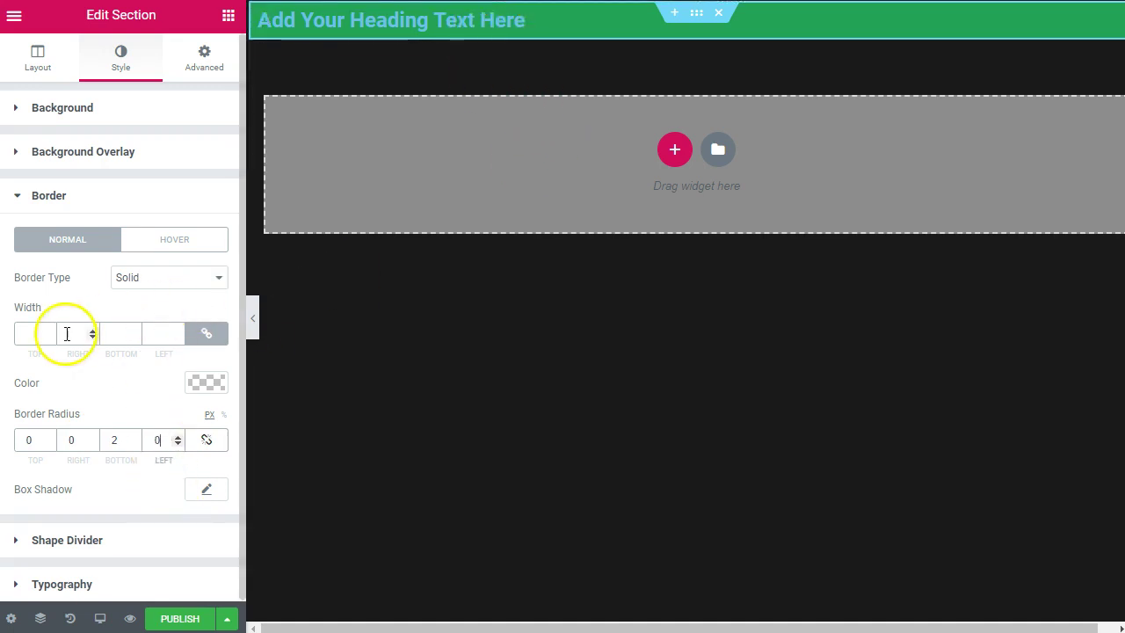
- Set the section's border colour to blue #4054b2 and try a bottom border radius of 11 before returning it to 2
left_click(199, 386)
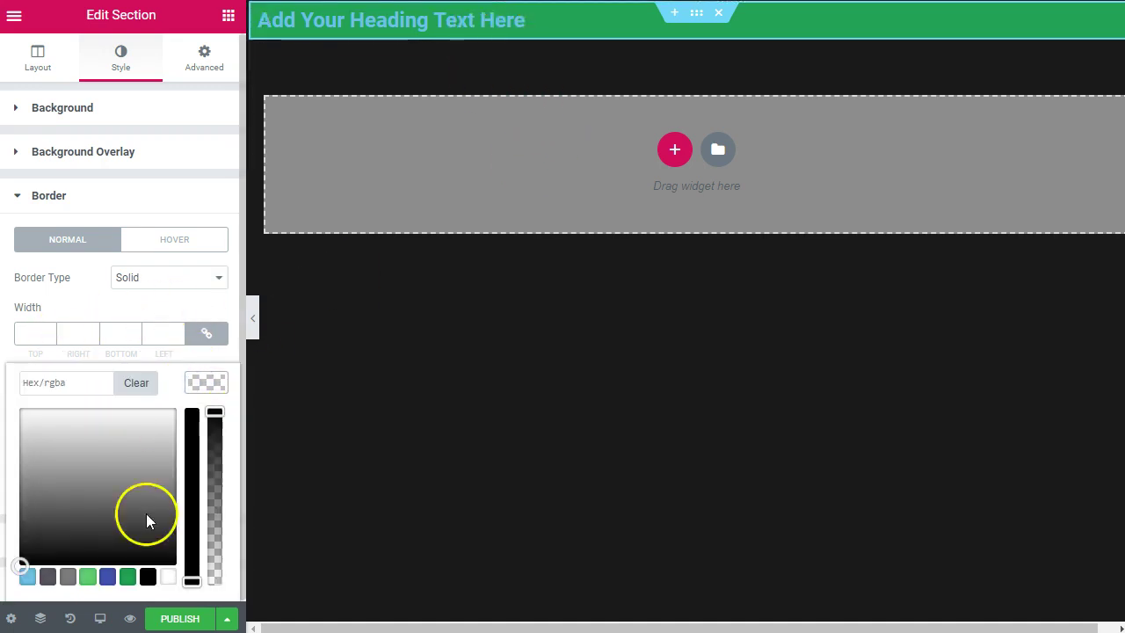
left_click(107, 577)
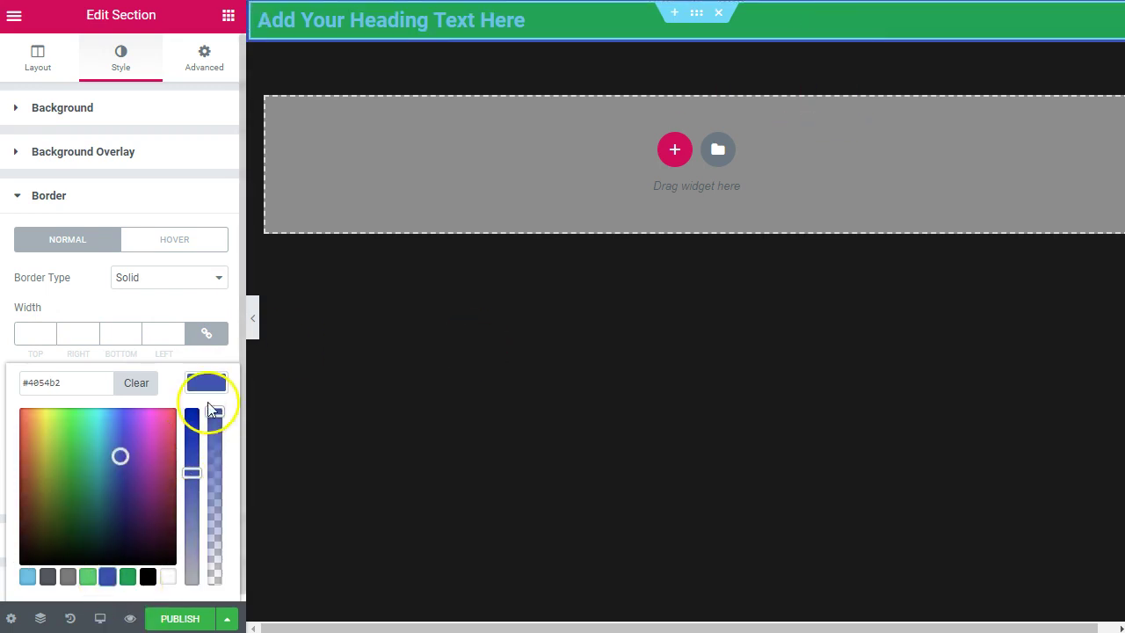
left_click(174, 308)
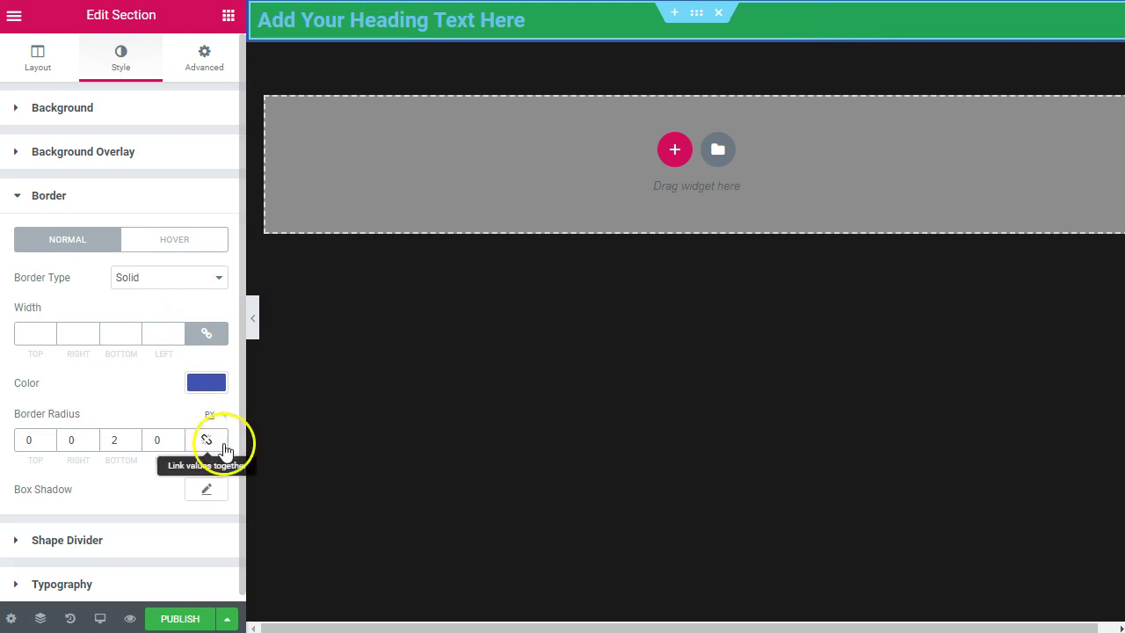
left_click(134, 438)
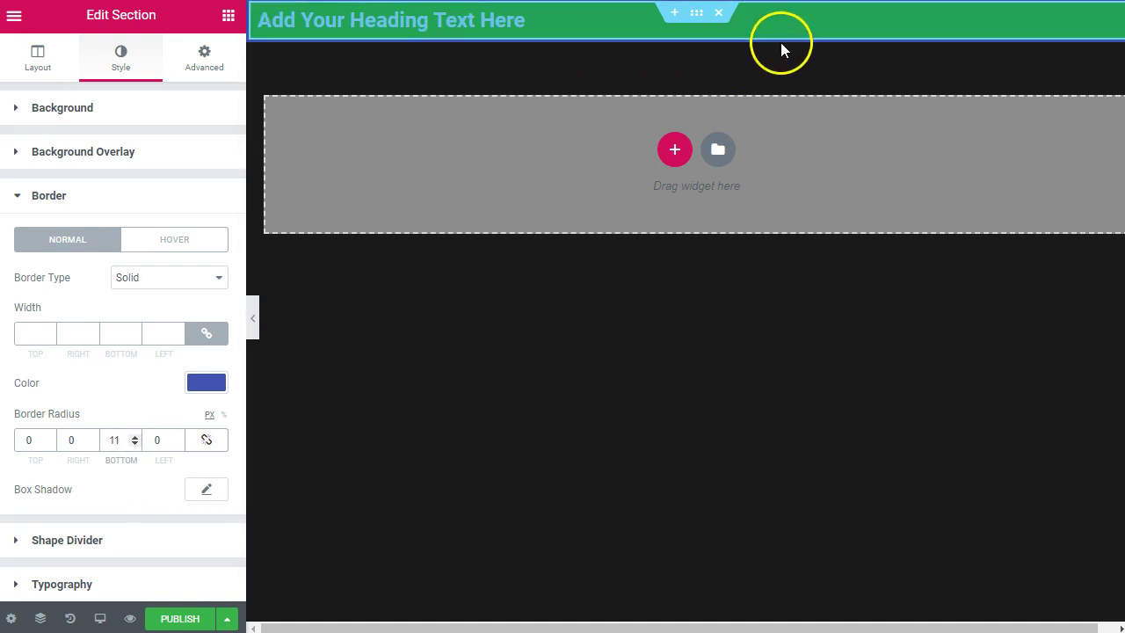
left_click(133, 444)
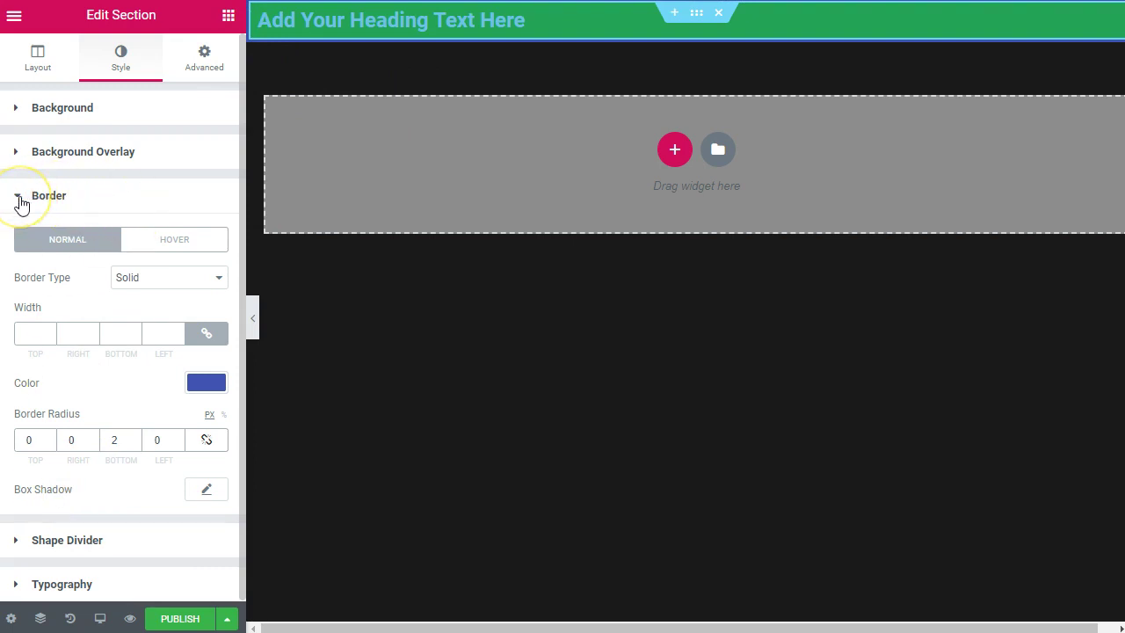
- Set the section's border width to 3 on all sides
left_click(134, 332)
left_click(134, 332)
left_click(135, 333)
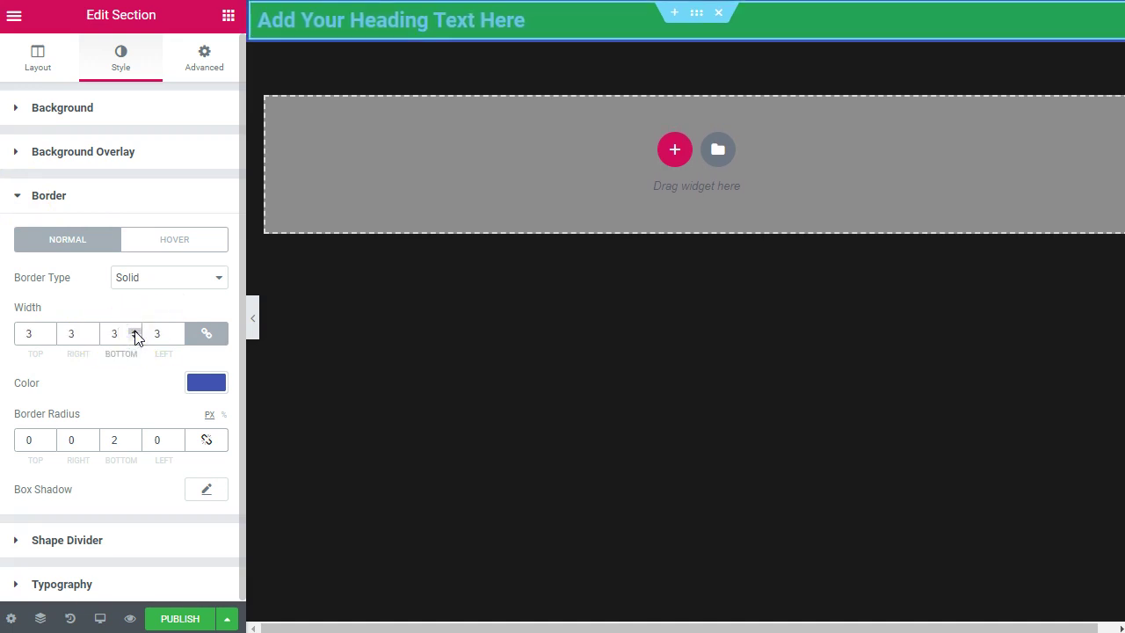
- Unlink the border width values and set the top, right and left widths to 0
left_click(204, 334)
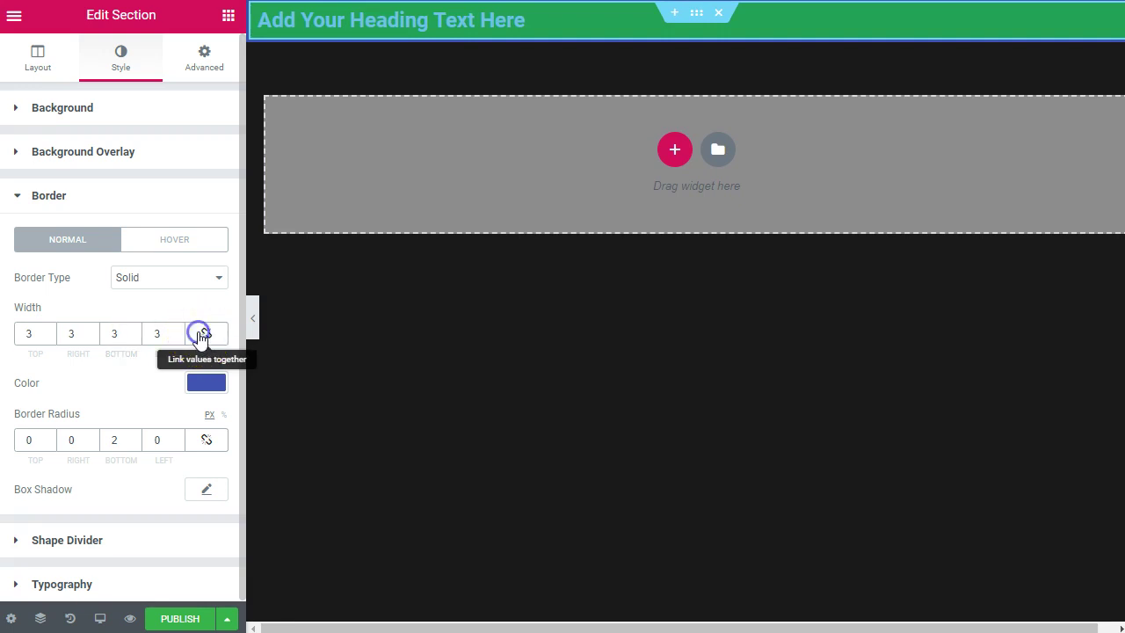
left_click(49, 336)
left_click(49, 336)
left_click(49, 337)
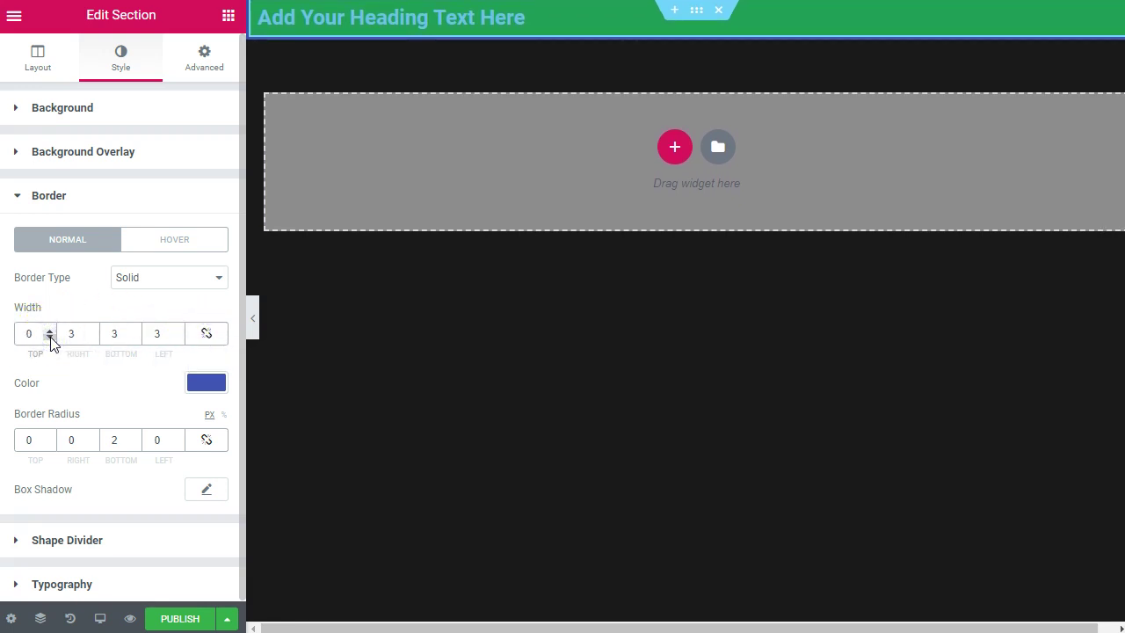
left_click(92, 339)
left_click(177, 339)
left_click(177, 339)
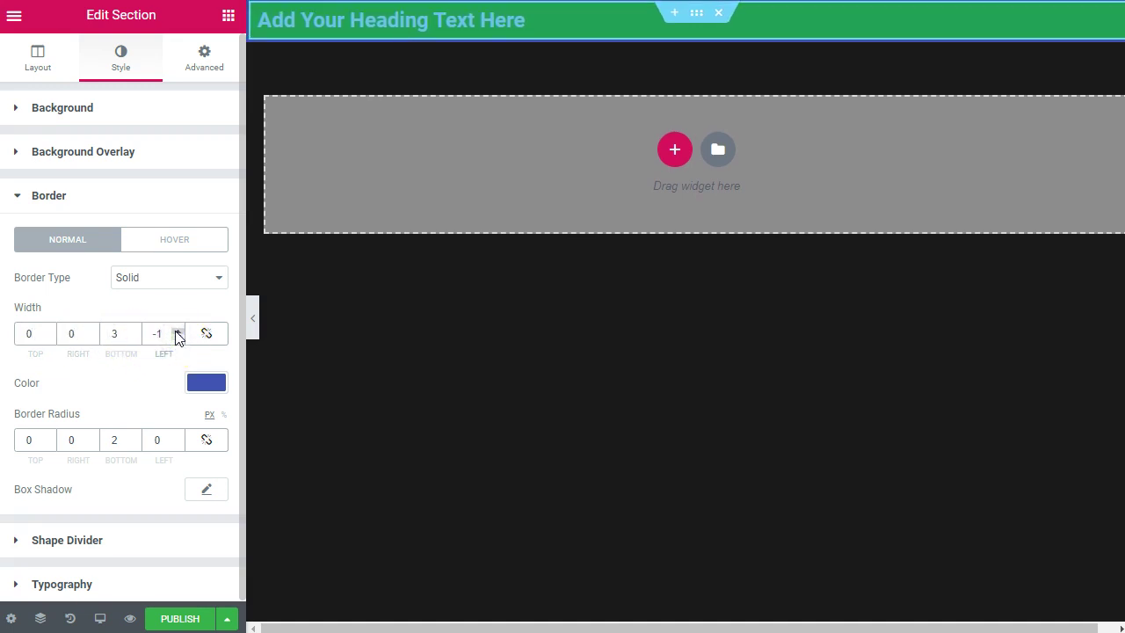
left_click(177, 334)
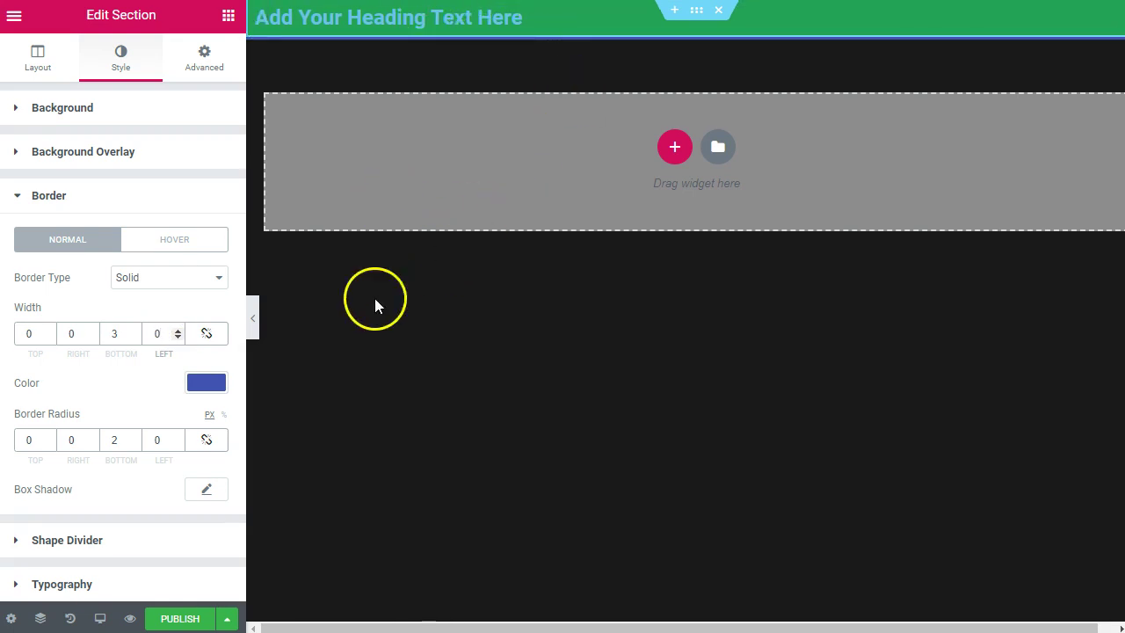
- Set the heading section's entrance animation to Zoom In with a Slow animation duration
left_click(199, 60)
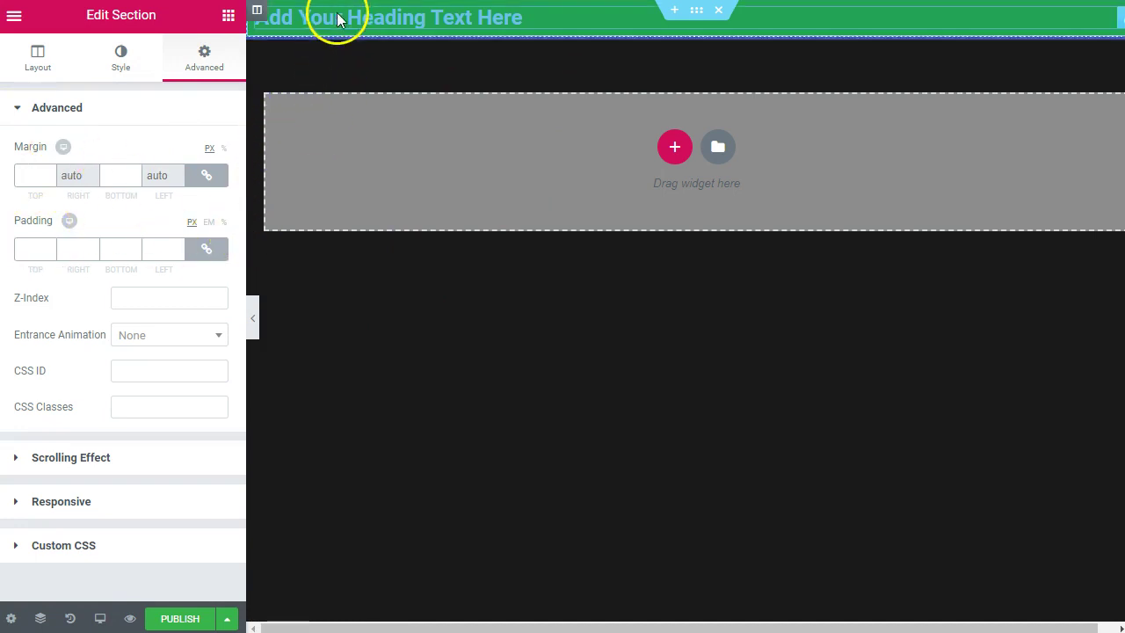
left_click(141, 334)
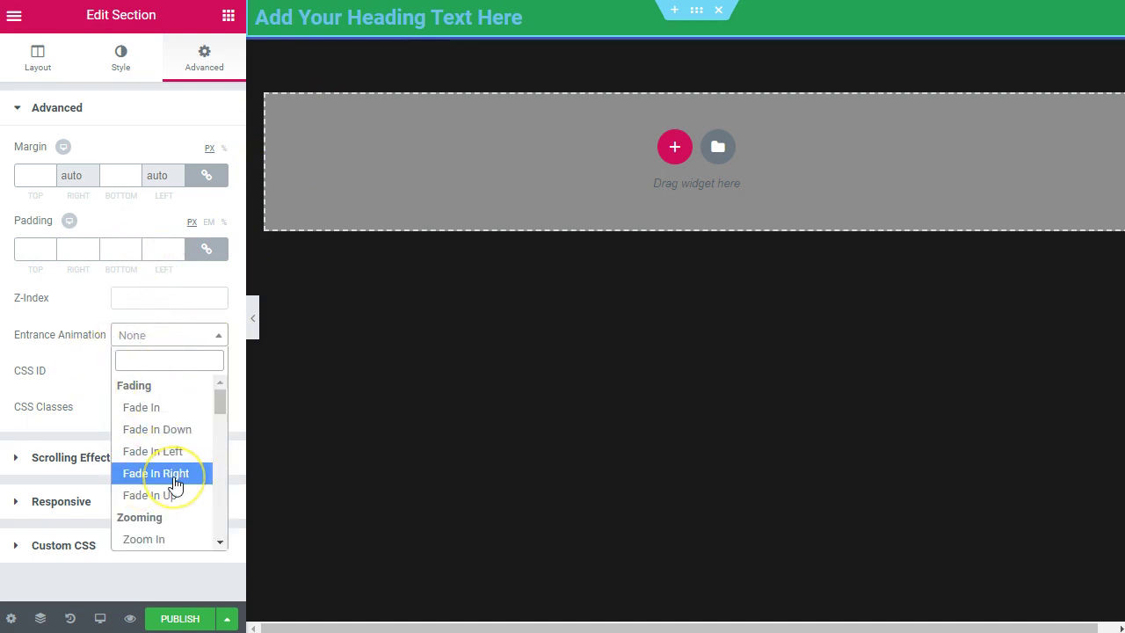
scroll(176, 483, "down", 2)
left_click(167, 431)
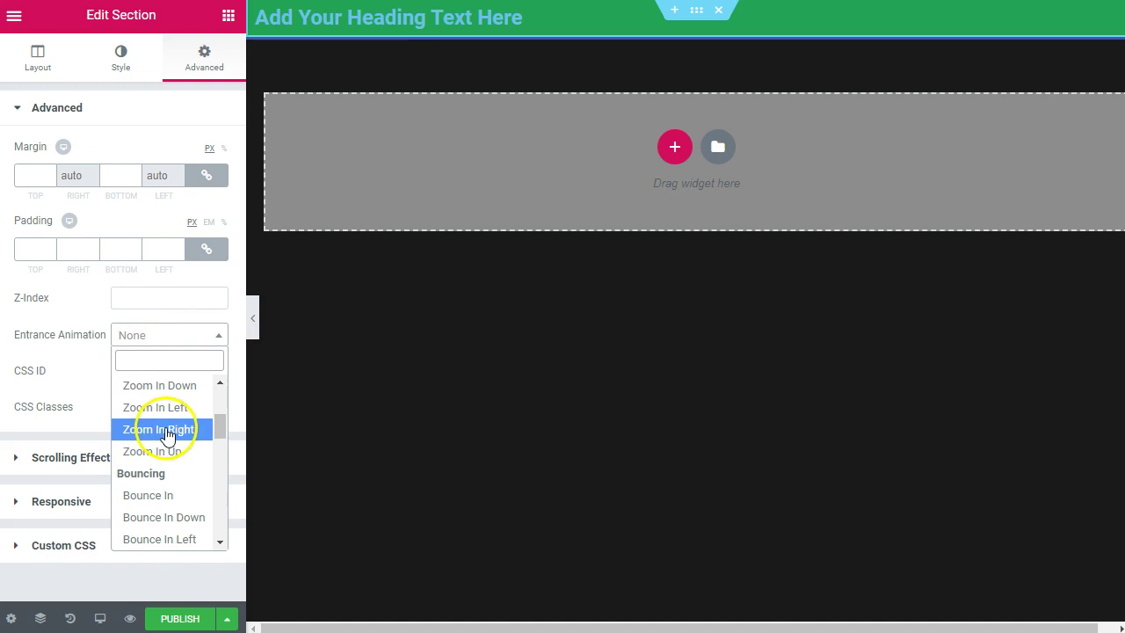
scroll(165, 435, "up", 2)
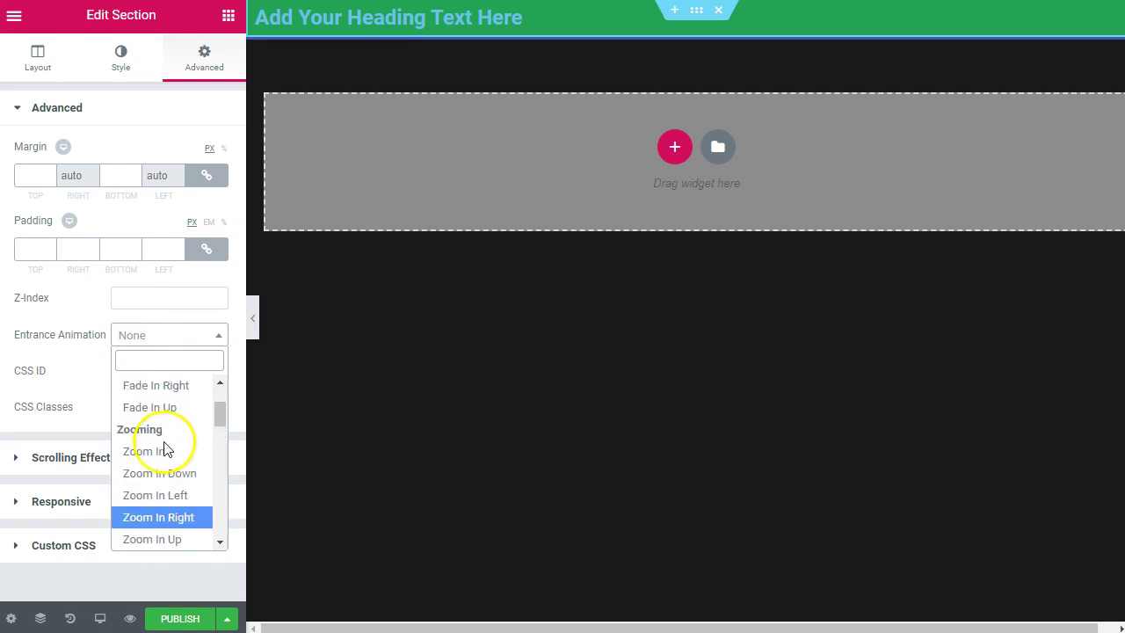
left_click(165, 448)
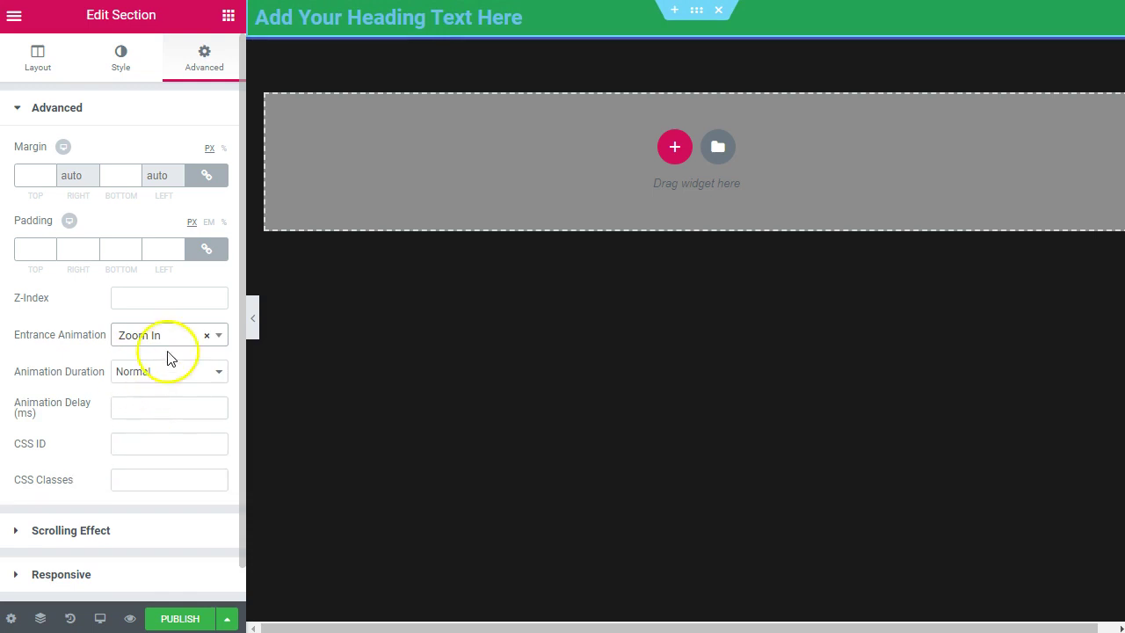
left_click(176, 376)
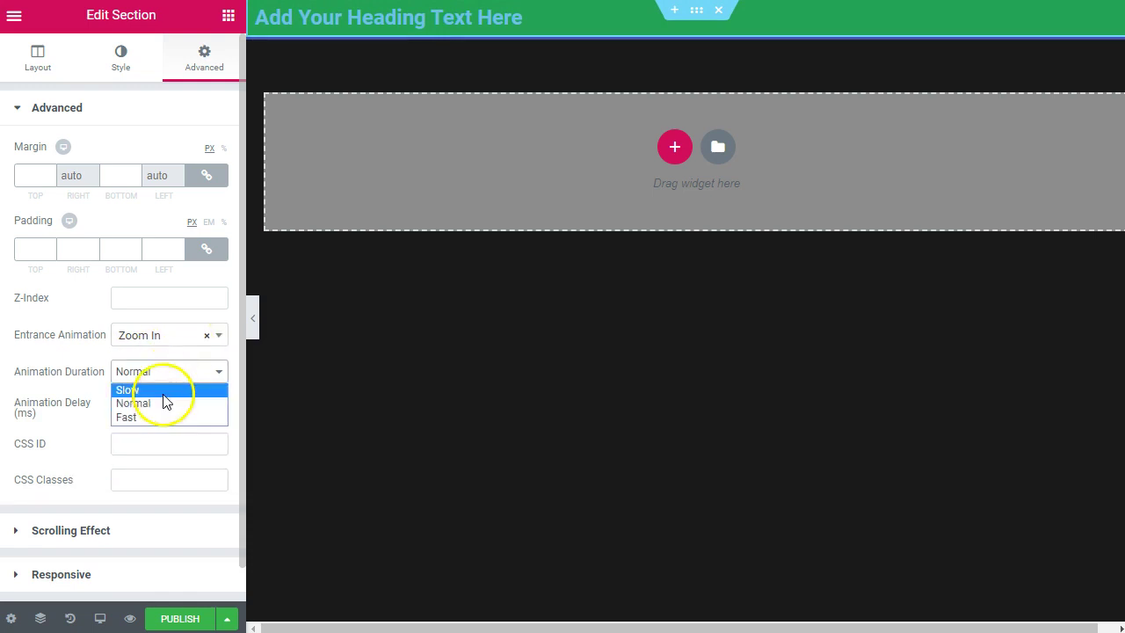
left_click(162, 392)
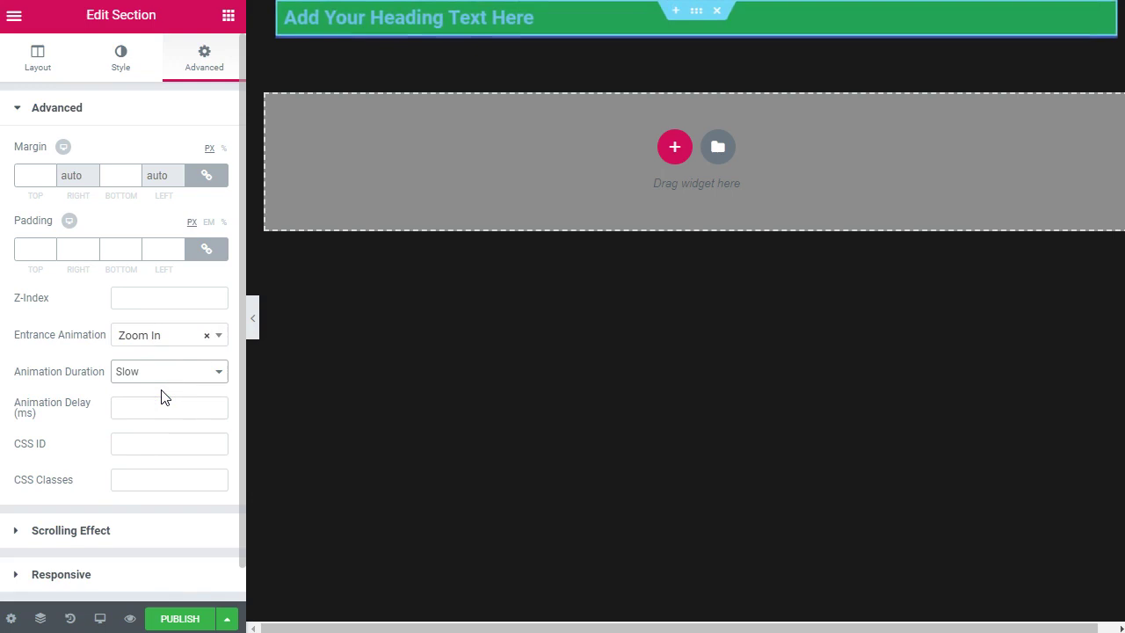
- Review the heading section's scrolling effect, responsive and layout settings
left_click(76, 532)
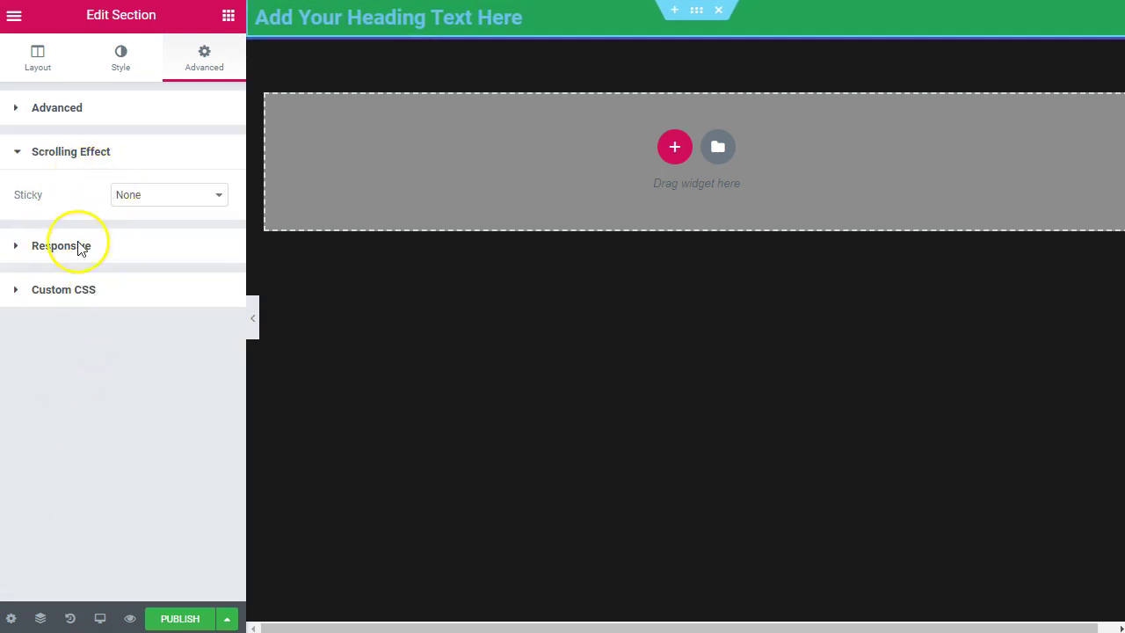
left_click(68, 249)
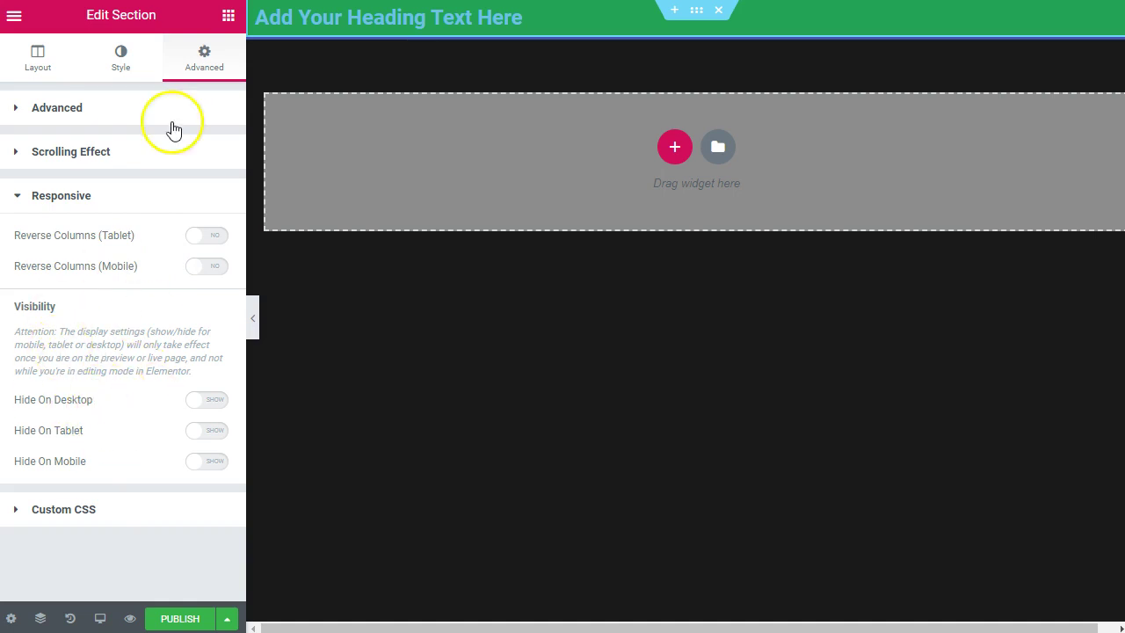
left_click(43, 58)
left_click(22, 109)
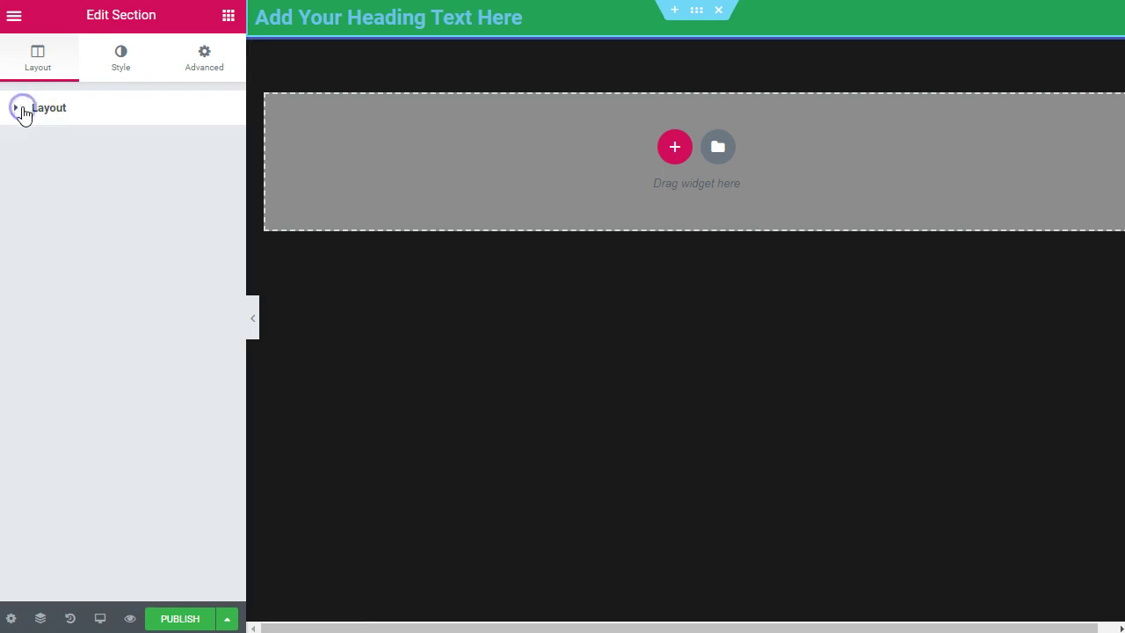
- Add a three-column section with a wide middle column and place a Text Editor widget in its first column
left_click(674, 146)
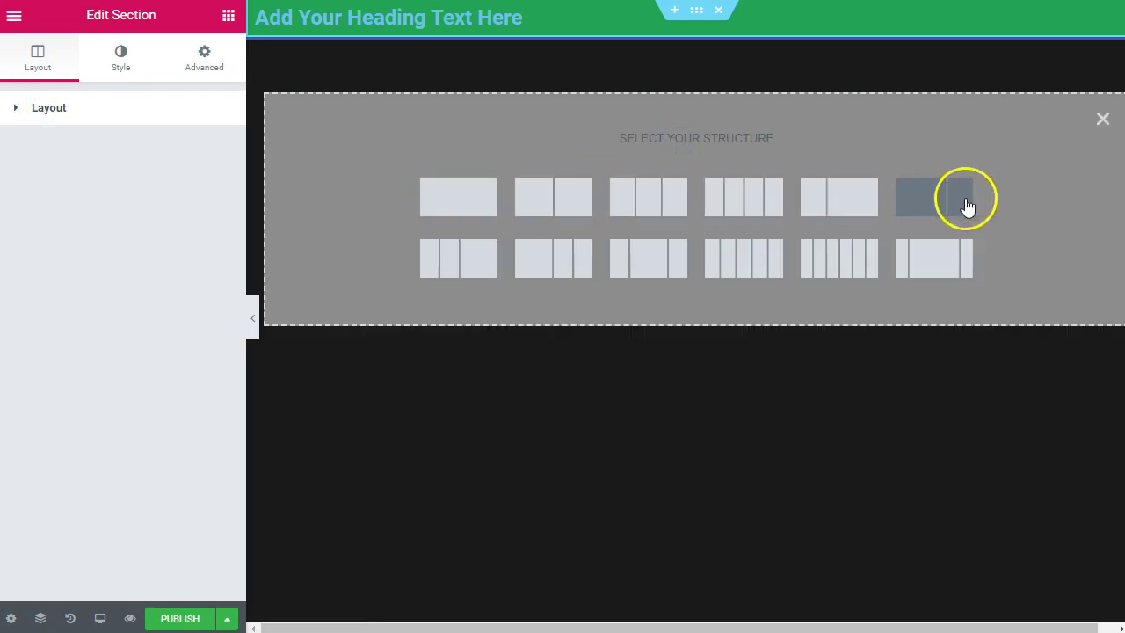
left_click(649, 264)
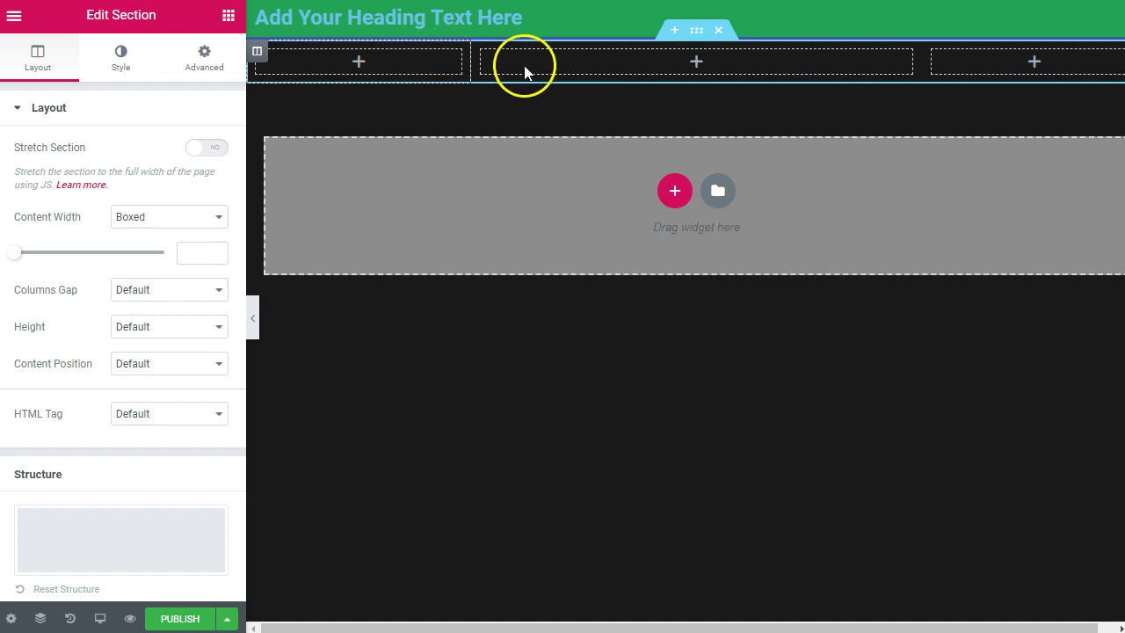
left_click(360, 63)
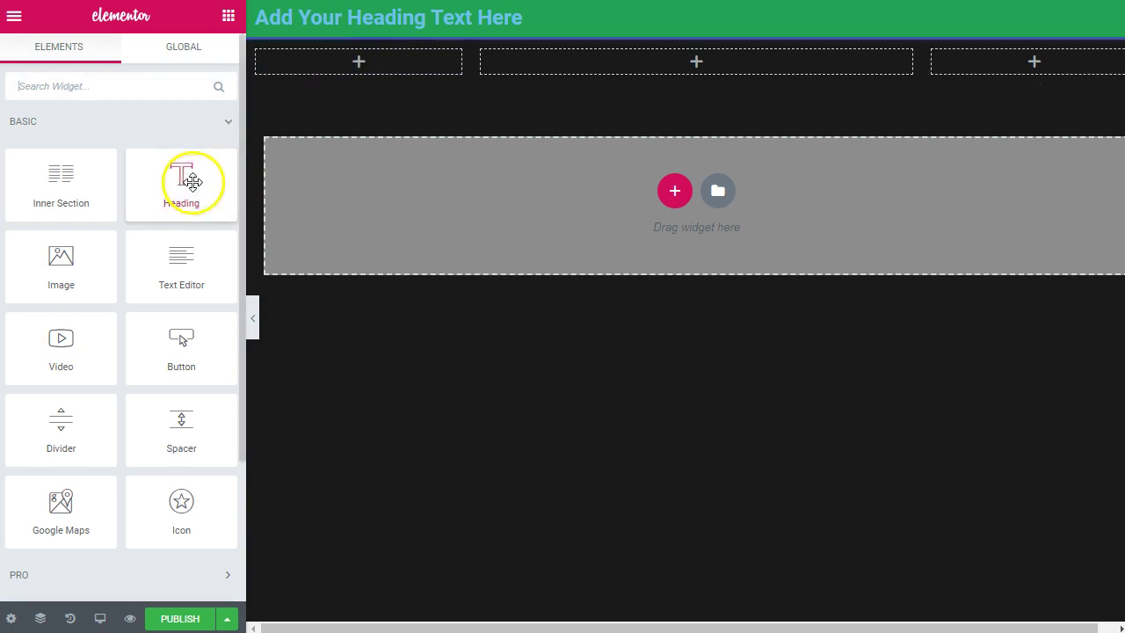
left_click_drag(171, 272, 342, 68)
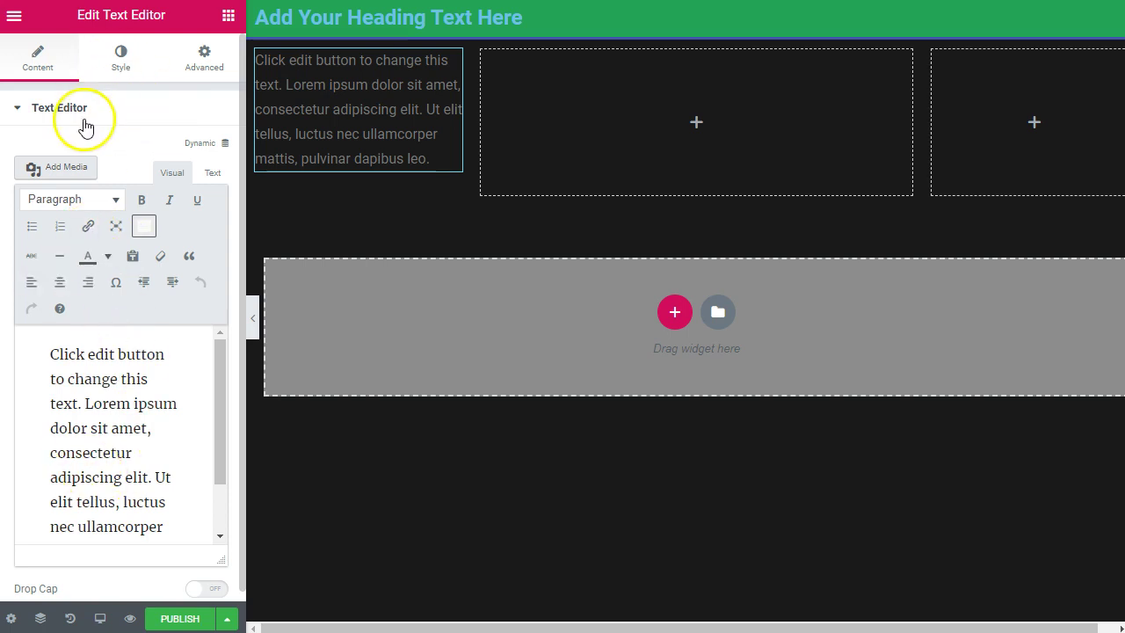
- Look through the text widget's content, try the drop cap and turn it off again, and check the plain Text editing mode
scroll(100, 389, "down", 2)
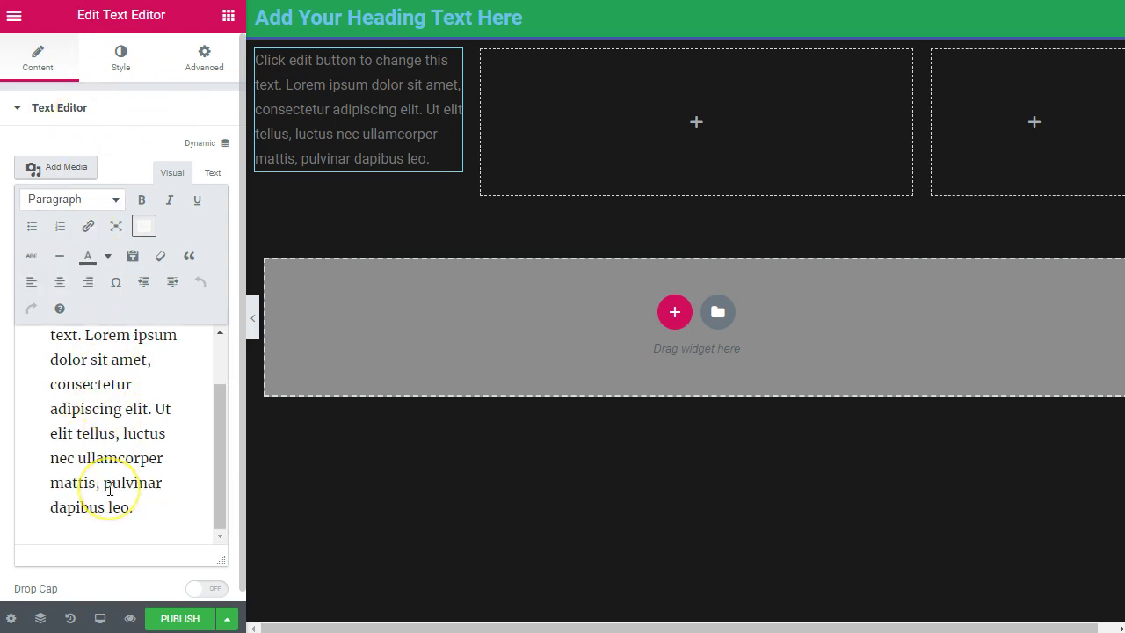
scroll(109, 489, "up", 2)
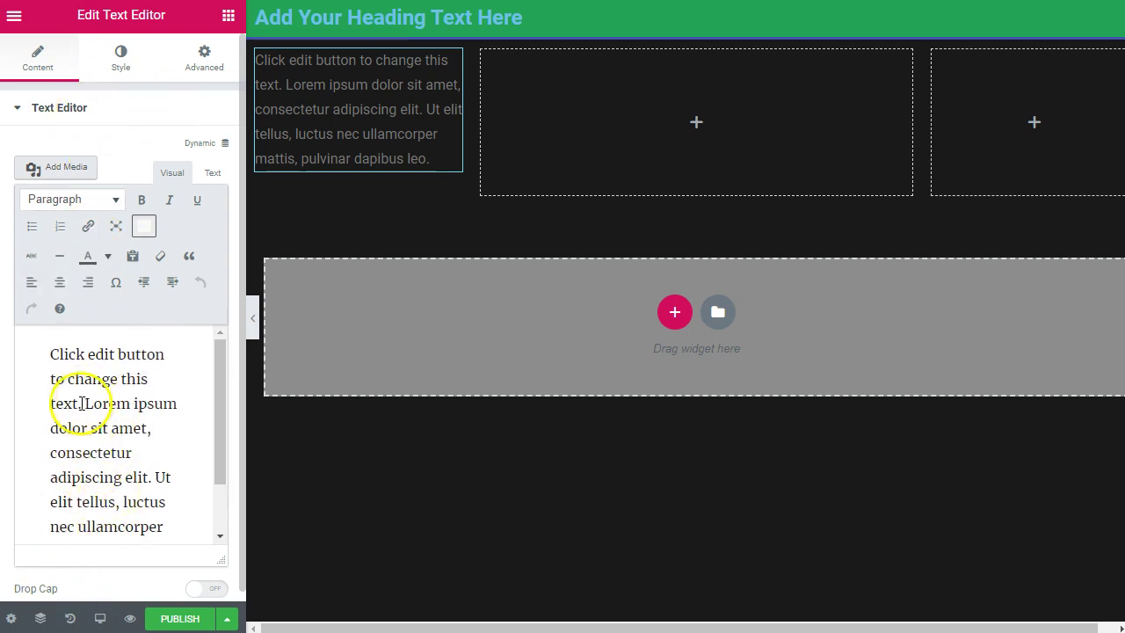
left_click(49, 353)
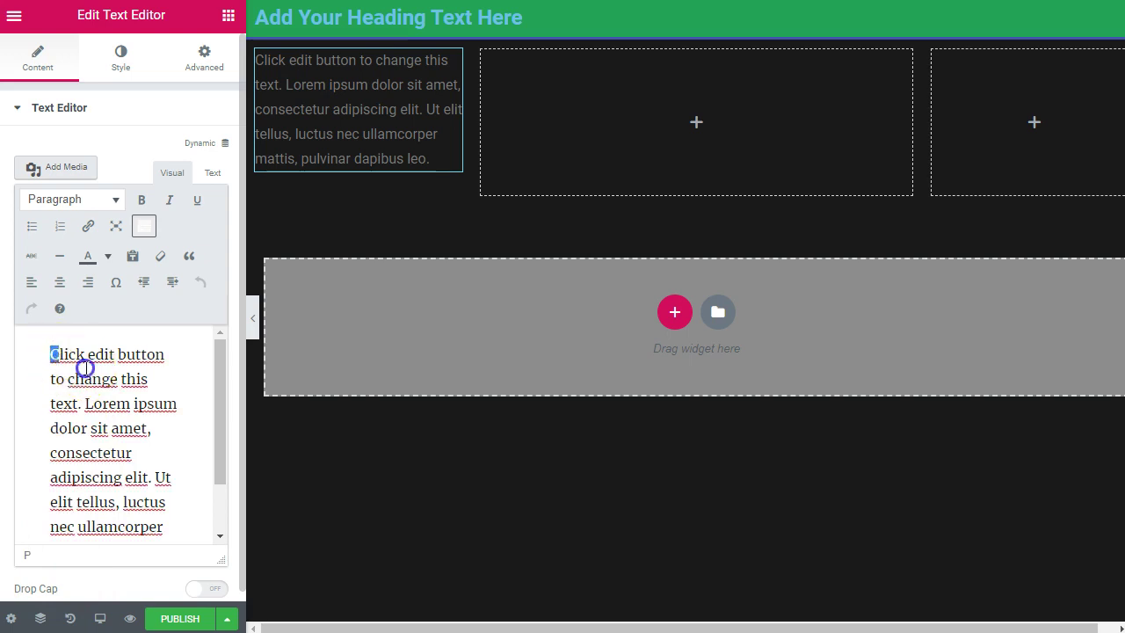
left_click(218, 594)
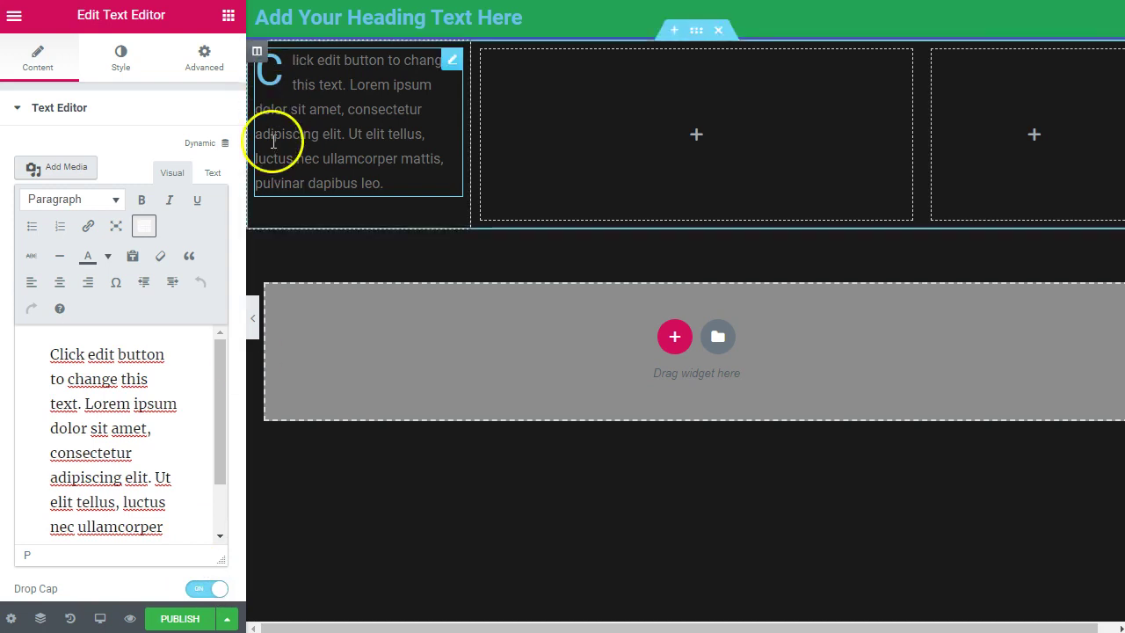
left_click(198, 588)
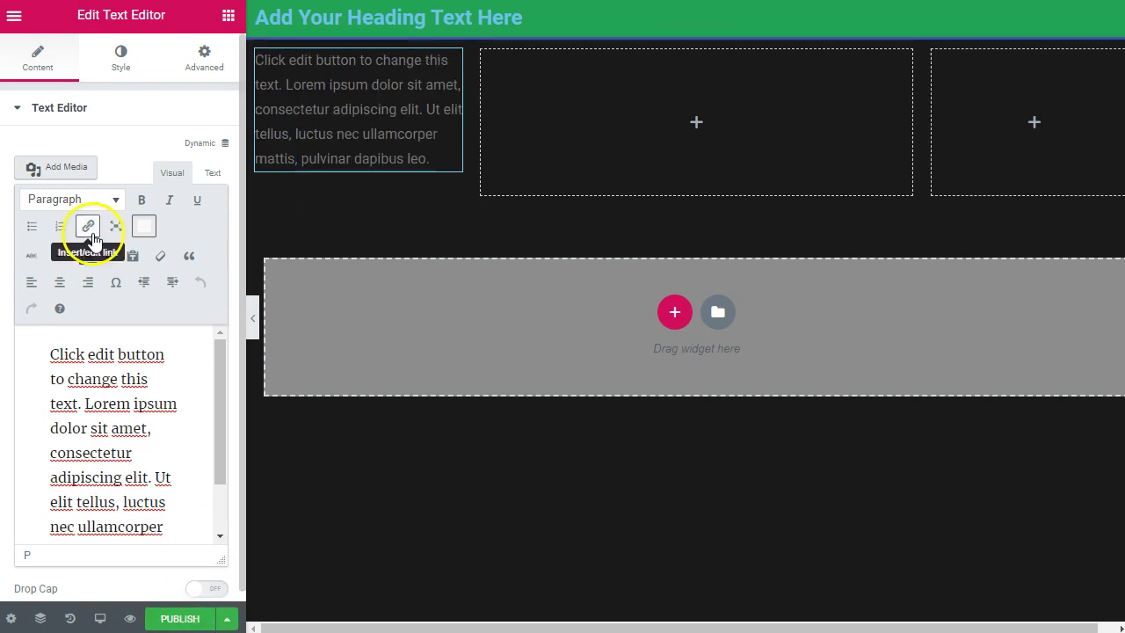
left_click(215, 174)
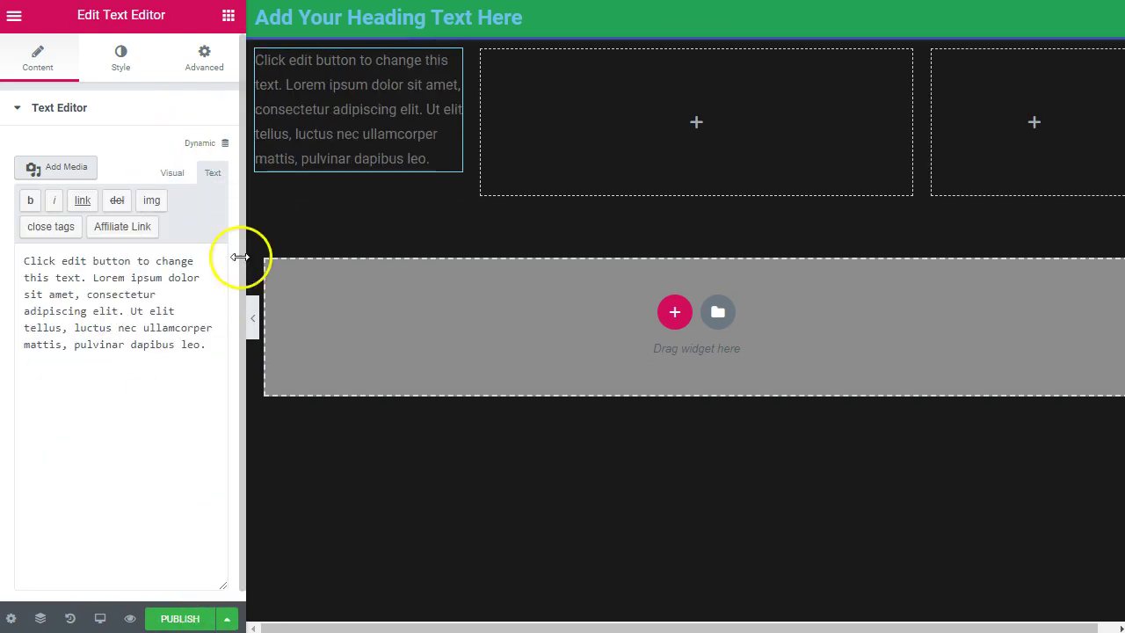
left_click(19, 110)
- Try centre, right and justified alignment on the text widget, and set its alignment to left
left_click(118, 61)
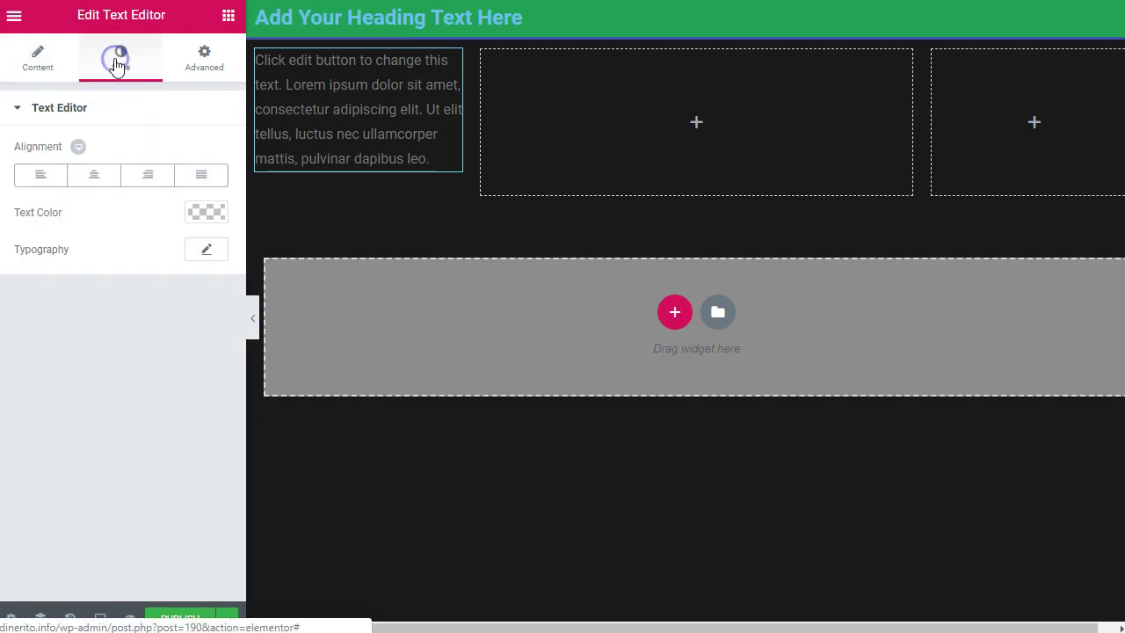
left_click(93, 176)
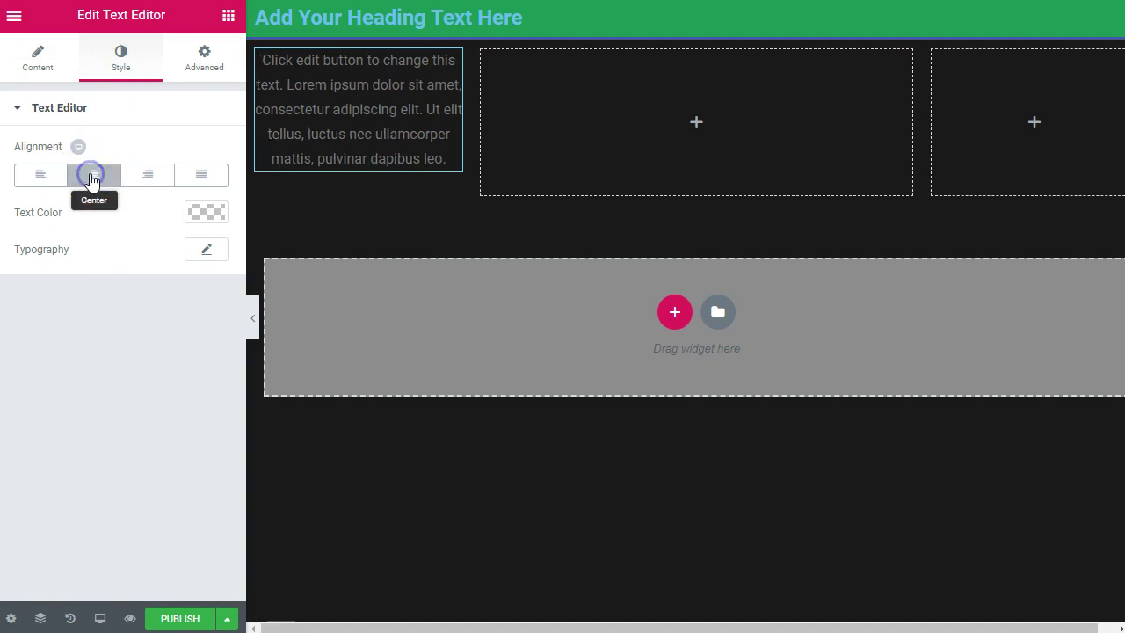
left_click(143, 182)
left_click(198, 181)
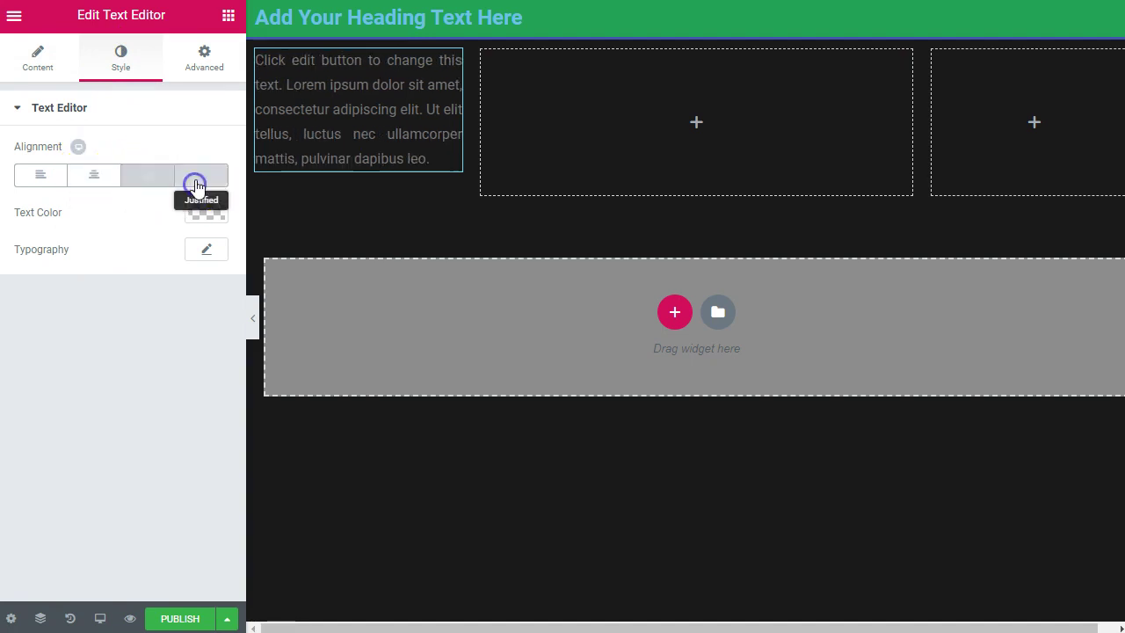
left_click(29, 176)
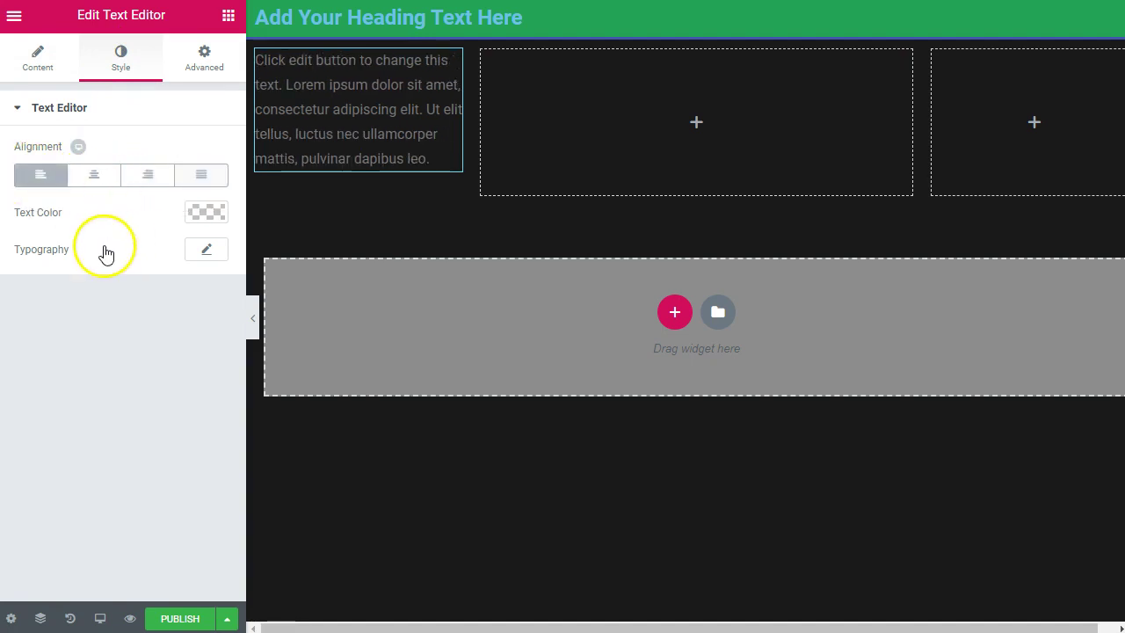
- Review the text widget's advanced, style and content settings, and open the three-column section's settings
left_click(201, 61)
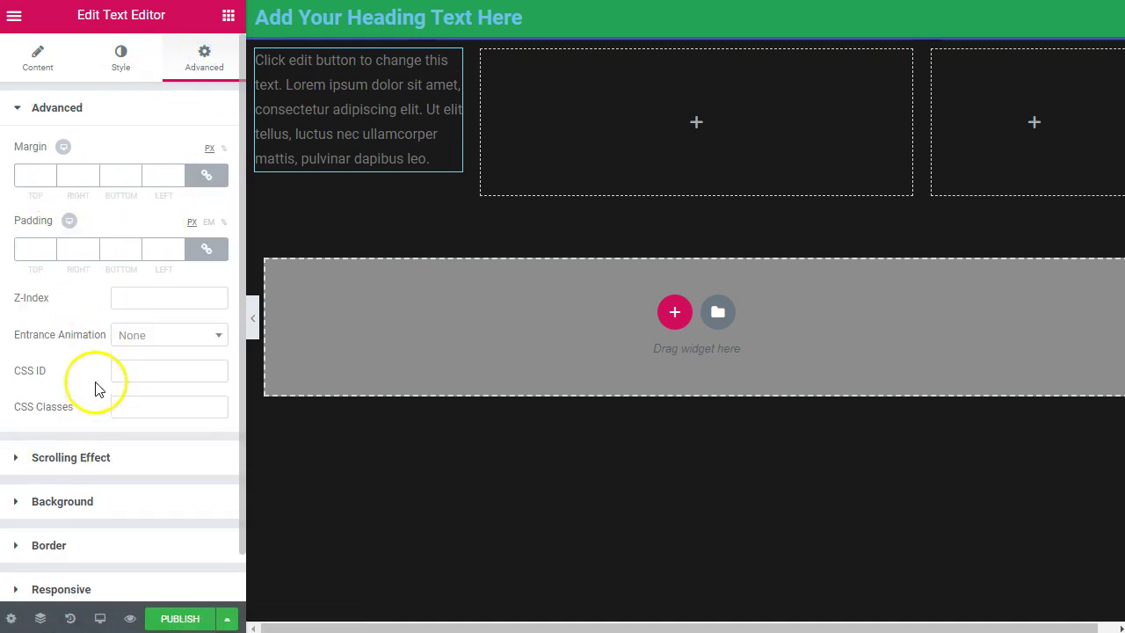
left_click(123, 66)
left_click(38, 61)
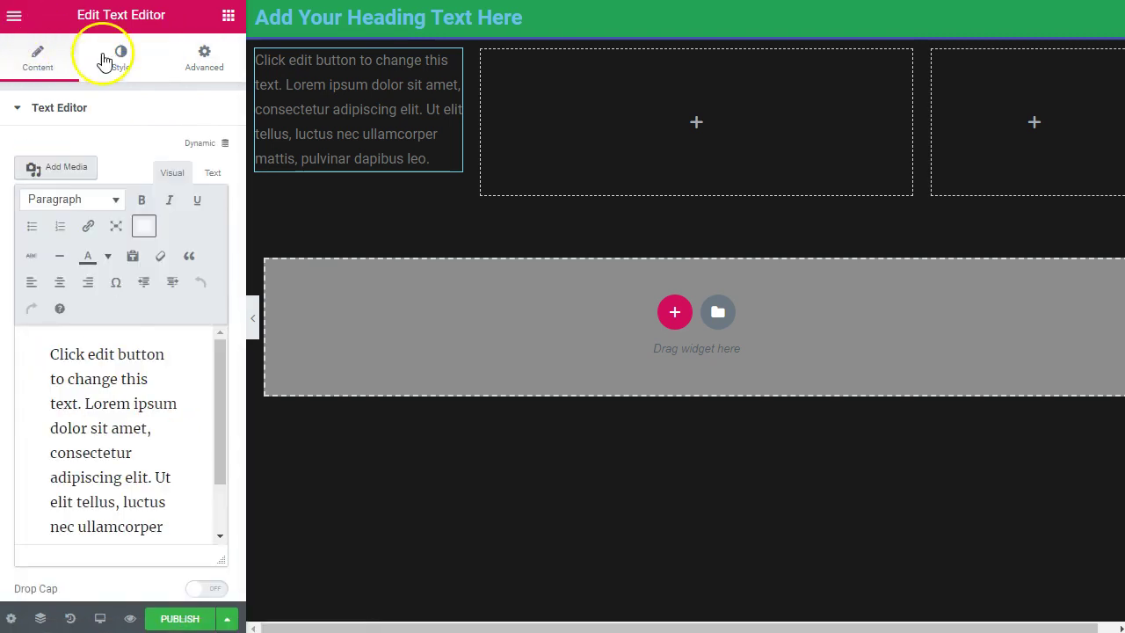
left_click(653, 120)
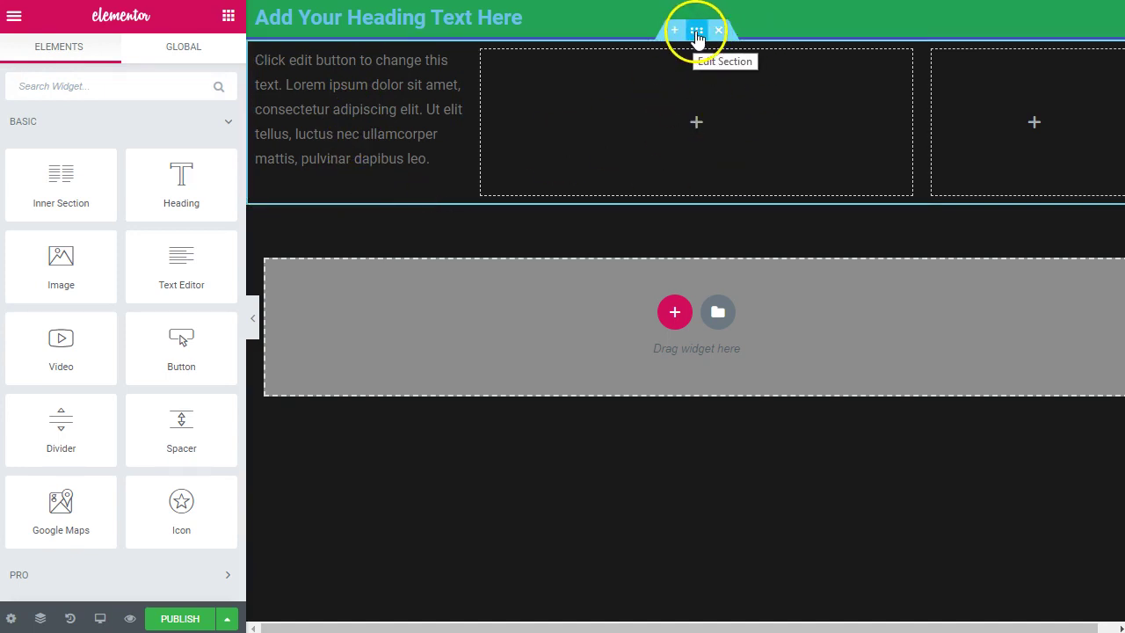
left_click(696, 35)
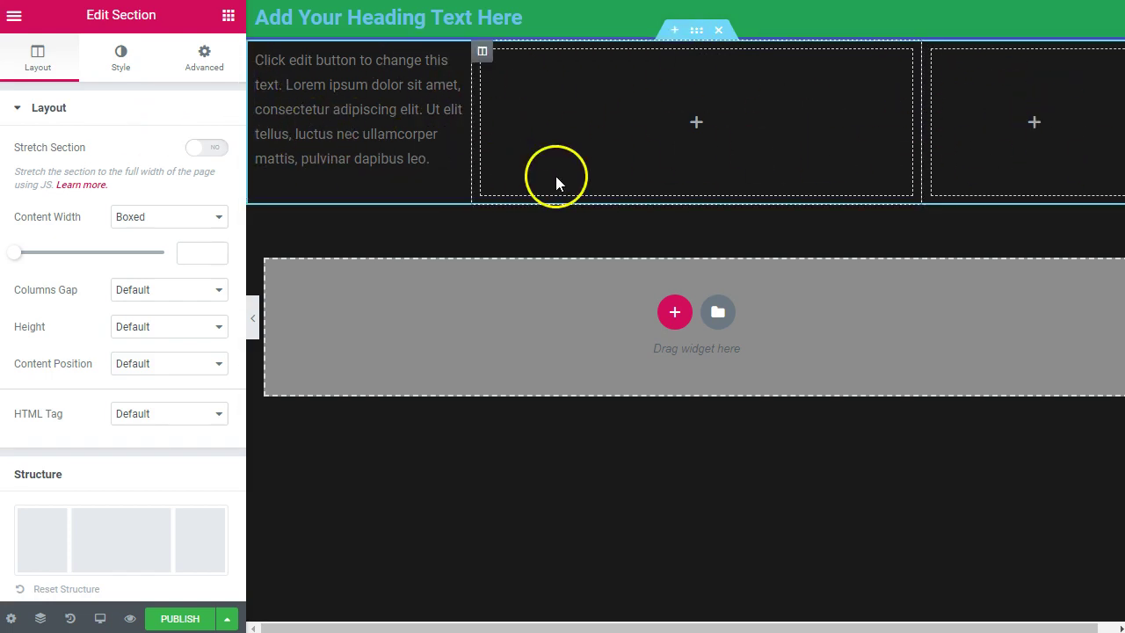
- Give the section's middle column a Classic background, trying blue #4054b2 before choosing light blue #6ec1e4
left_click(591, 106)
left_click(483, 52)
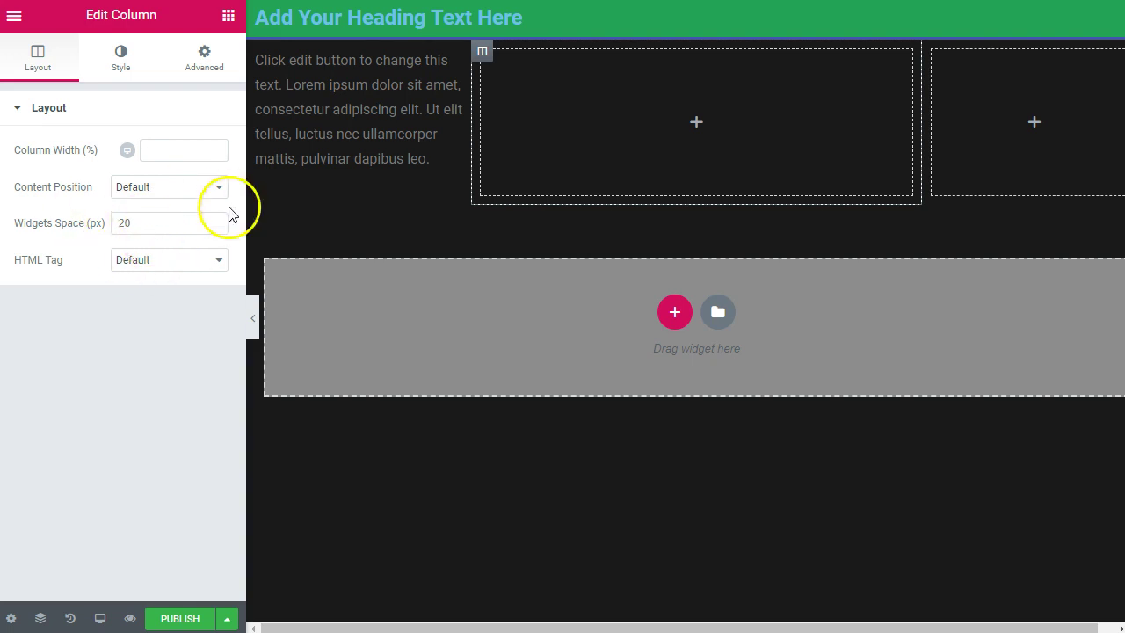
left_click(124, 60)
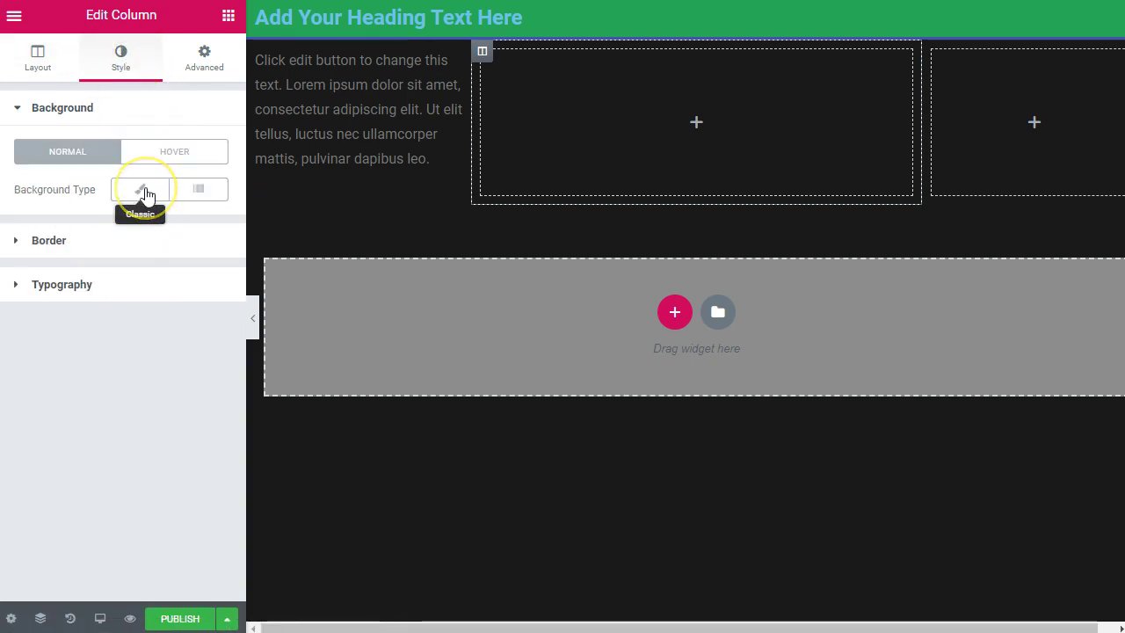
left_click(146, 191)
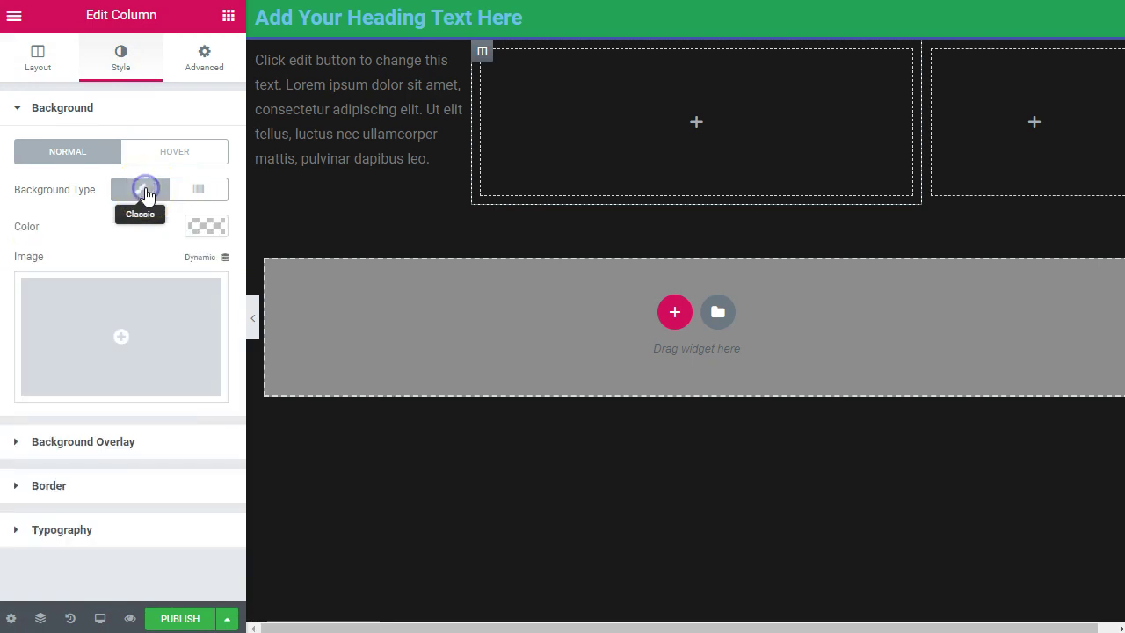
left_click(207, 227)
left_click(107, 422)
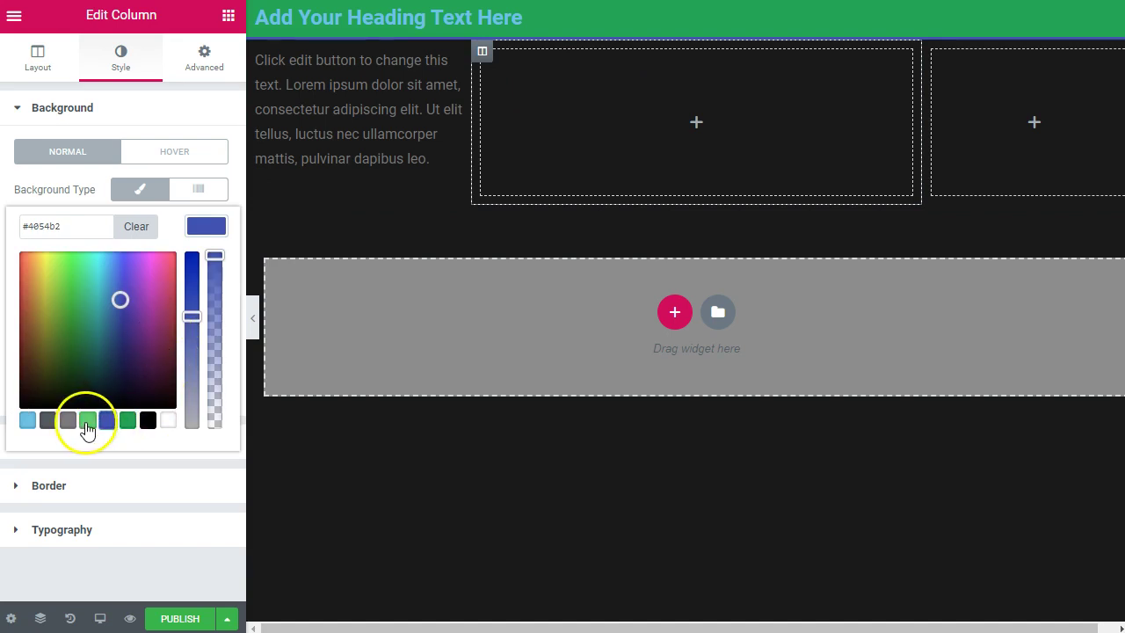
left_click(26, 422)
- Try the more vivid blue #38afe2 as the column background, restore #6ec1e4, and switch the Classic background type off and on
left_click(189, 339)
left_click_drag(189, 343, 192, 315)
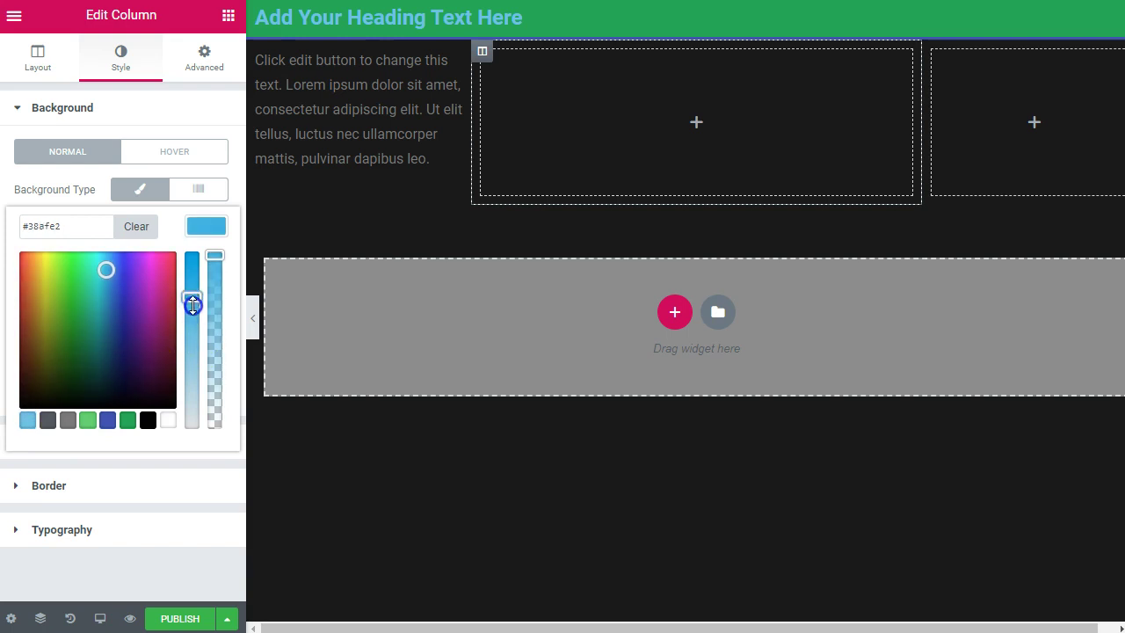
left_click(22, 426)
left_click(141, 187)
left_click(141, 189)
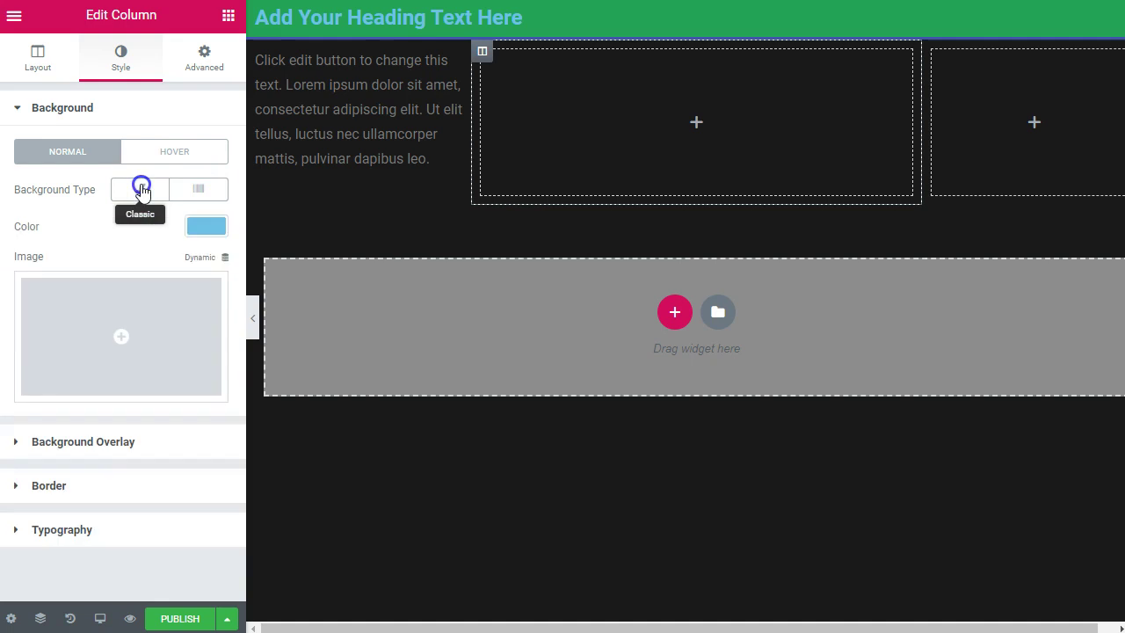
- Check the middle column's Classic background color, switch its background type to Gradient, and inspect the gradient type options, keeping Linear
left_click(211, 226)
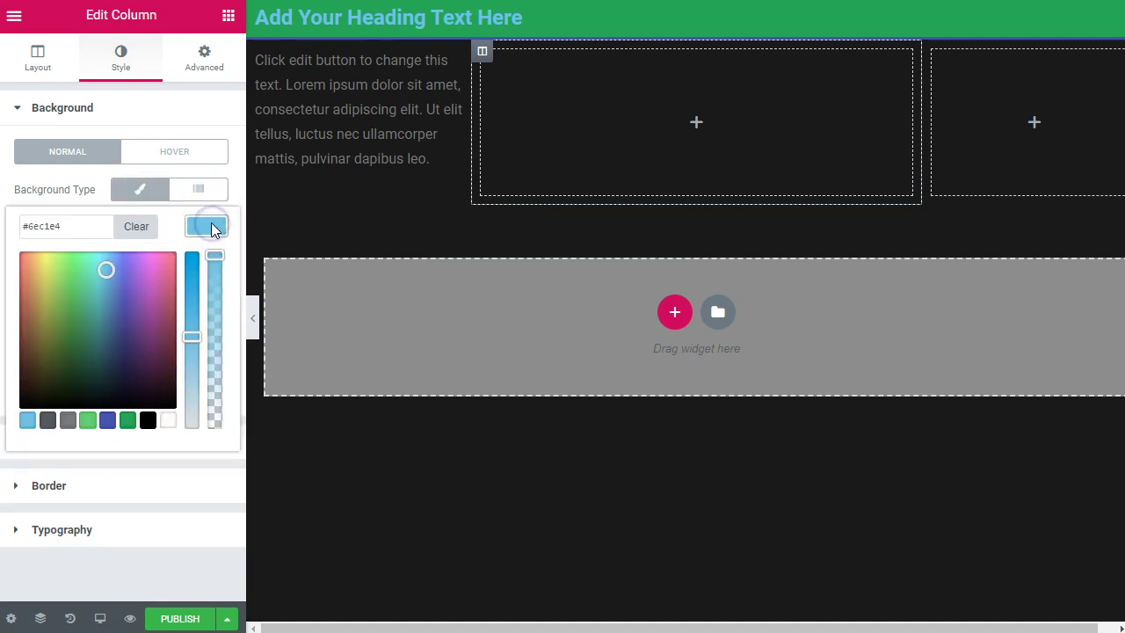
left_click(211, 226)
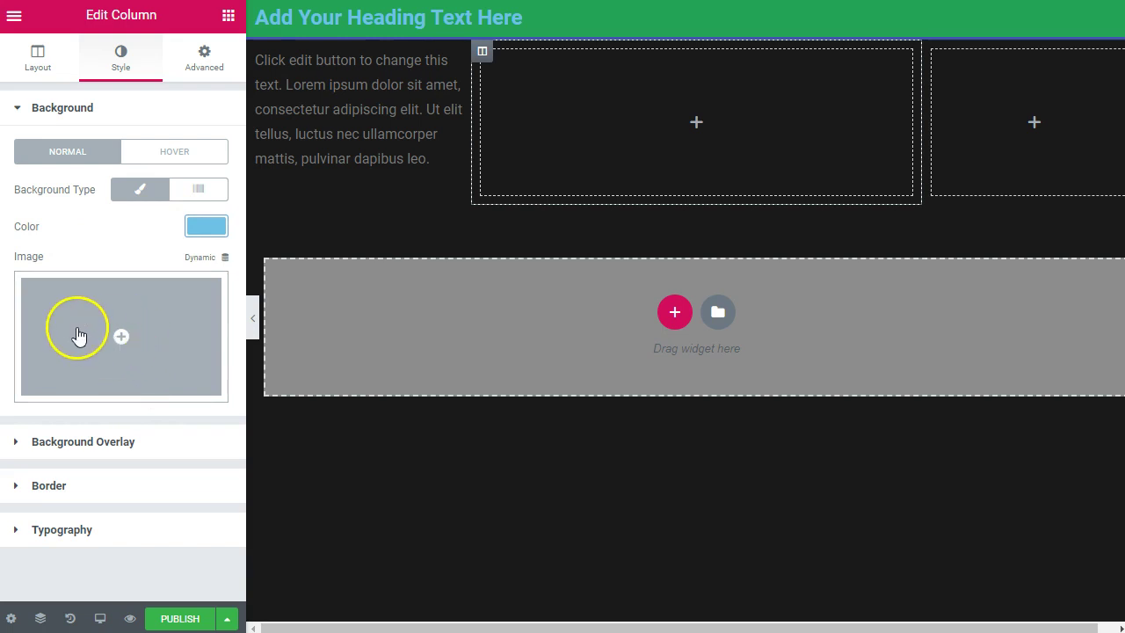
left_click(196, 195)
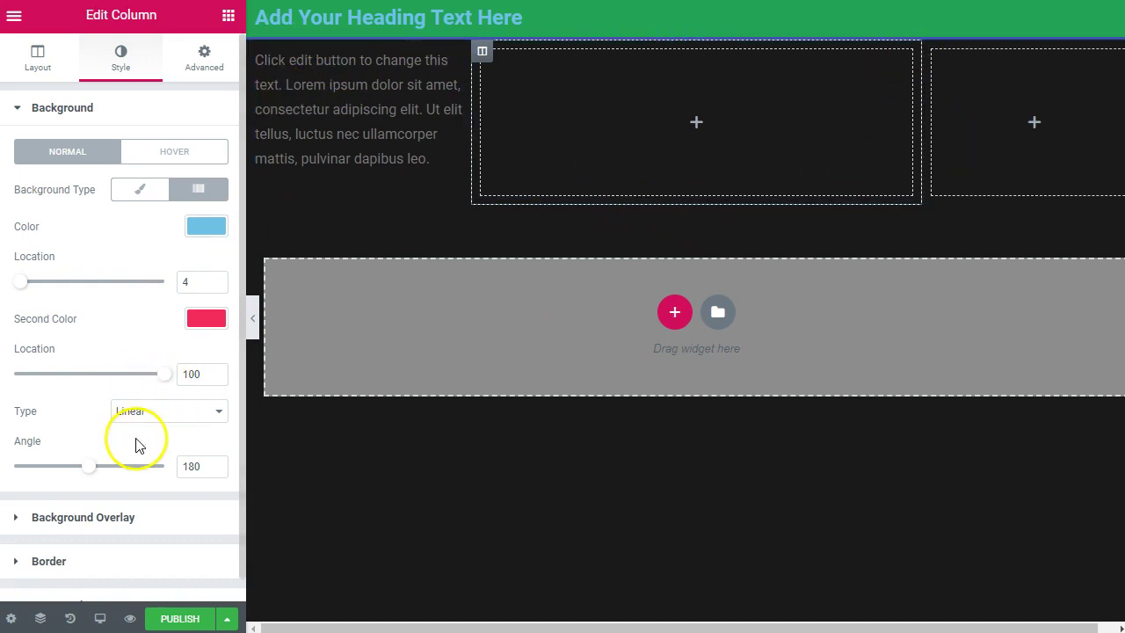
left_click(180, 414)
left_click(181, 410)
- Review the middle column's background overlay, advanced and layout settings
left_click(86, 518)
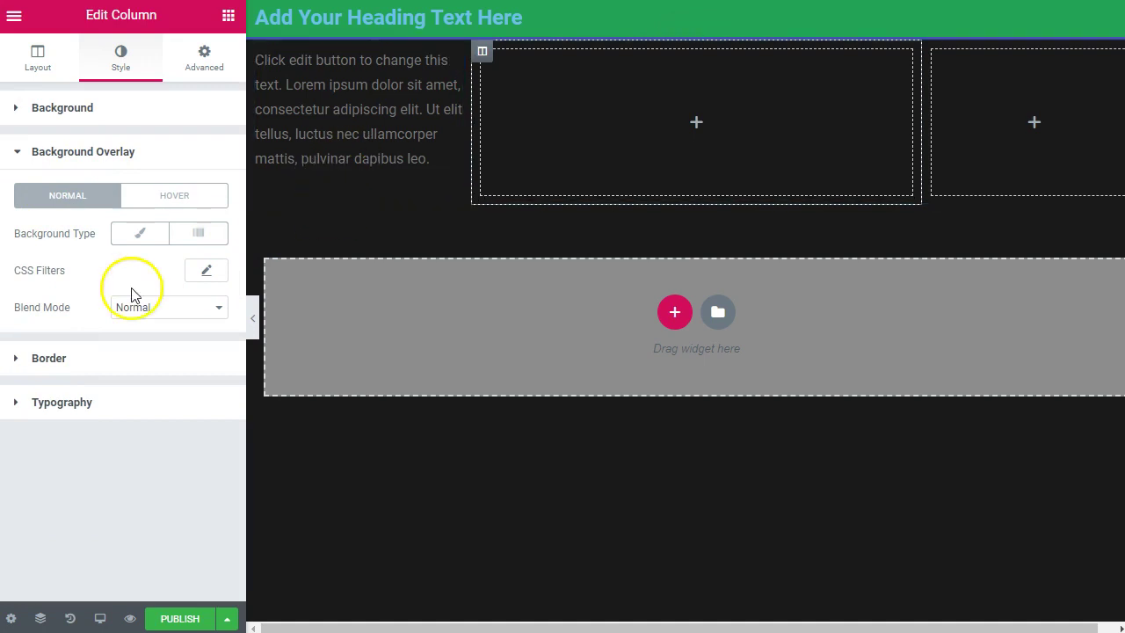
left_click(199, 60)
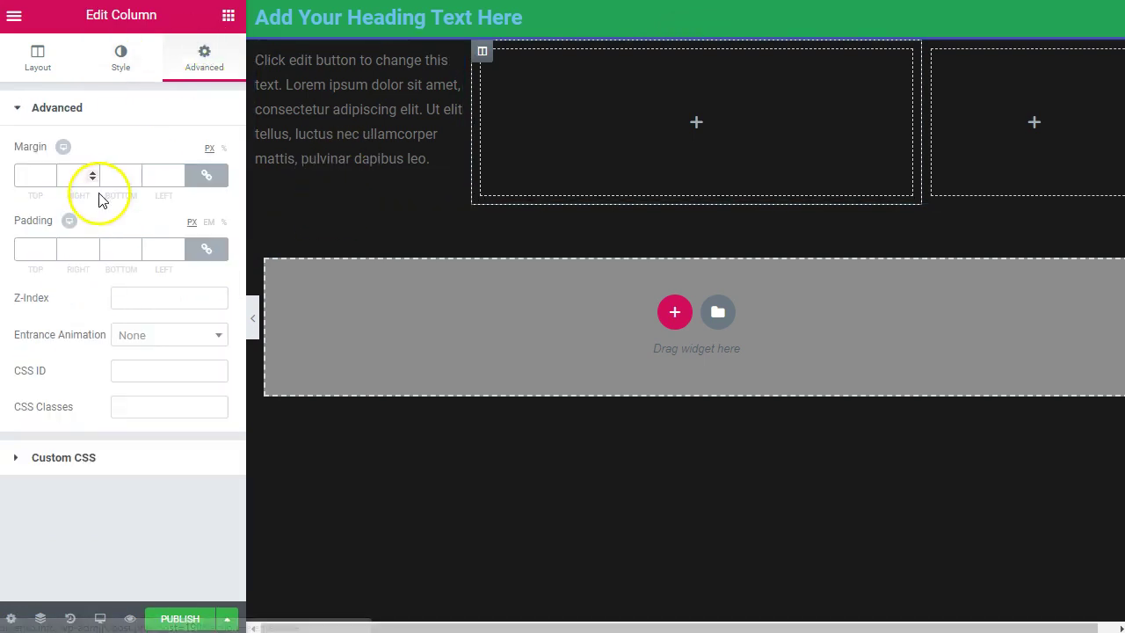
left_click(38, 53)
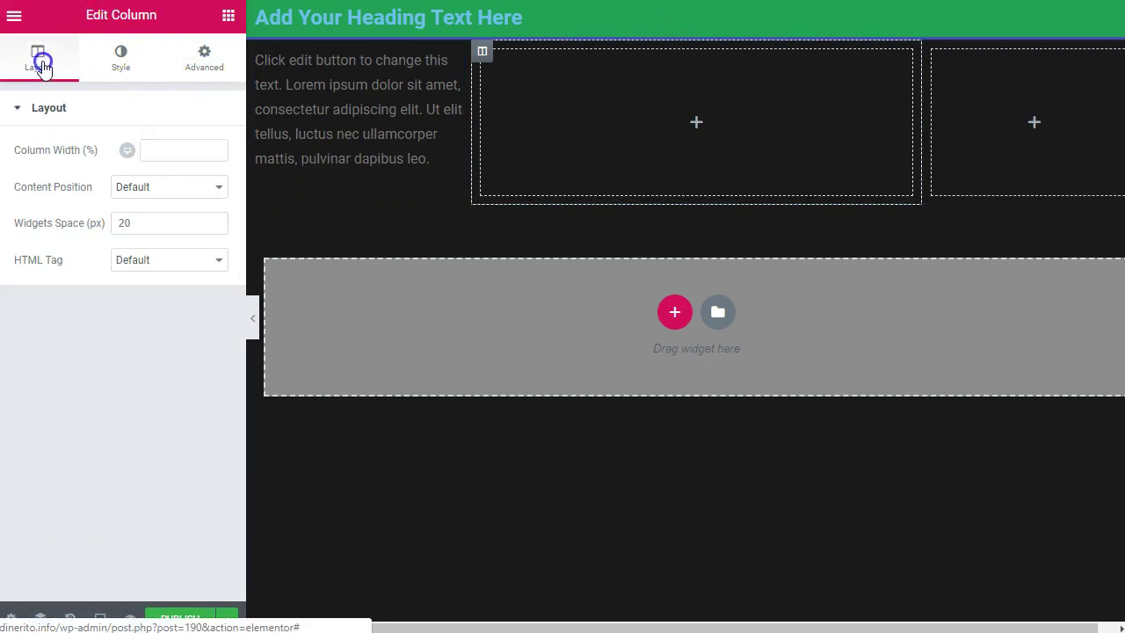
- Add an Inner Section widget to the empty third column and open that column's settings
left_click(961, 94)
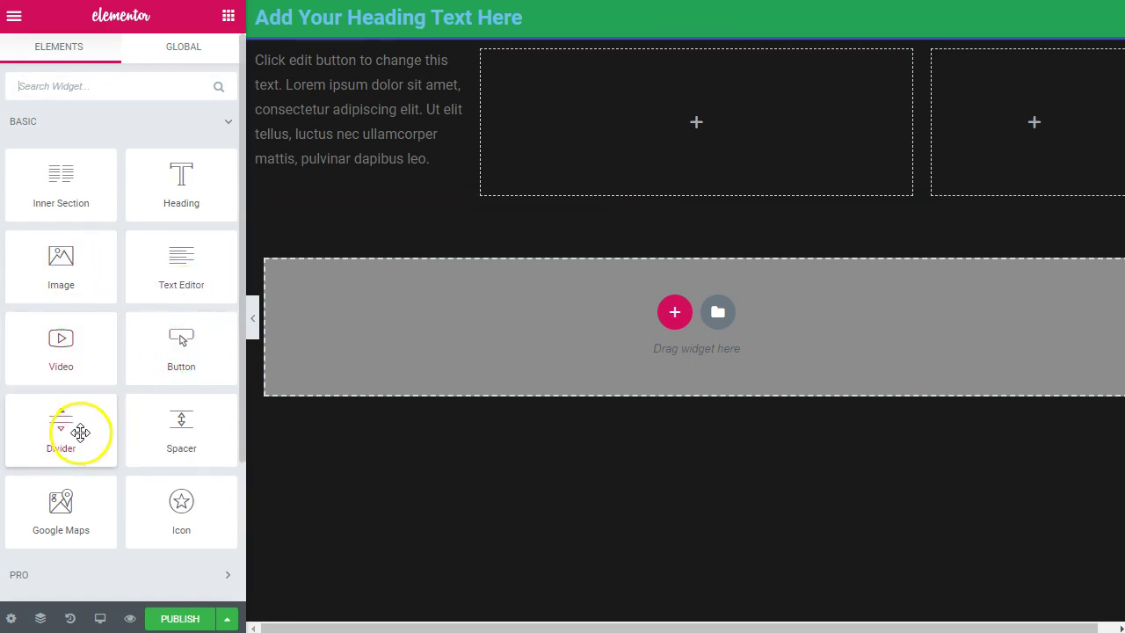
left_click_drag(82, 183, 1007, 125)
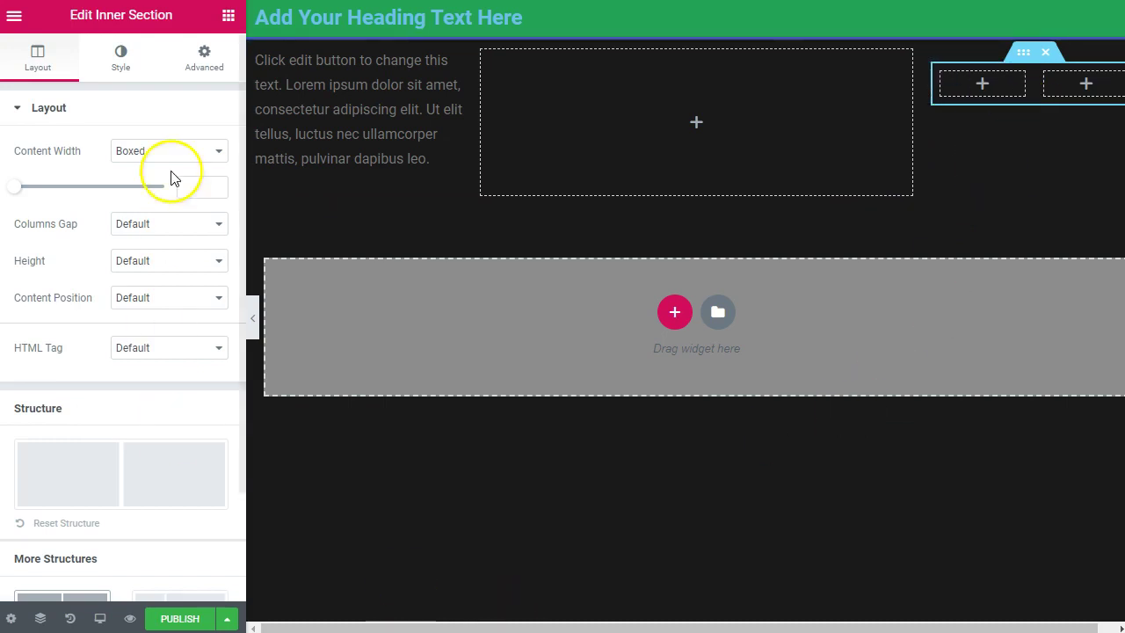
left_click_drag(610, 622, 678, 623)
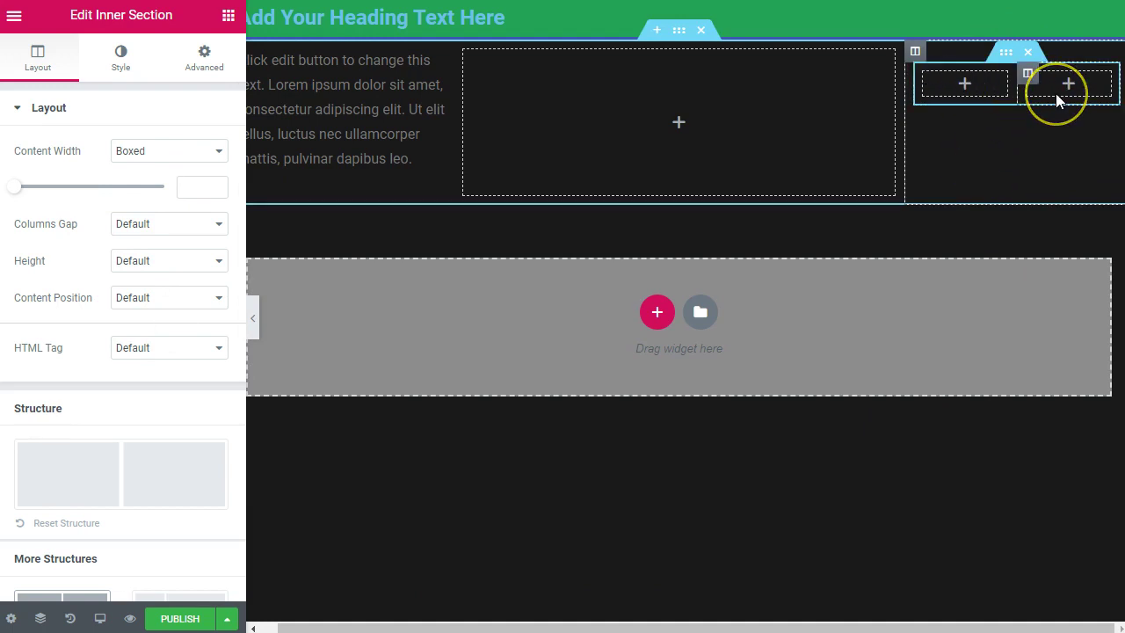
left_click(1030, 198)
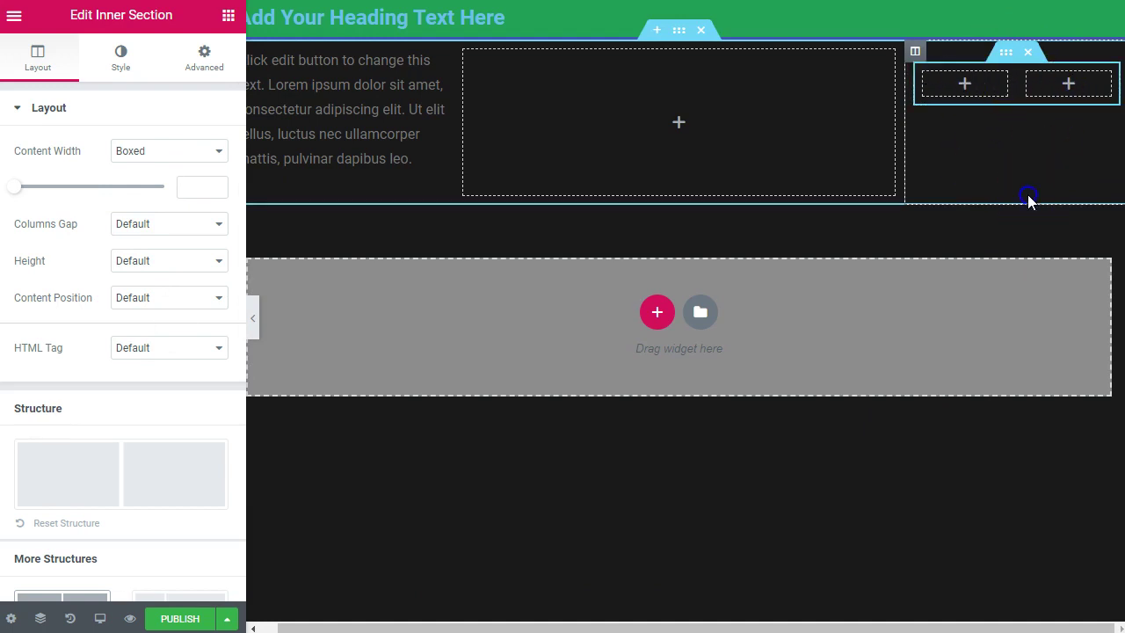
left_click(924, 67)
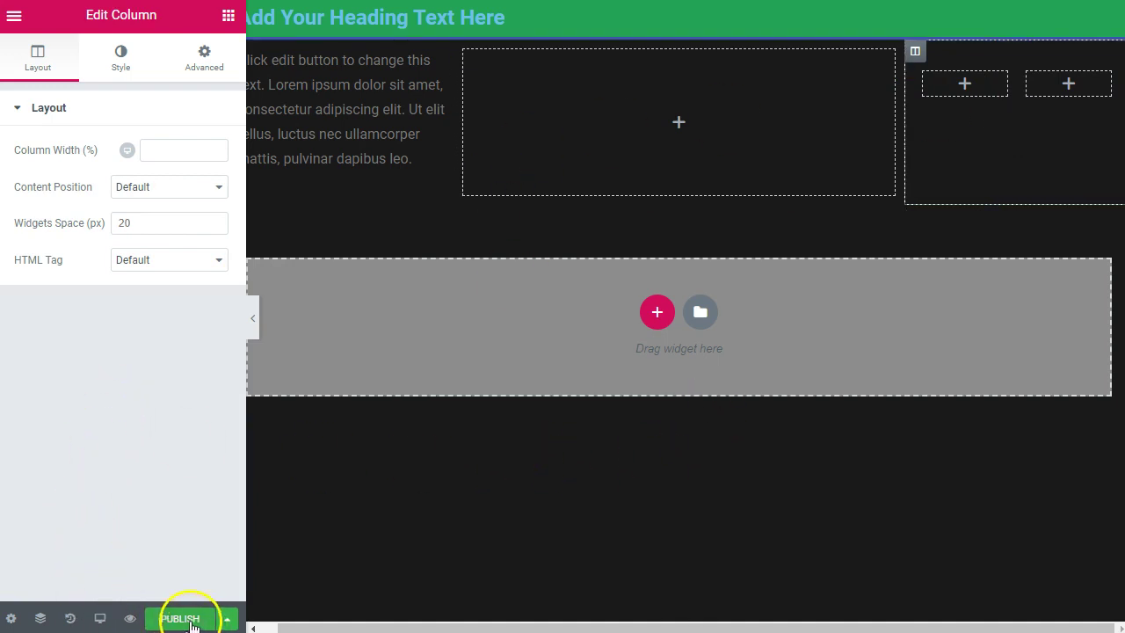
- Show the draft and template saving options and preview the page's changes
left_click(227, 619)
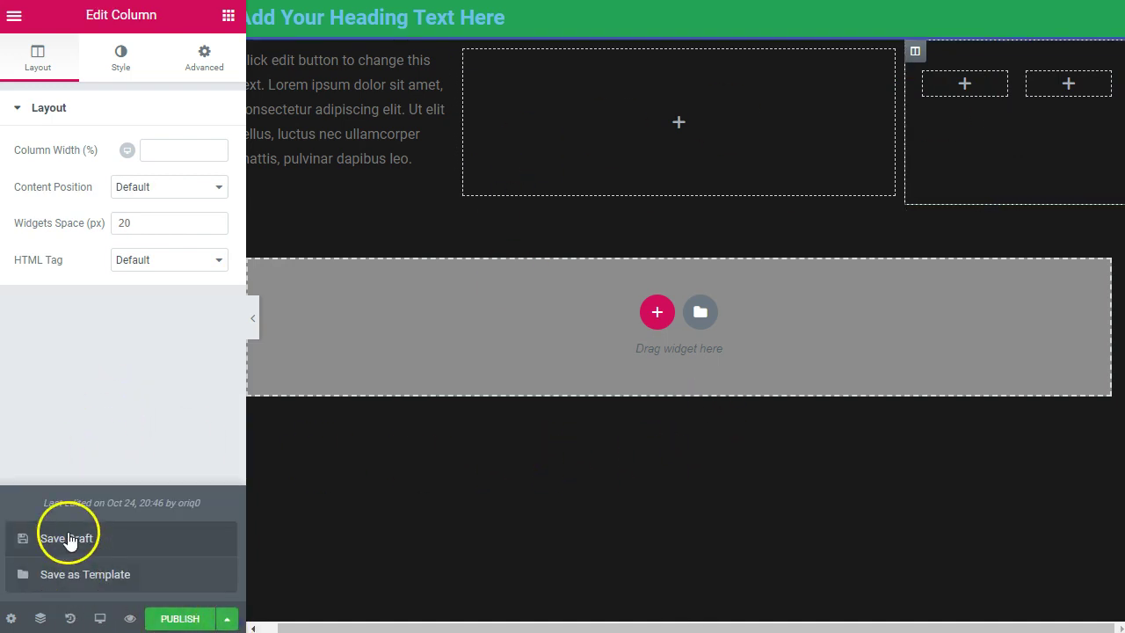
left_click(364, 530)
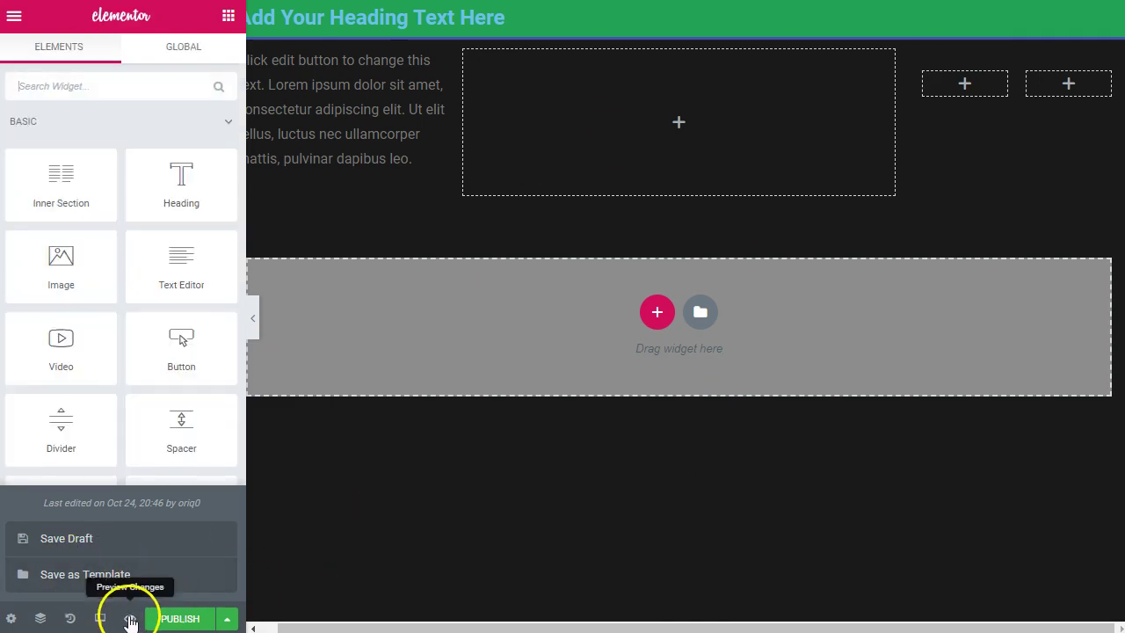
left_click(130, 620)
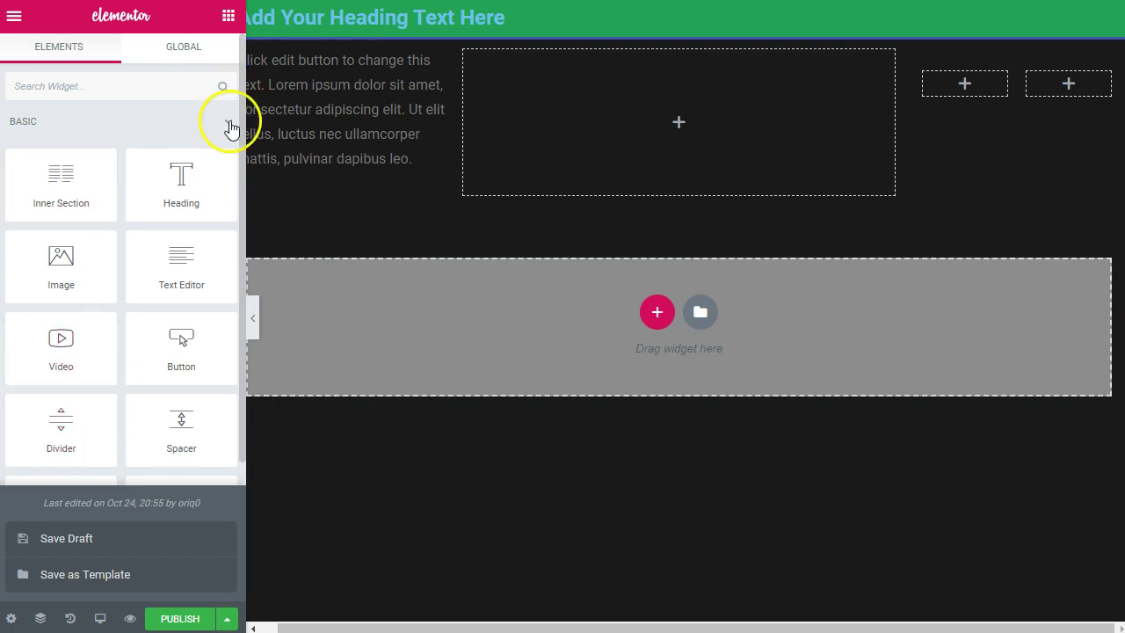
- Collapse the Basic widget category and glance over the editor's style and settings menu
left_click(230, 129)
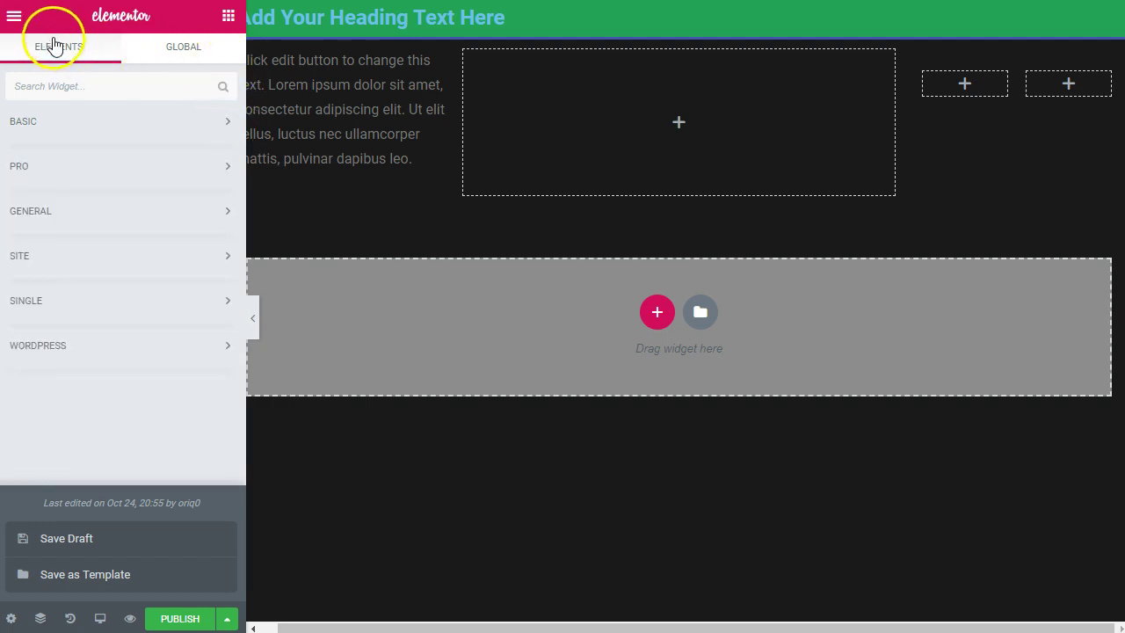
left_click(12, 16)
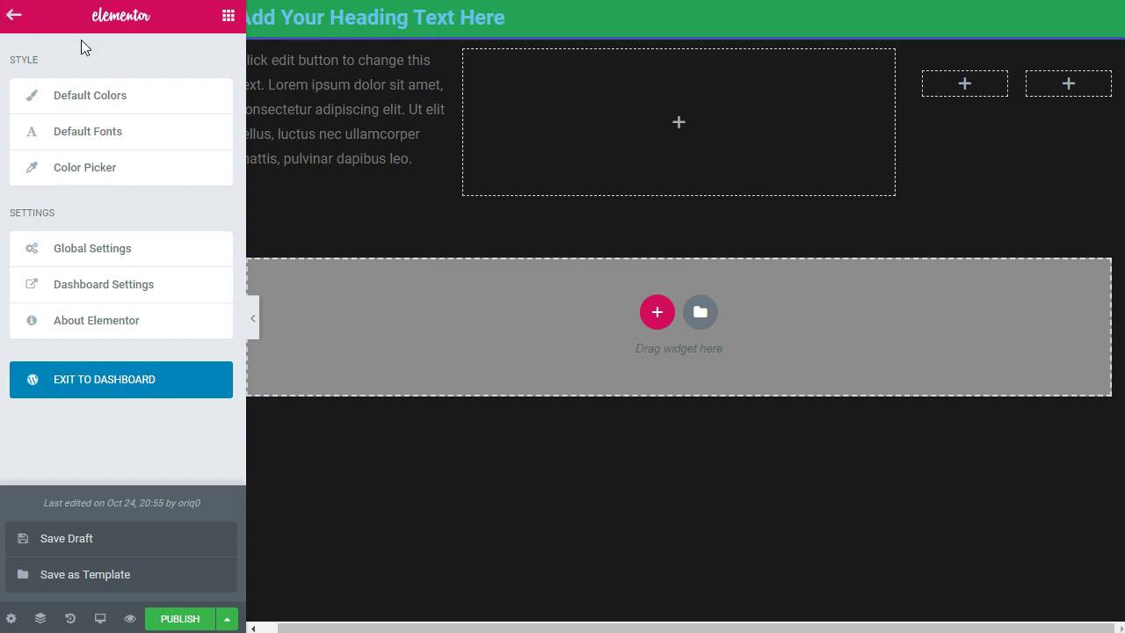
left_click(16, 20)
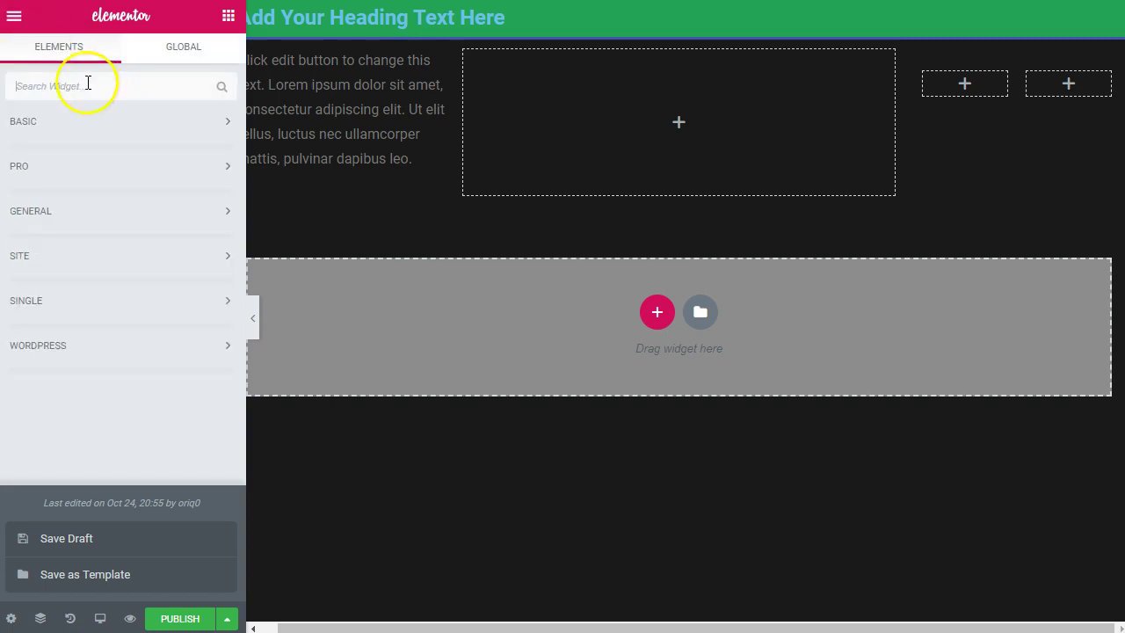
- Browse the Color Picker palettes and apply the Ocean palette to the editor's color picker
left_click(14, 18)
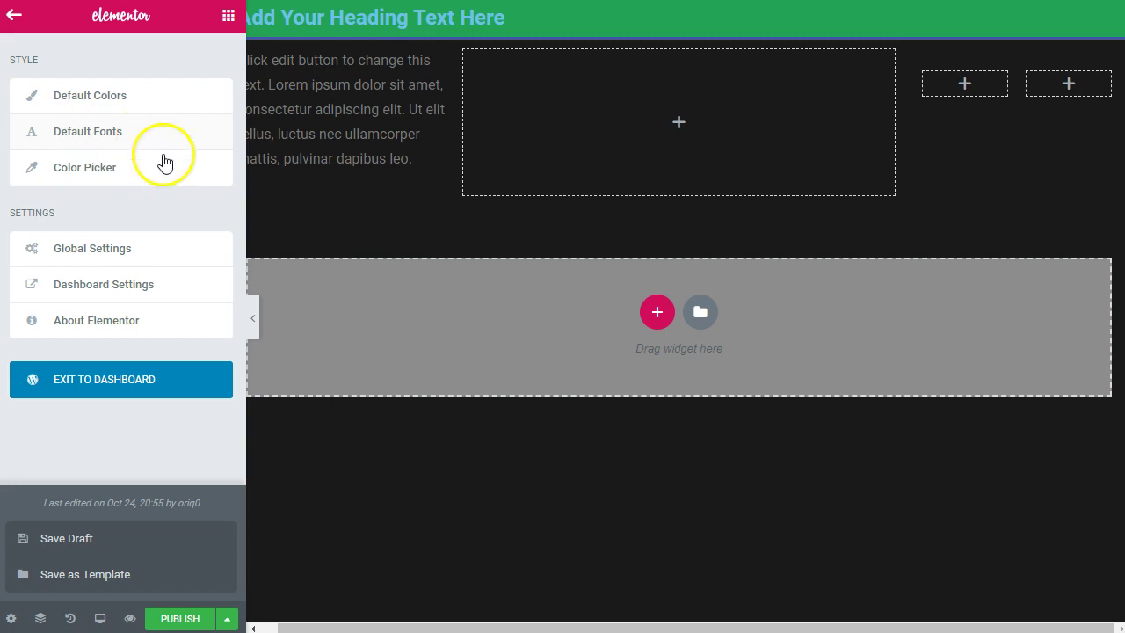
left_click(79, 169)
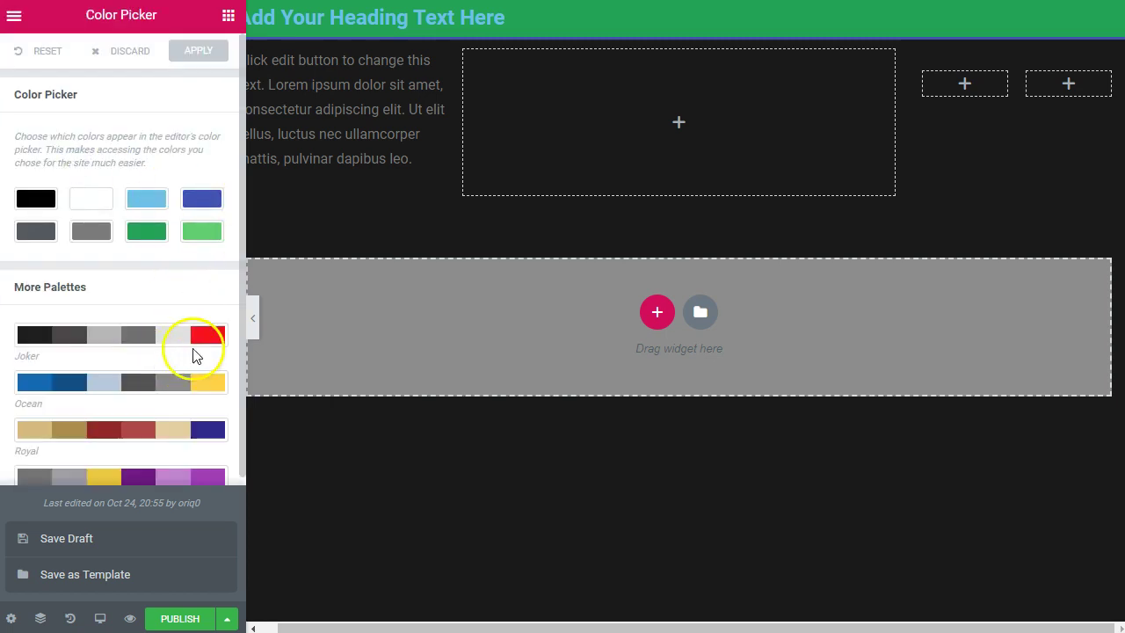
scroll(93, 373, "down", 1)
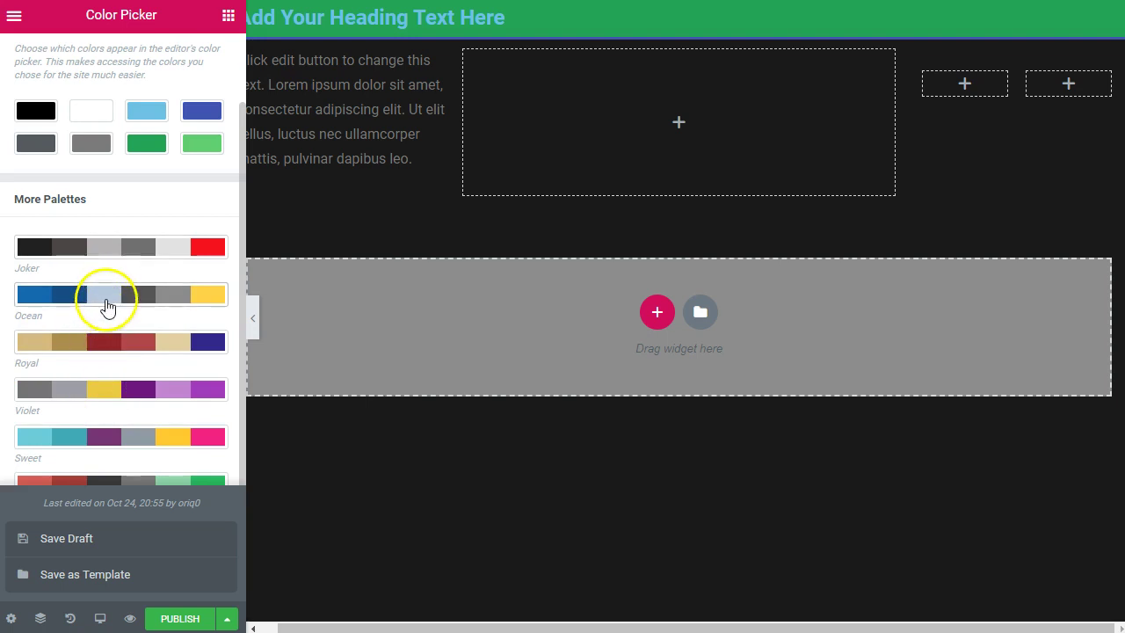
scroll(105, 306, "down", 1)
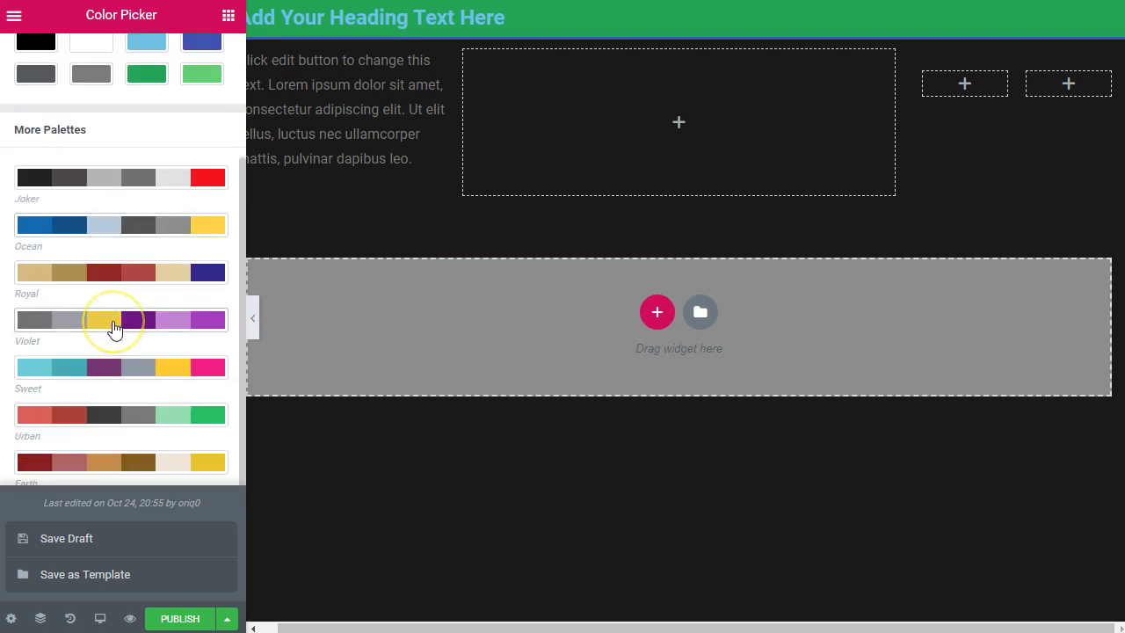
left_click(106, 224)
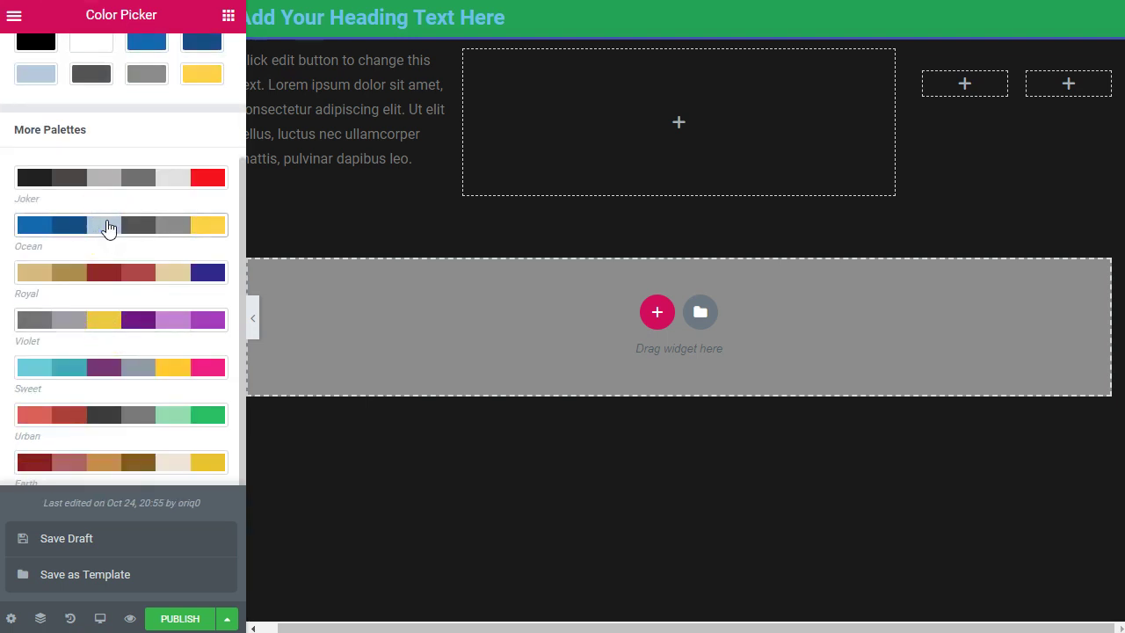
scroll(107, 226, "up", 2)
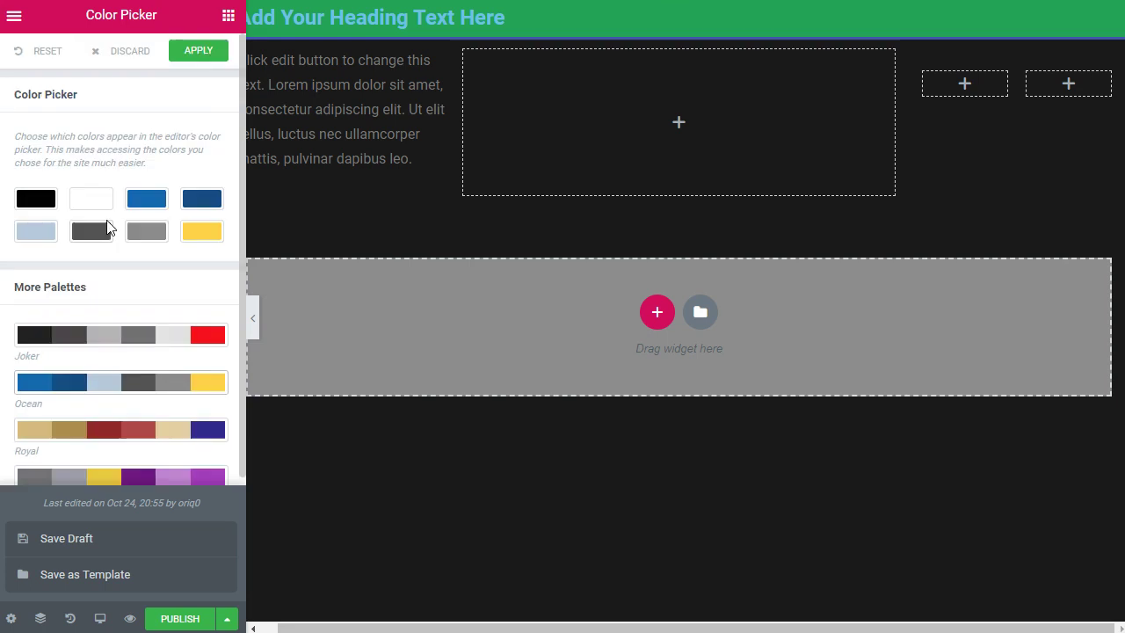
left_click(199, 51)
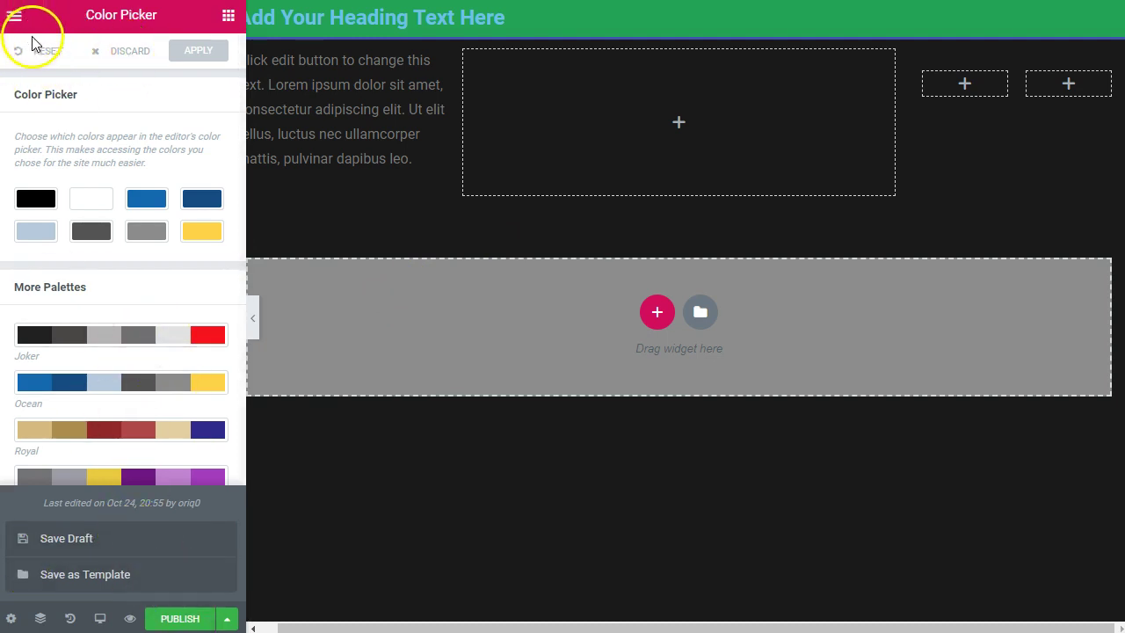
- Review the Style and Lightbox options in the Global Settings
left_click(14, 18)
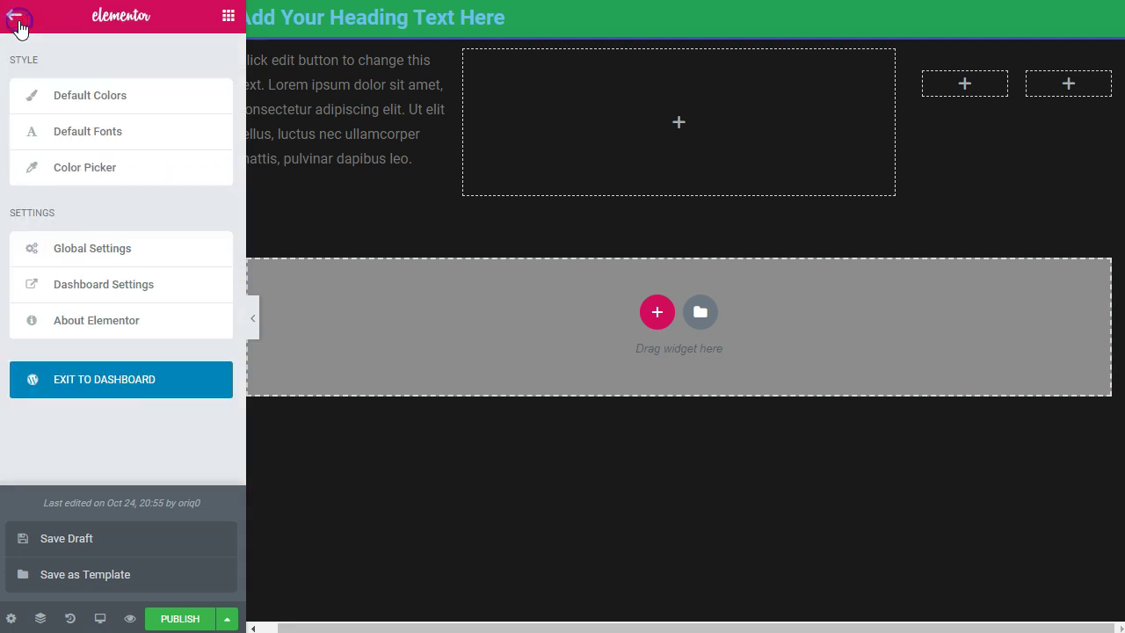
left_click(92, 249)
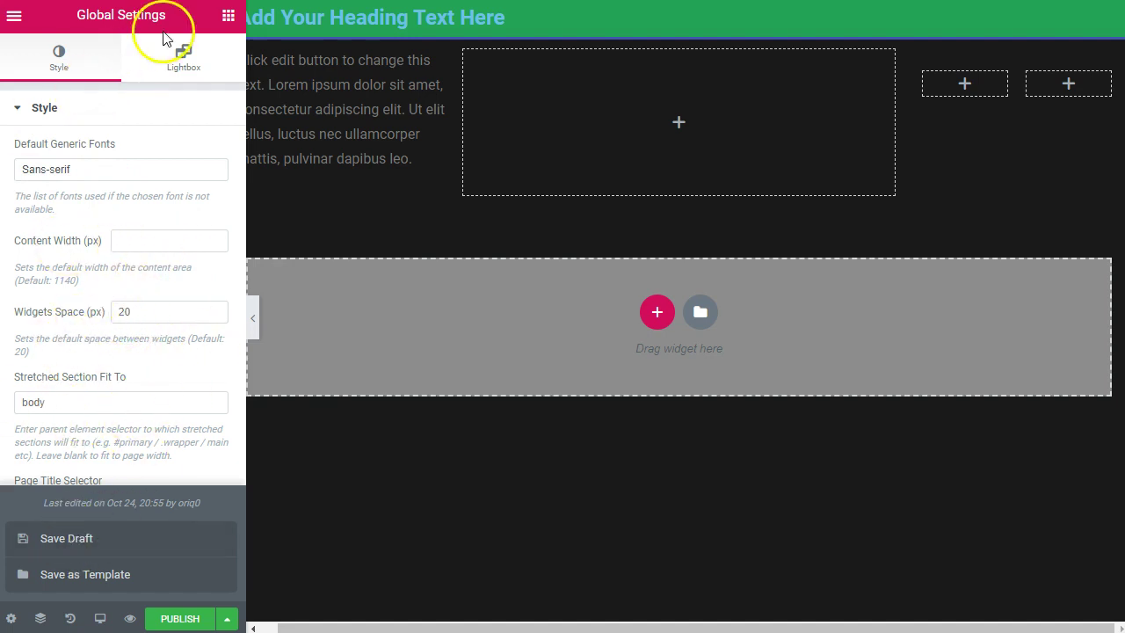
left_click(185, 64)
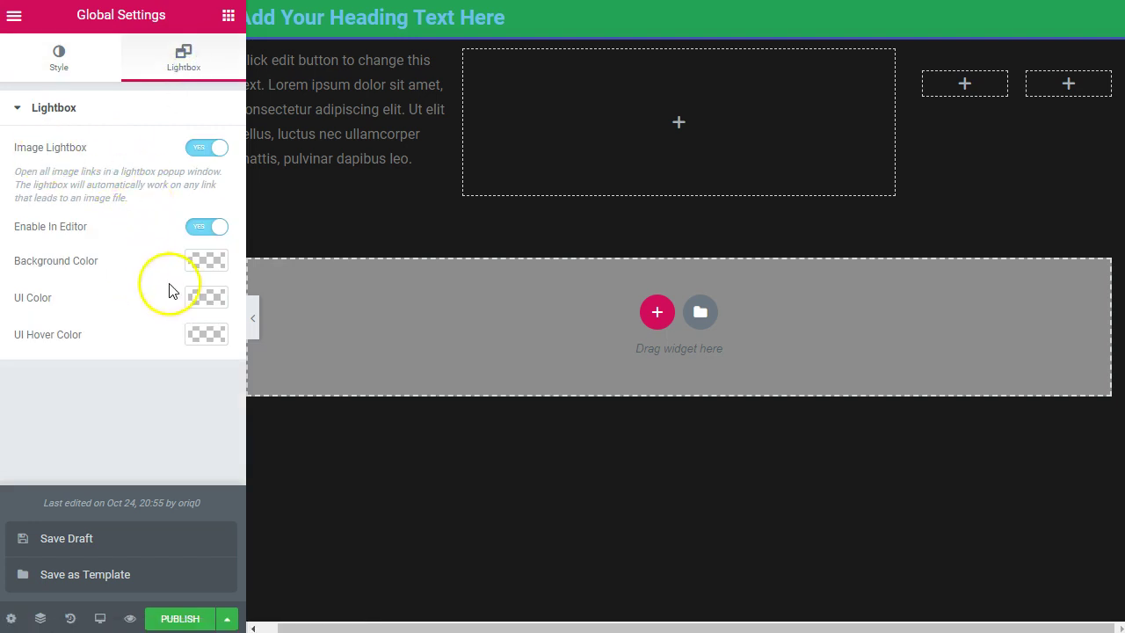
left_click(14, 15)
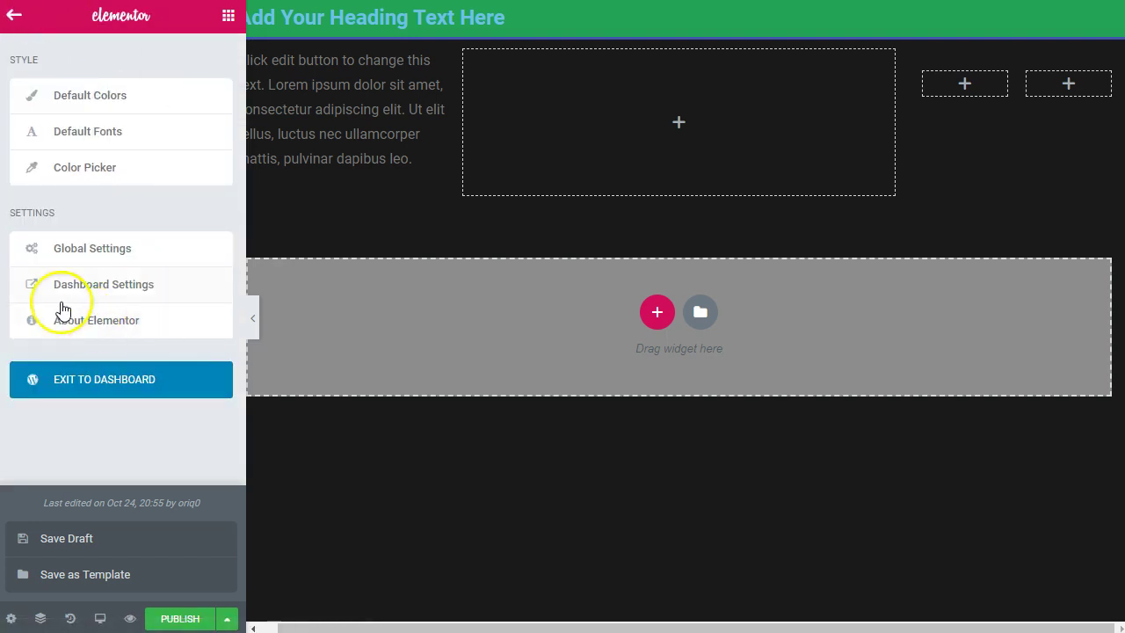
- Exit the editor to the WordPress dashboard, confirming leaving the page, and open Elementor's My Templates list
left_click(136, 385)
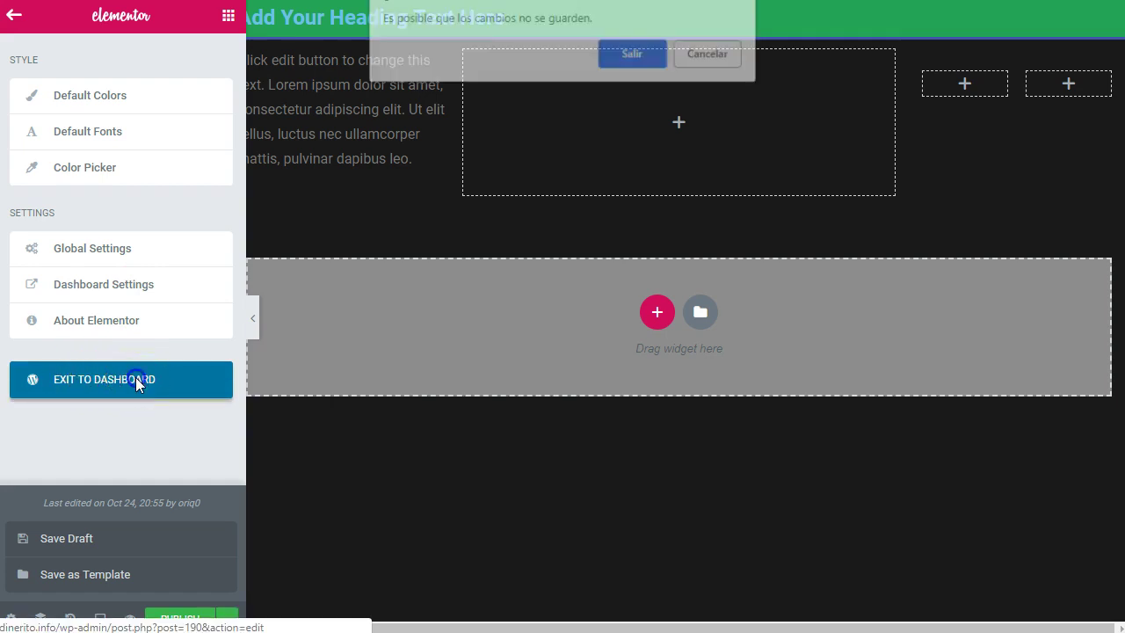
left_click(633, 53)
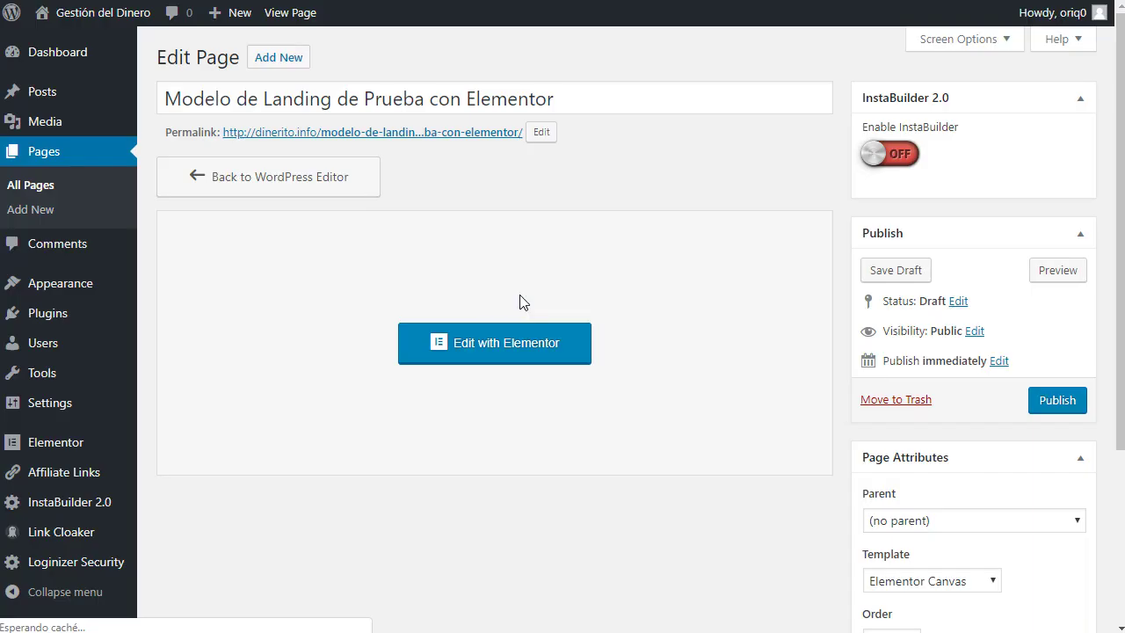
mouse_move(61, 440)
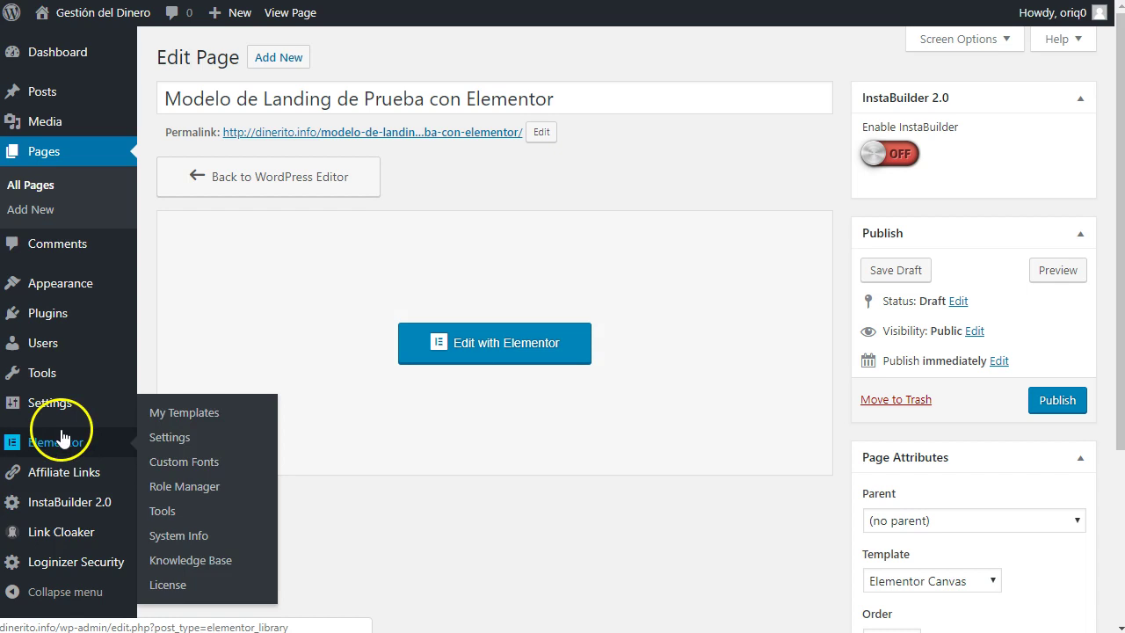
left_click(185, 413)
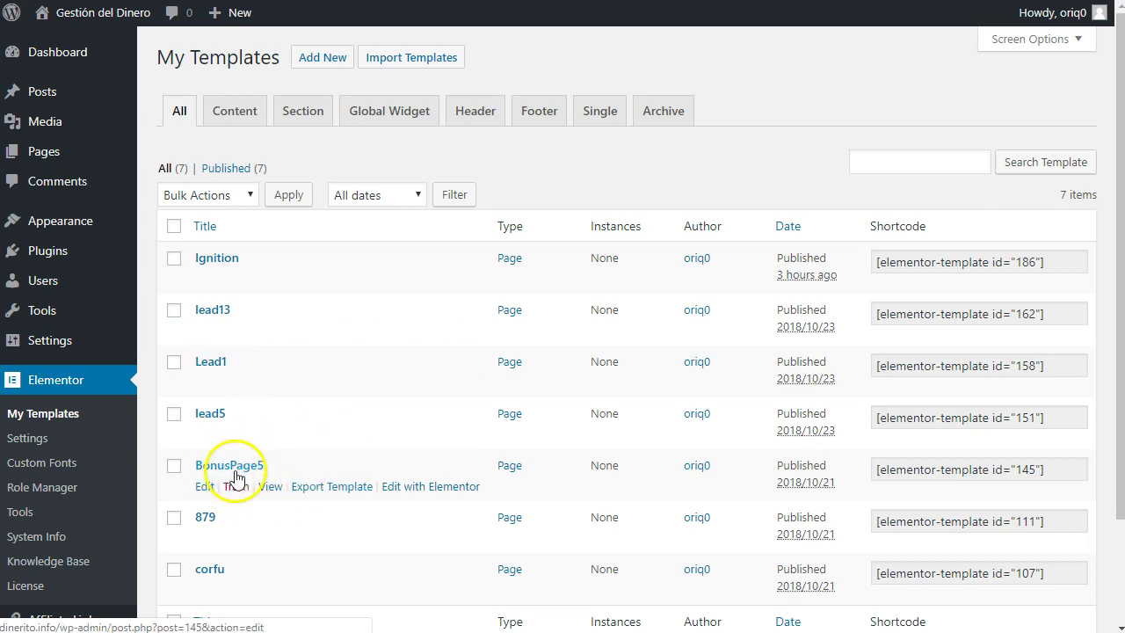
- Look through the saved templates and view the Ignition template's page
scroll(235, 477, "down", 1)
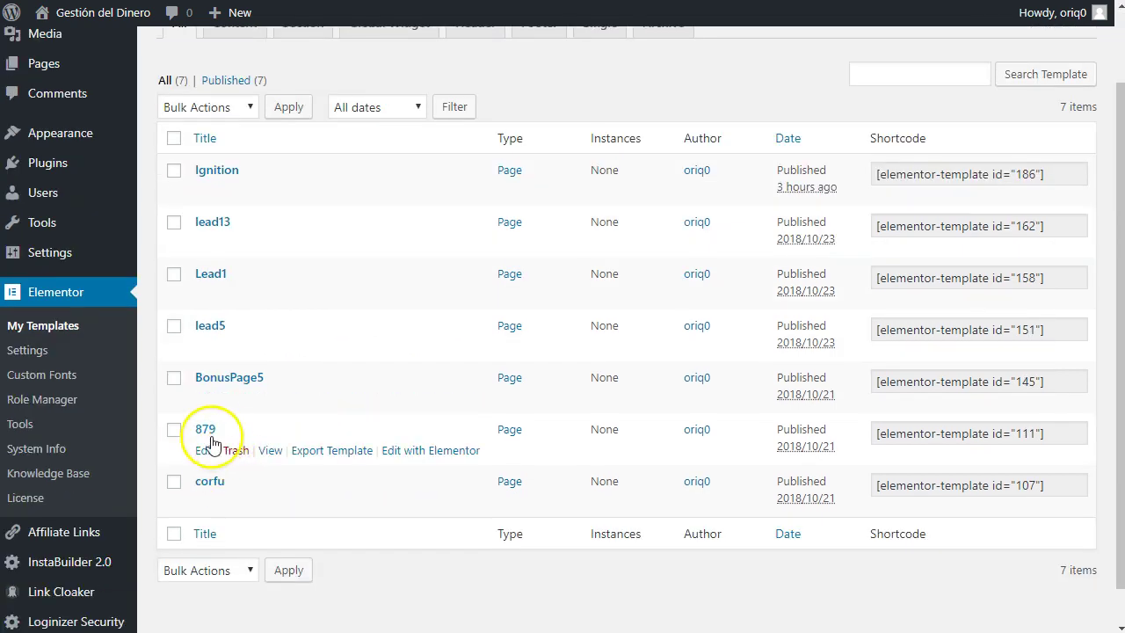
scroll(296, 452, "up", 1)
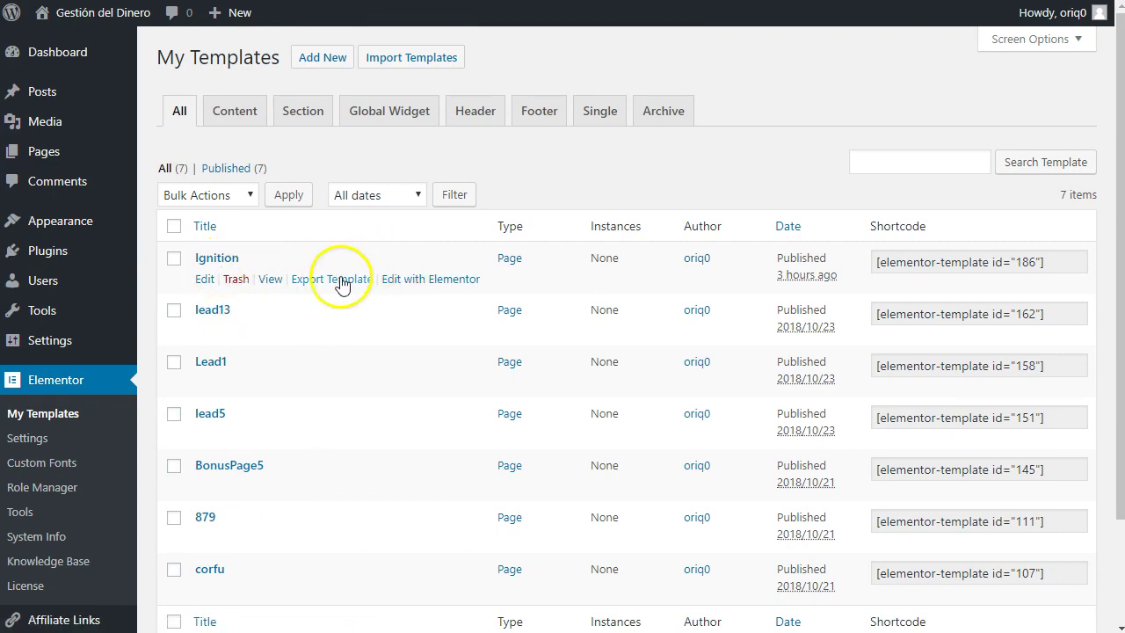
right_click(270, 280)
left_click(316, 297)
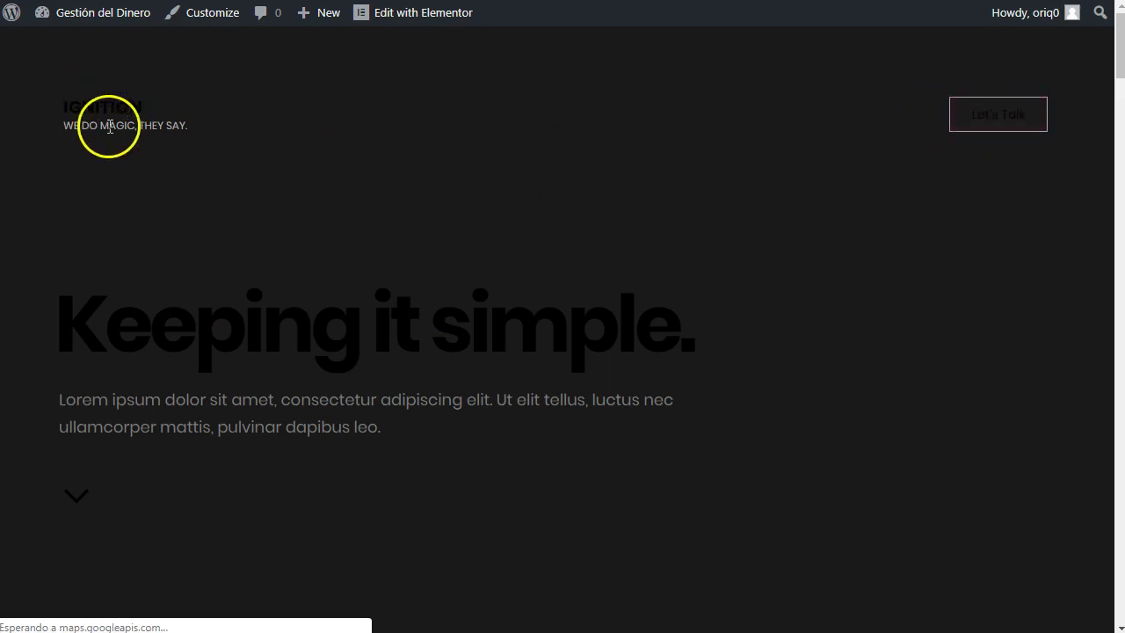
- Examine the Ignition template's page from its opening headline through the services, portfolio and contact sections
scroll(349, 226, "down", 2)
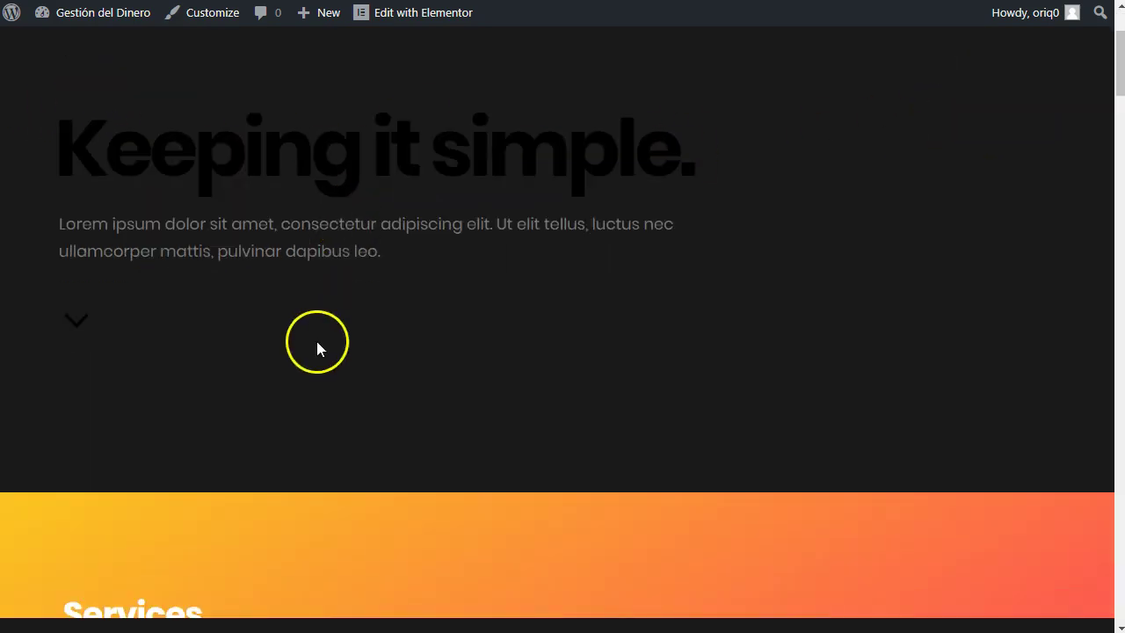
left_click(77, 322)
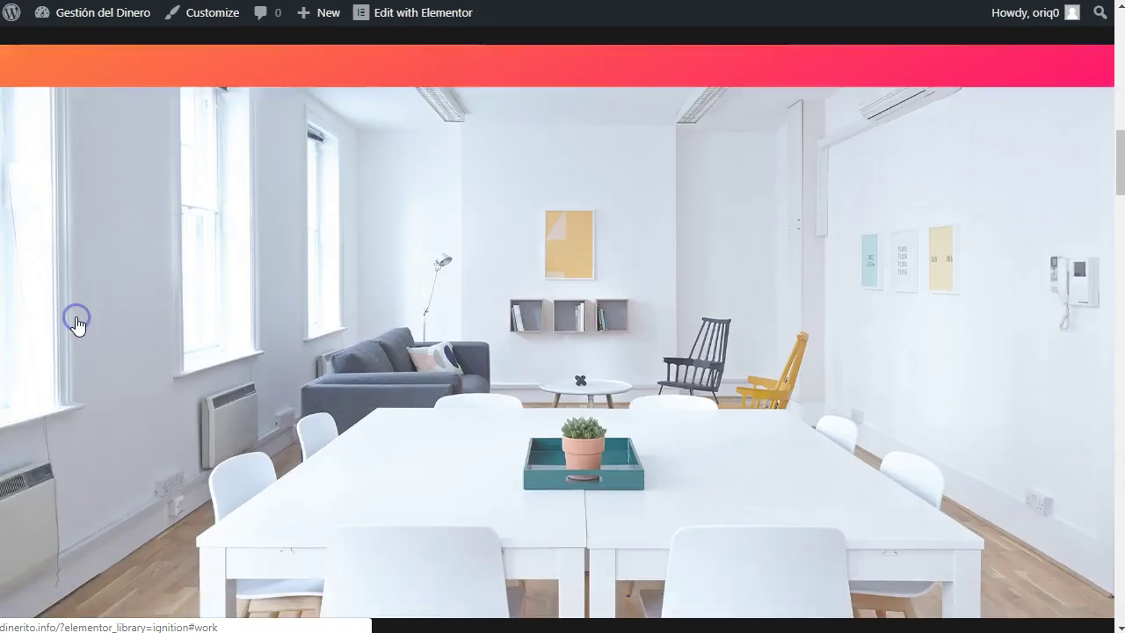
scroll(413, 329, "down", 20)
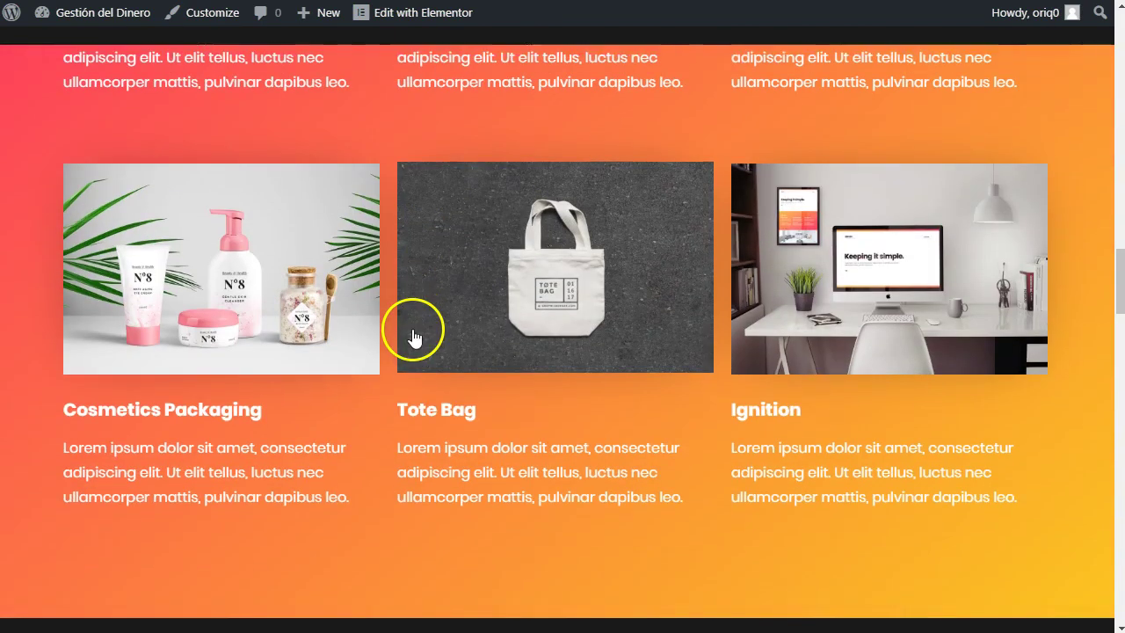
scroll(412, 337, "down", 15)
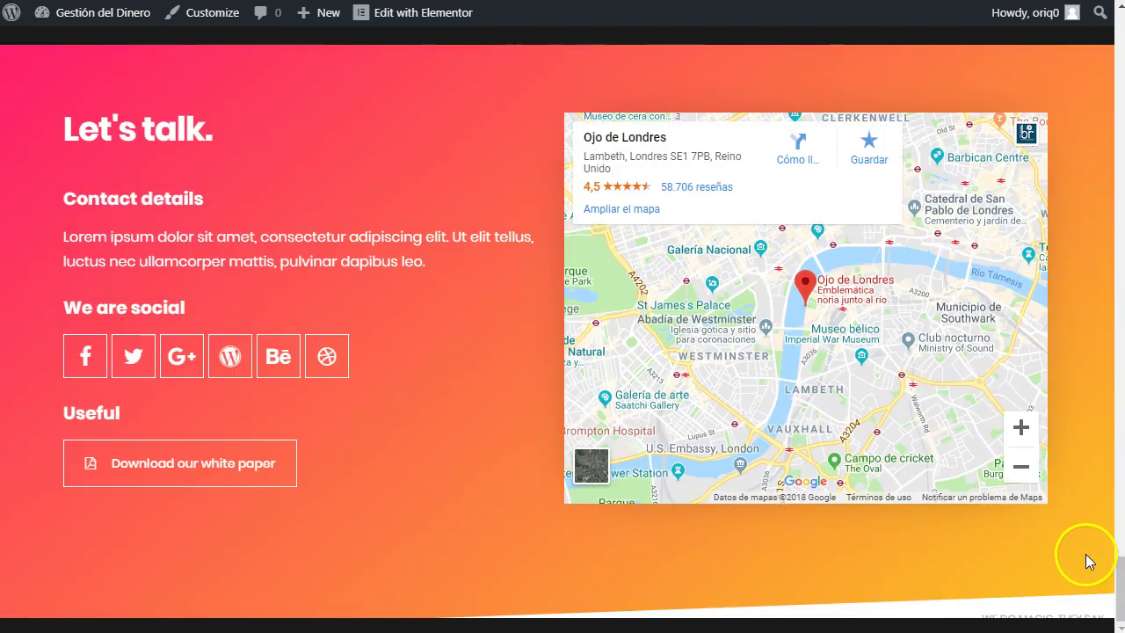
left_click_drag(1121, 588, 1106, 25)
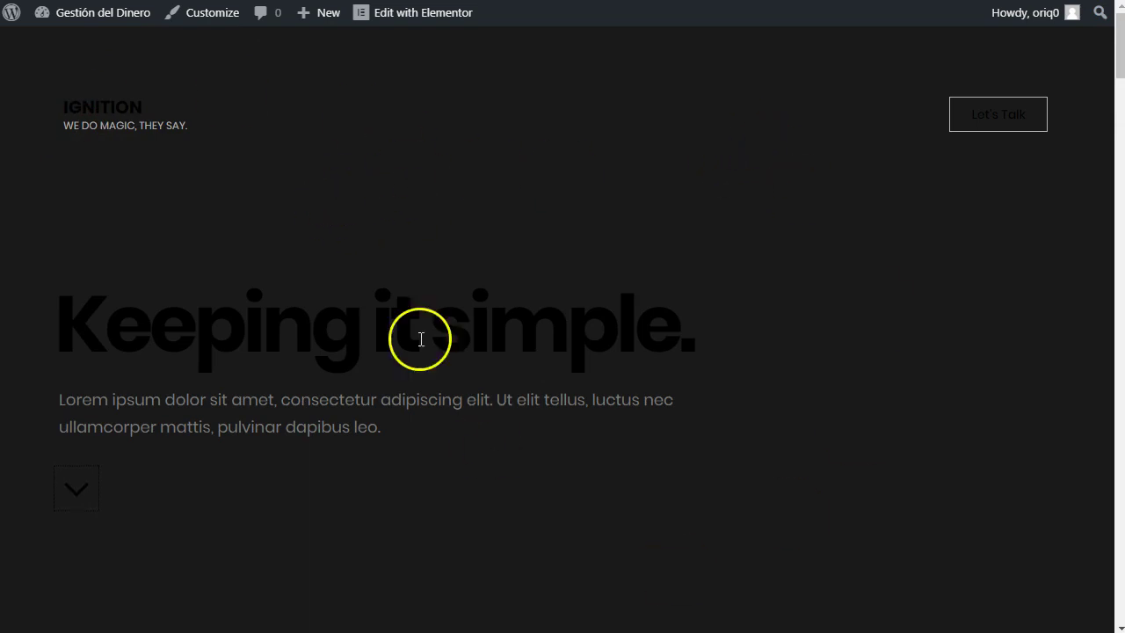
scroll(250, 306, "down", 2)
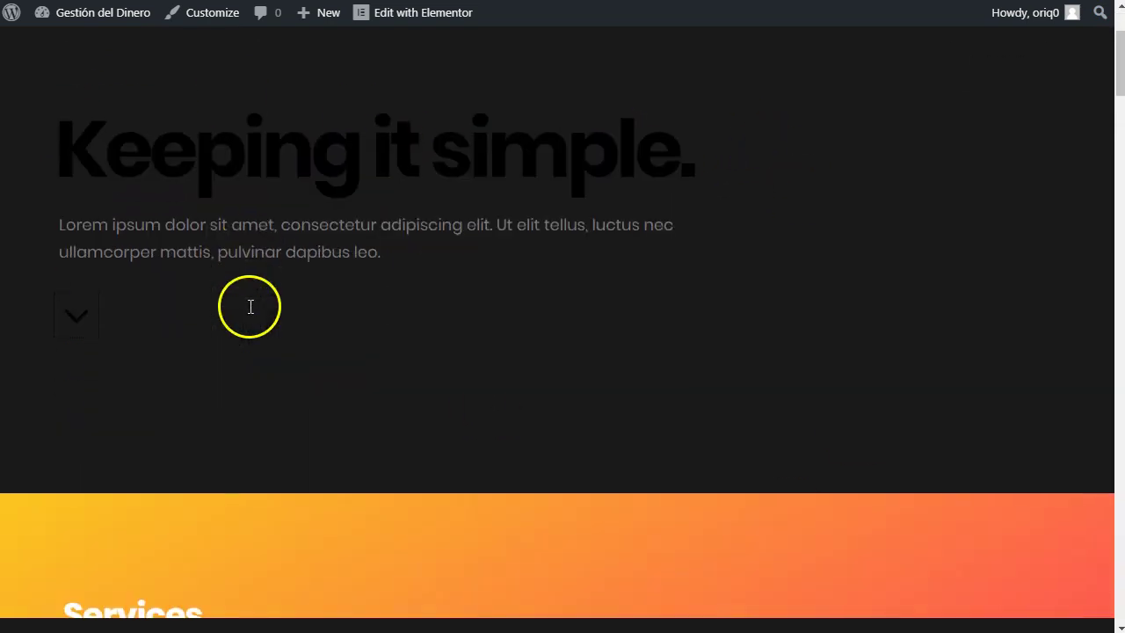
scroll(249, 306, "down", 4)
scroll(73, 329, "down", 2)
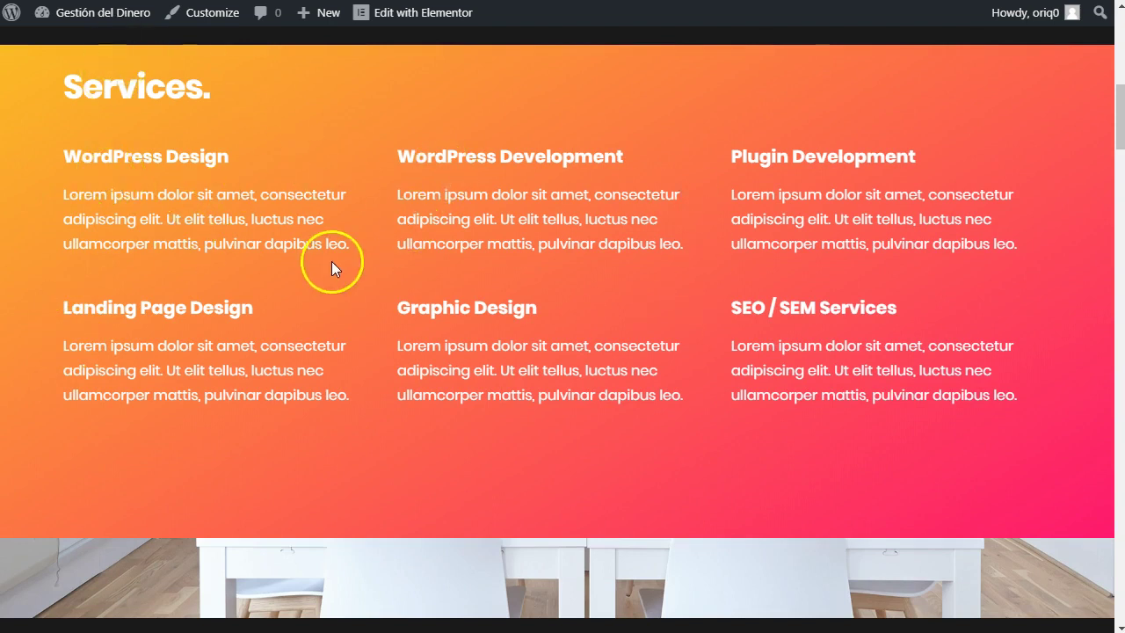
scroll(341, 324, "down", 15)
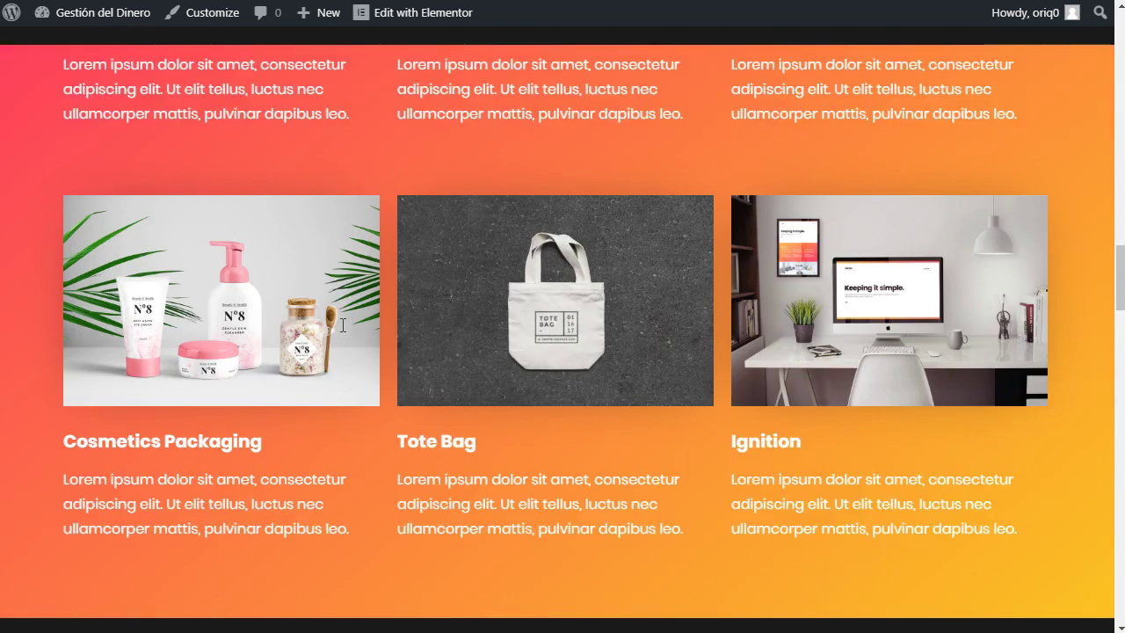
scroll(343, 325, "down", 1)
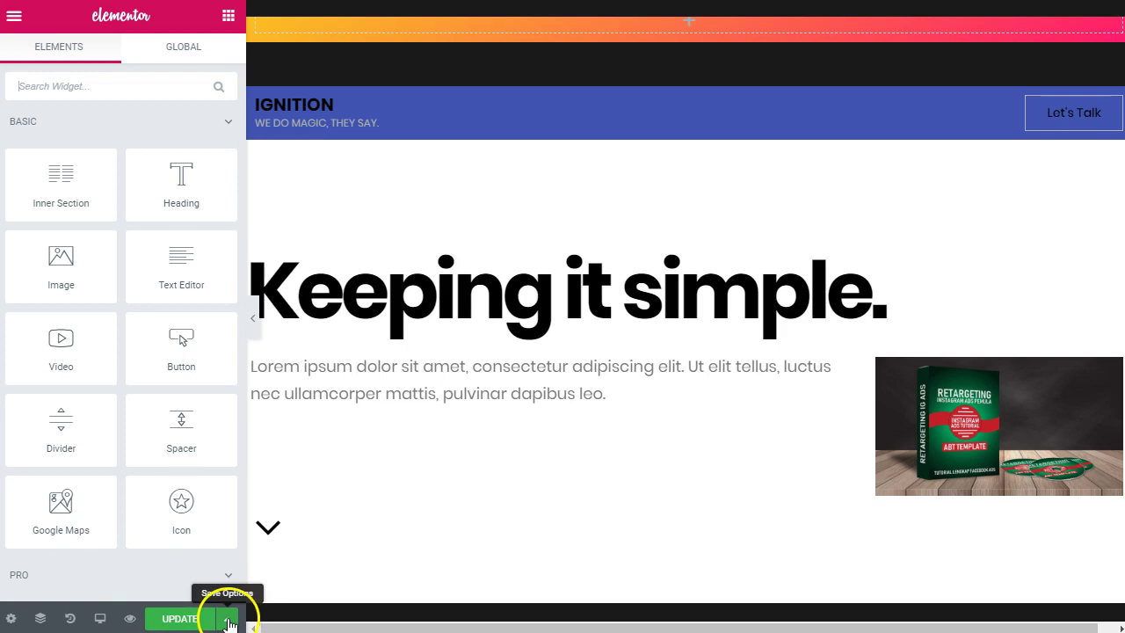
- Show the editor's save options for the page with the Ignition header
left_click(226, 619)
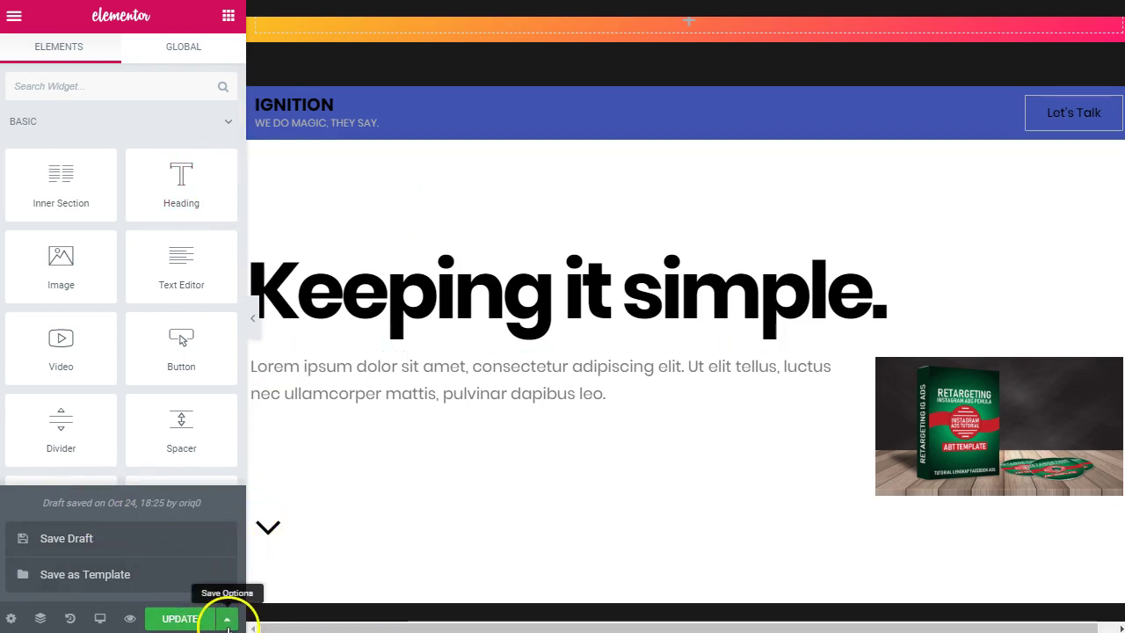
- Update the page to save the current changes and open its preview
left_click(227, 618)
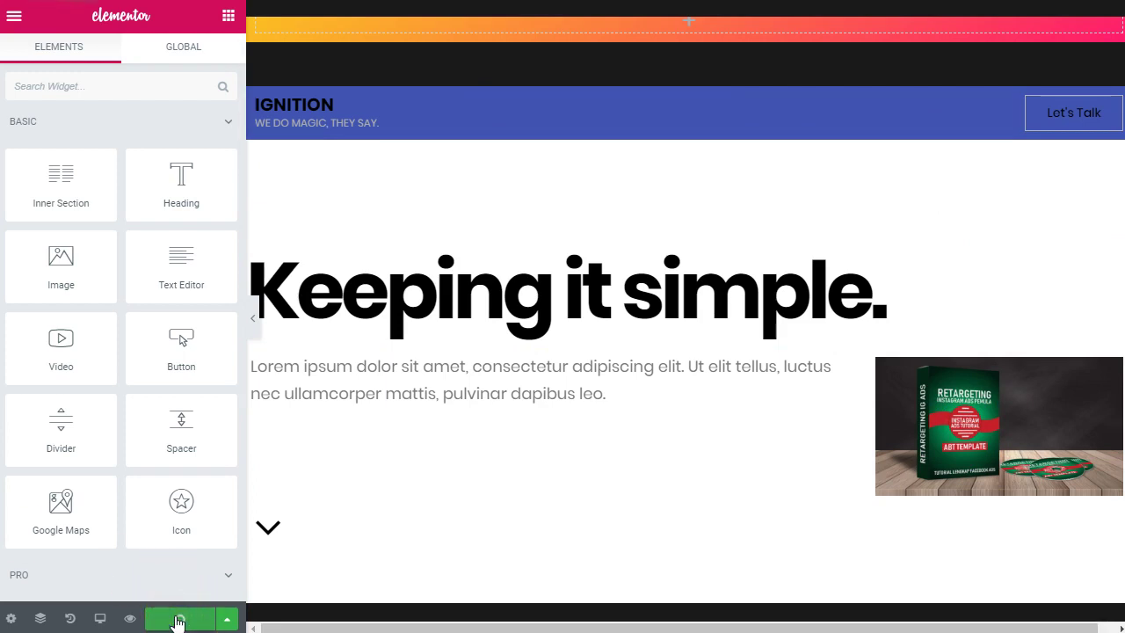
left_click(129, 619)
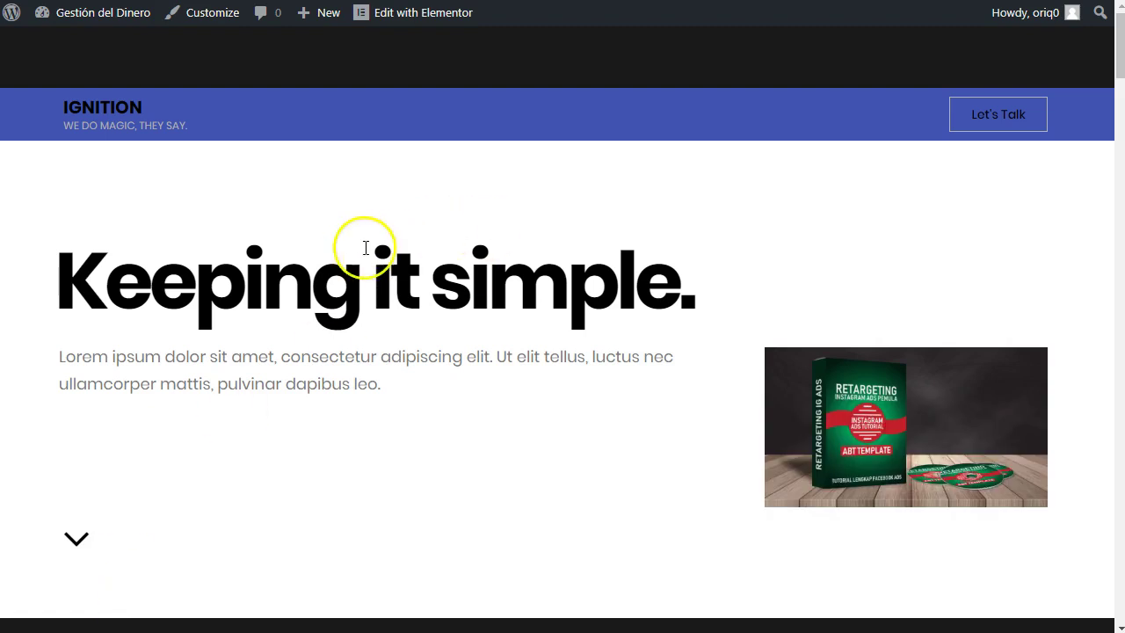
- Review the previewed page from the header through the services, selected work, team and contact sections
scroll(389, 260, "down", 1)
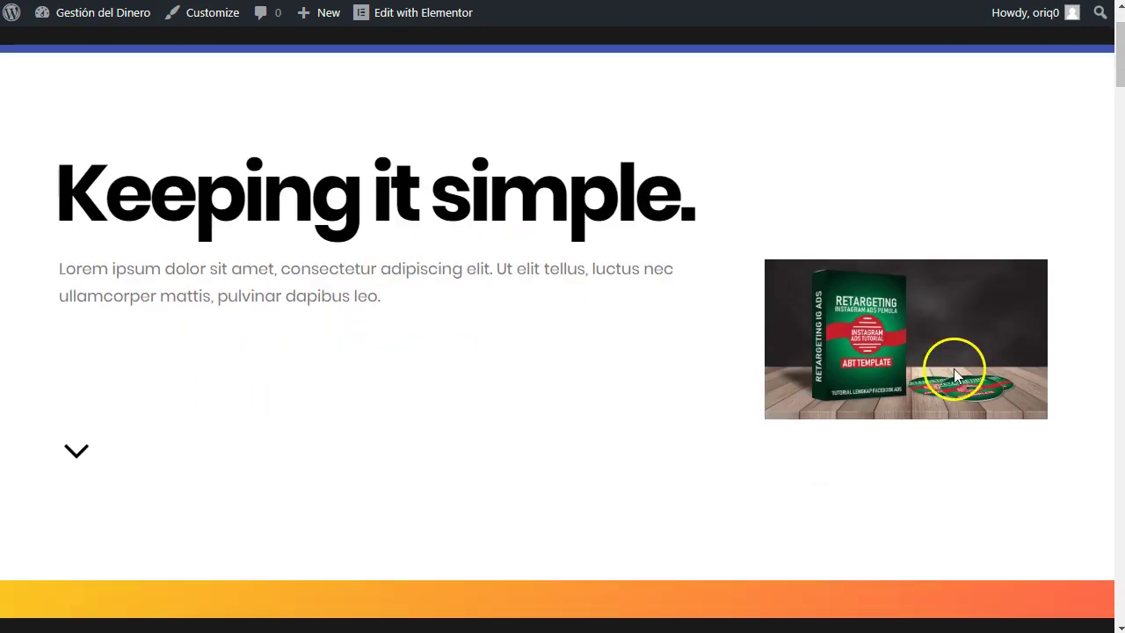
scroll(315, 332, "down", 10)
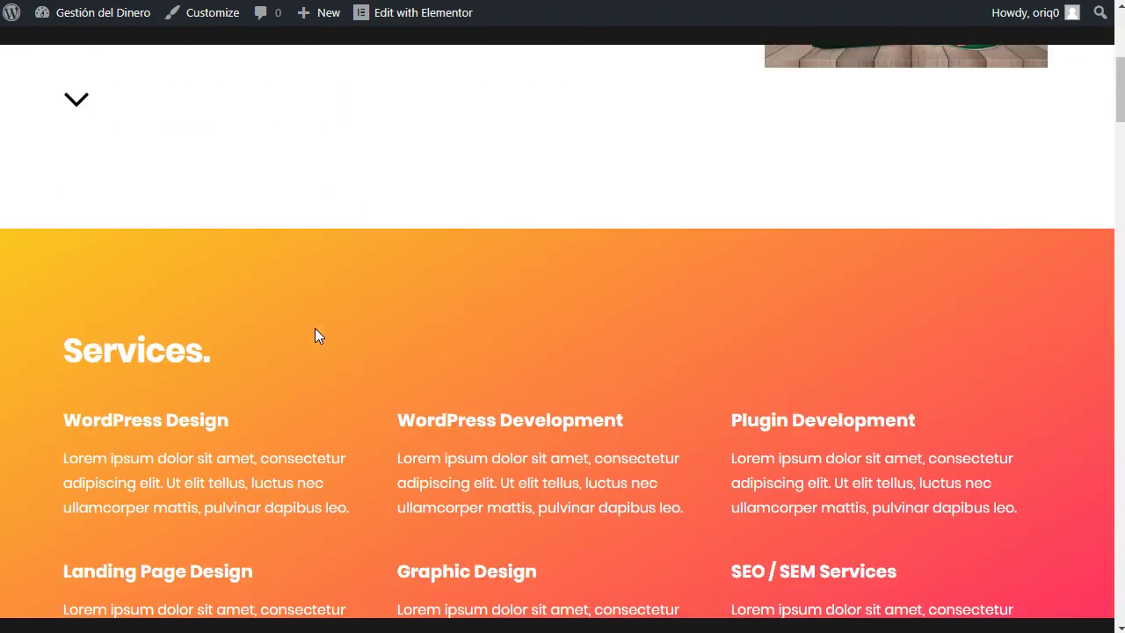
scroll(314, 334, "down", 7)
scroll(538, 217, "up", 4)
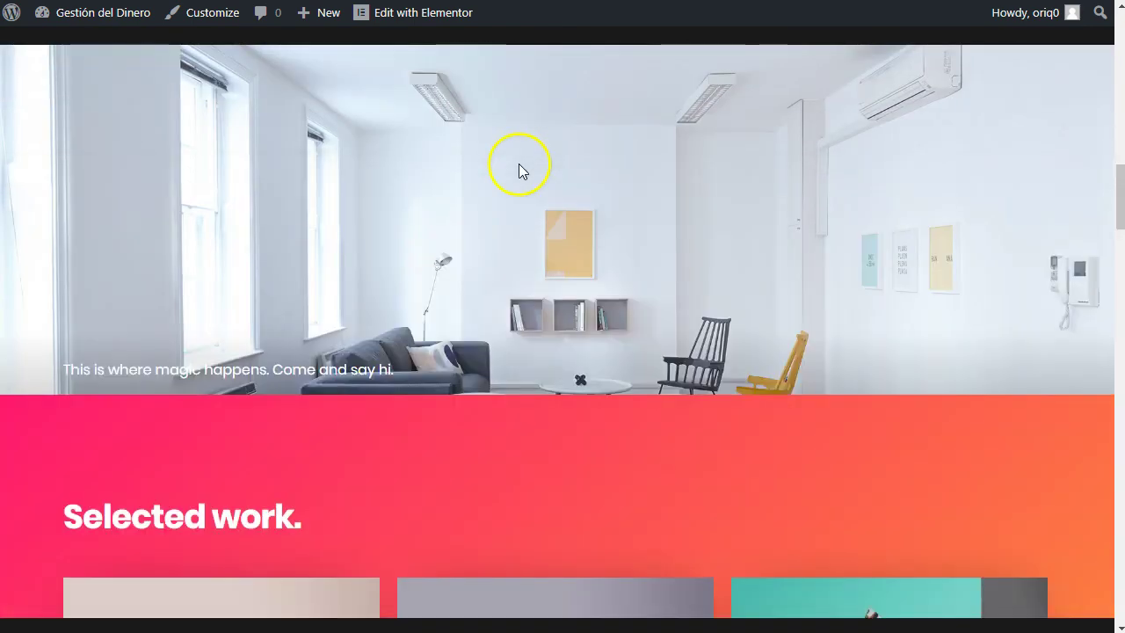
scroll(407, 261, "down", 10)
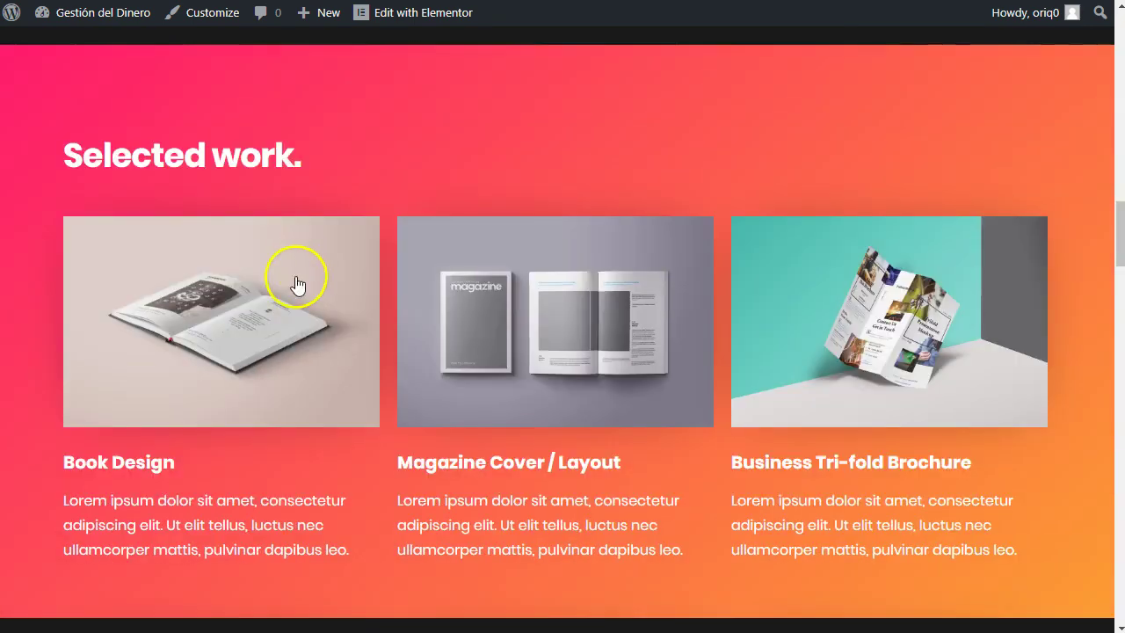
scroll(296, 330, "down", 3)
scroll(294, 327, "up", 9)
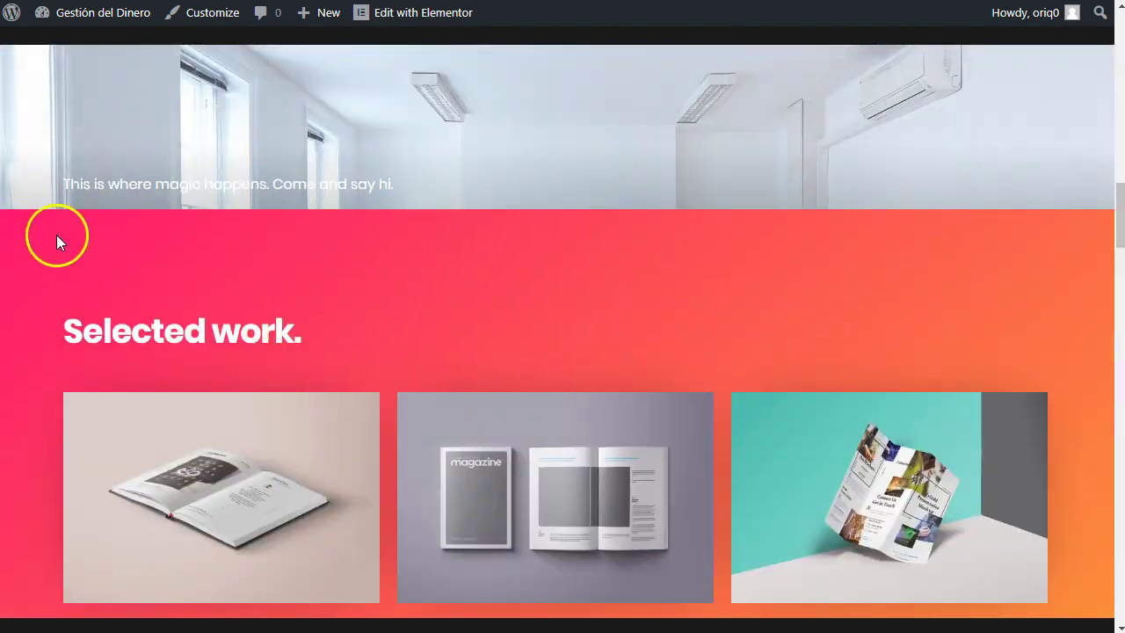
scroll(30, 247, "down", 7)
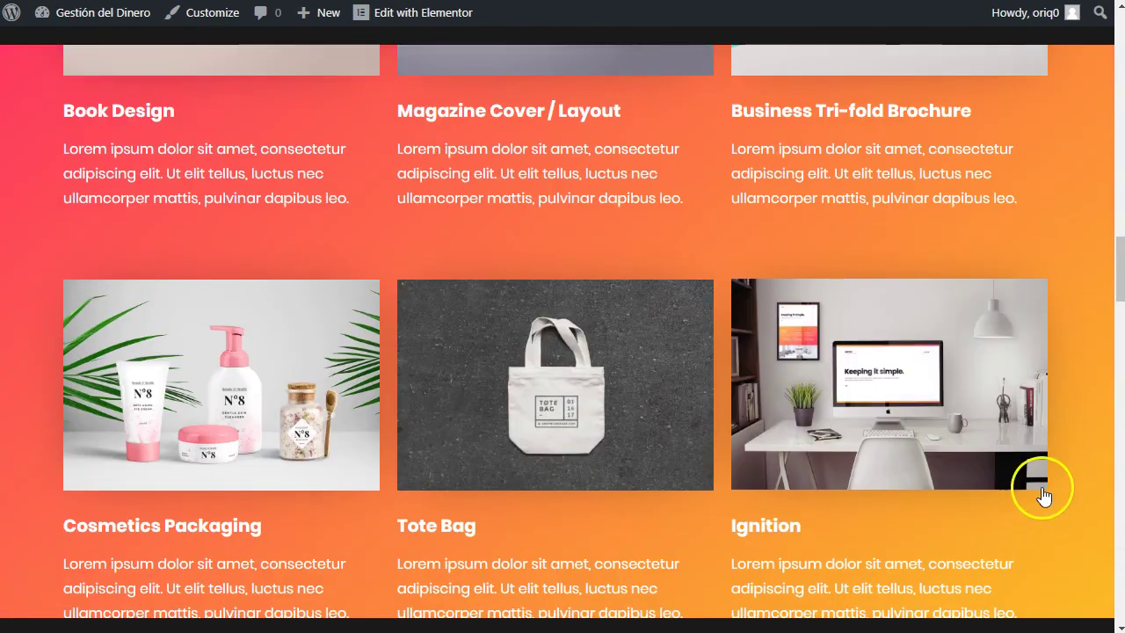
scroll(1072, 492, "down", 3)
scroll(296, 392, "down", 2)
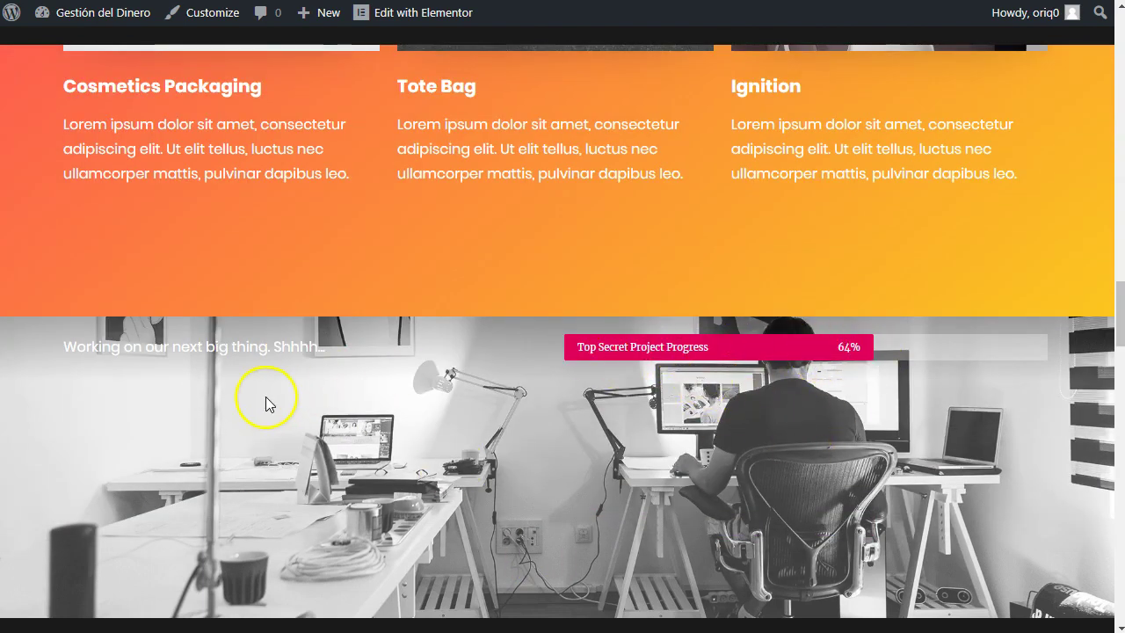
scroll(268, 404, "down", 5)
scroll(245, 304, "down", 7)
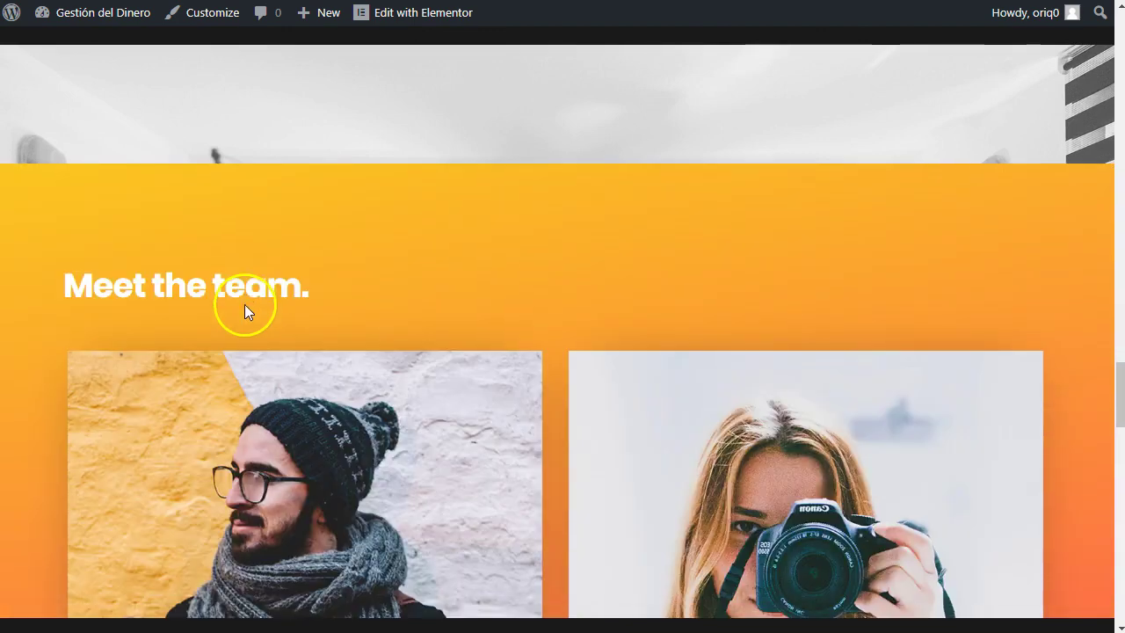
scroll(244, 304, "down", 15)
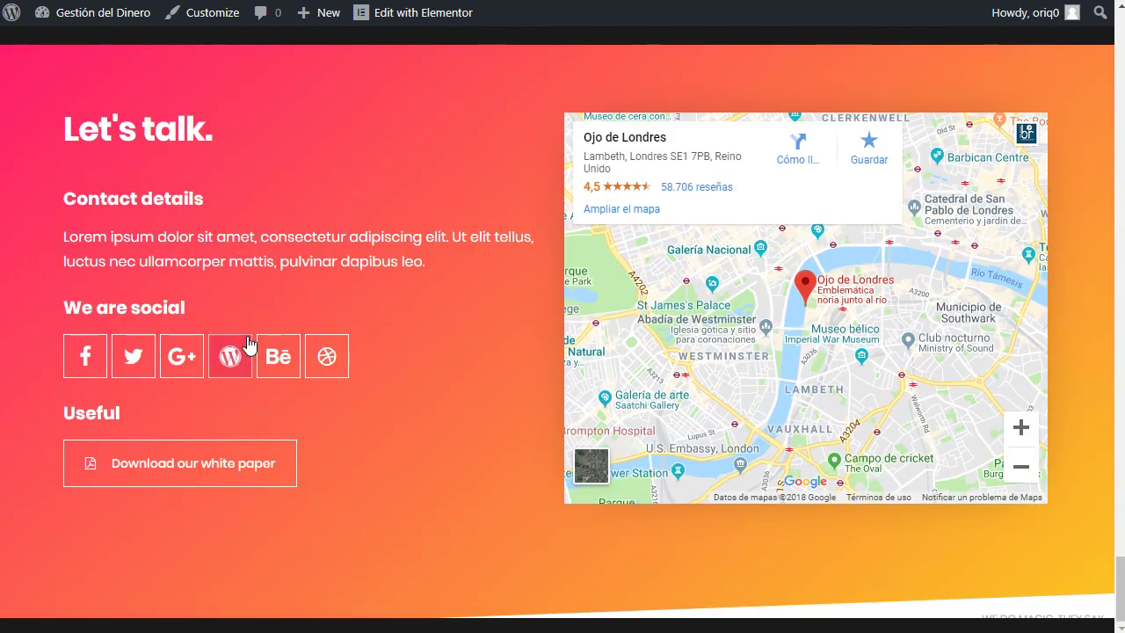
left_click(798, 346)
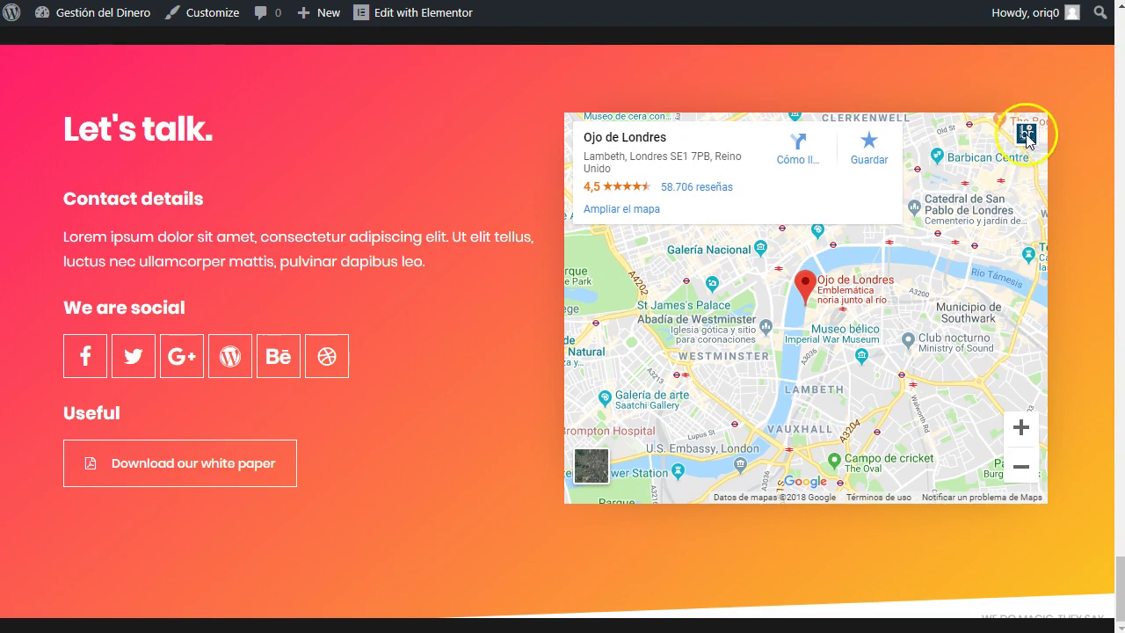
scroll(455, 203, "up", 20)
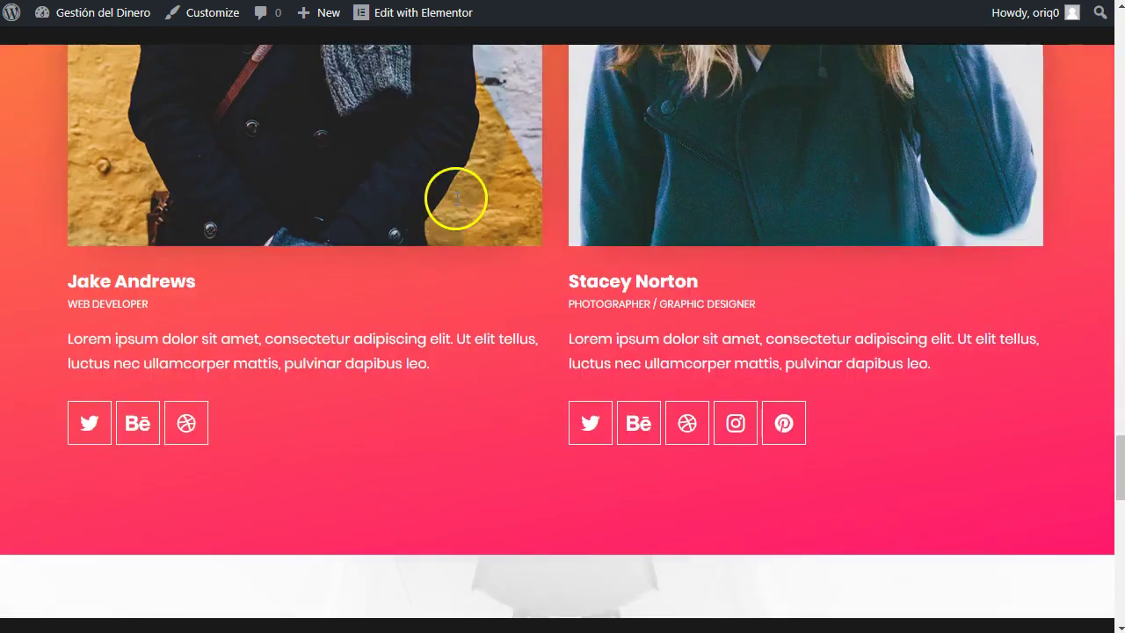
scroll(455, 198, "up", 10)
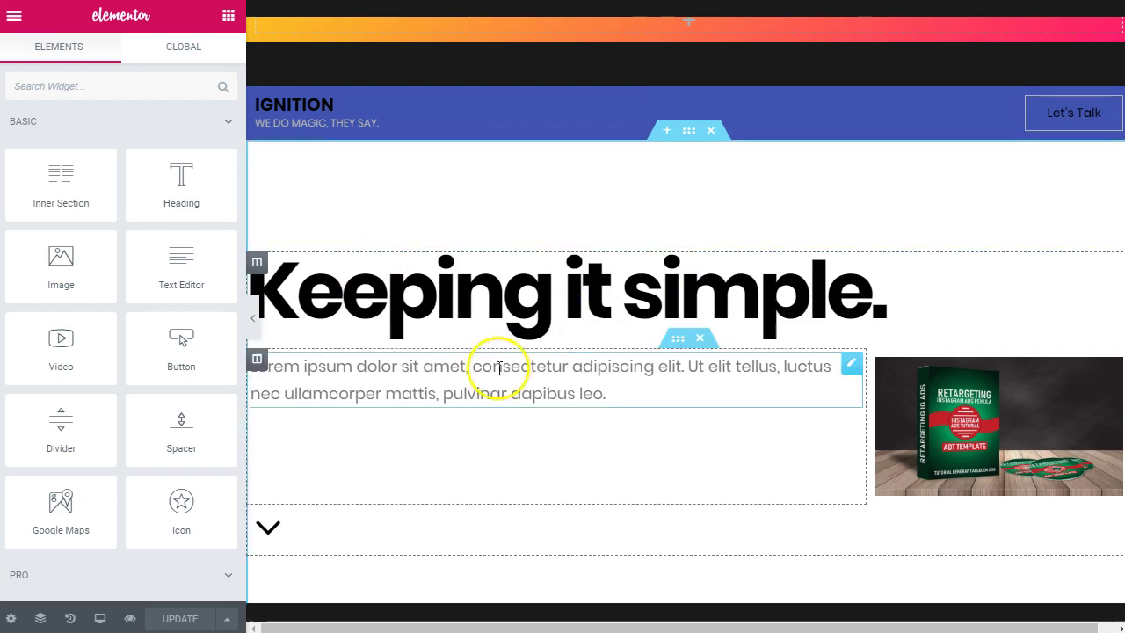
- Return to the editor and open the Services section's background style settings to examine its gradient
scroll(466, 389, "down", 3)
scroll(465, 389, "down", 4)
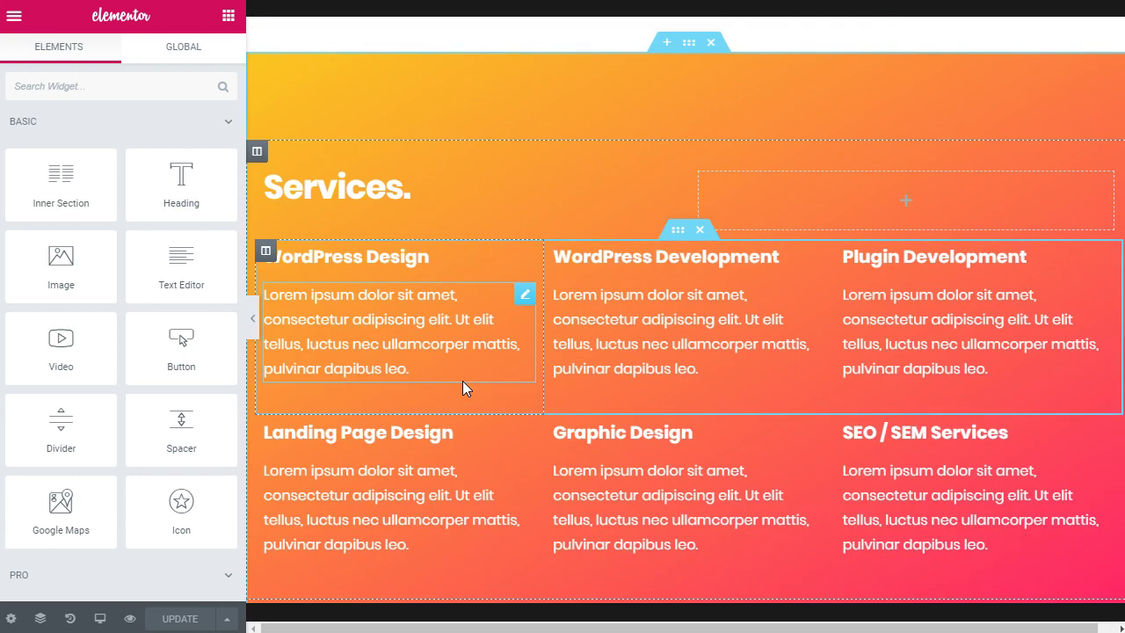
left_click(754, 319)
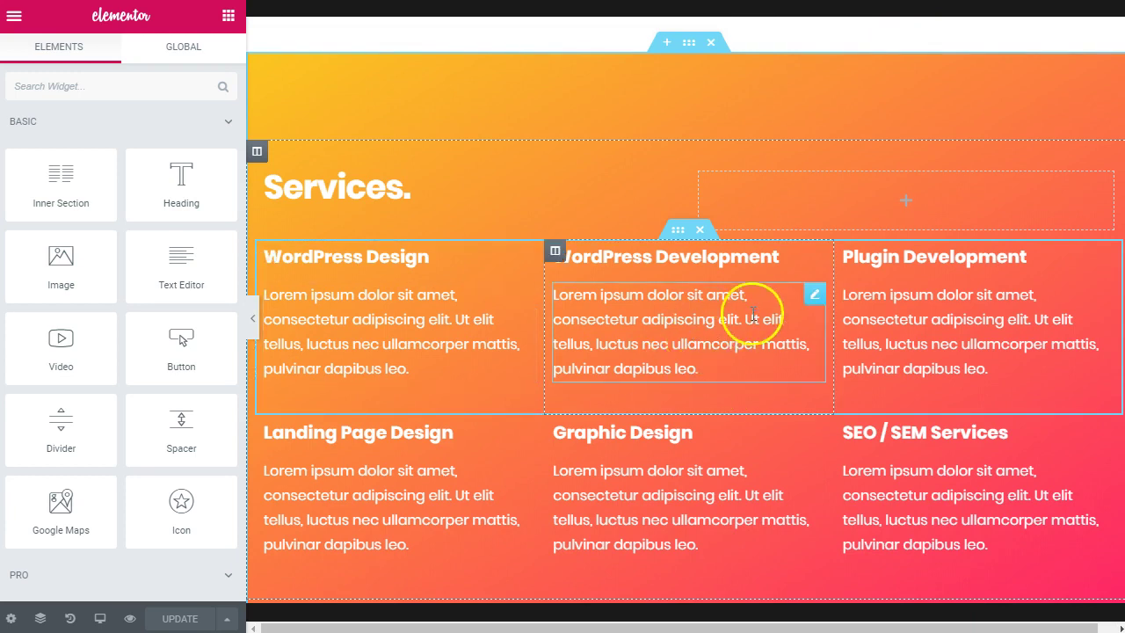
scroll(579, 346, "down", 2)
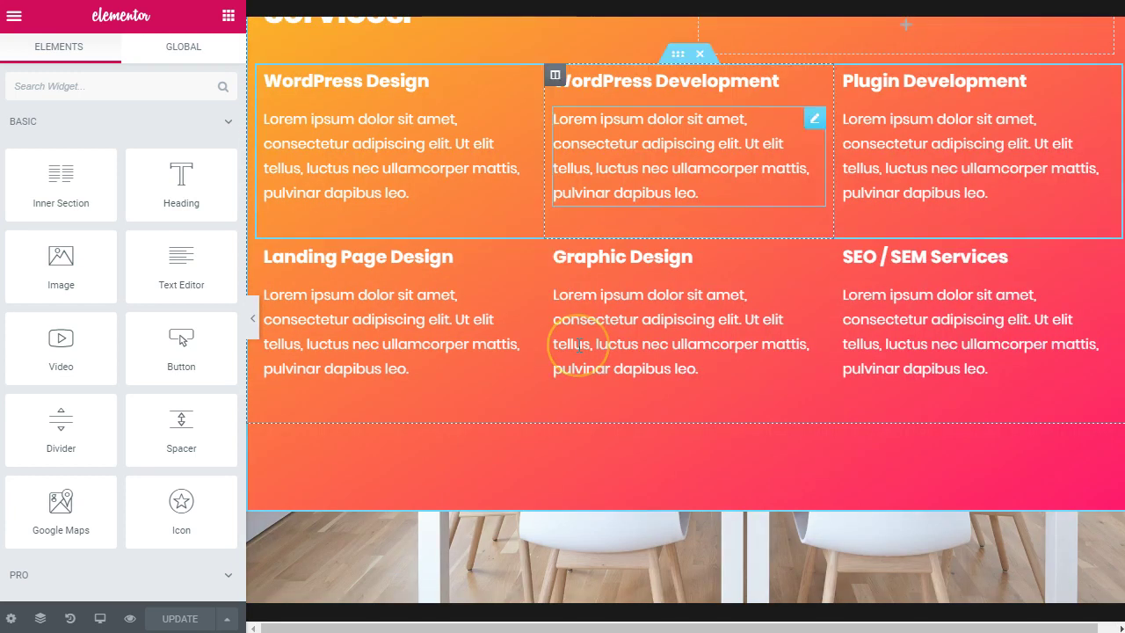
scroll(490, 476, "up", 7)
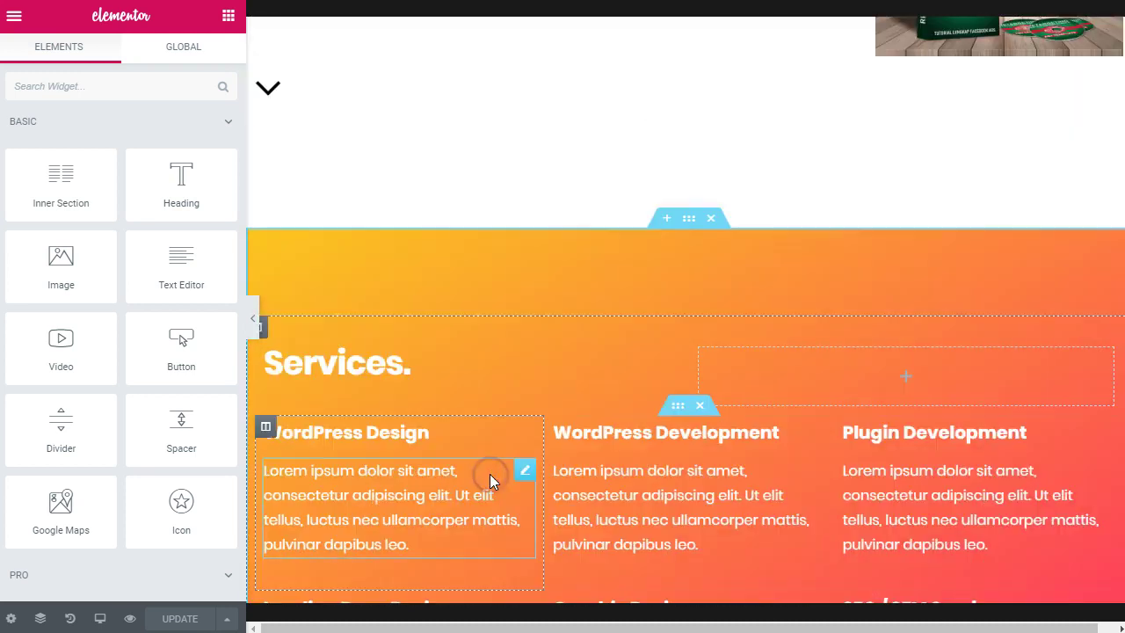
scroll(849, 484, "down", 4)
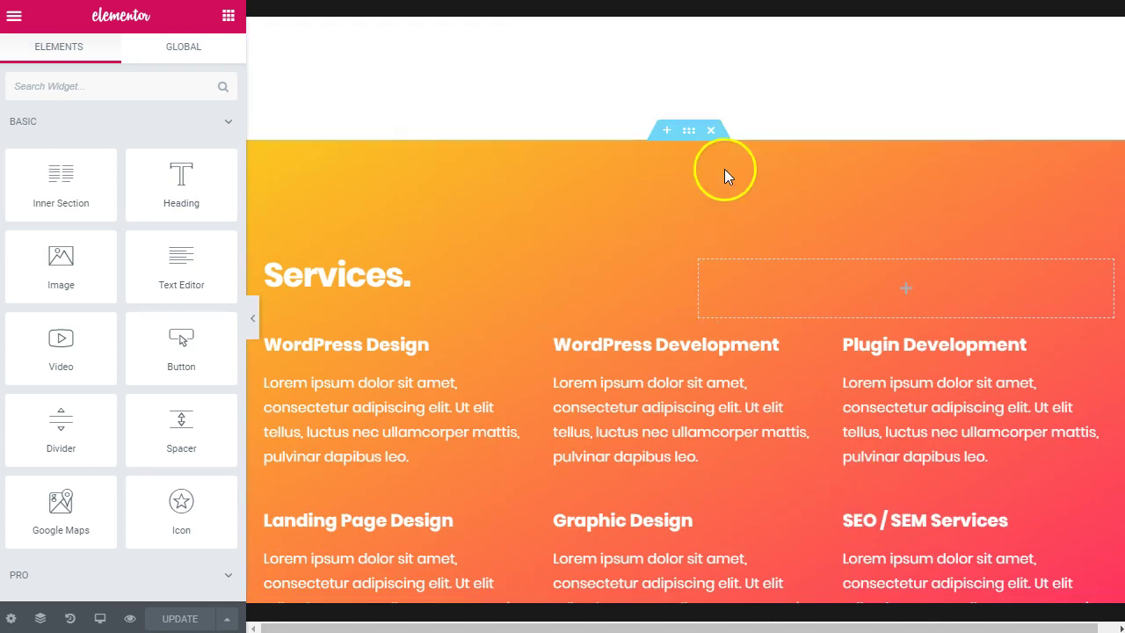
left_click(688, 132)
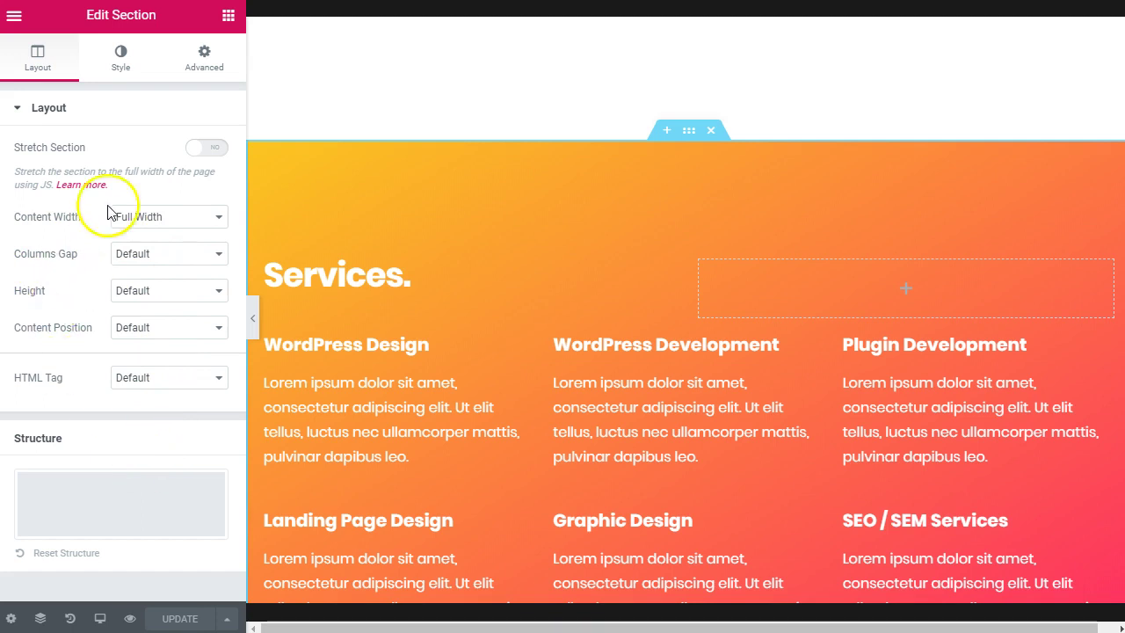
left_click(115, 64)
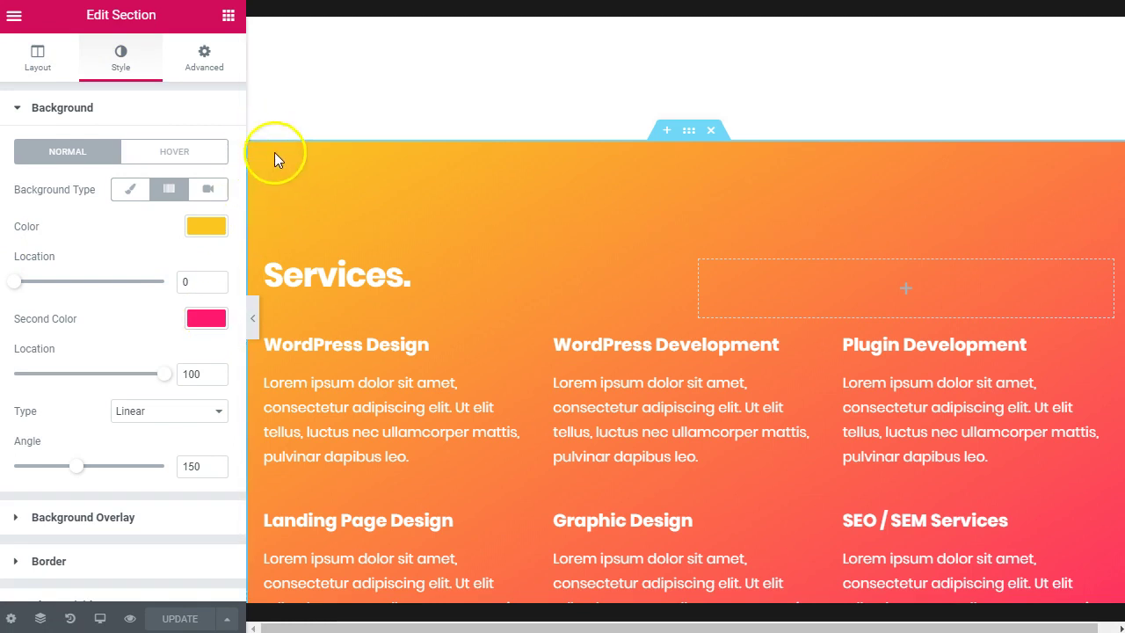
scroll(867, 401, "down", 4)
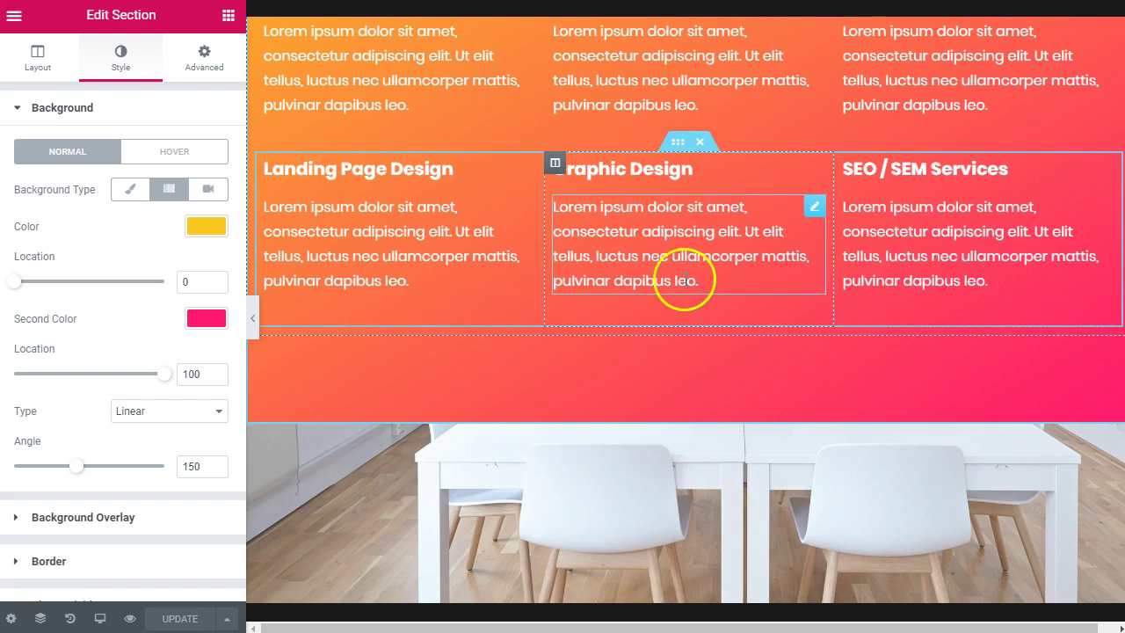
scroll(271, 344, "up", 2)
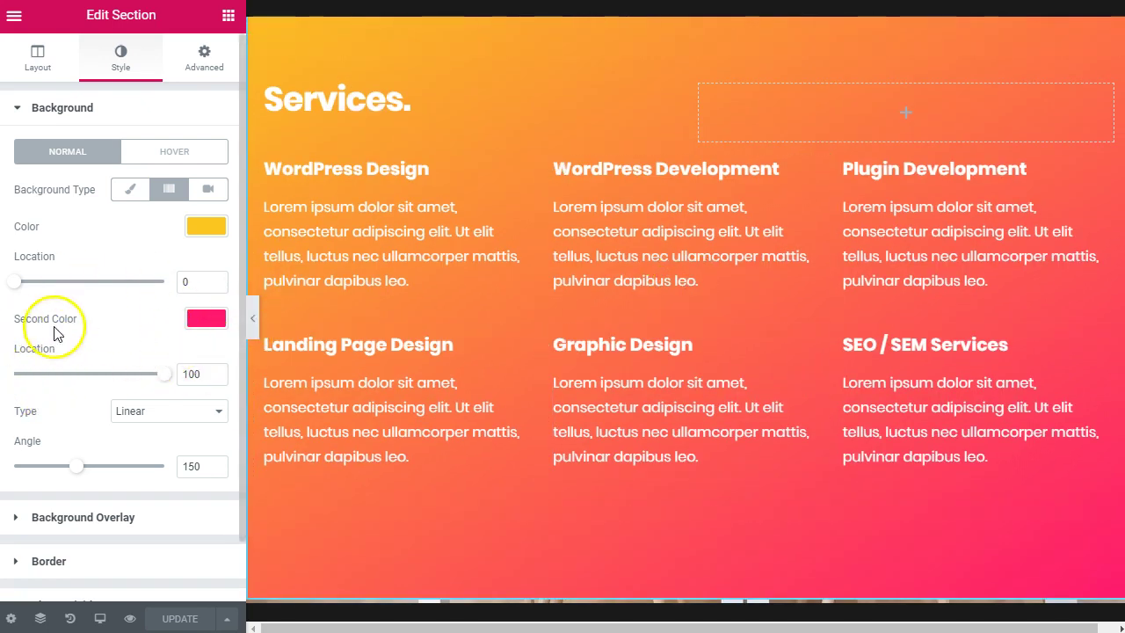
- Try the Radial gradient type on the Services section's background
scroll(52, 440, "down", 1)
left_click(186, 349)
left_click(167, 378)
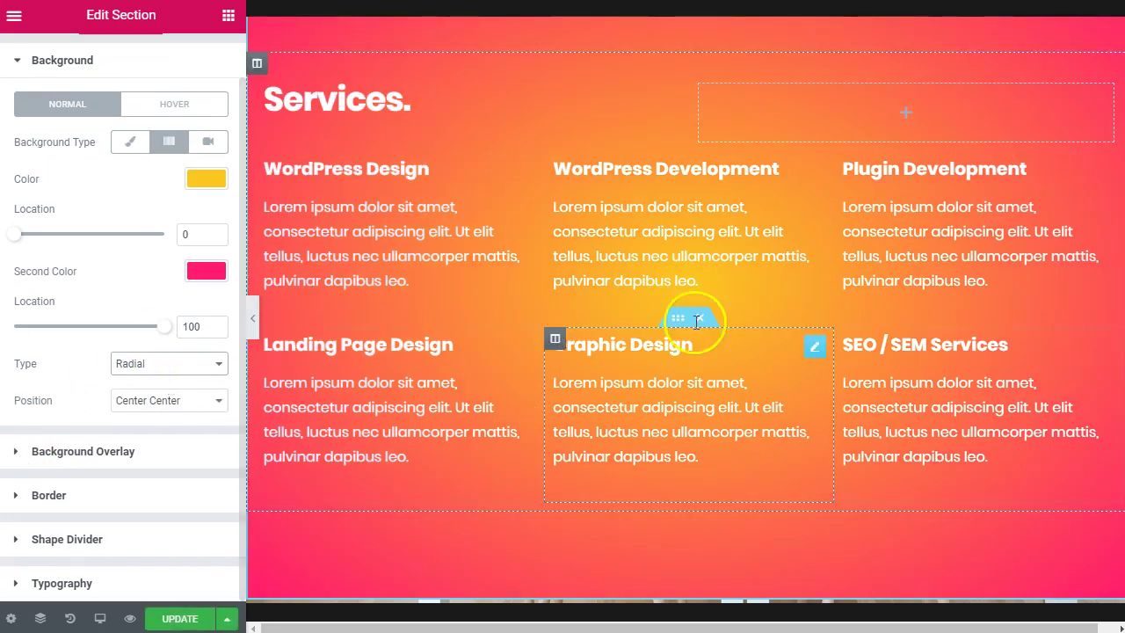
- Set the Services section's background gradient to Linear with an angle of 100
left_click(194, 365)
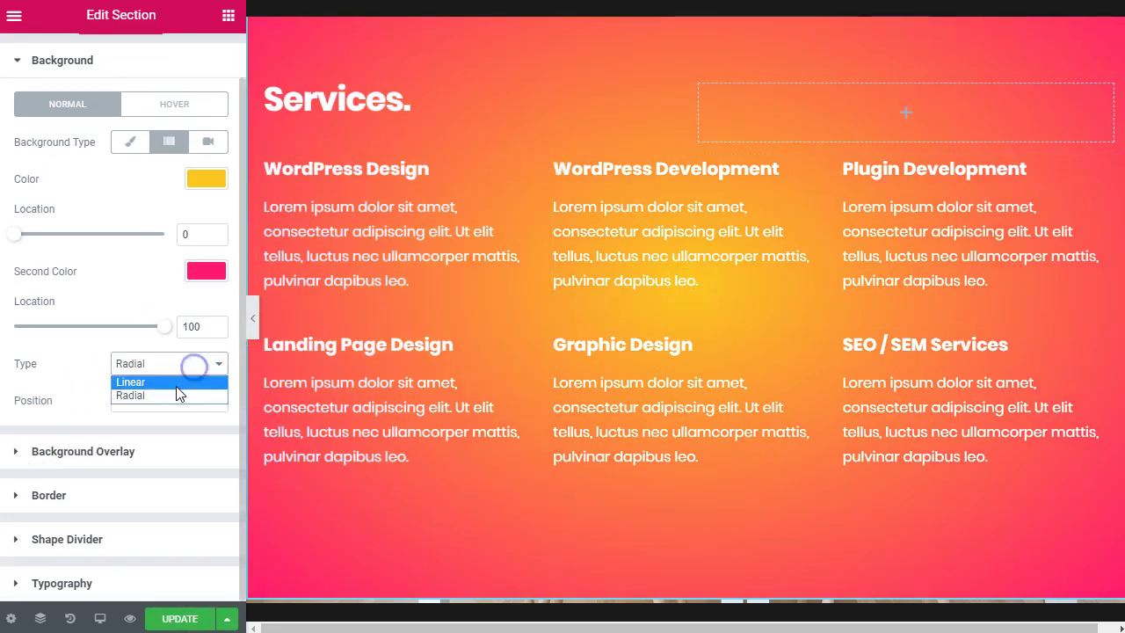
left_click(176, 382)
left_click_drag(89, 400, 60, 411)
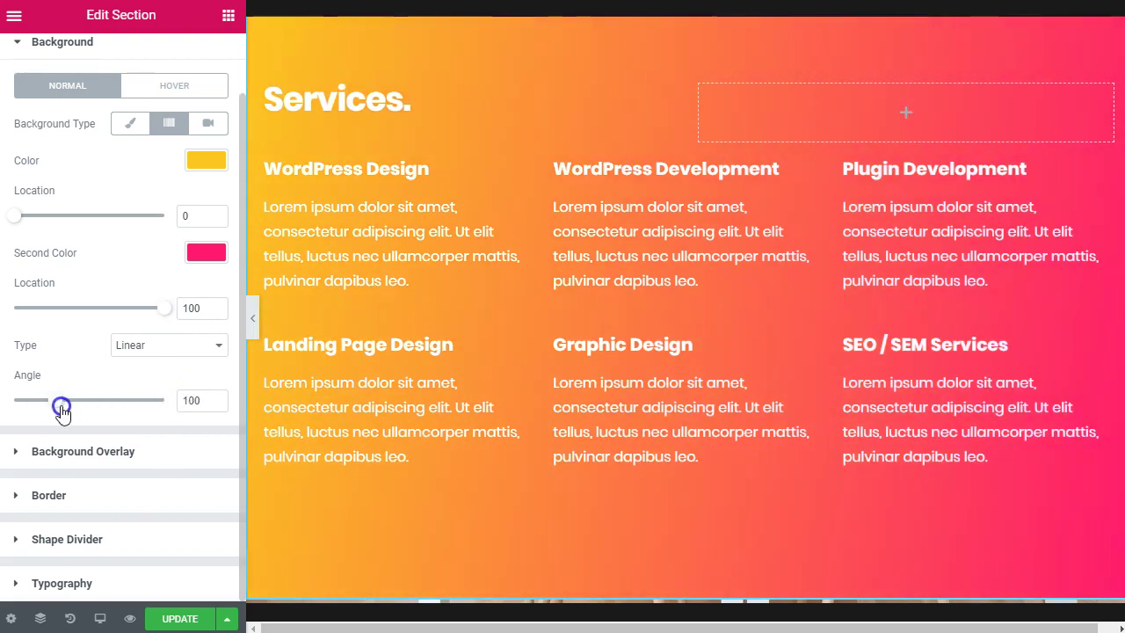
scroll(714, 389, "down", 2)
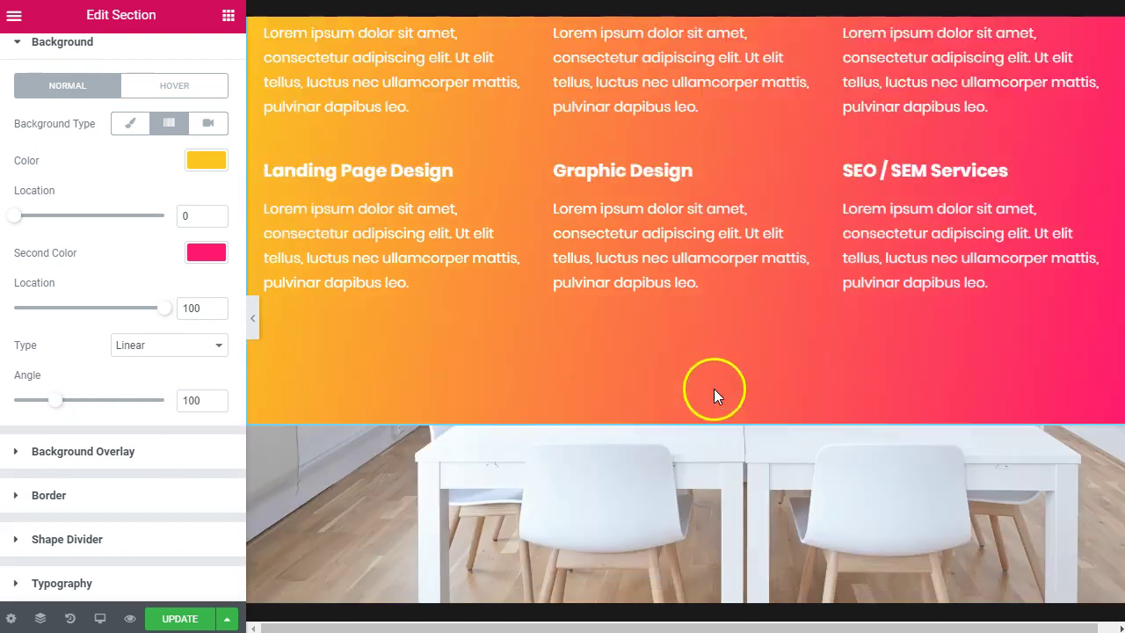
scroll(712, 397, "up", 5)
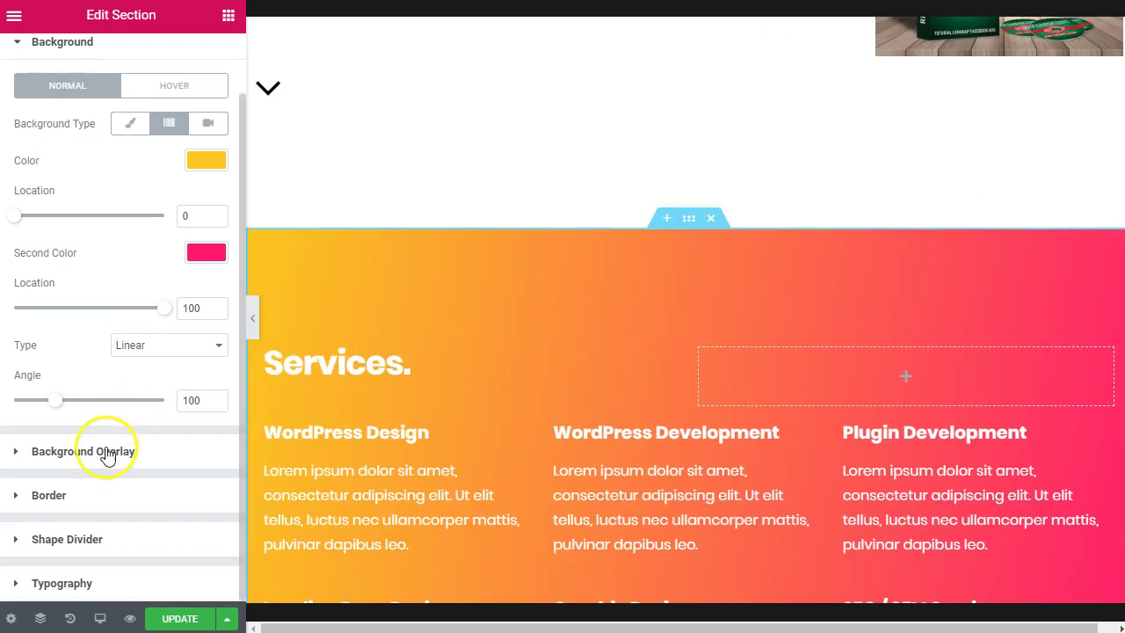
- Look through the Services section's background overlay, border, shape divider, advanced and layout settings, then return to the widget list
left_click(79, 454)
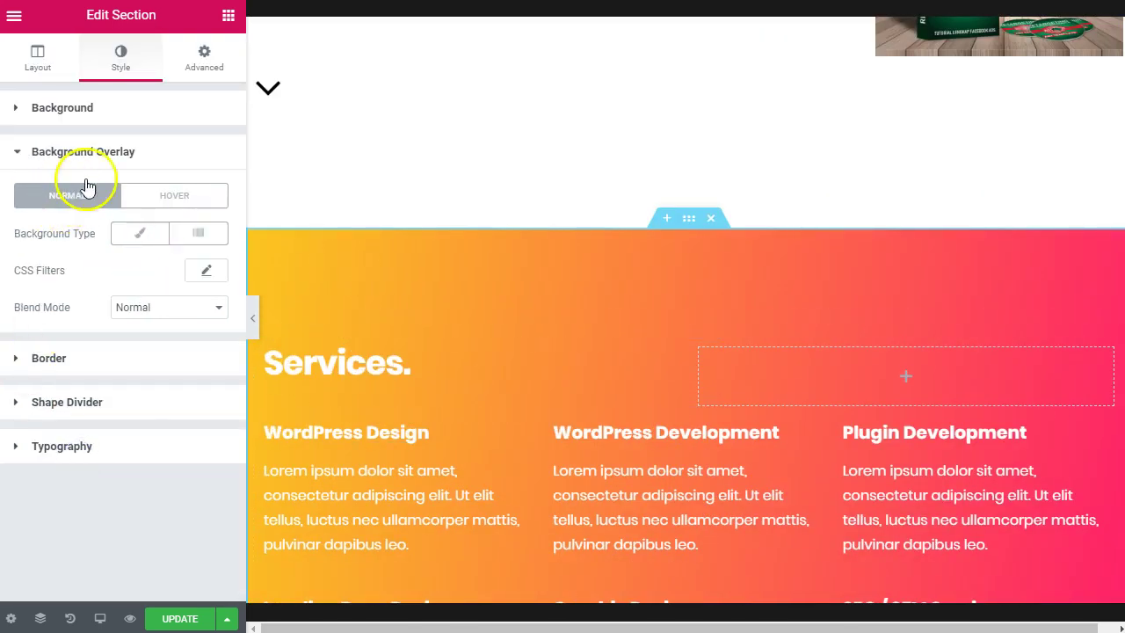
left_click(68, 360)
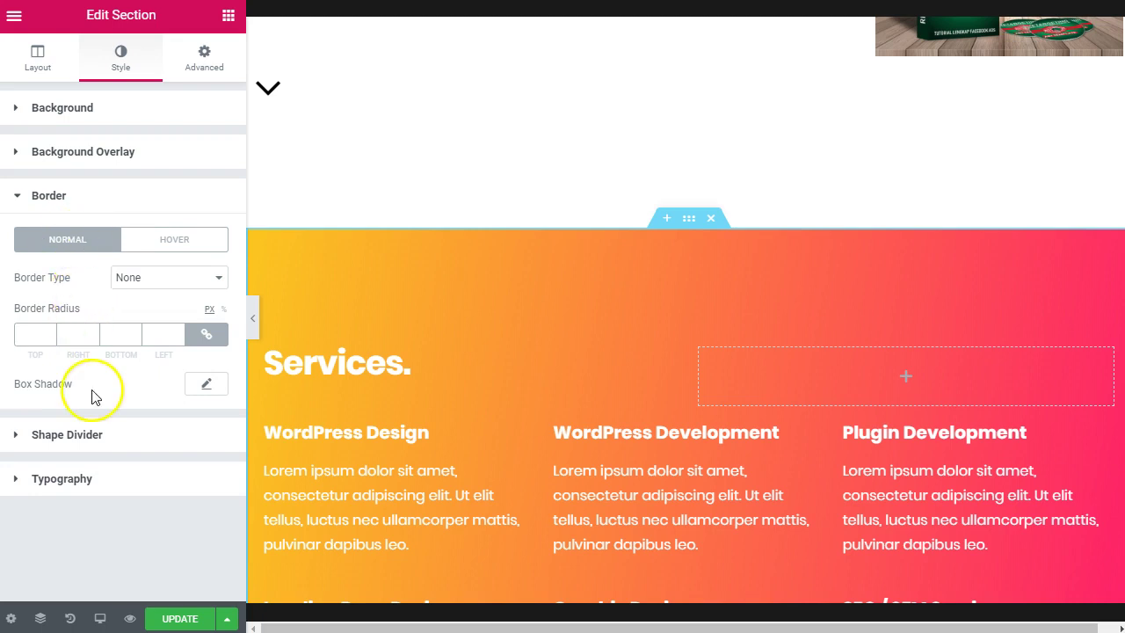
left_click(75, 435)
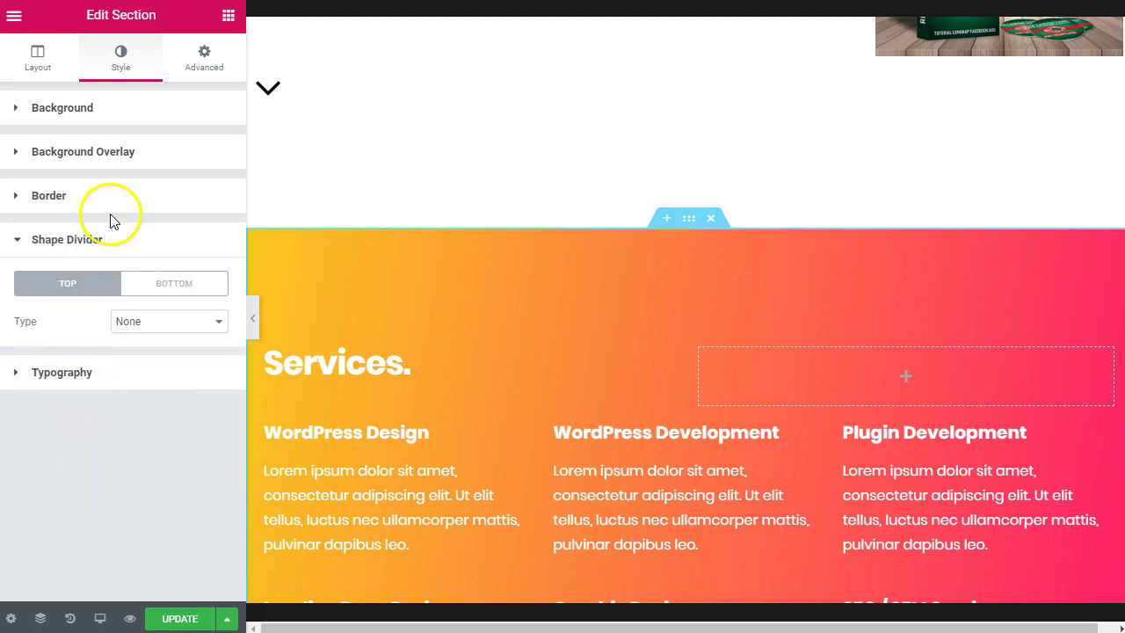
left_click(208, 66)
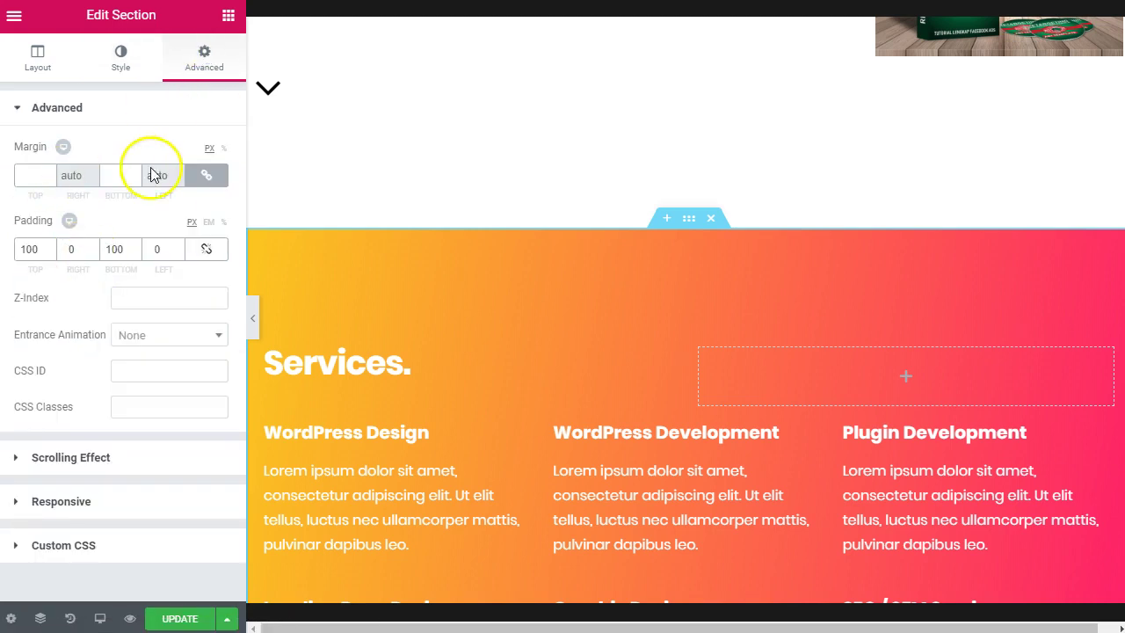
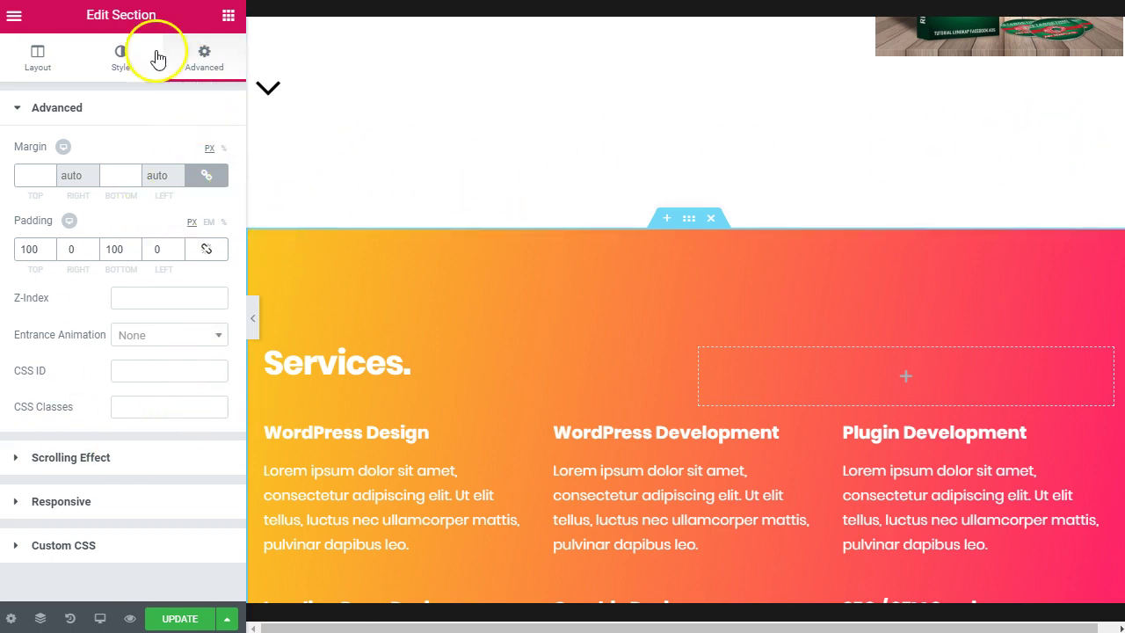
left_click(40, 55)
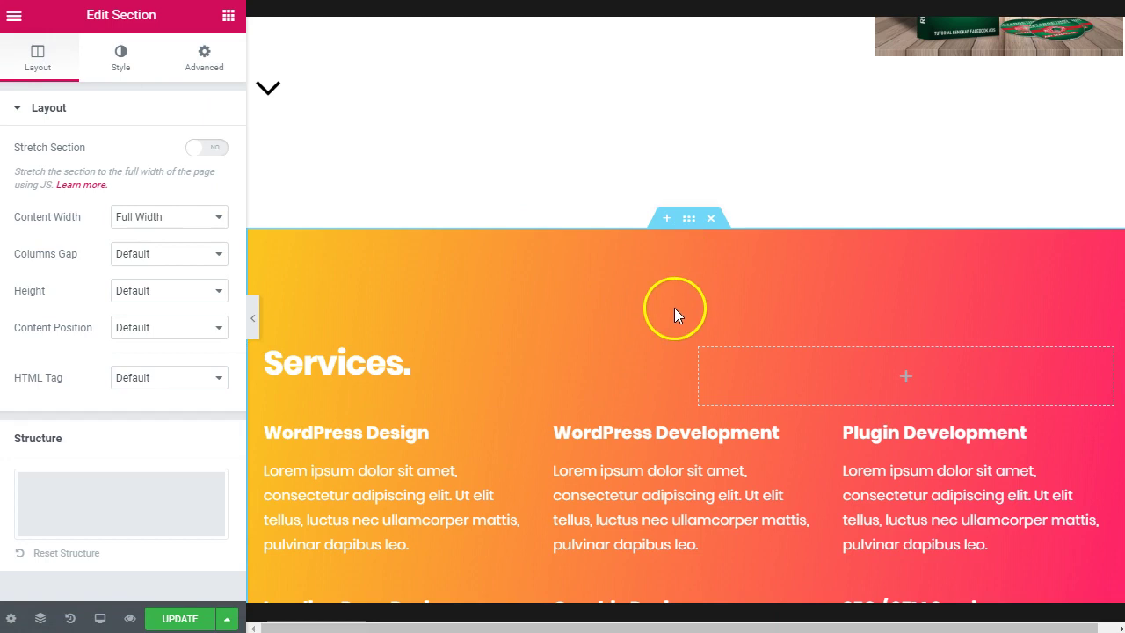
left_click(743, 366)
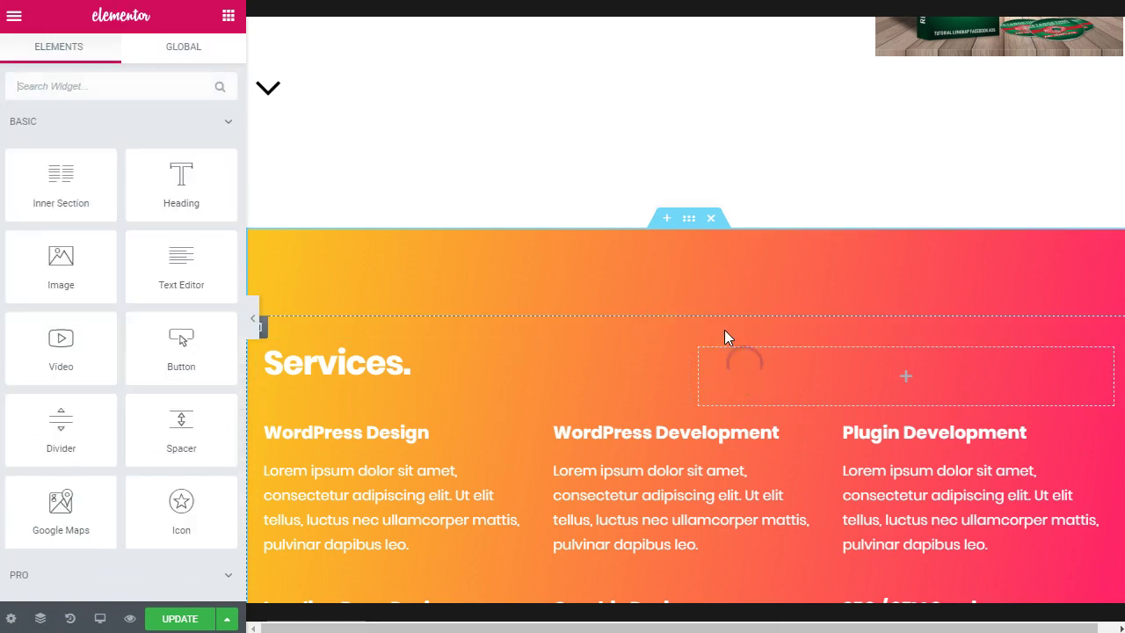
- Look through the layout, background and typography settings of the Services heading's inner section, checking the page without the editing panel
left_click(679, 330)
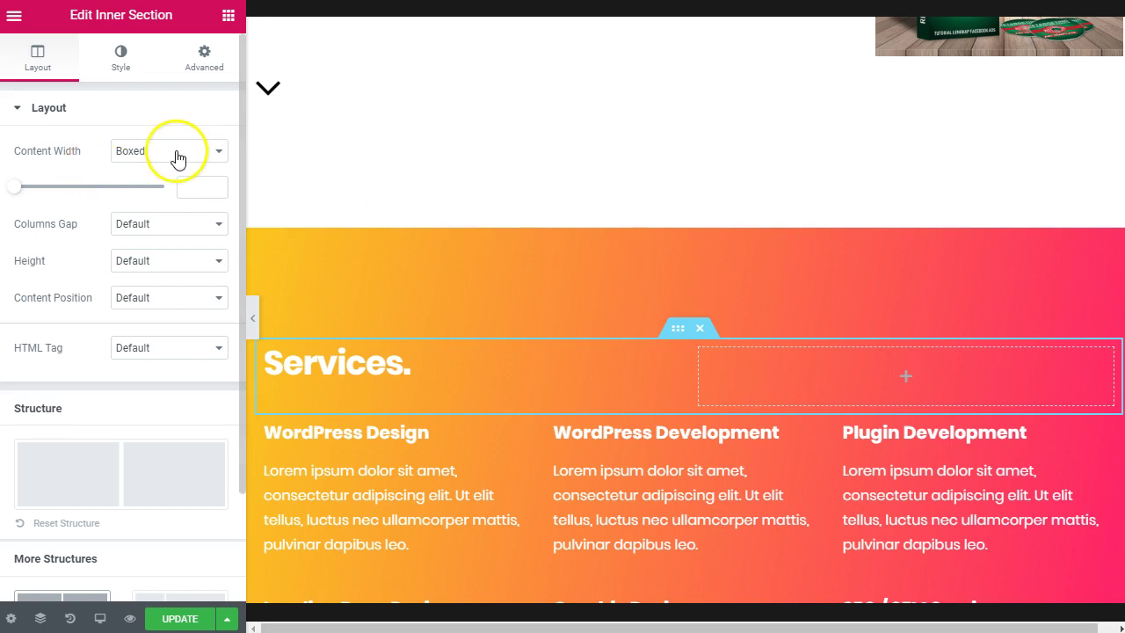
left_click(118, 55)
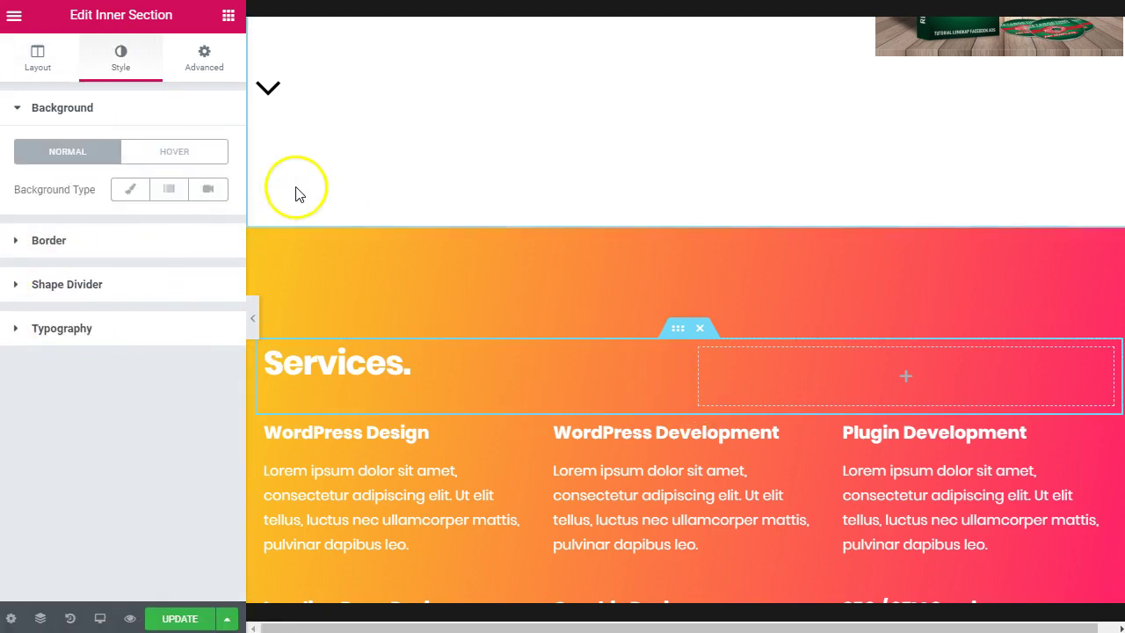
left_click(252, 320)
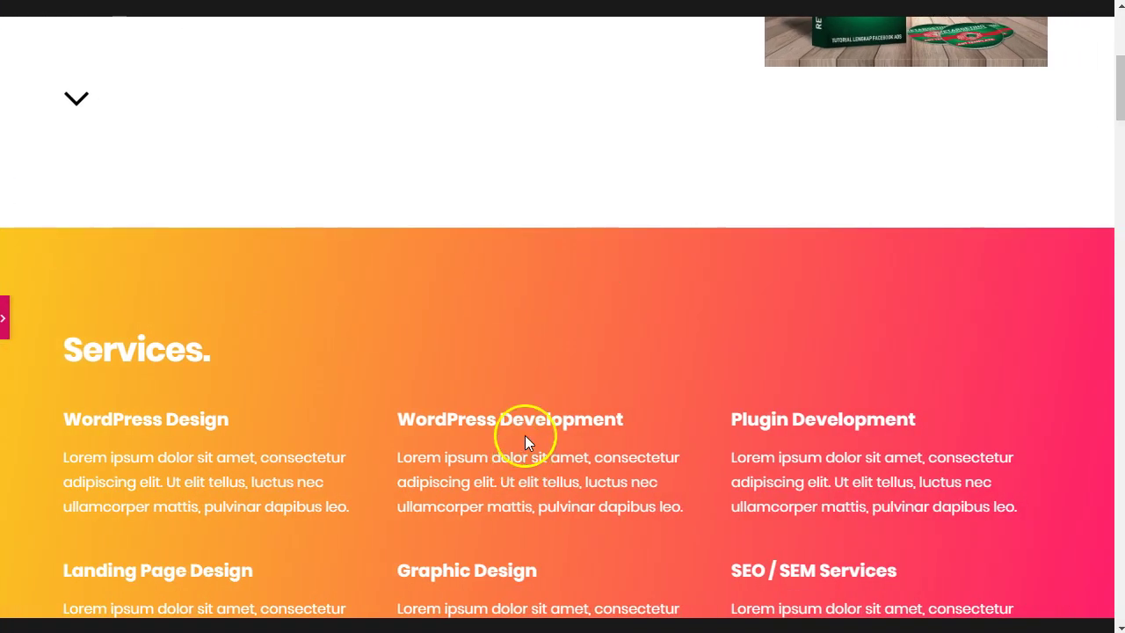
left_click(6, 323)
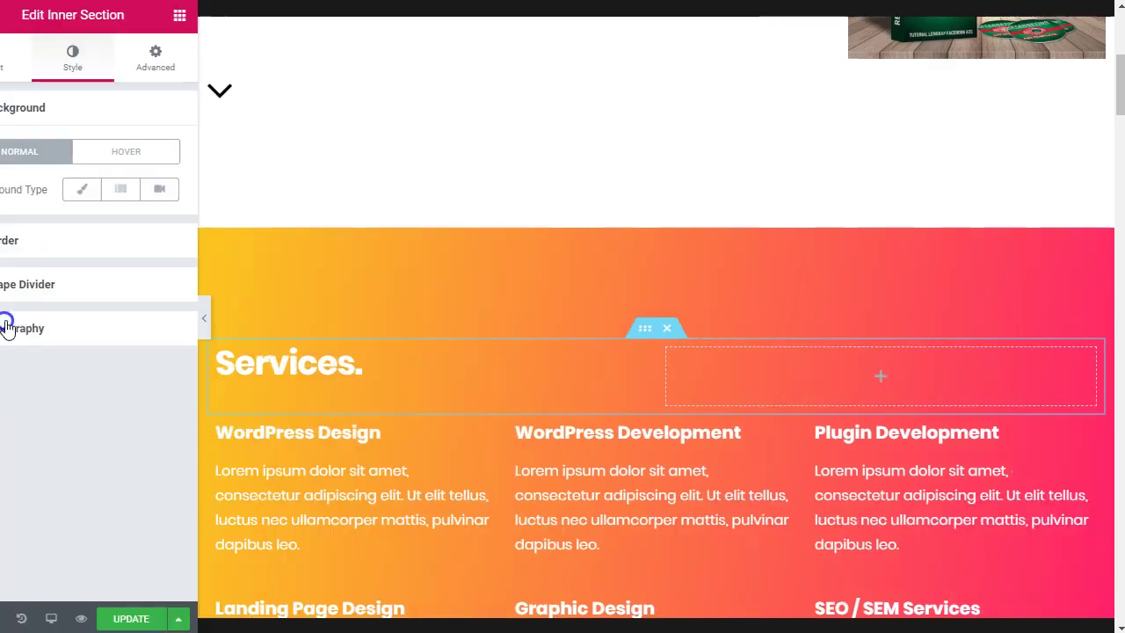
left_click(8, 325)
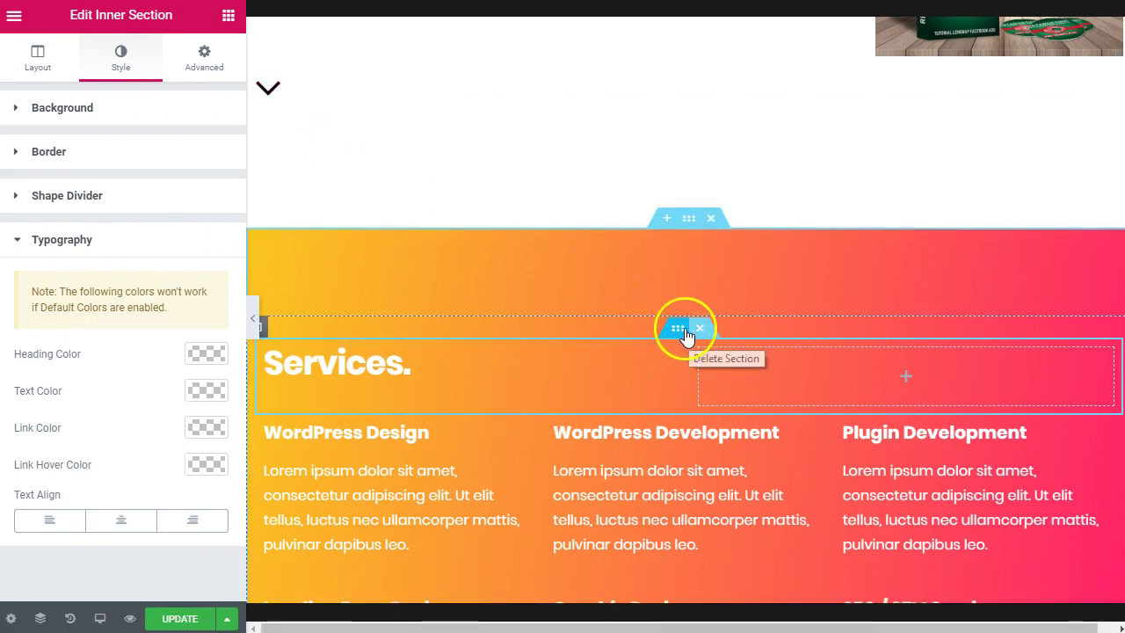
- Move the inner section containing the Services heading below the two rows of service descriptions
left_click_drag(683, 333, 668, 548)
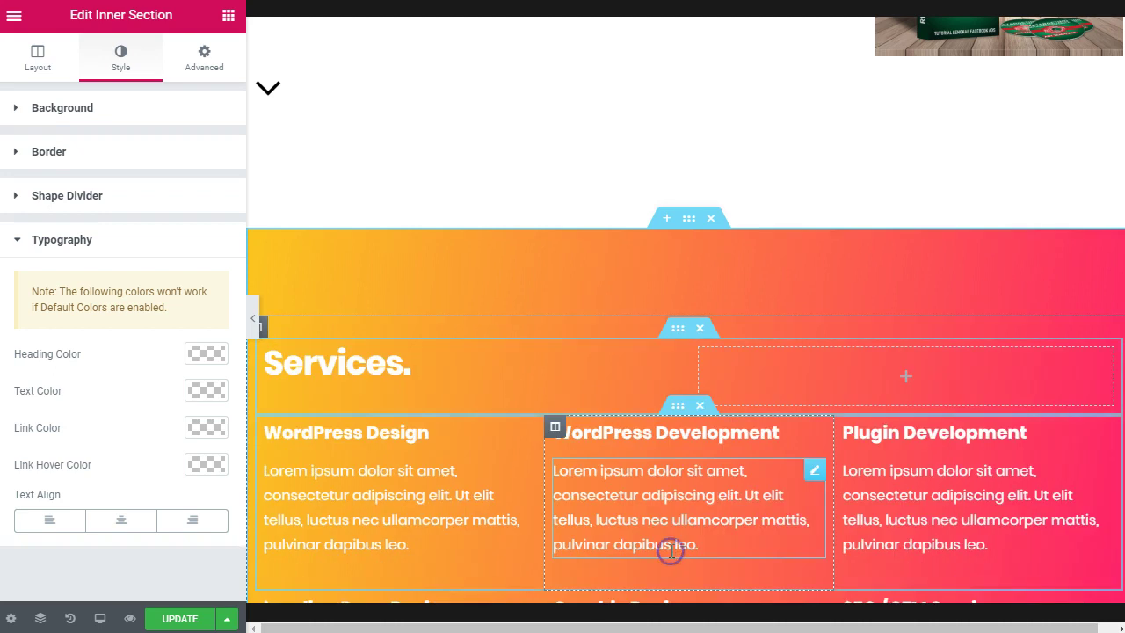
scroll(635, 515, "down", 1)
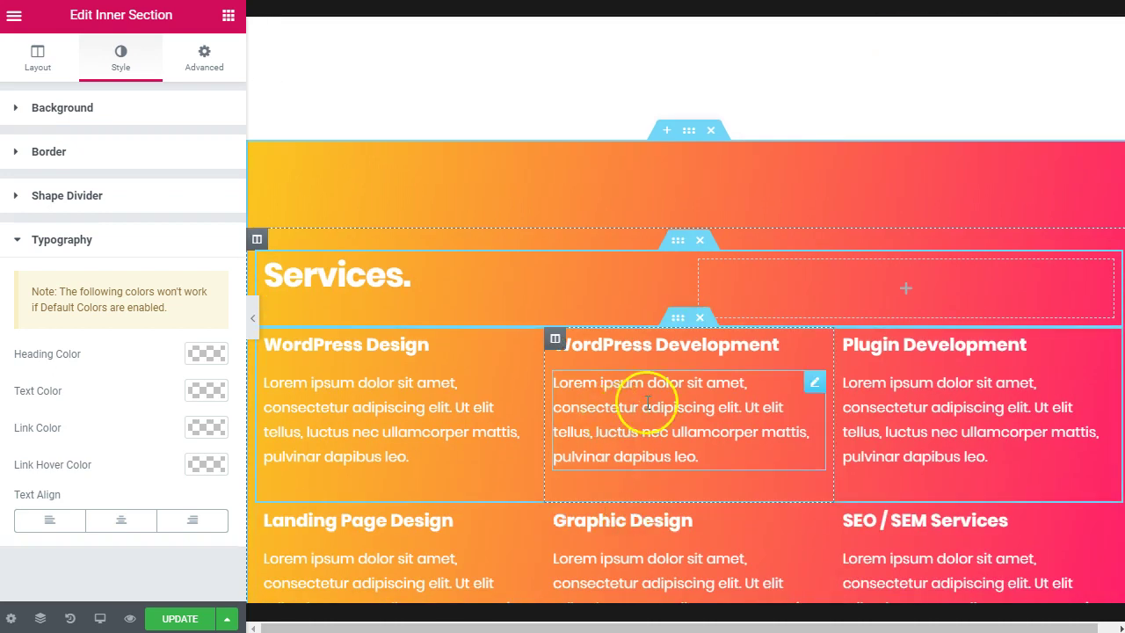
scroll(678, 381, "down", 2)
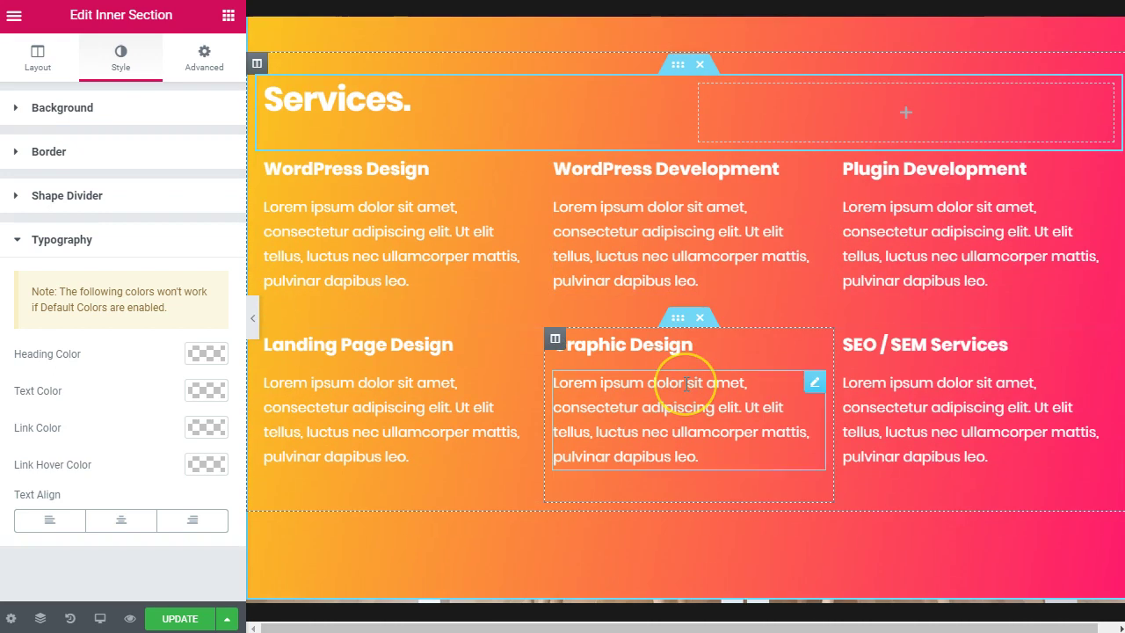
scroll(677, 325, "up", 2)
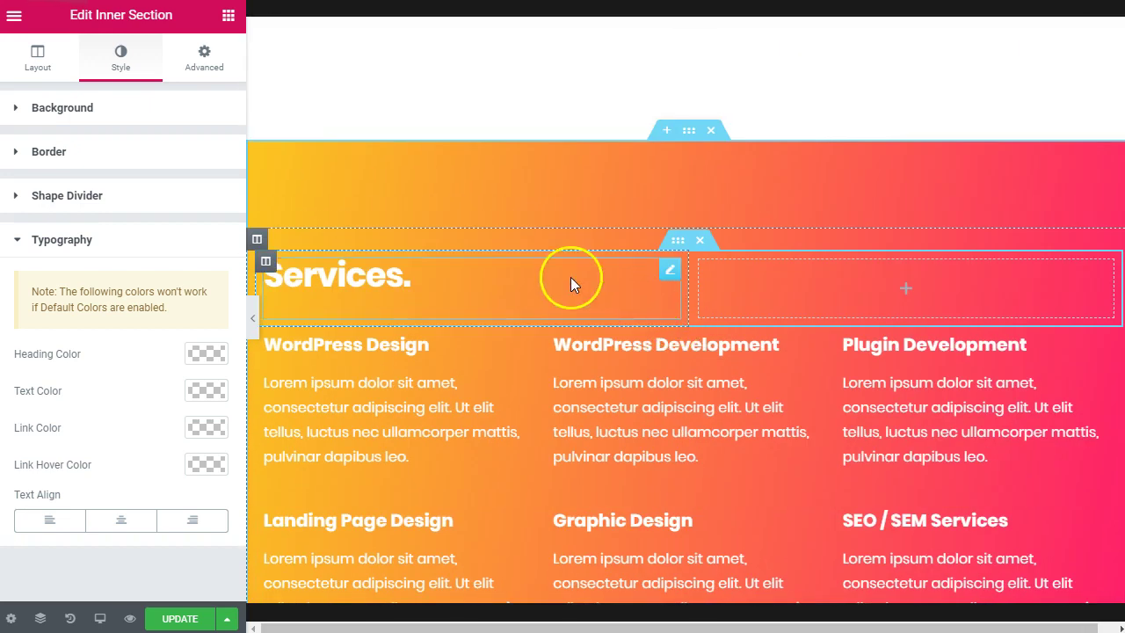
left_click_drag(683, 238, 672, 450)
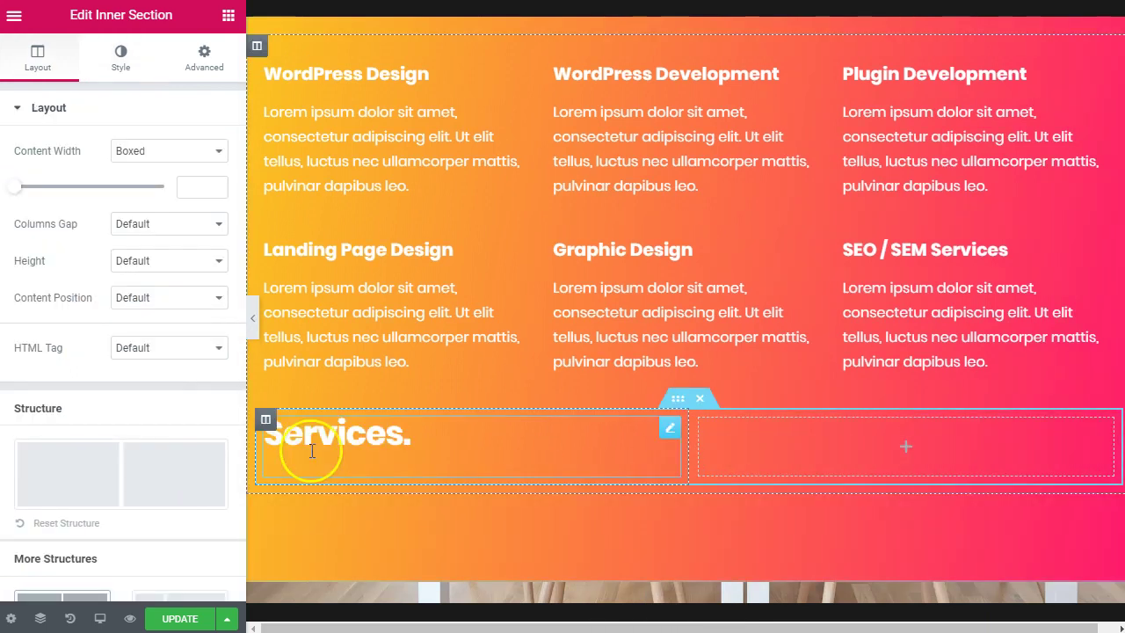
scroll(866, 328, "up", 3)
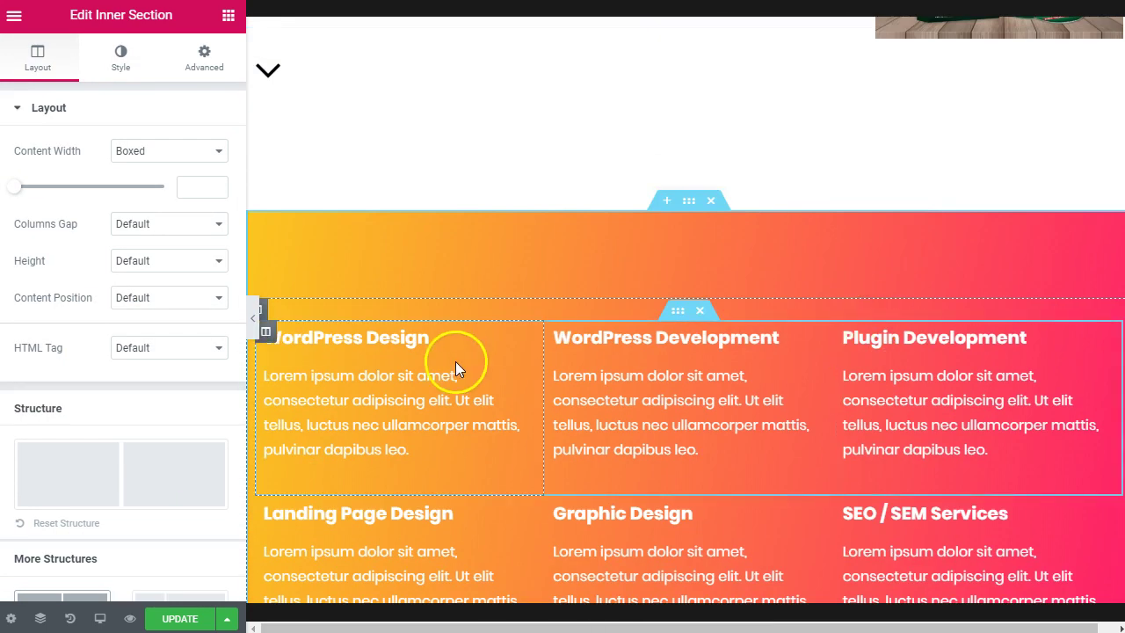
scroll(460, 366, "down", 7)
scroll(459, 360, "up", 3)
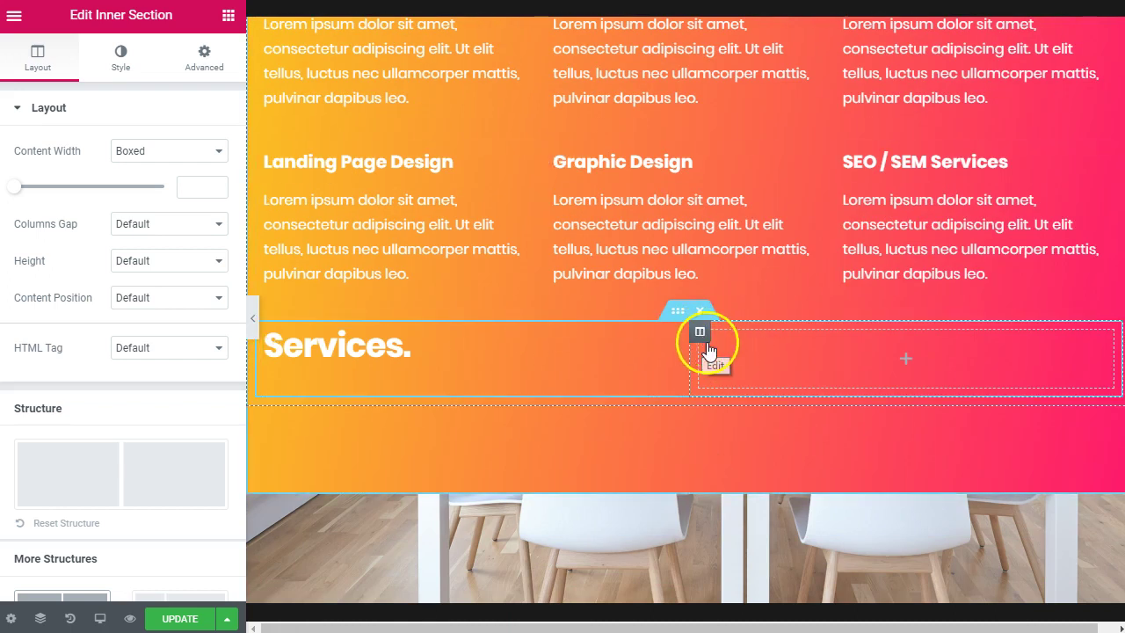
- Check which options are available for the empty column beside the Services heading
left_click(907, 366)
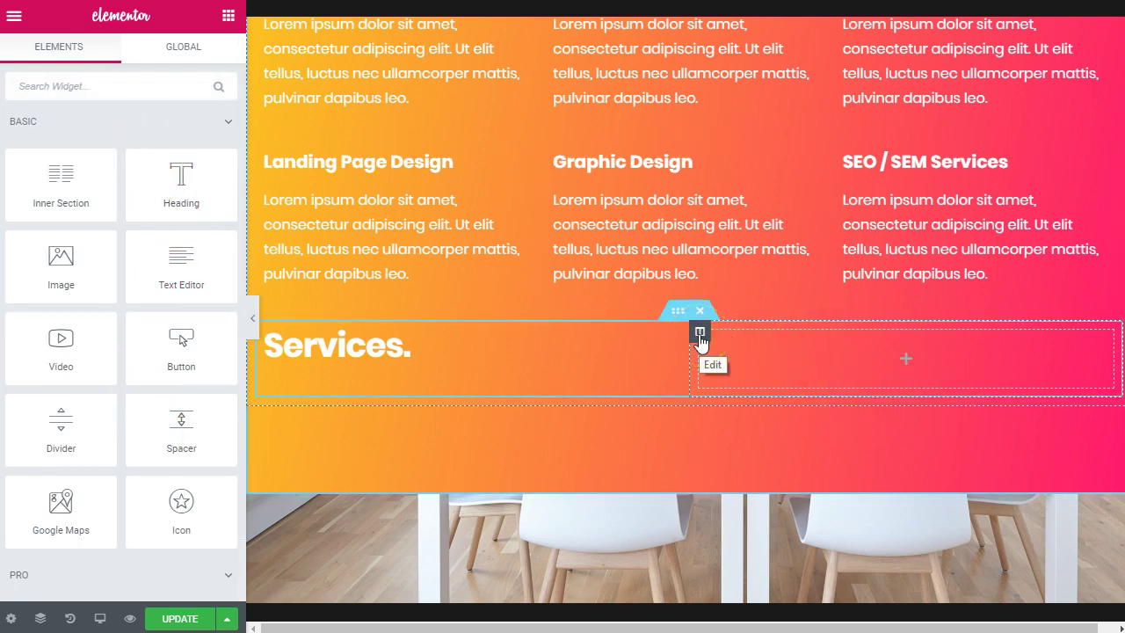
left_click(747, 360)
right_click(746, 359)
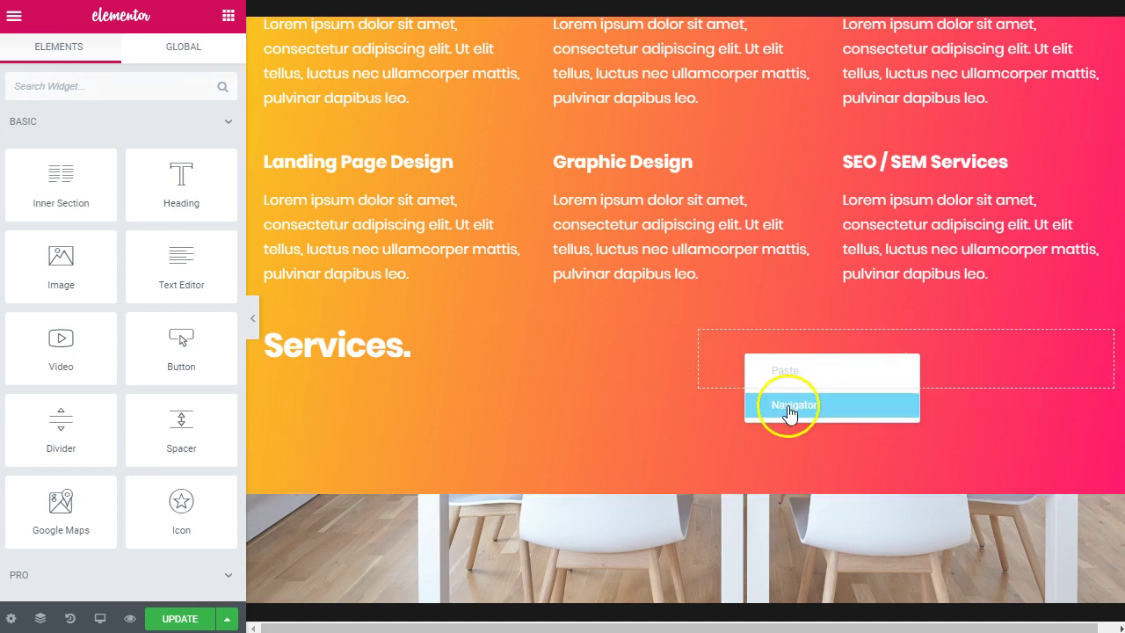
left_click(749, 327)
left_click(746, 331)
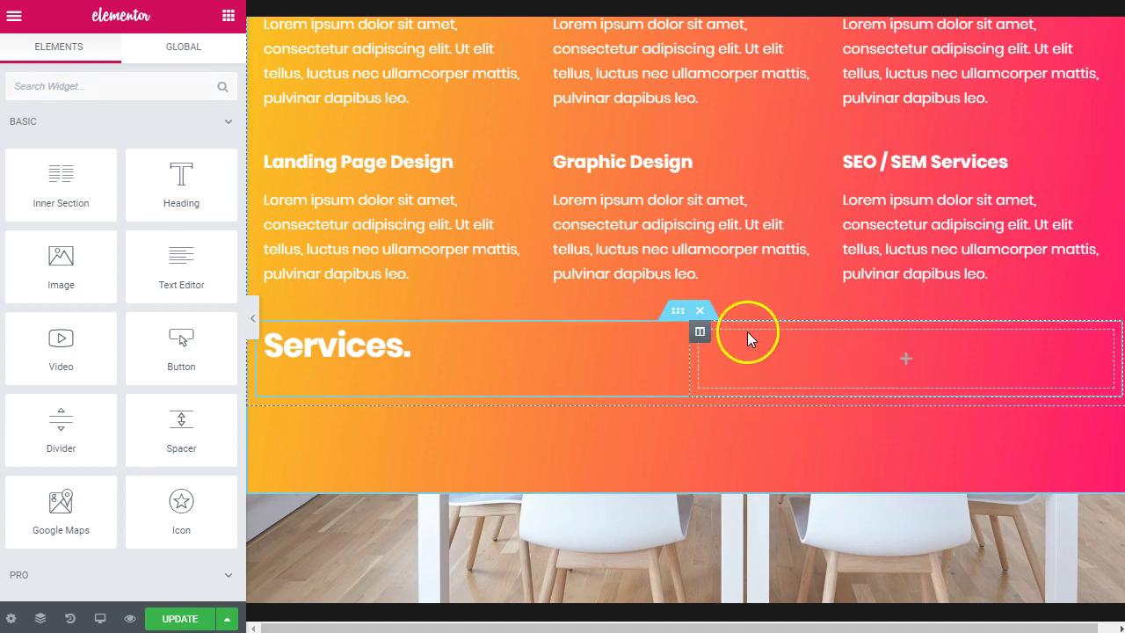
right_click(747, 334)
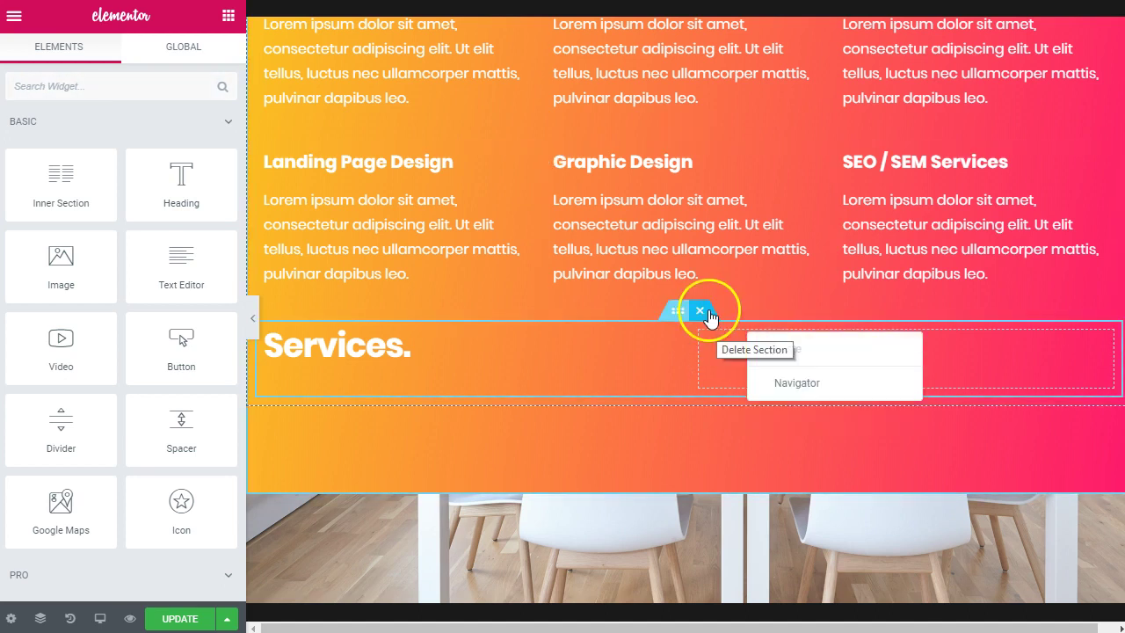
left_click(723, 364)
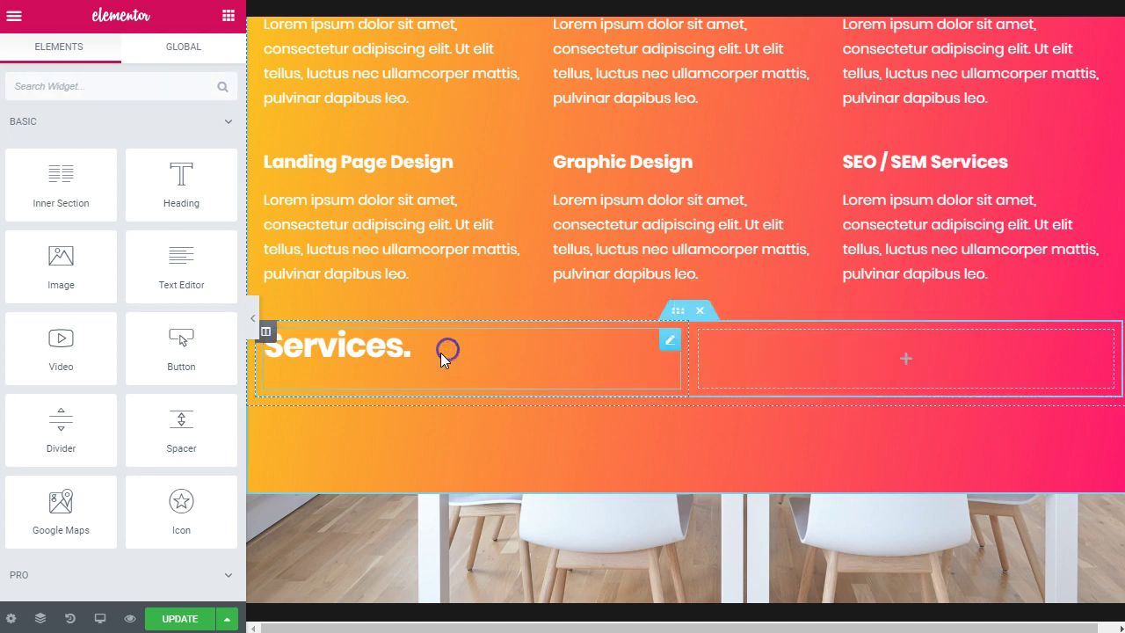
- Delete the Services heading, then remove the empty inner section that held it
left_click(505, 343)
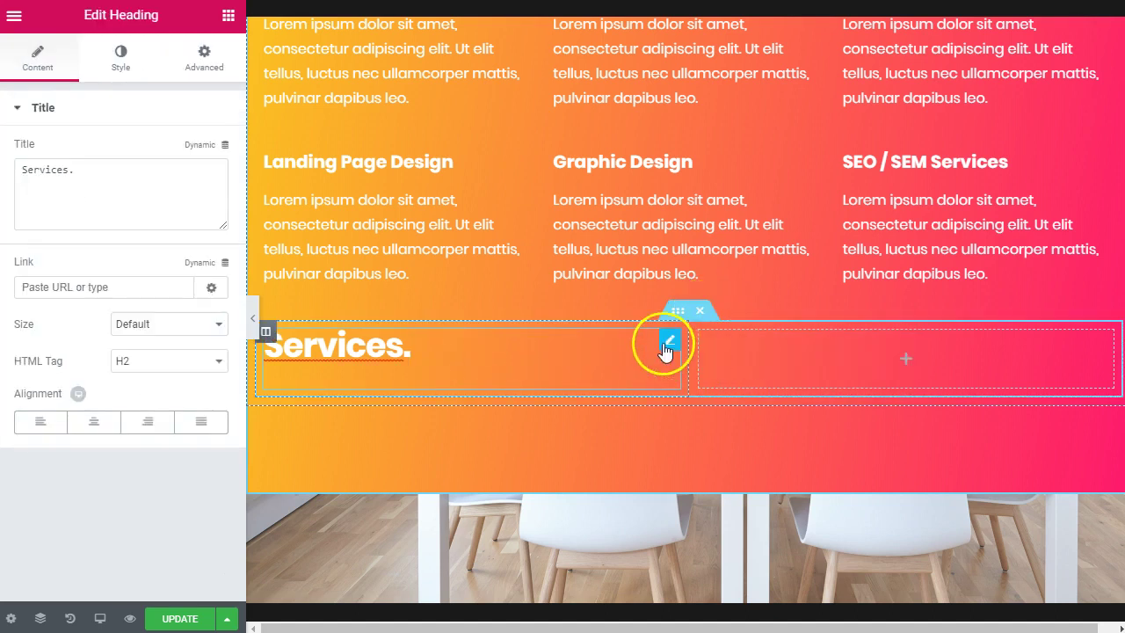
right_click(448, 356)
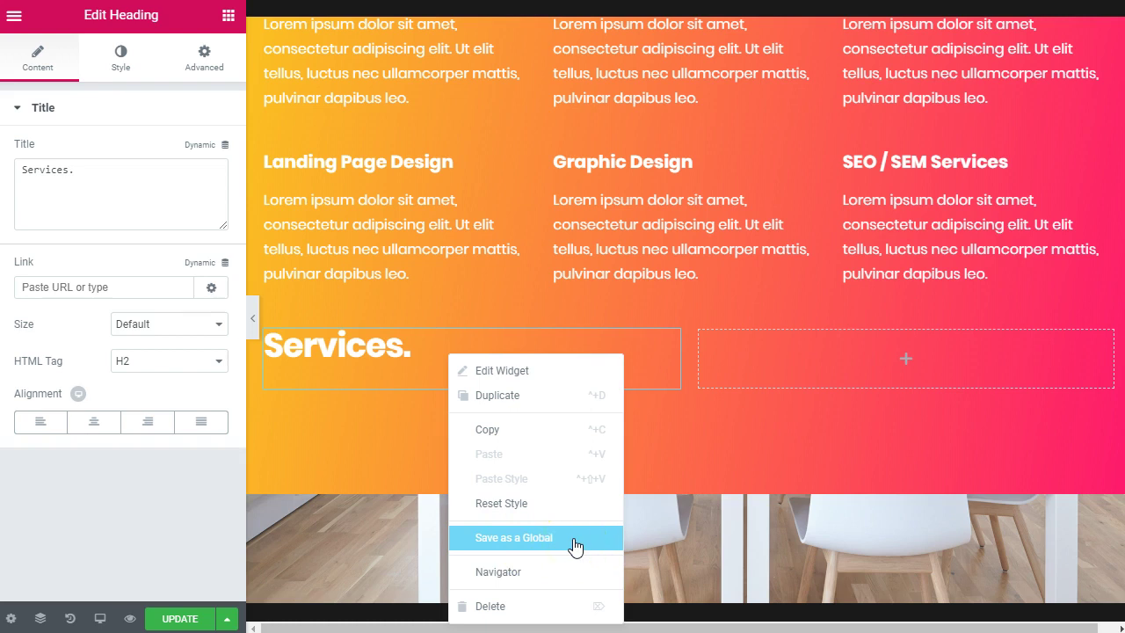
left_click(555, 571)
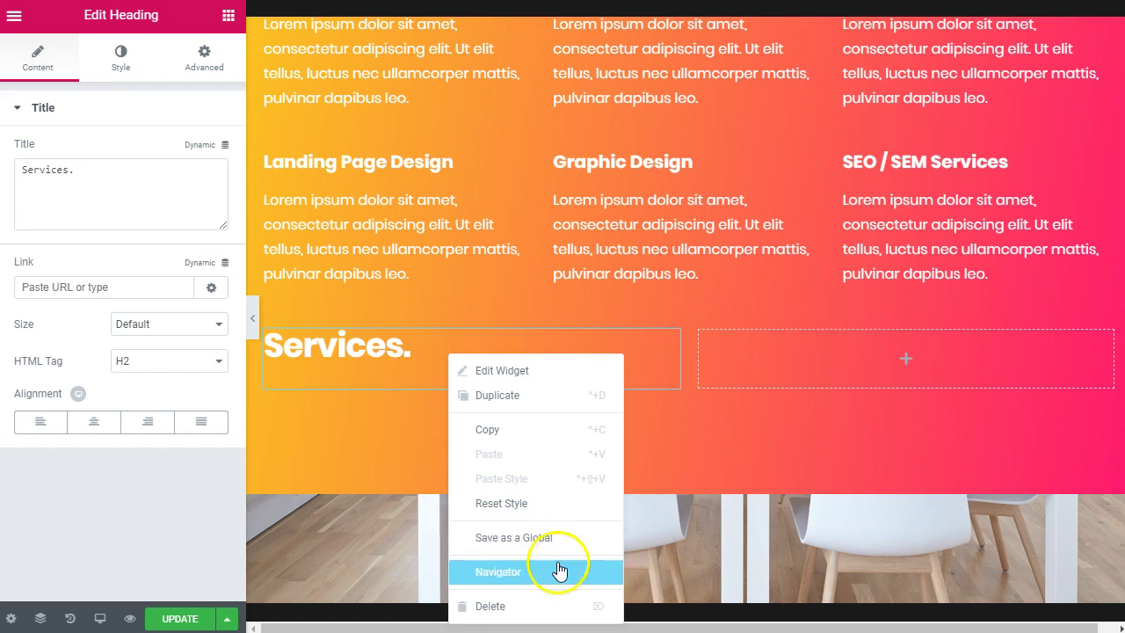
left_click(533, 607)
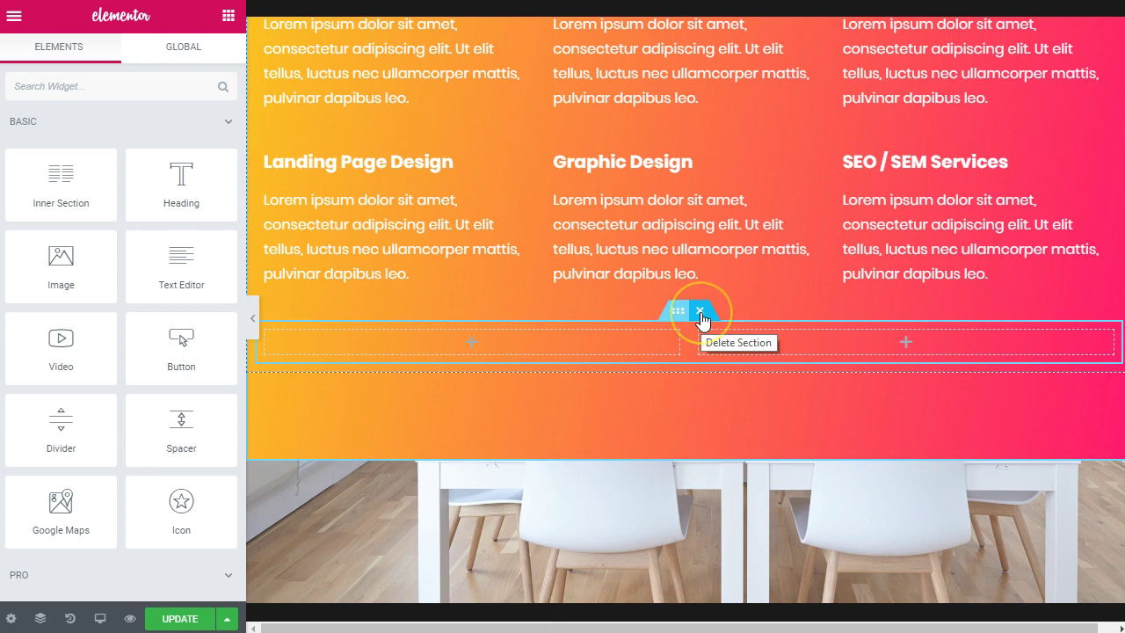
left_click(700, 317)
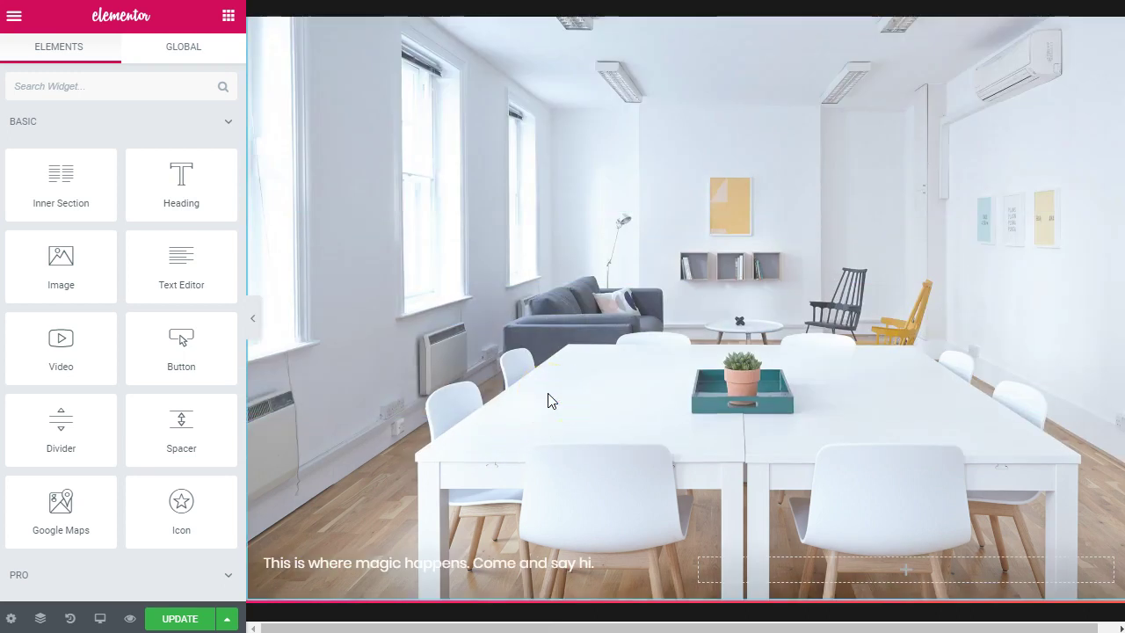
- Examine the Style and Lightbox options in Elementor's Global Settings, then return to the list of general settings
scroll(547, 400, "up", 2)
scroll(547, 400, "down", 2)
left_click(15, 16)
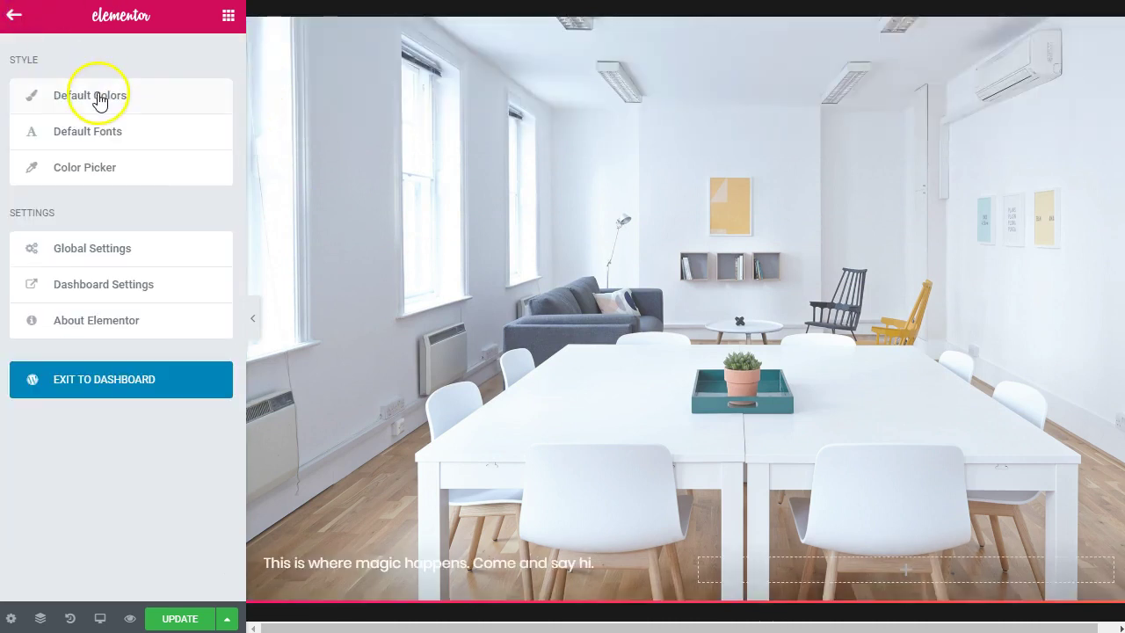
left_click(120, 255)
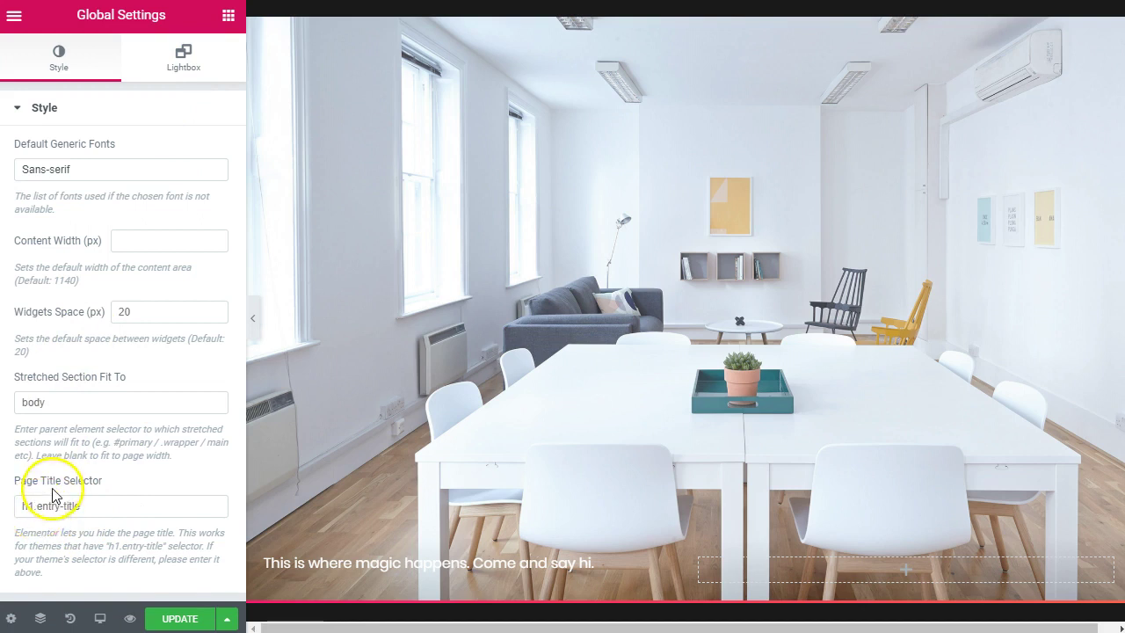
left_click(16, 502)
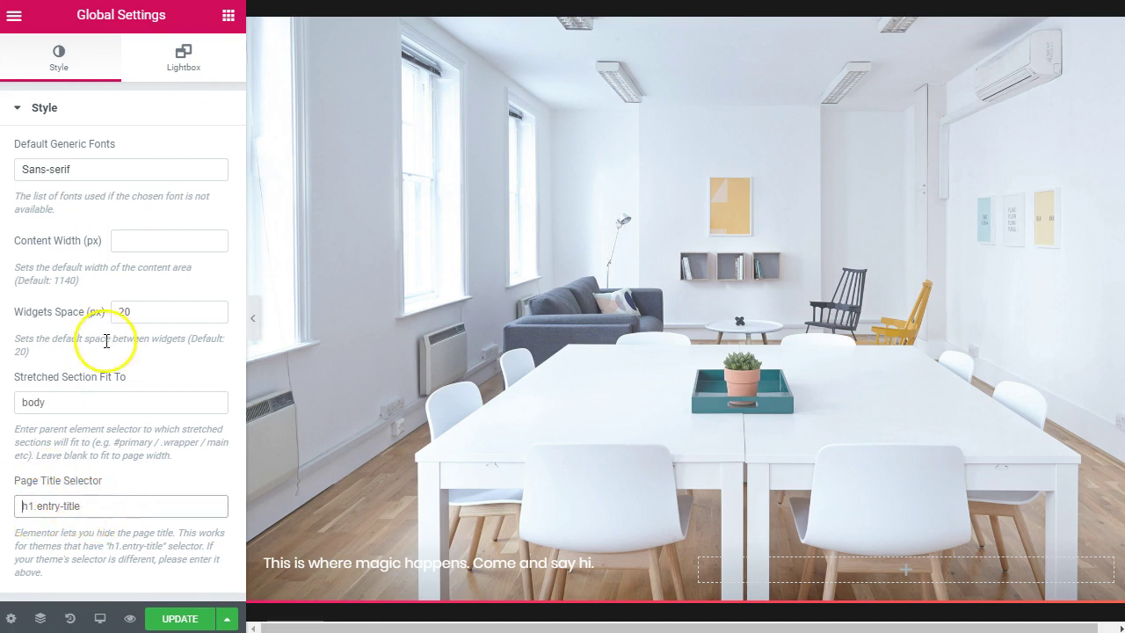
left_click(172, 65)
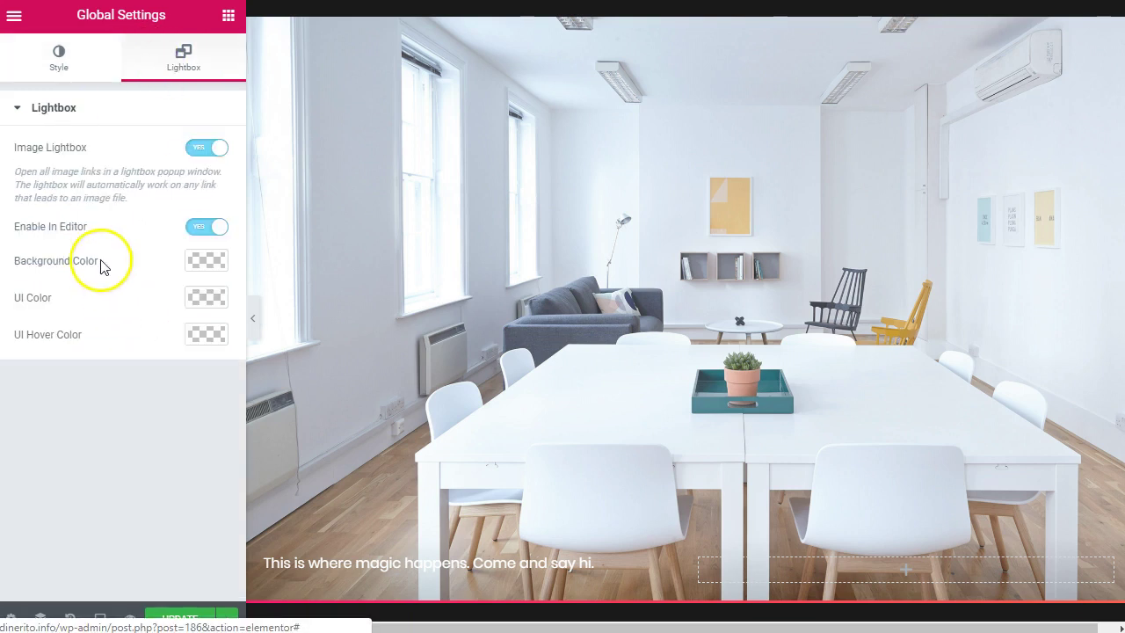
left_click(65, 55)
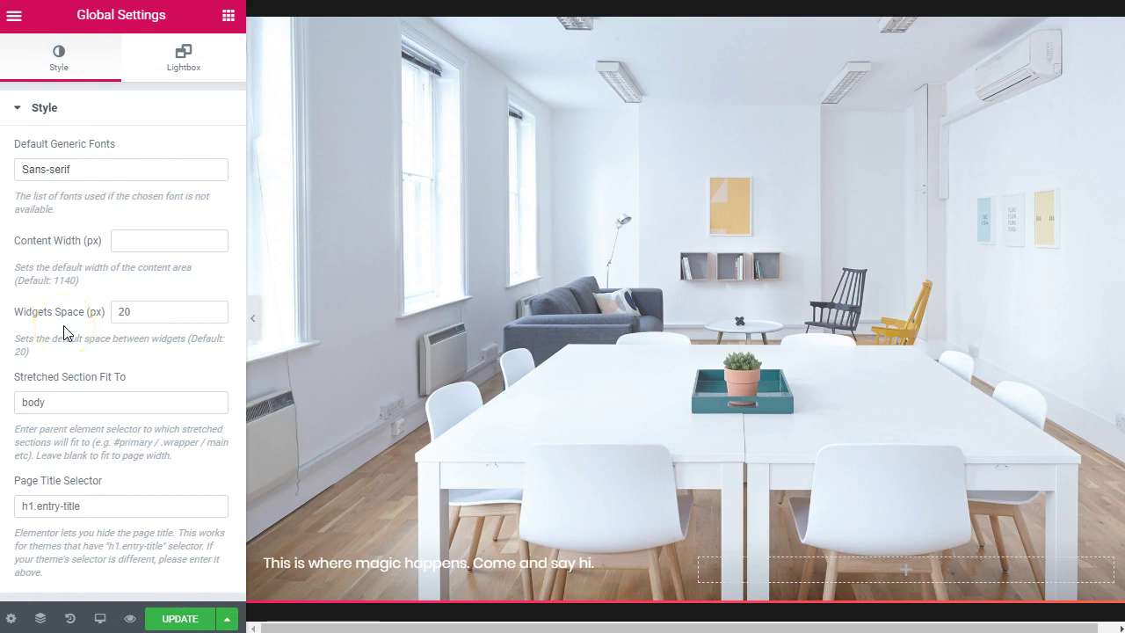
left_click(15, 16)
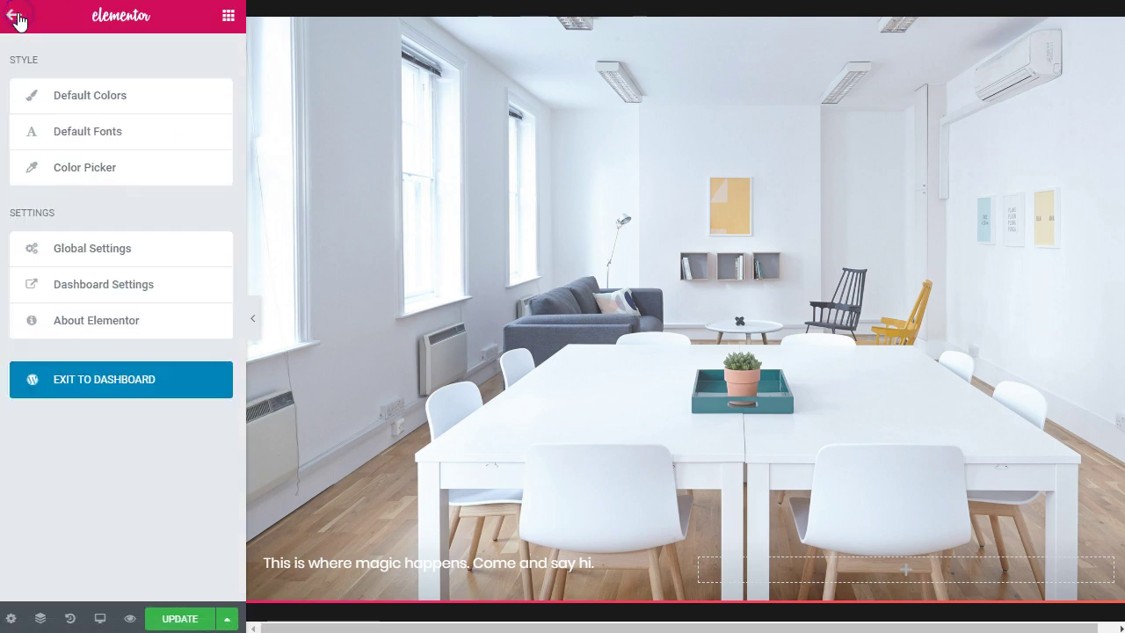
left_click(132, 286)
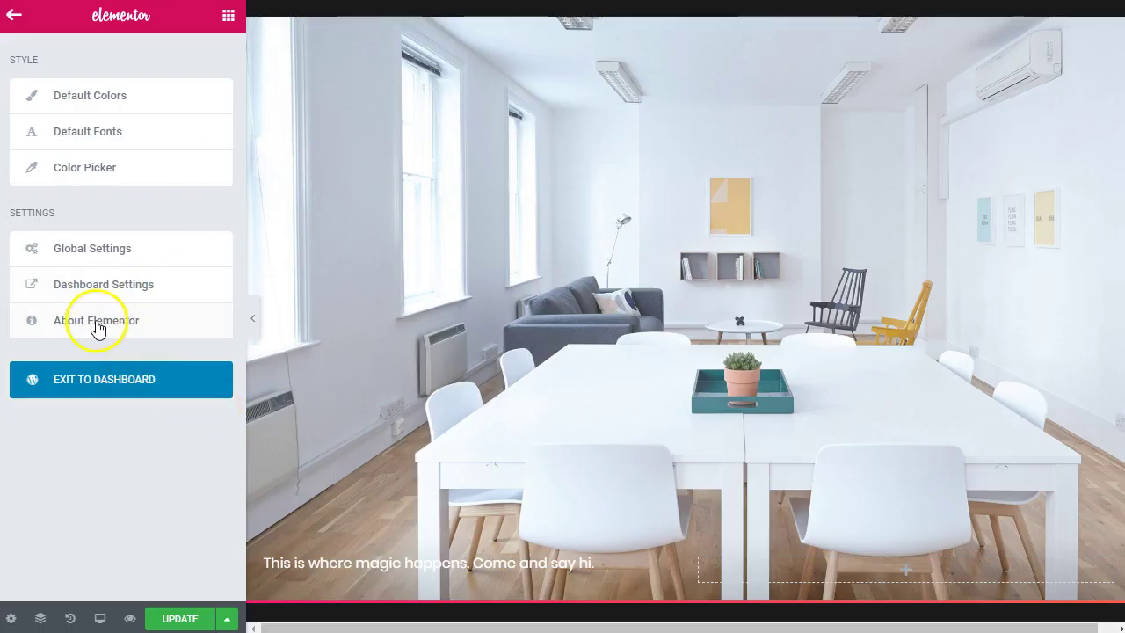
- Review the global widgets area, and open the "This is where magic happens. Come and say hi." heading's content settings in between
left_click(229, 20)
left_click(176, 51)
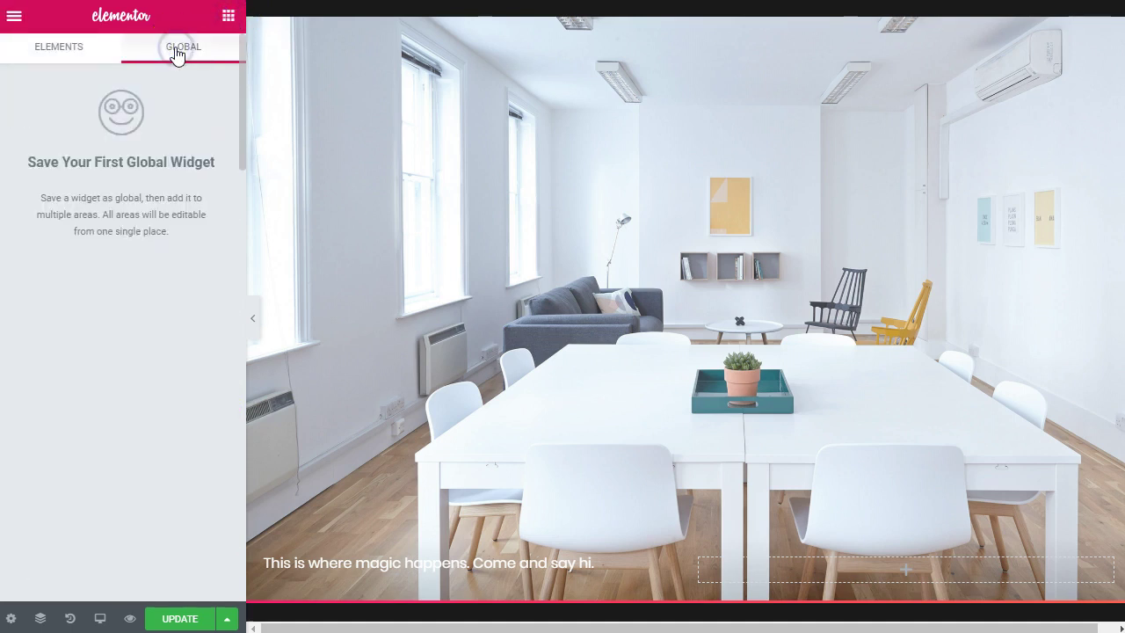
left_click(54, 48)
left_click(192, 50)
left_click(514, 555)
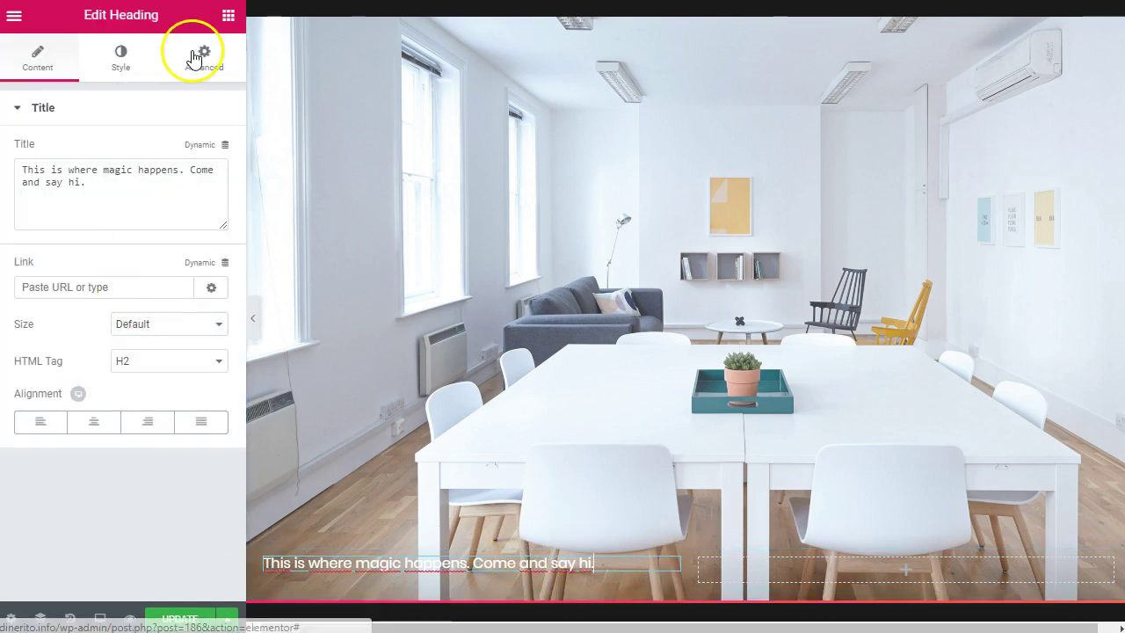
left_click(228, 15)
left_click(187, 48)
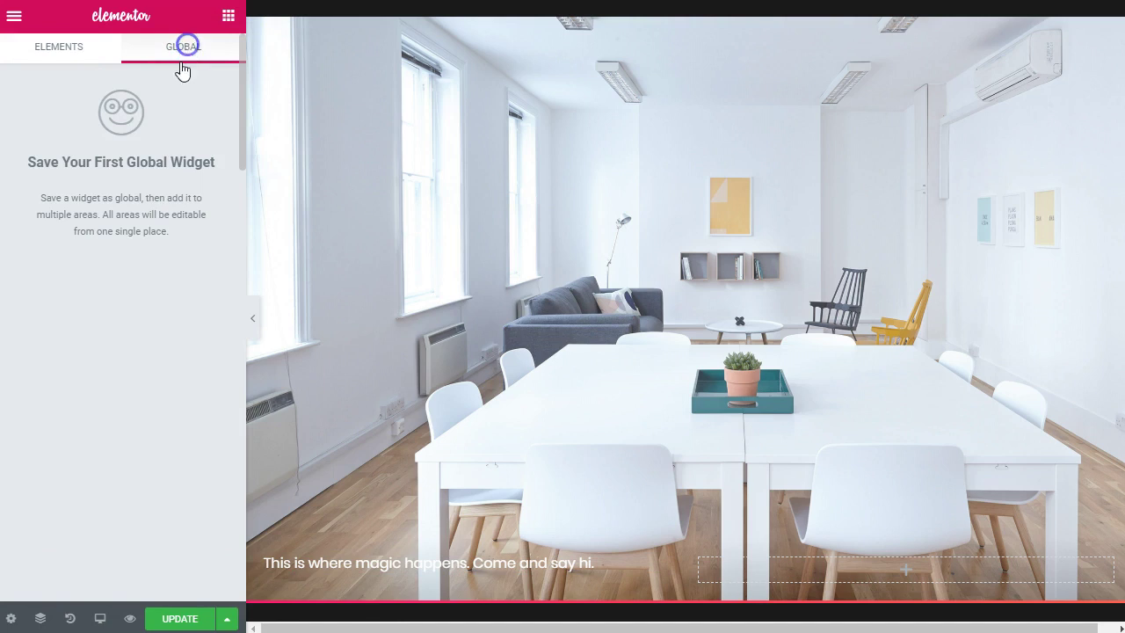
- Look through the Basic and Pro widgets, then review the page from the services descriptions up to the "Keeping it simple." hero
left_click(87, 54)
scroll(81, 393, "down", 2)
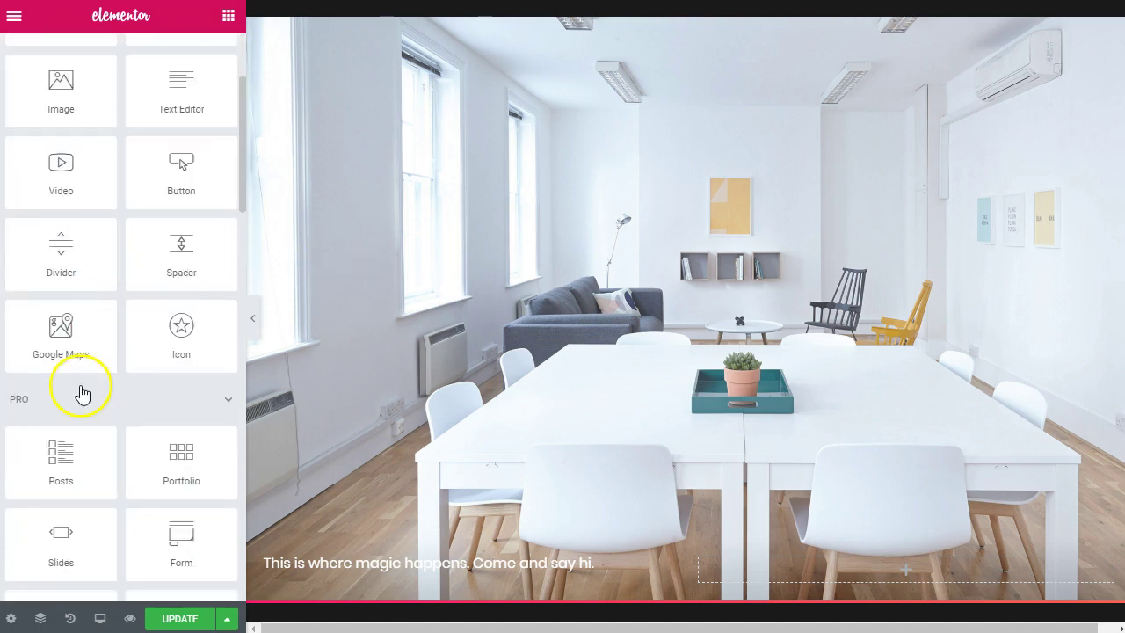
scroll(648, 314, "up", 10)
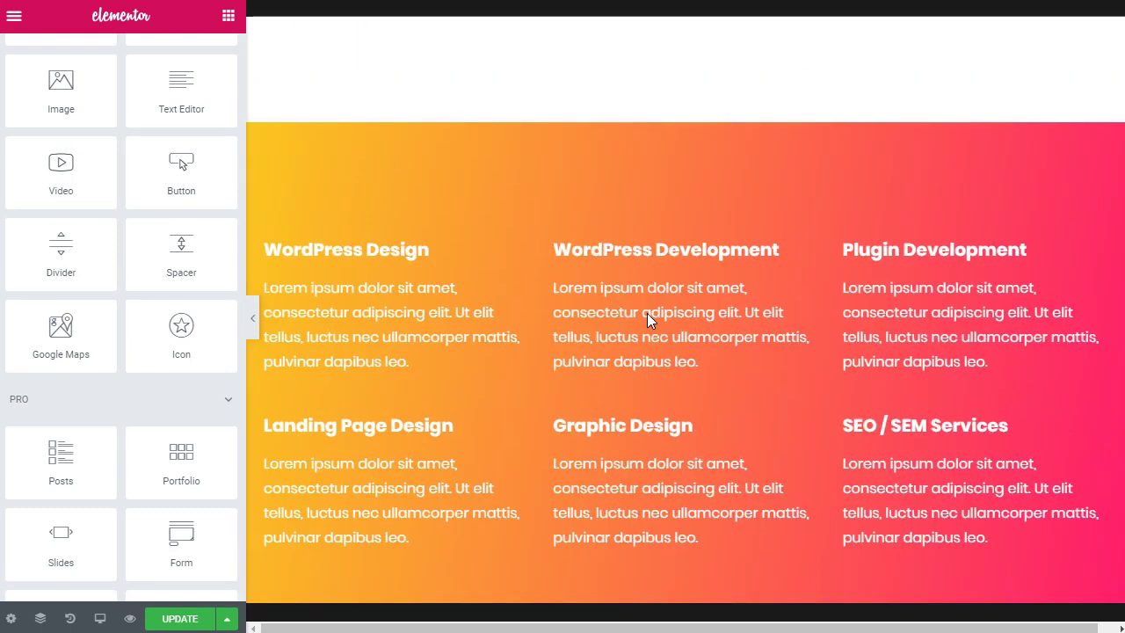
scroll(648, 314, "up", 1)
scroll(647, 313, "down", 1)
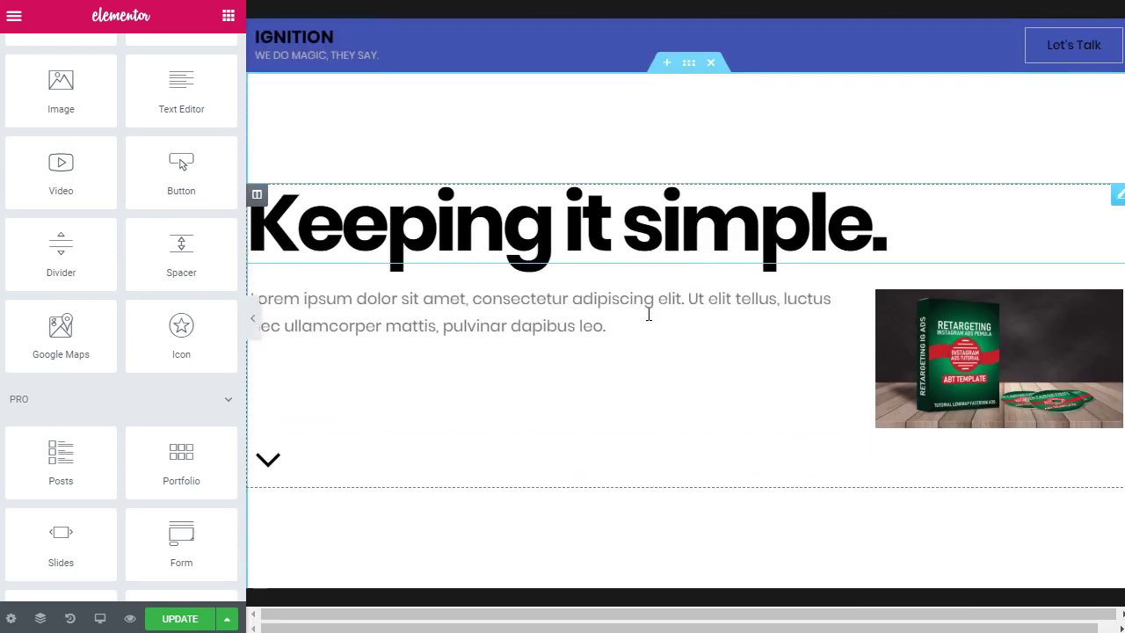
- Add an Icon widget between the hero's description and the down arrow, and change its icon to train
left_click_drag(181, 332, 703, 322)
left_click(700, 415)
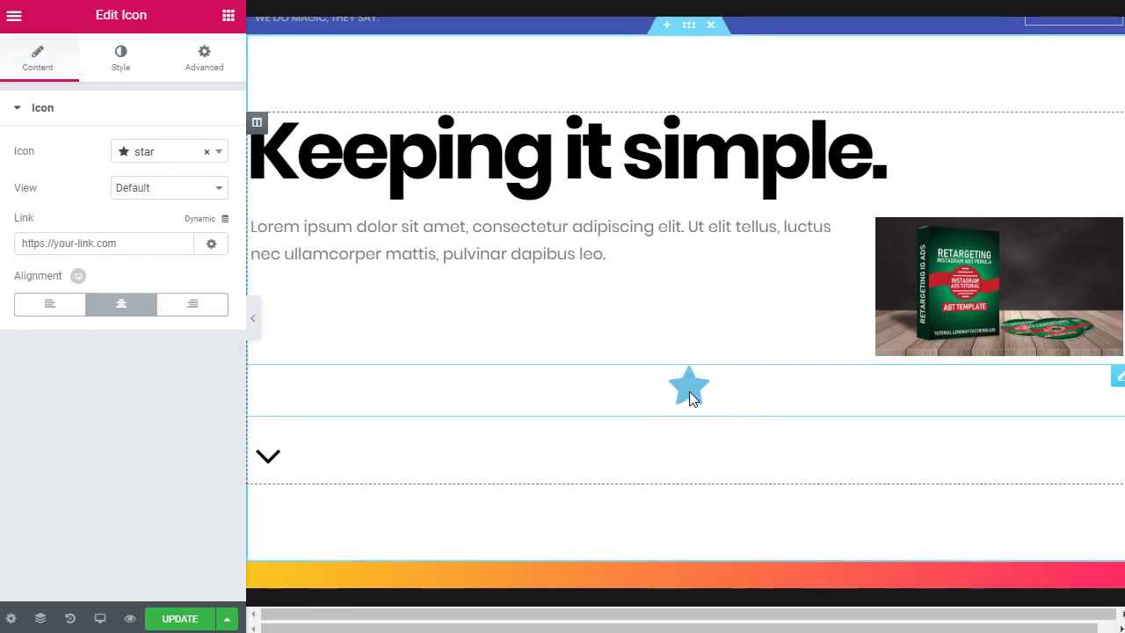
left_click(161, 153)
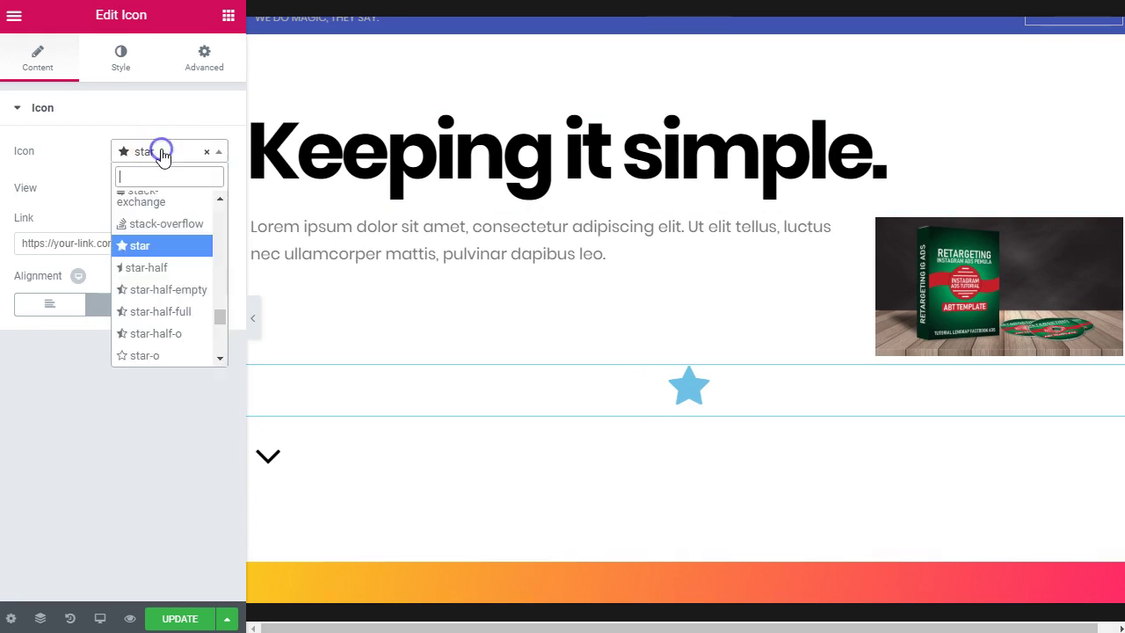
scroll(179, 303, "down", 10)
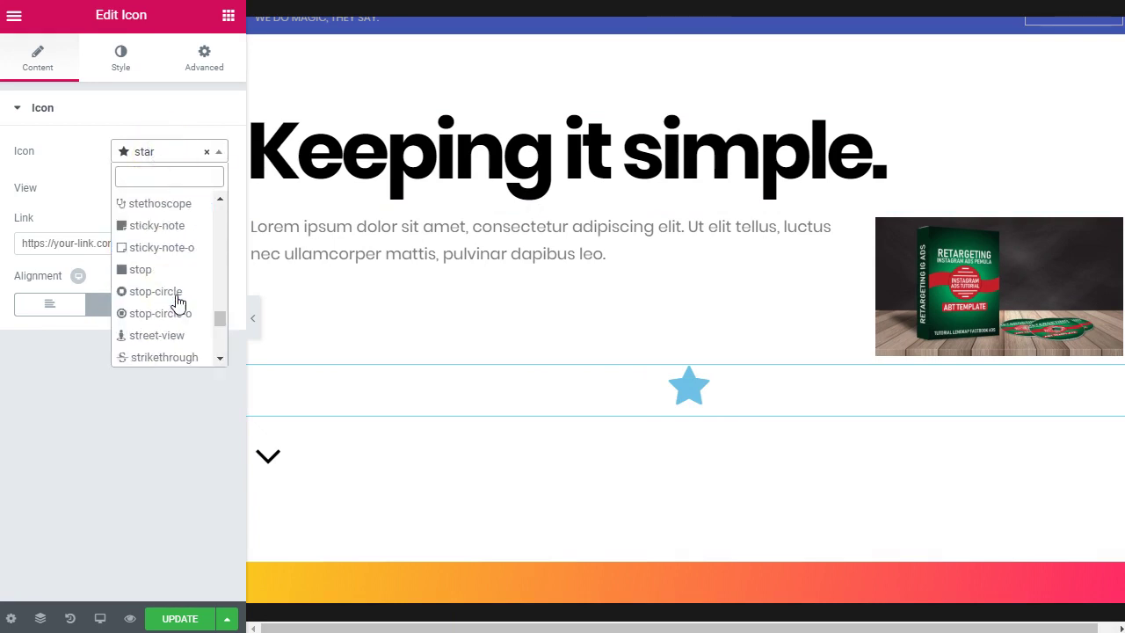
scroll(178, 304, "down", 10)
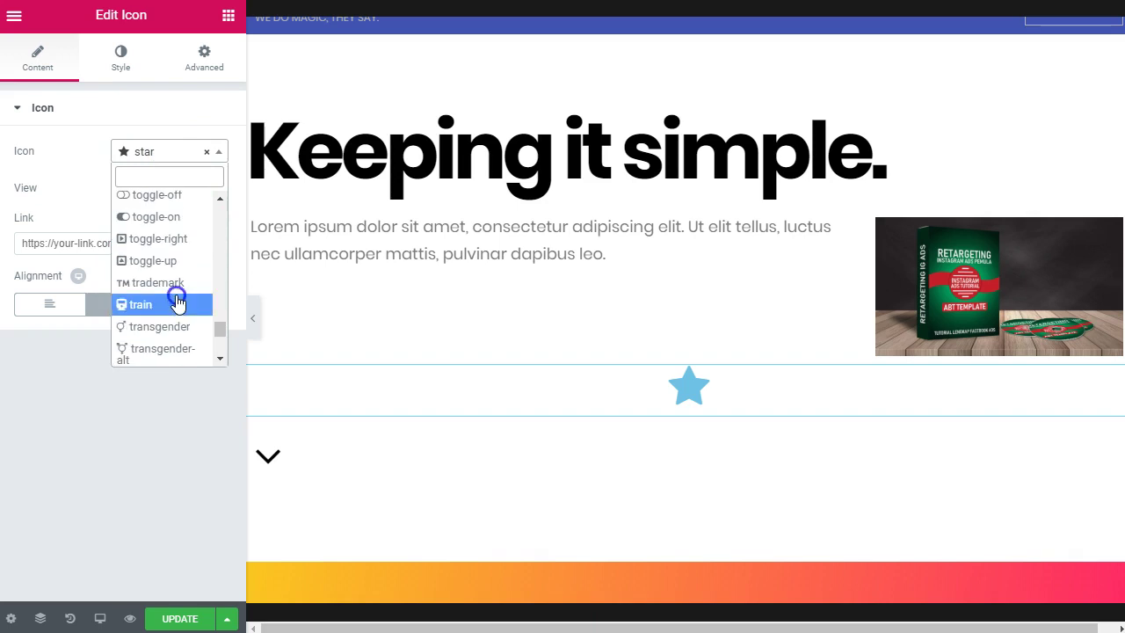
left_click(178, 304)
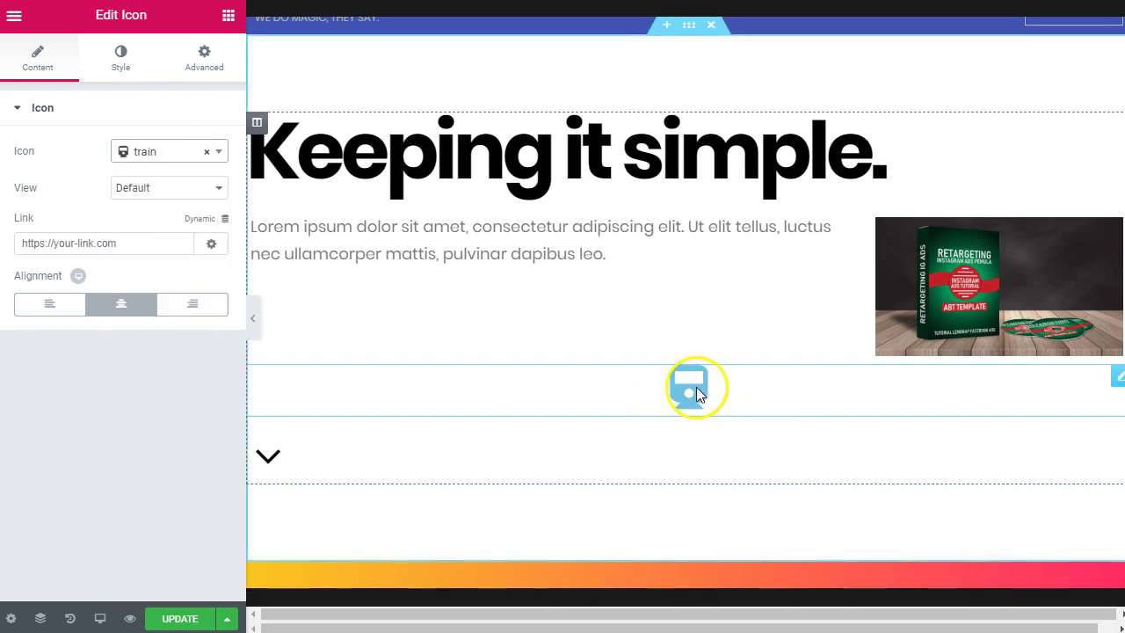
- Try the Framed view with a Square shape on the train icon
left_click(185, 188)
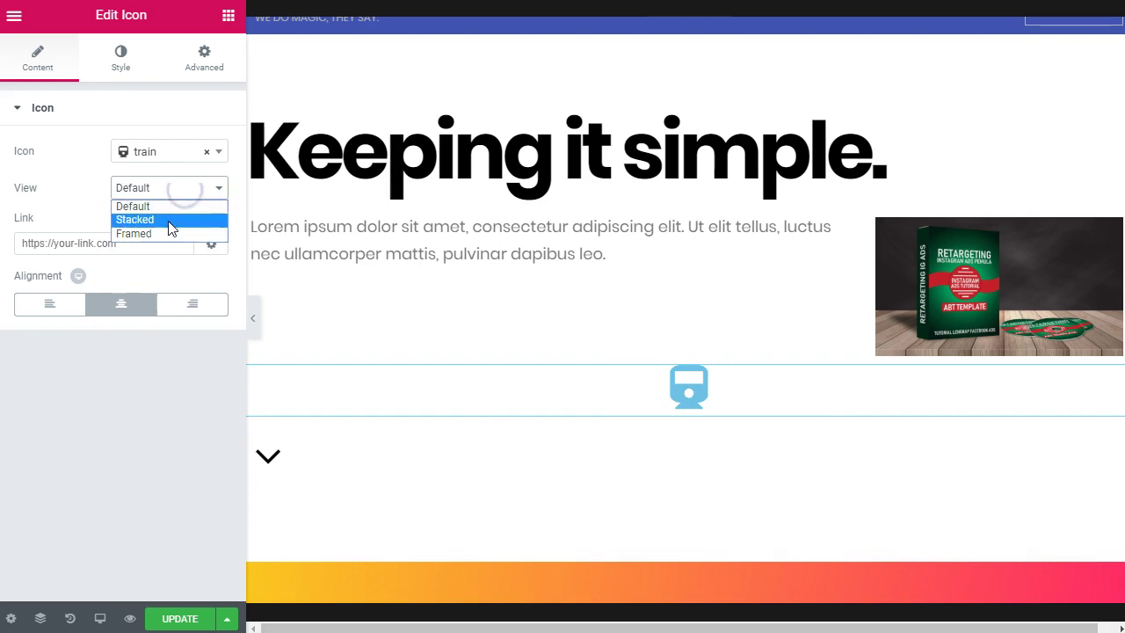
left_click(158, 233)
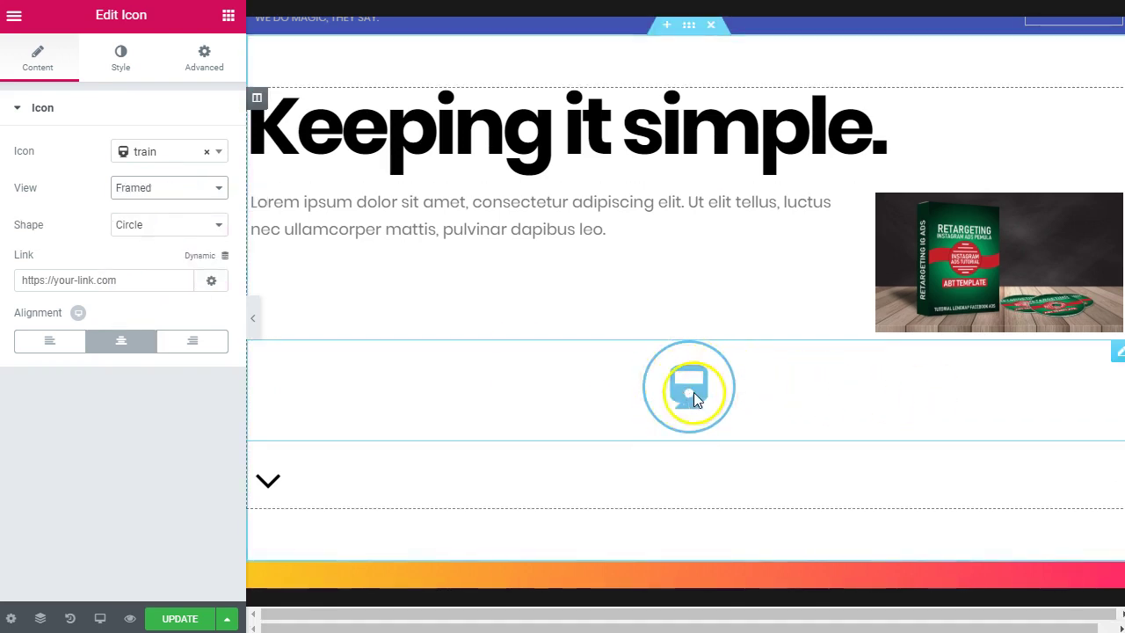
left_click(176, 228)
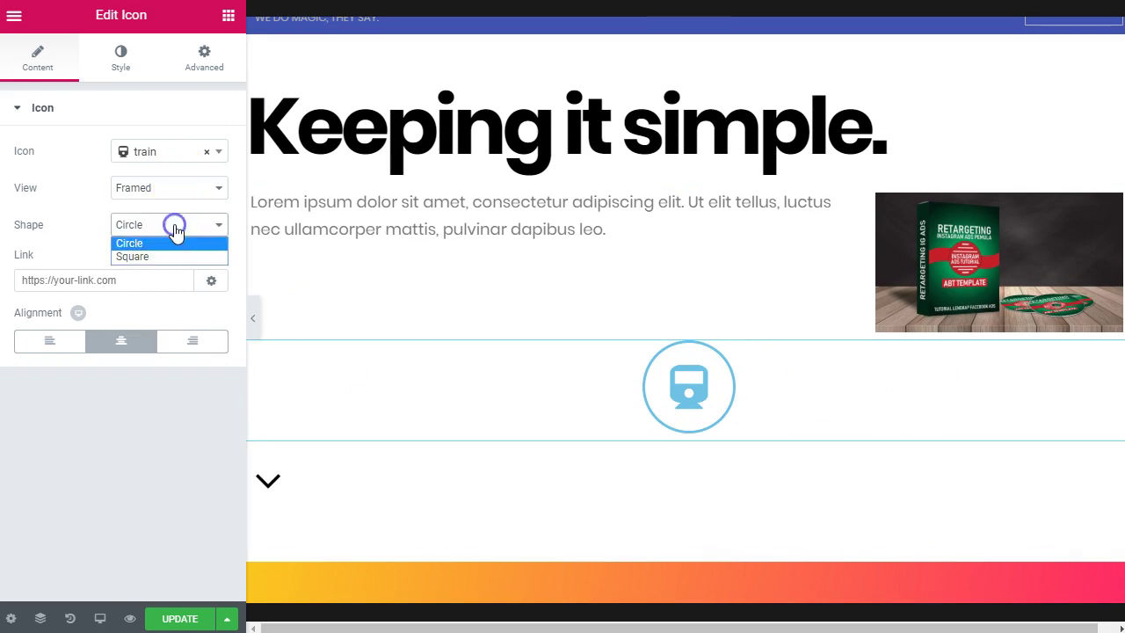
left_click(174, 257)
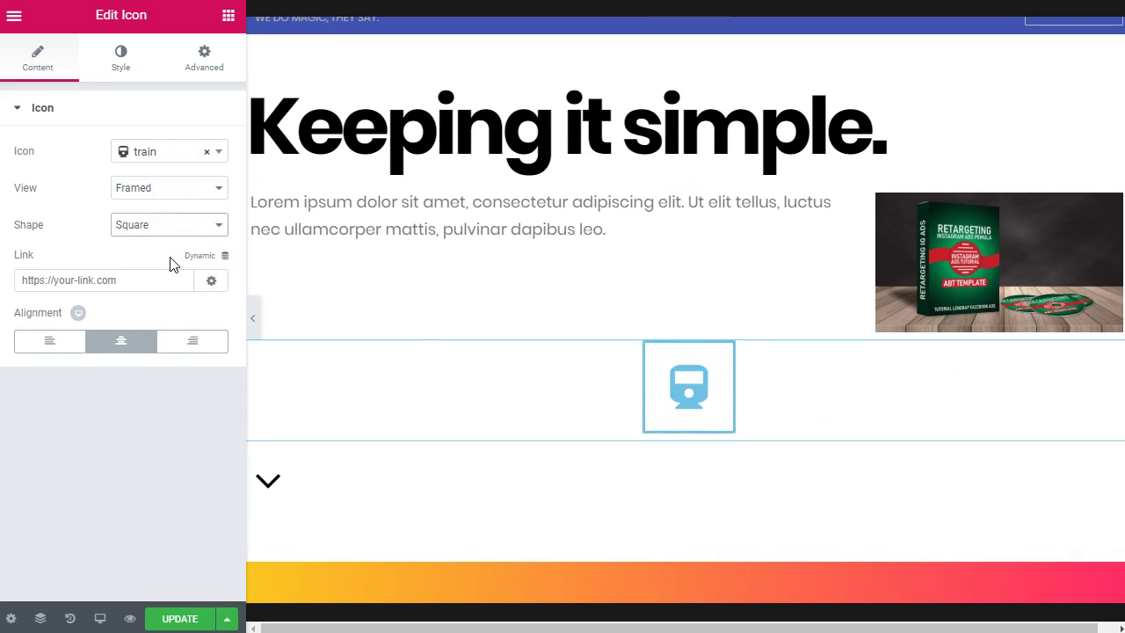
- Set the train icon's view to Stacked and its shape to Circle
left_click(163, 188)
left_click(156, 220)
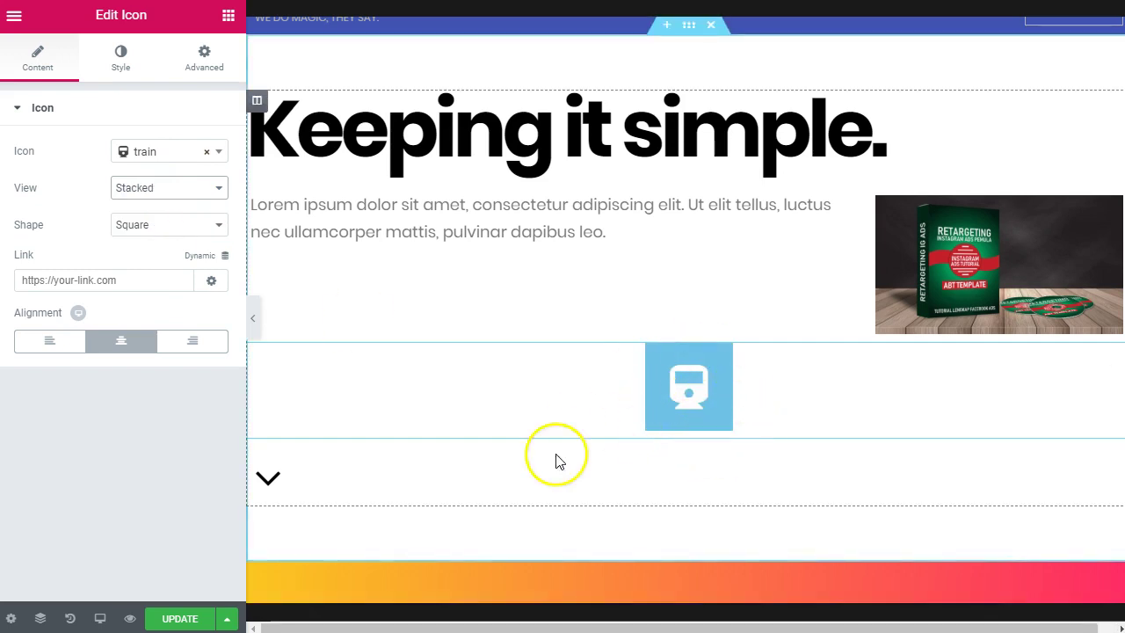
left_click(181, 226)
left_click(167, 243)
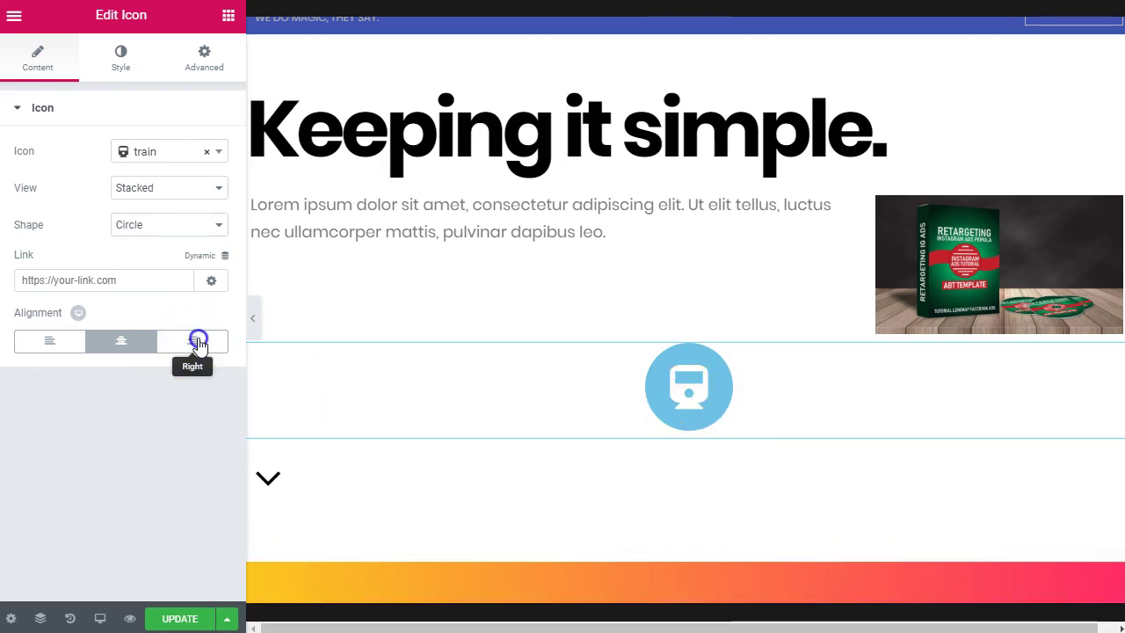
- Try the right and center alignments for the train icon, then align it left
left_click(198, 341)
left_click(132, 339)
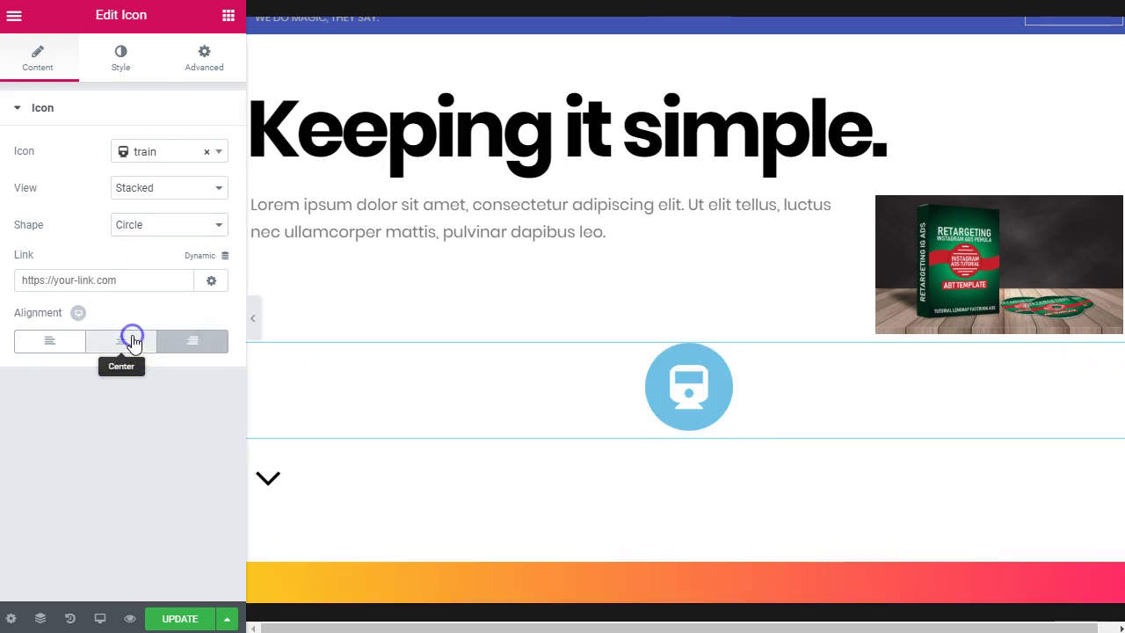
left_click(64, 348)
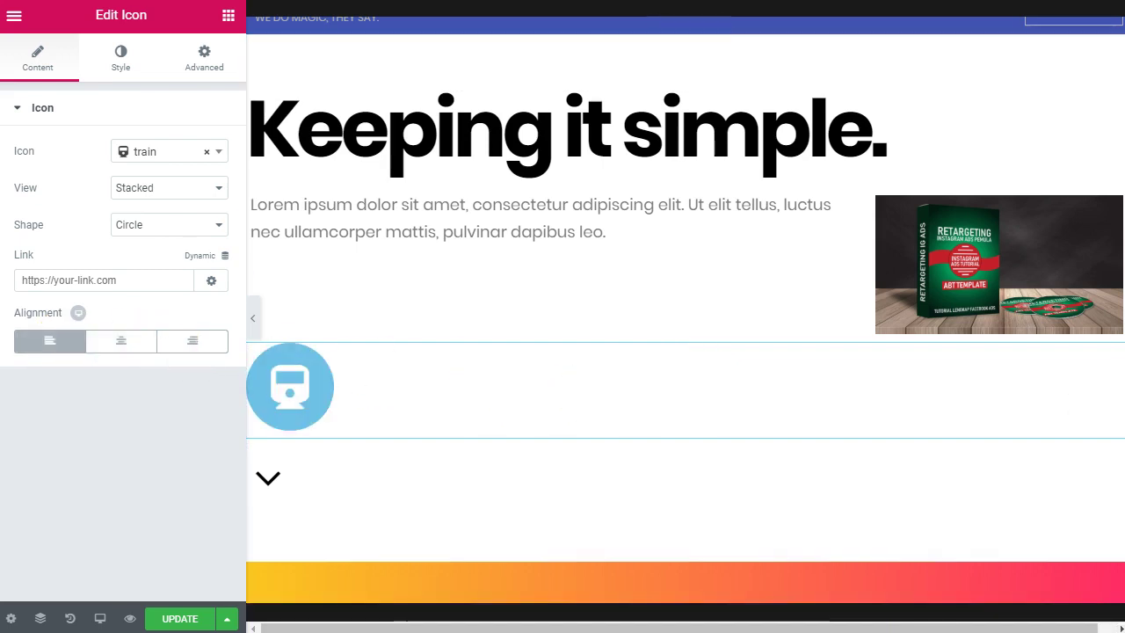
left_click_drag(592, 623, 610, 626)
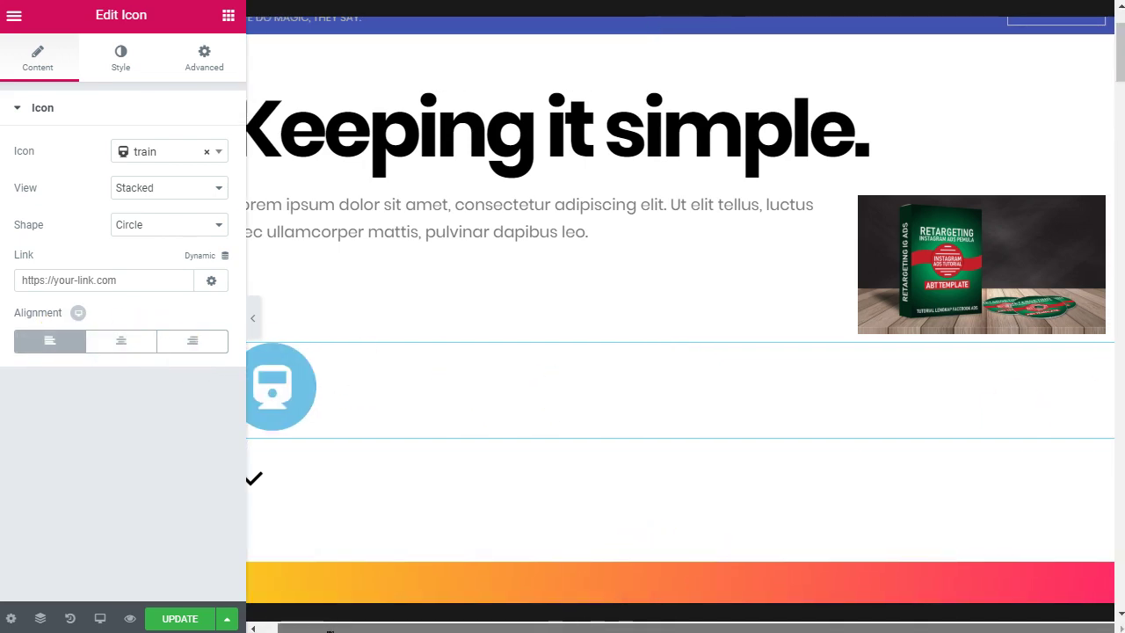
left_click(623, 397)
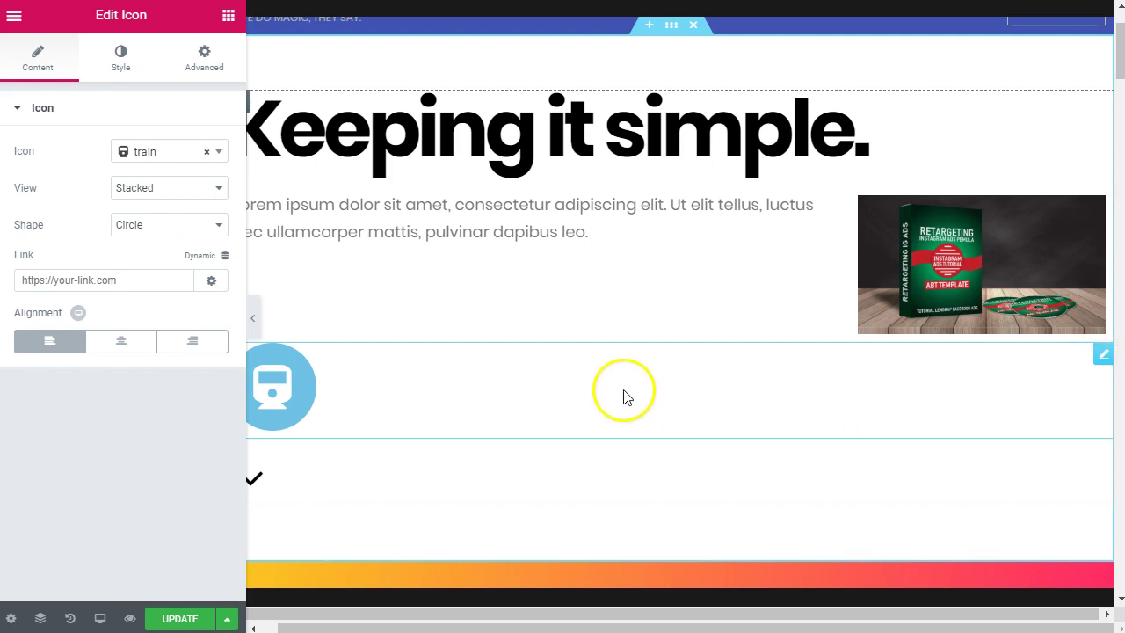
- Save the train icon as a global widget named "test"
right_click(497, 384)
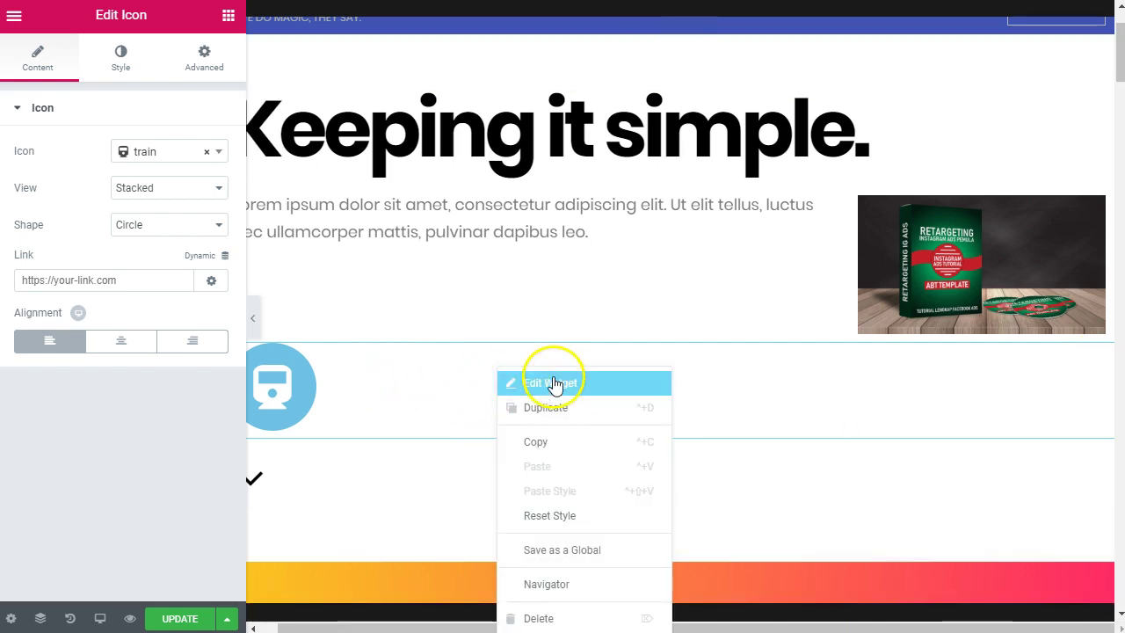
left_click(611, 559)
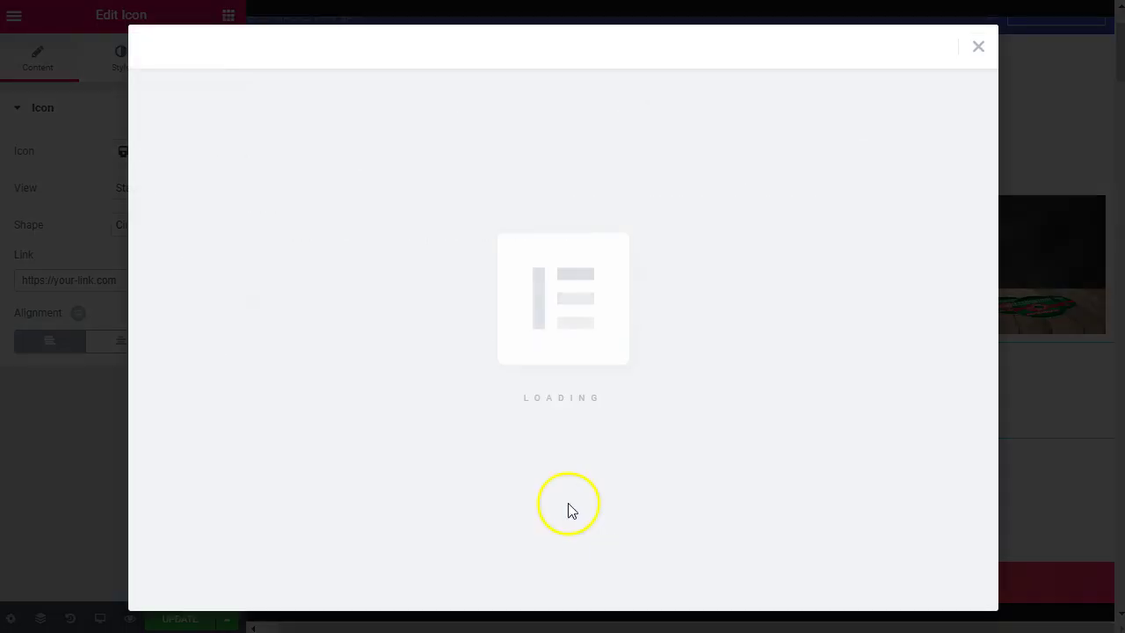
left_click(497, 380)
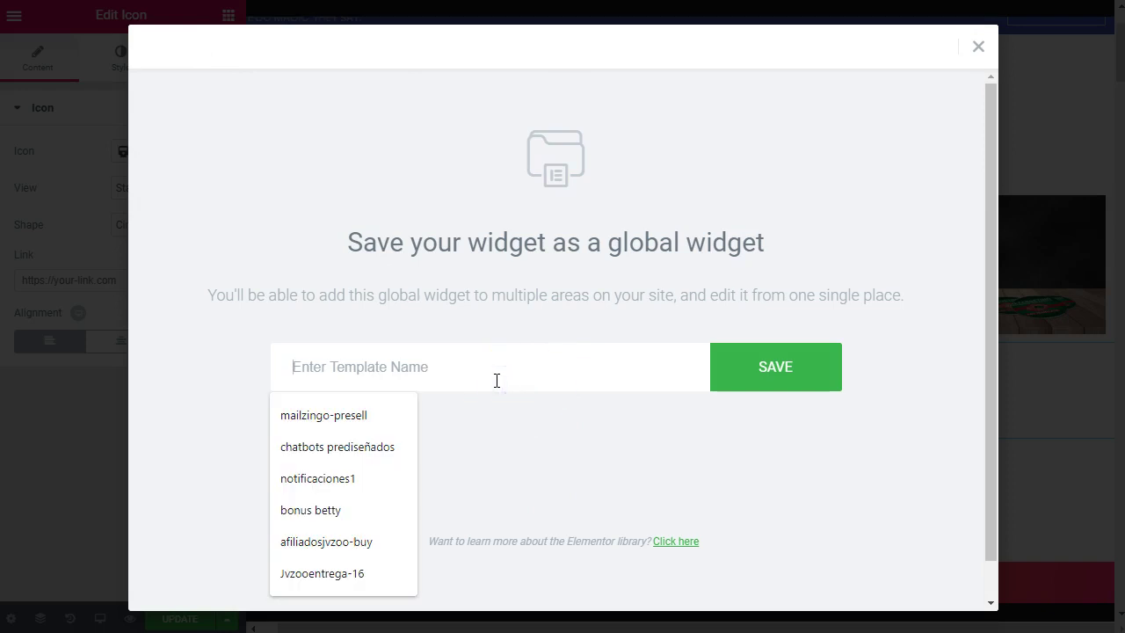
type("ico")
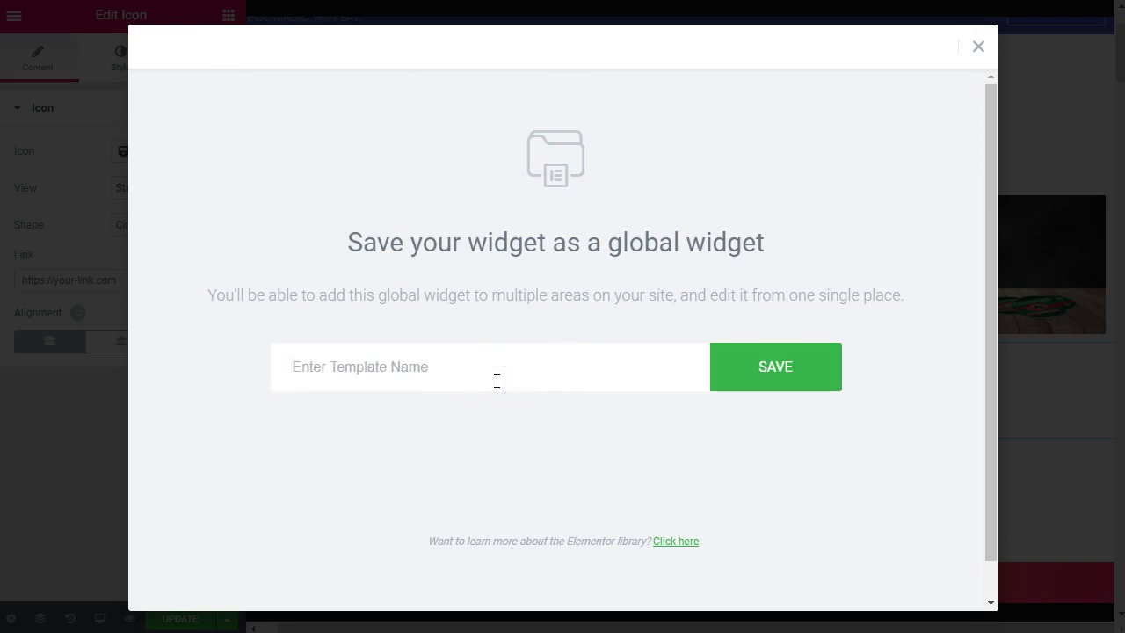
left_click(766, 368)
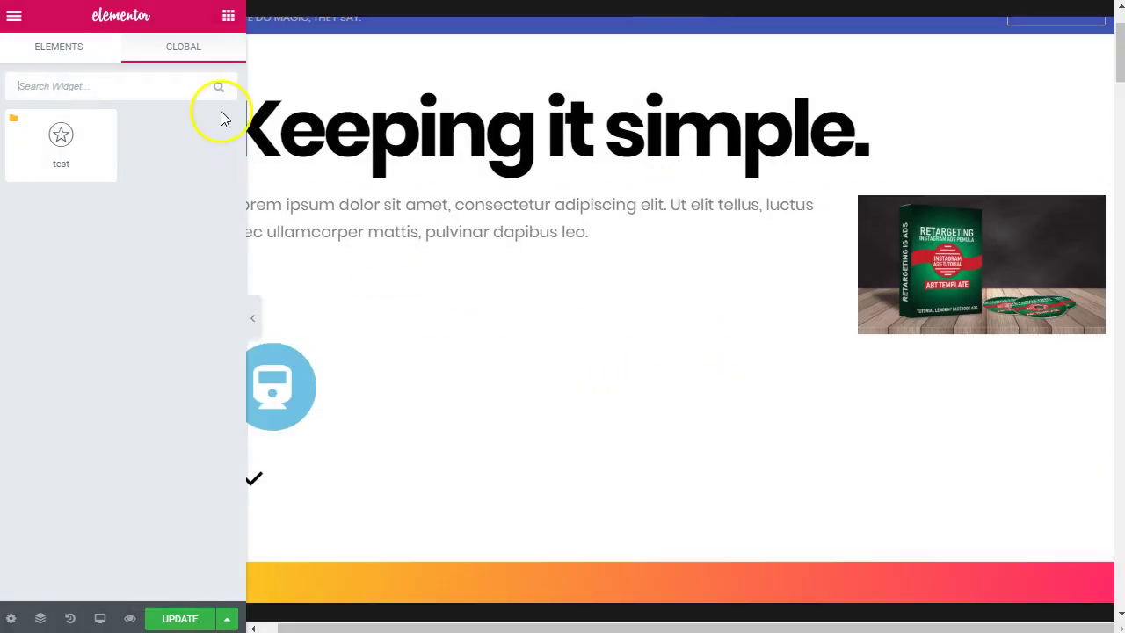
- Unlink the train icon in the hero from its global widget, then delete it from the page
left_click(77, 53)
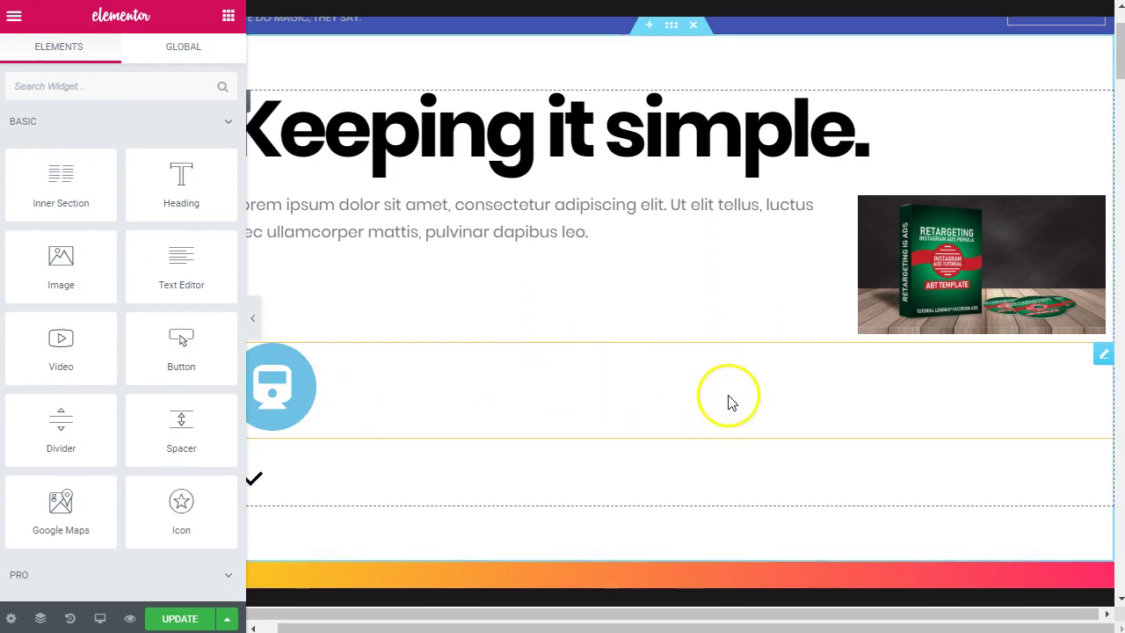
left_click(1104, 355)
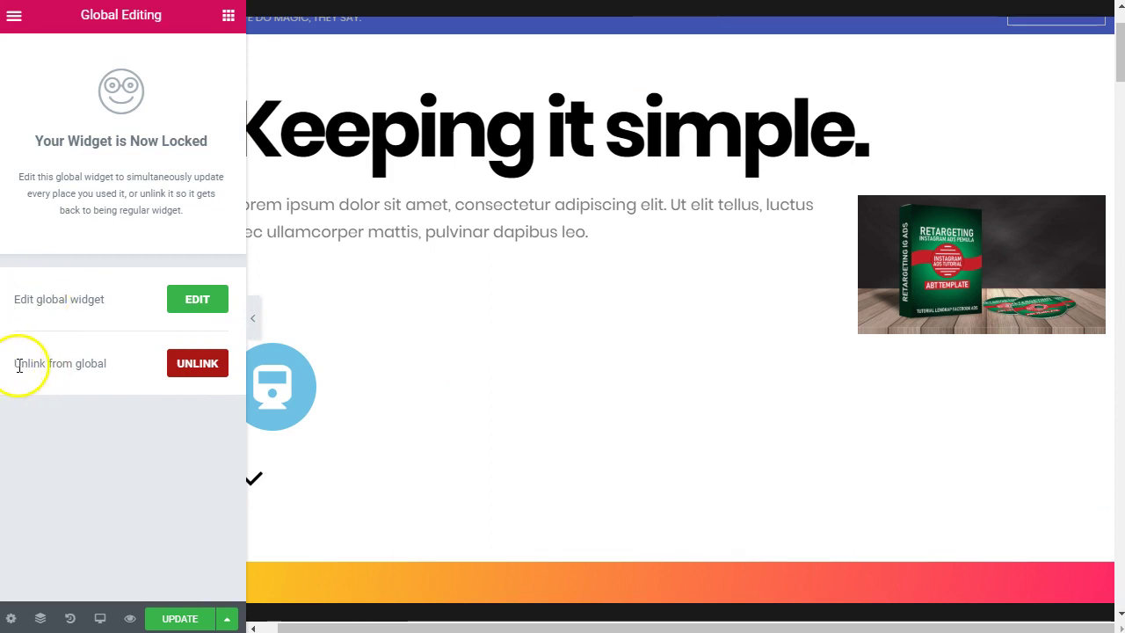
left_click(197, 364)
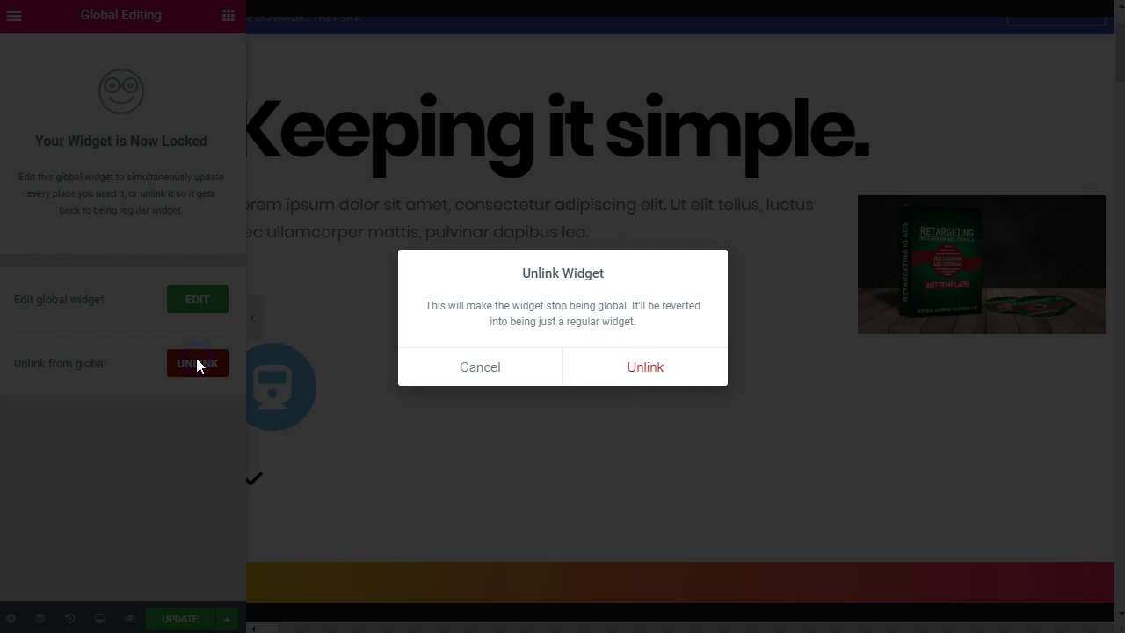
left_click(658, 370)
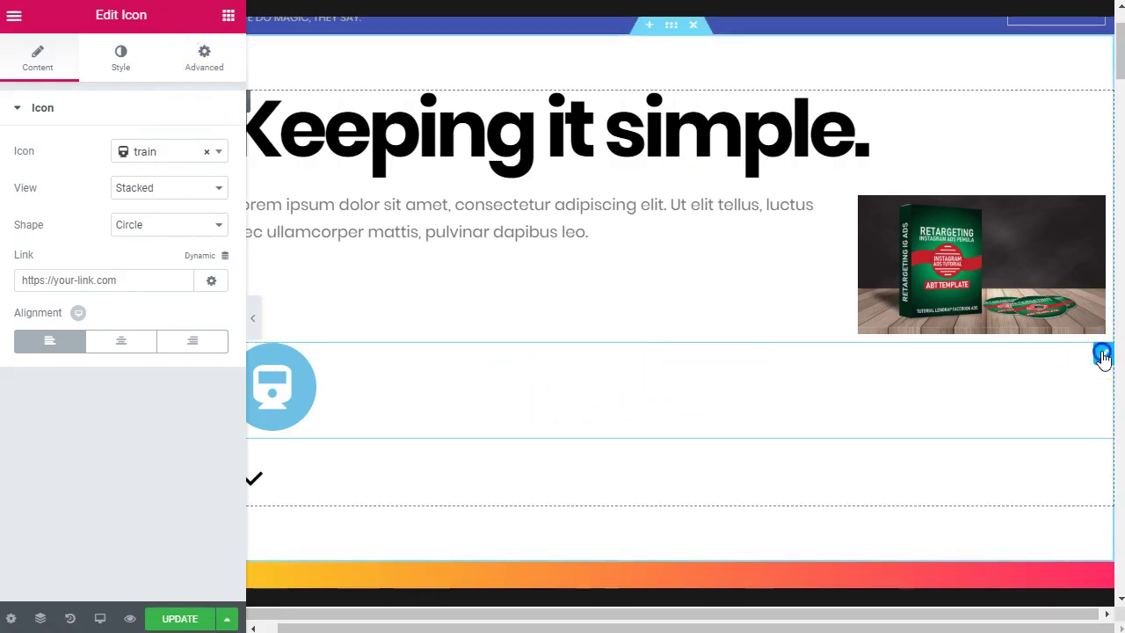
right_click(849, 384)
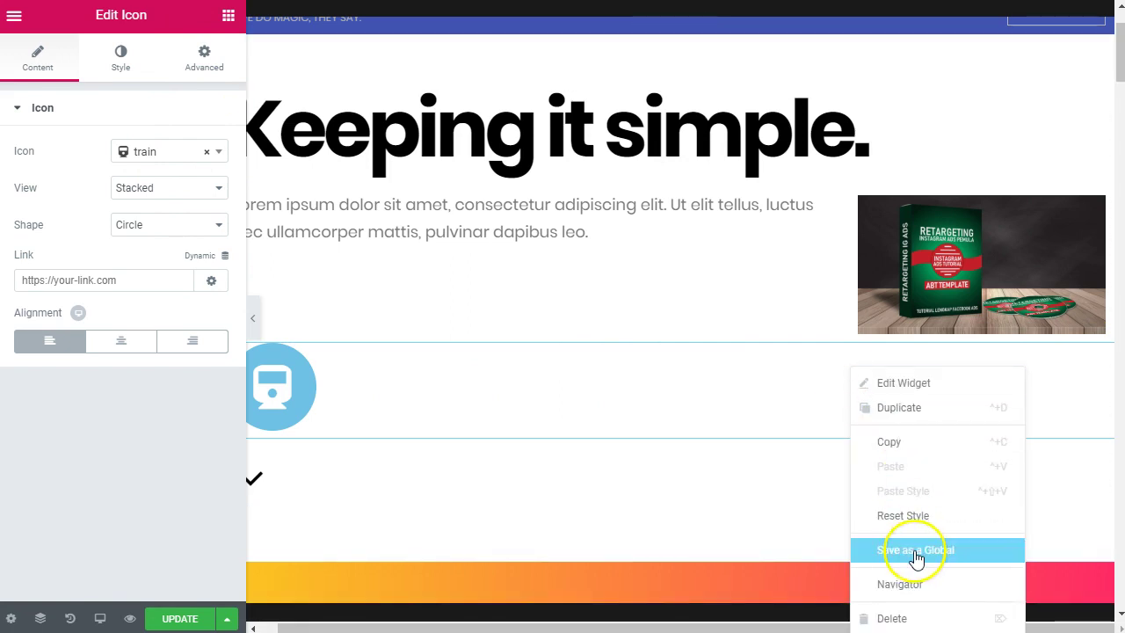
key("Delete")
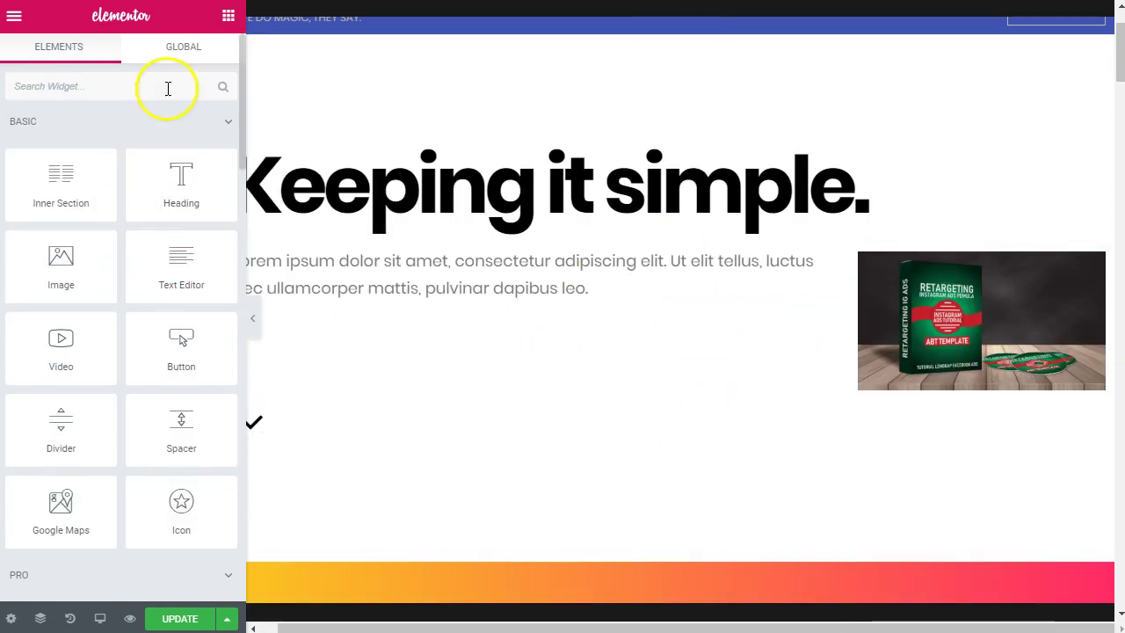
- Try to place the "test" global widget in the hero, then review the page down to the "Let's talk." section and back up
left_click(186, 51)
left_click_drag(74, 155, 572, 360)
scroll(572, 359, "up", 1)
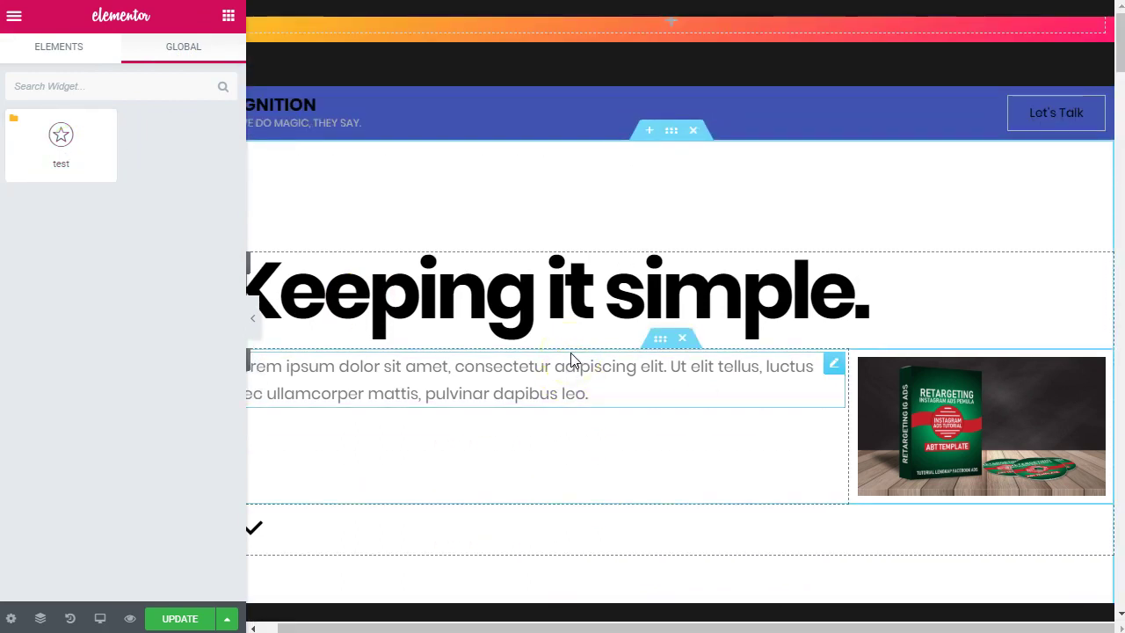
scroll(571, 359, "down", 15)
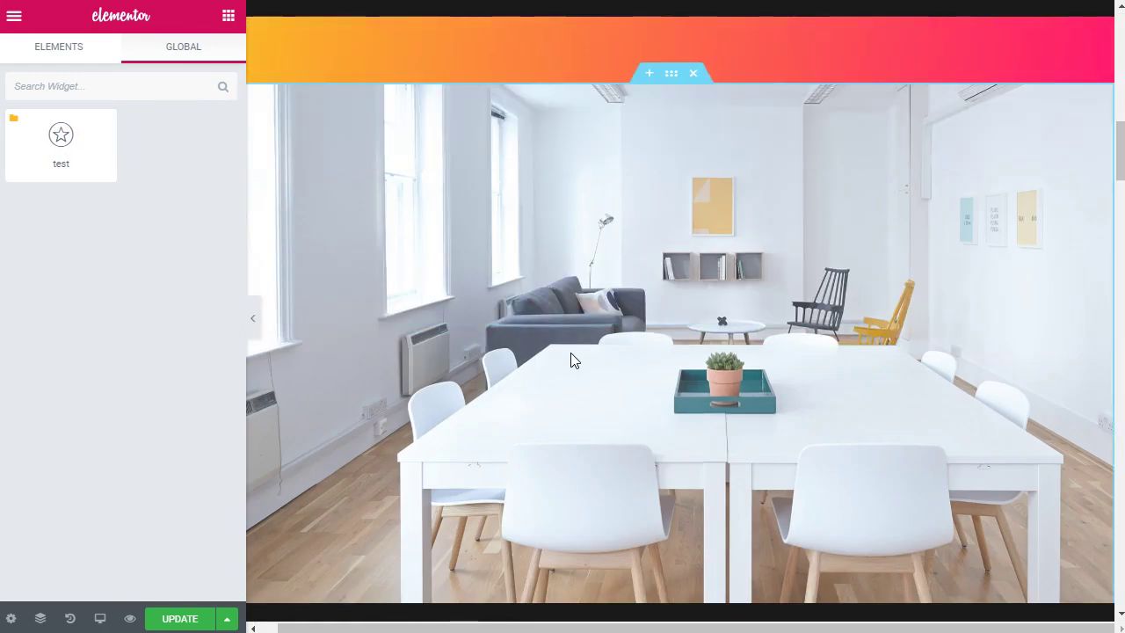
scroll(572, 359, "down", 12)
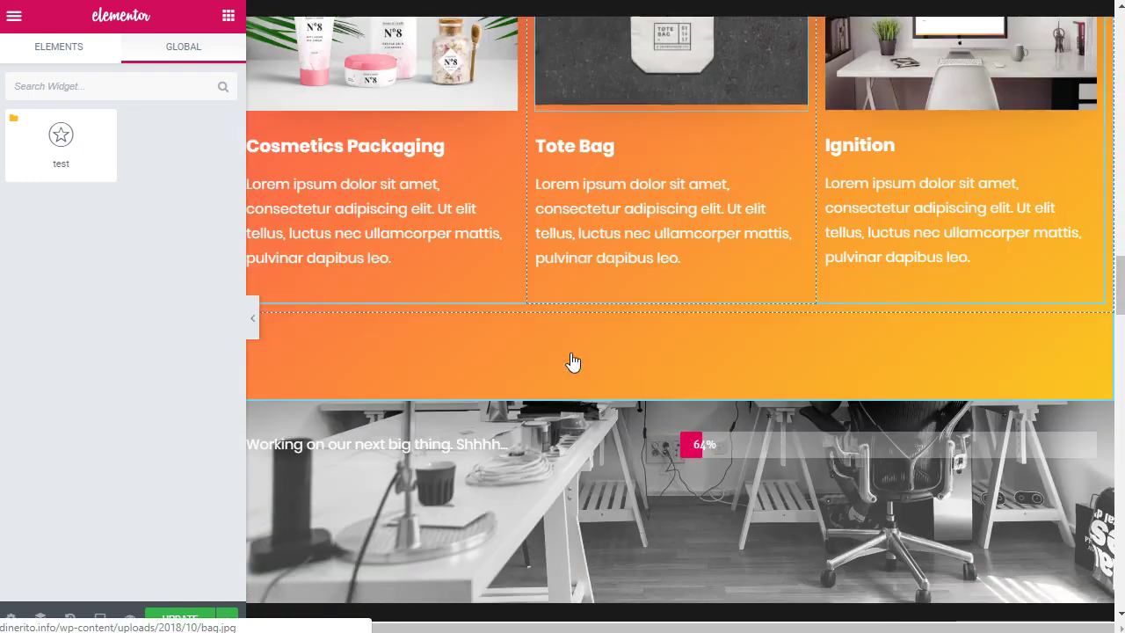
scroll(578, 409, "down", 10)
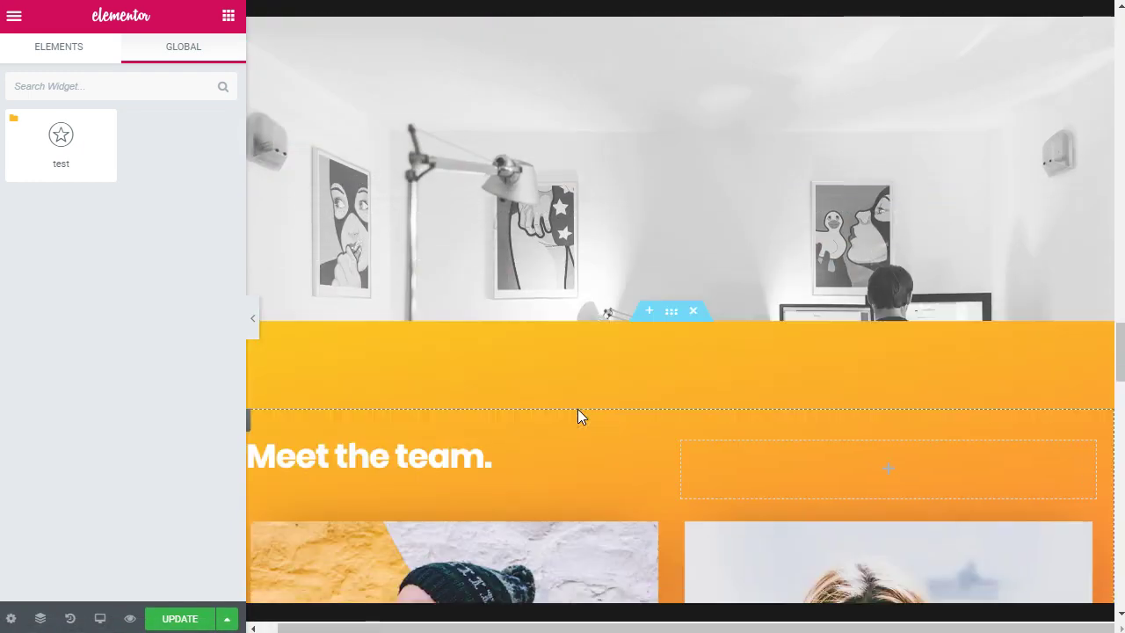
scroll(578, 409, "down", 15)
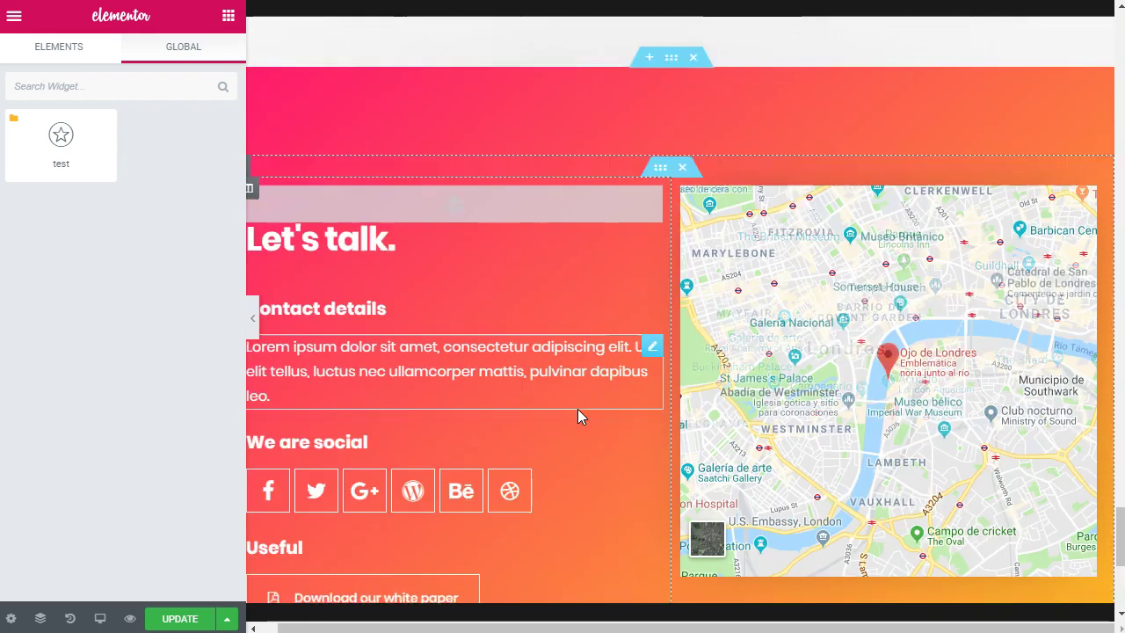
scroll(578, 408, "up", 20)
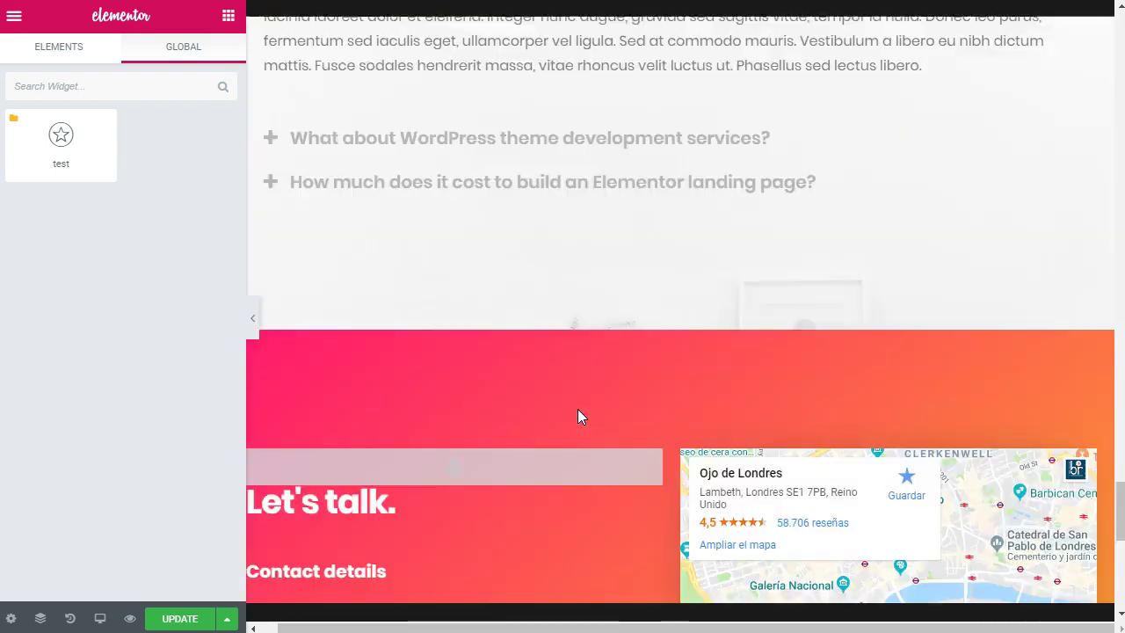
scroll(579, 409, "up", 5)
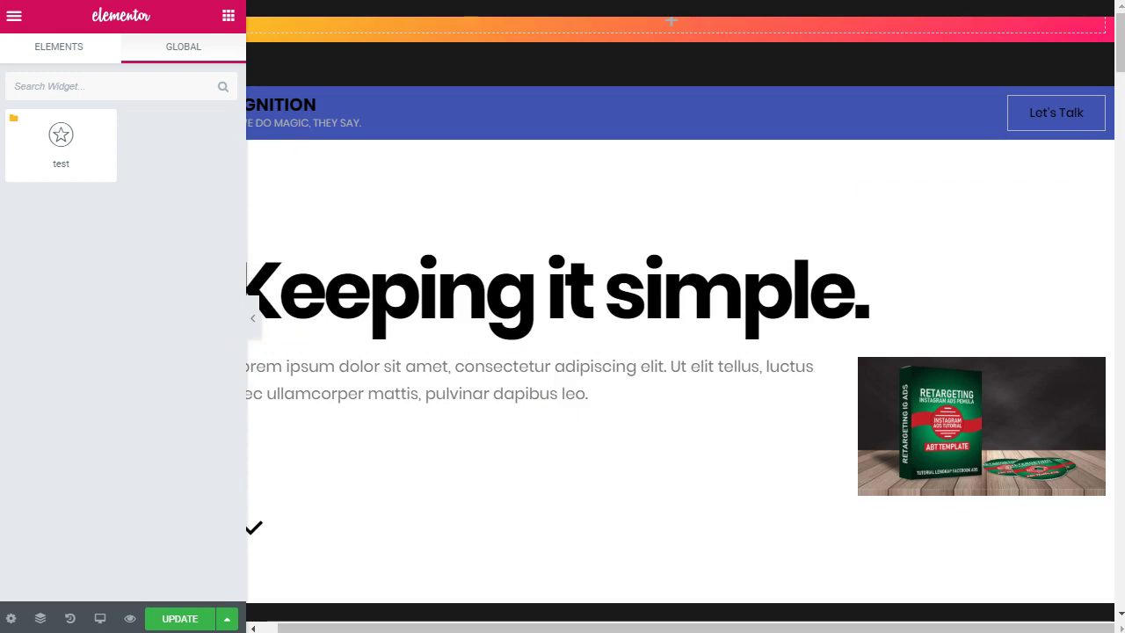
- Switch to the WordPress My Templates list and open the view of the template listed directly below lead13 in a new tab
left_click(637, 58)
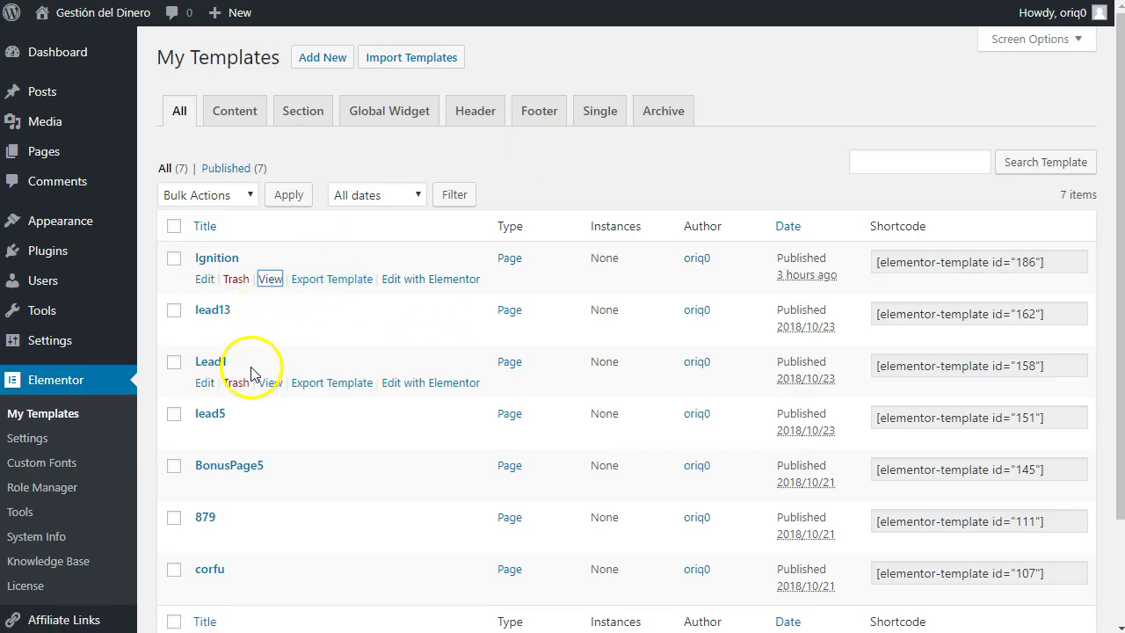
right_click(276, 391)
left_click(351, 395)
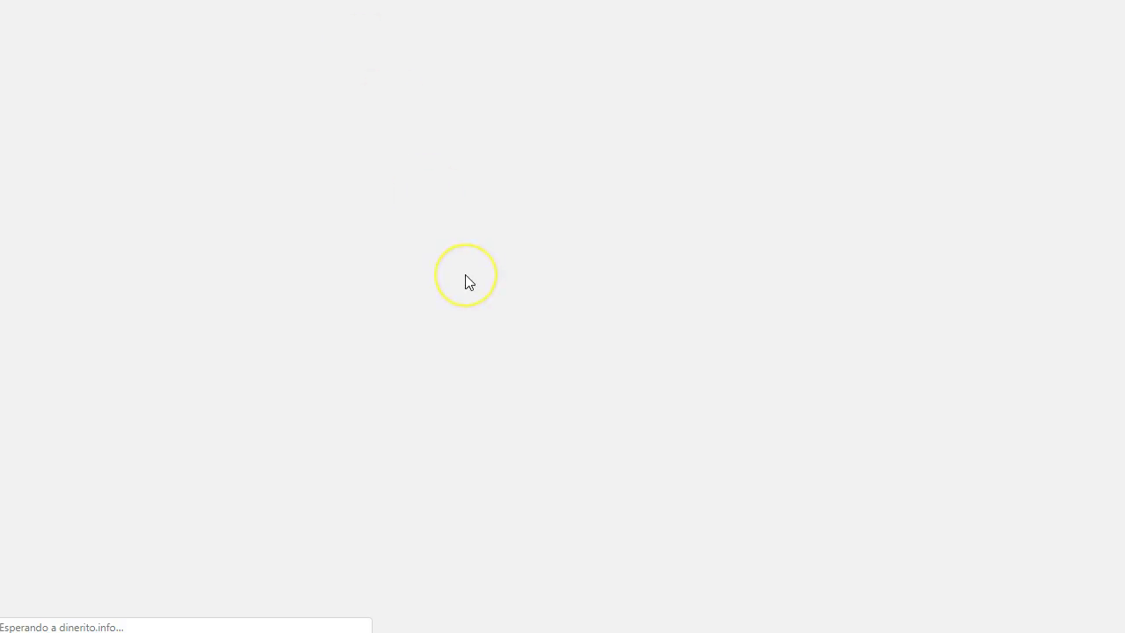
- Review the Lead1 page from its header down to the "Website name – 2018" footer and back up
scroll(291, 310, "down", 2)
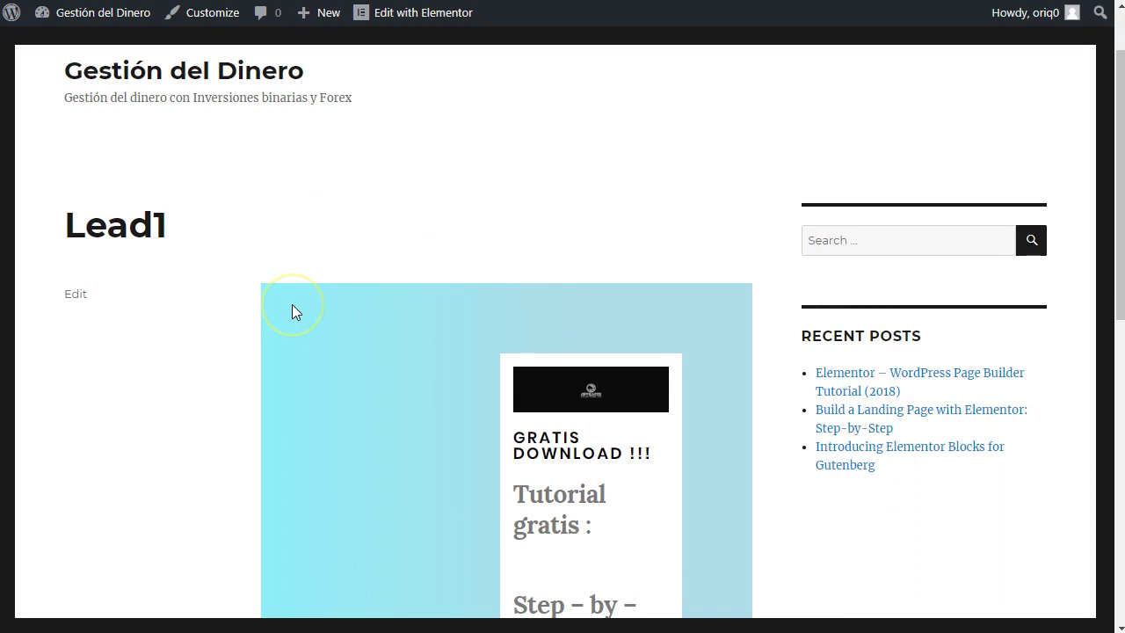
scroll(292, 305, "down", 6)
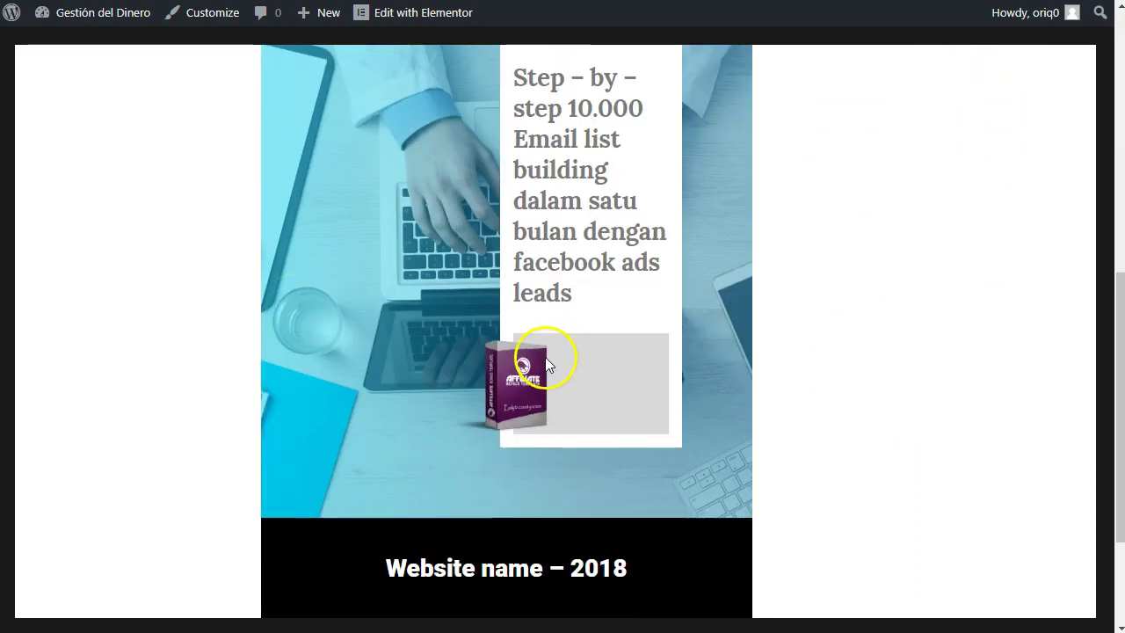
scroll(477, 424, "up", 8)
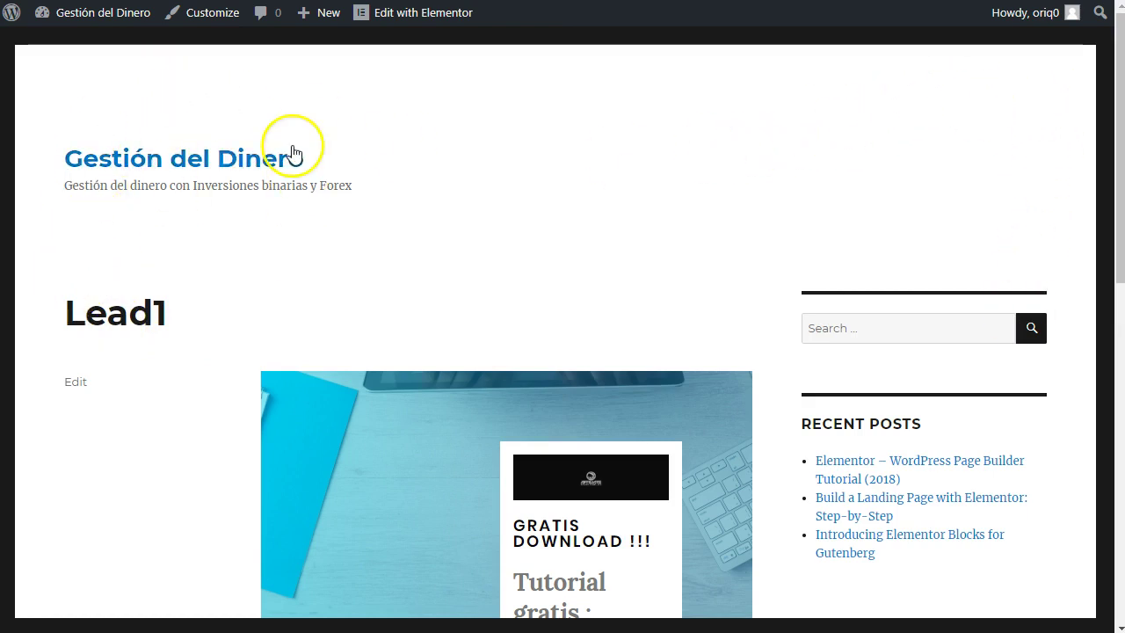
scroll(693, 260, "down", 9)
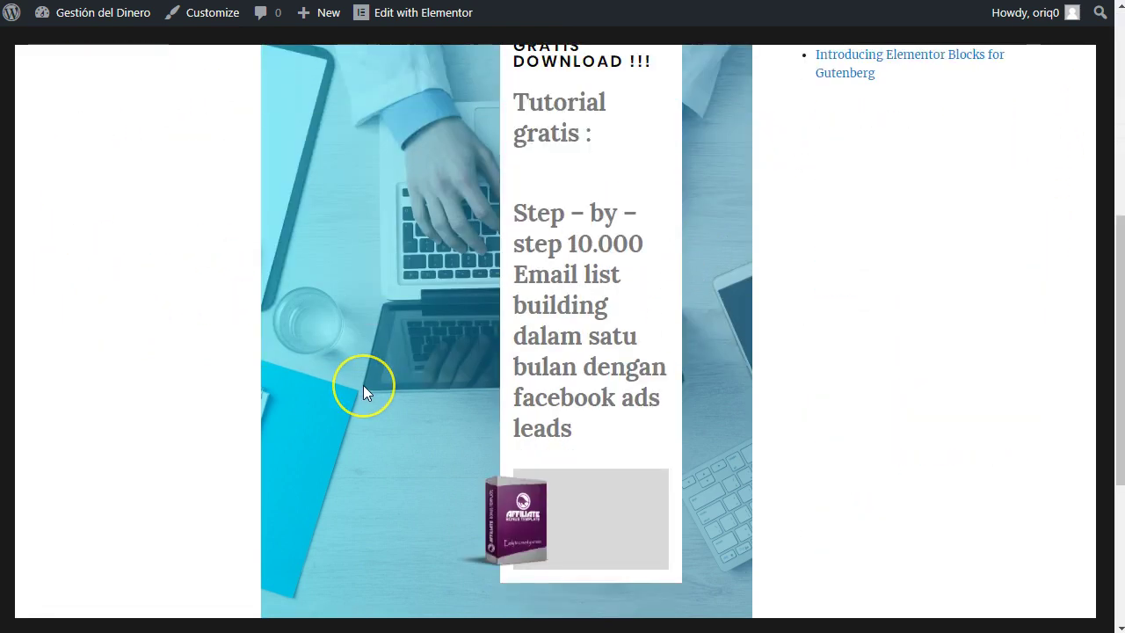
scroll(364, 387, "up", 5)
scroll(363, 385, "up", 5)
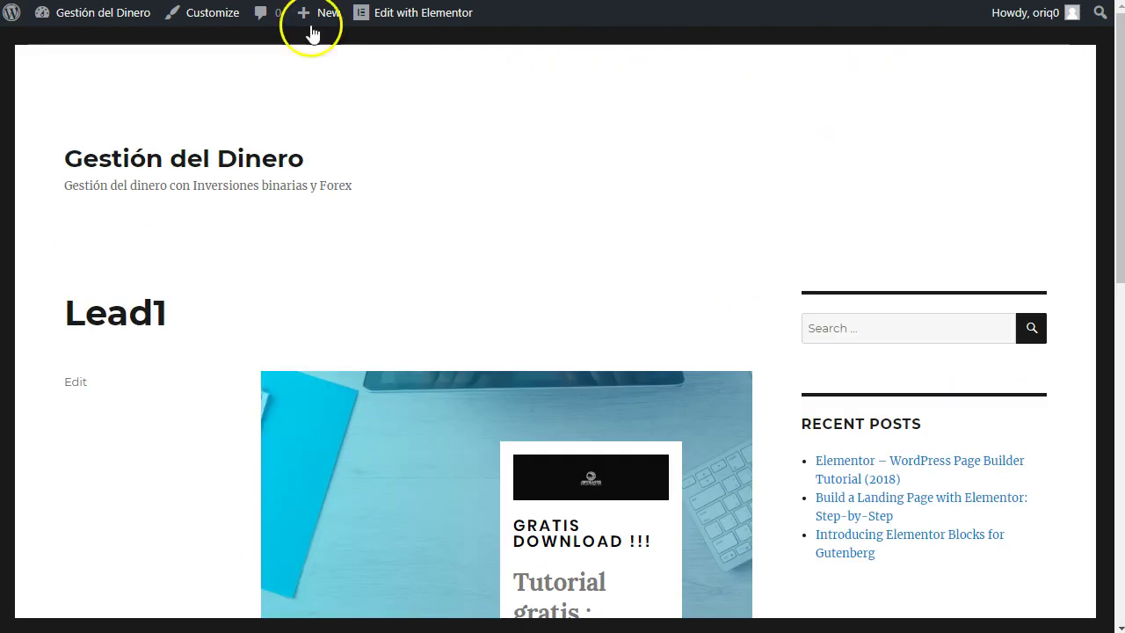
- Go to the Lead1 template's WordPress edit page, set its page template to Elementor Canvas, and update it
key("alt+Left")
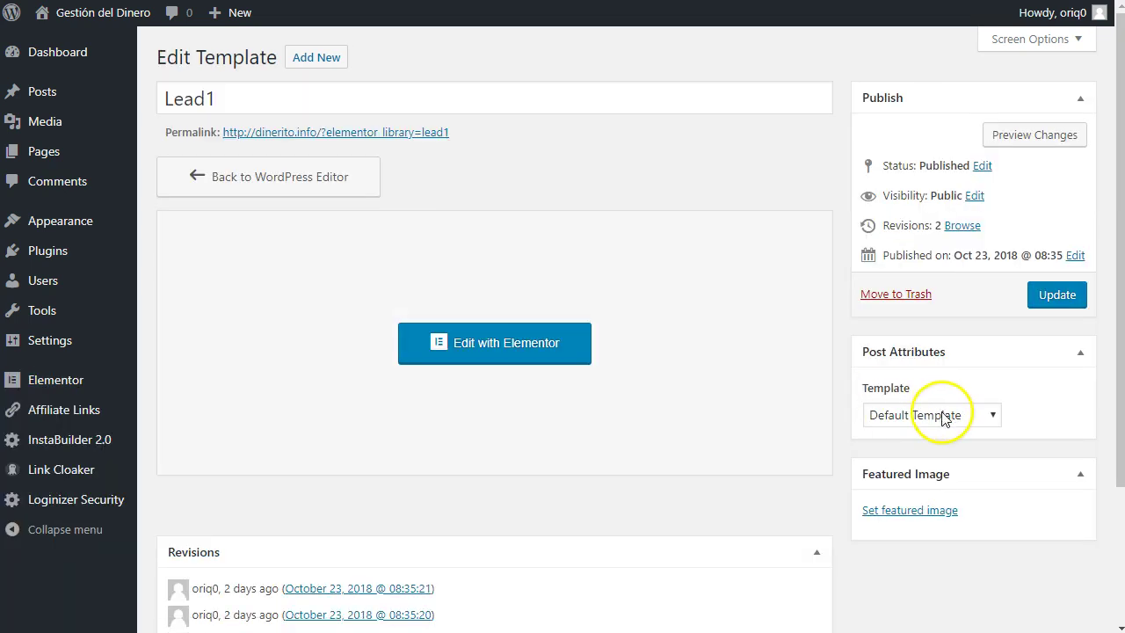
left_click(945, 424)
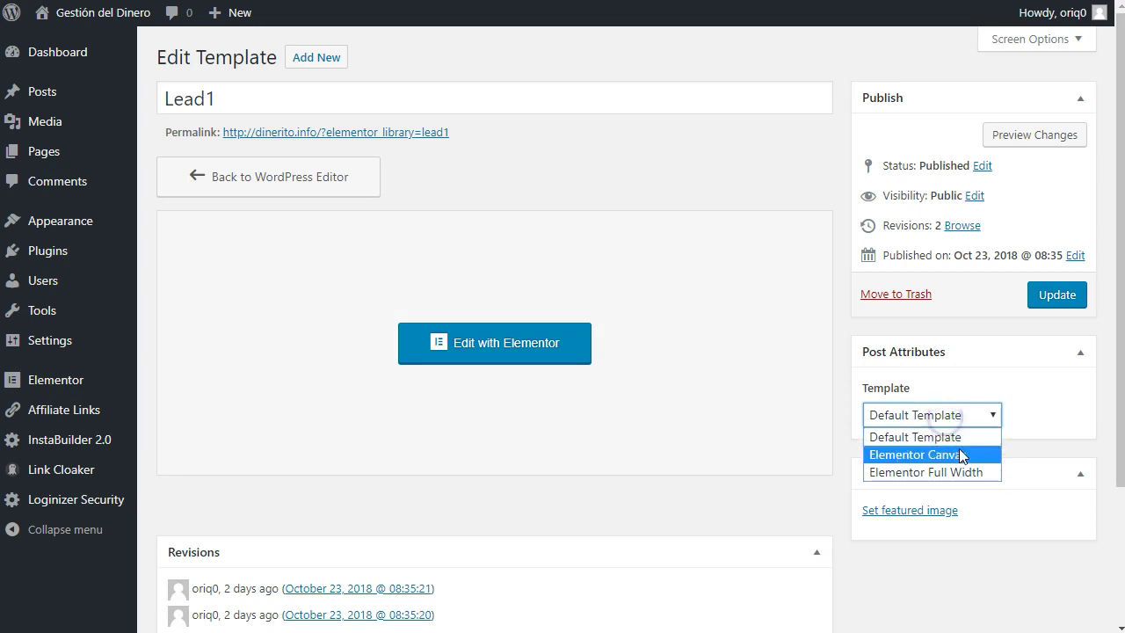
left_click(960, 456)
left_click(1060, 296)
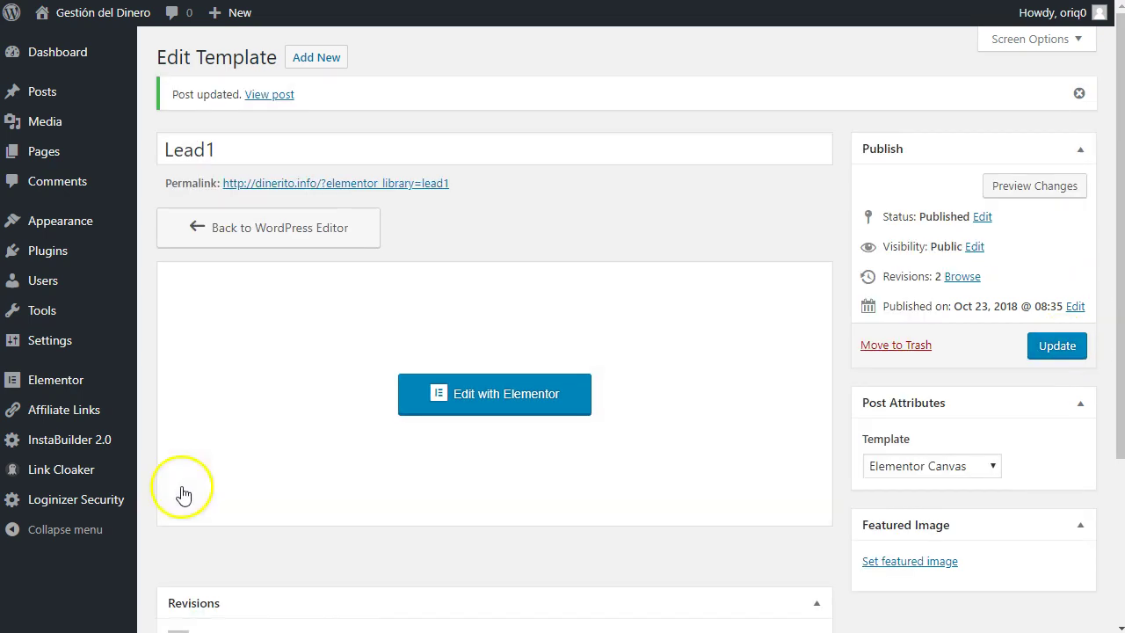
- Return to the My Templates list and open the view of the Lead1 template in a new tab
mouse_move(71, 376)
left_click(195, 387)
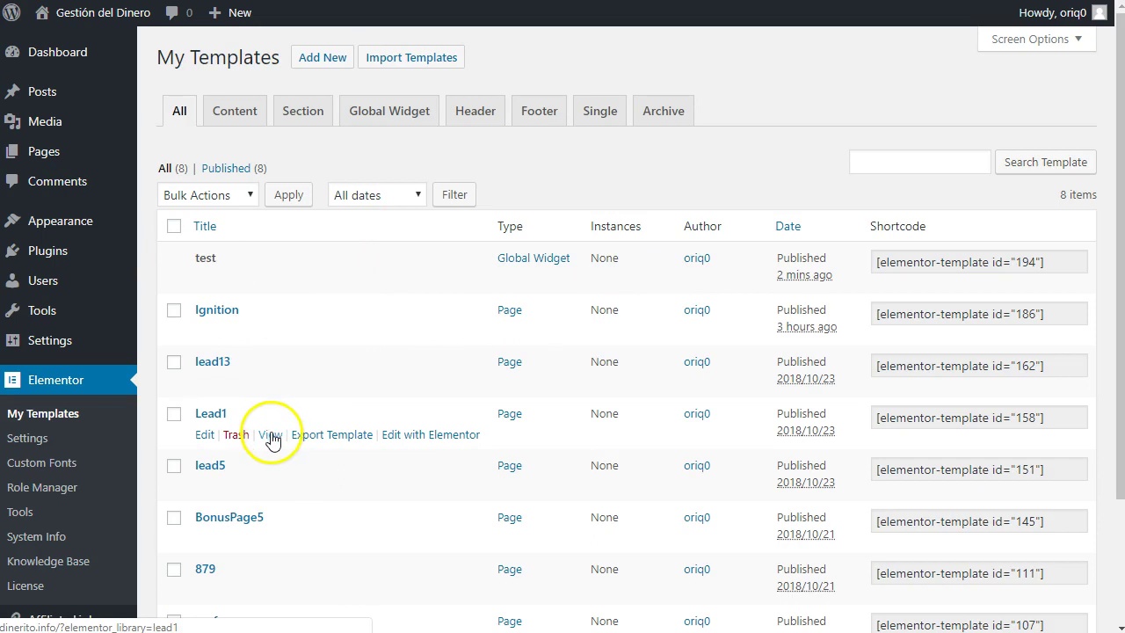
right_click(270, 436)
left_click(335, 447)
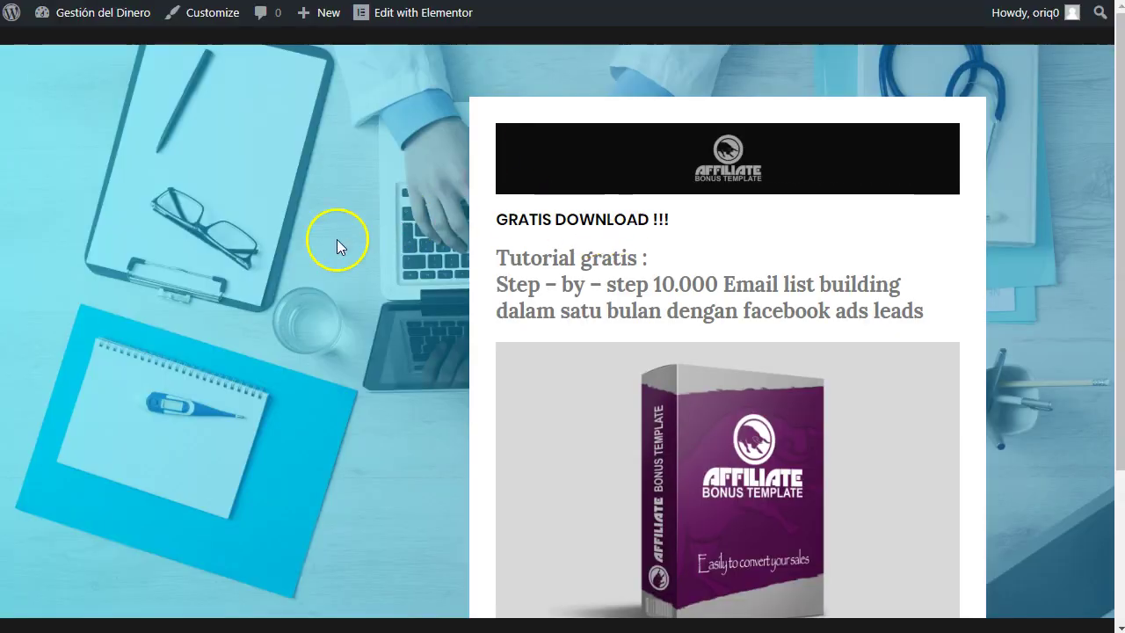
- Examine the Lead1 canvas layout, including the logo banner, headline, product box image and footer
scroll(309, 250, "down", 5)
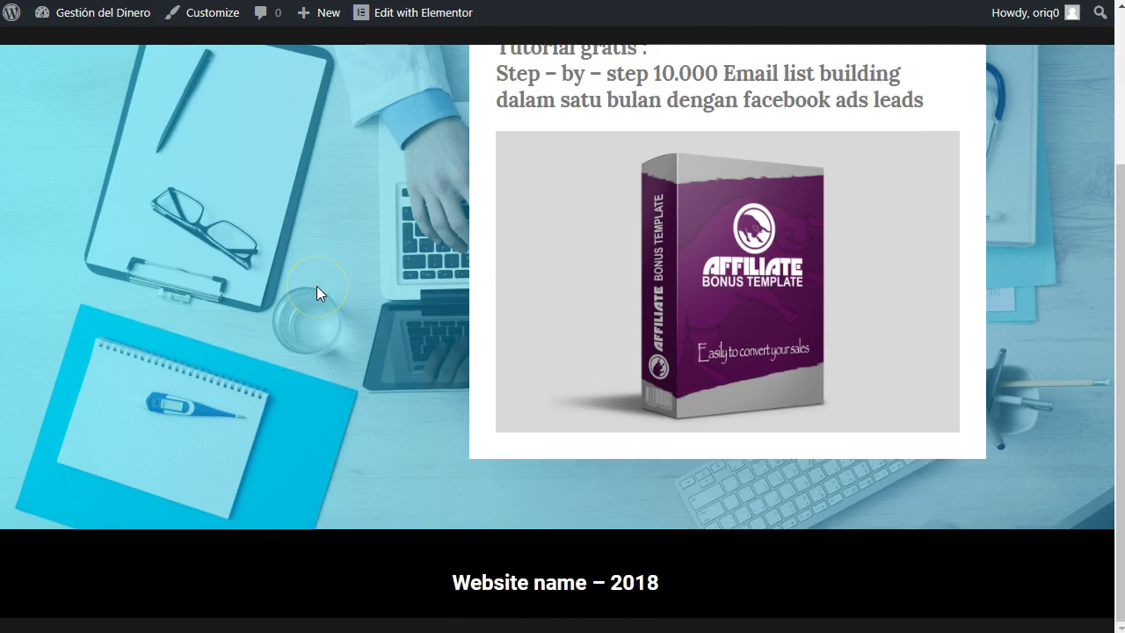
scroll(317, 286, "up", 5)
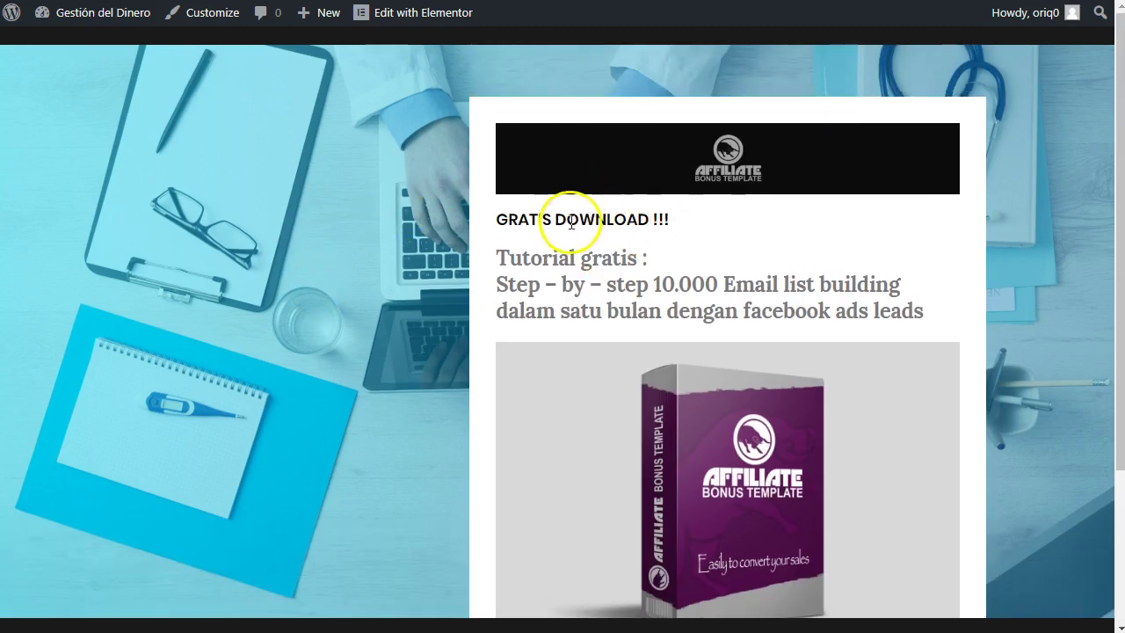
scroll(552, 201, "down", 1)
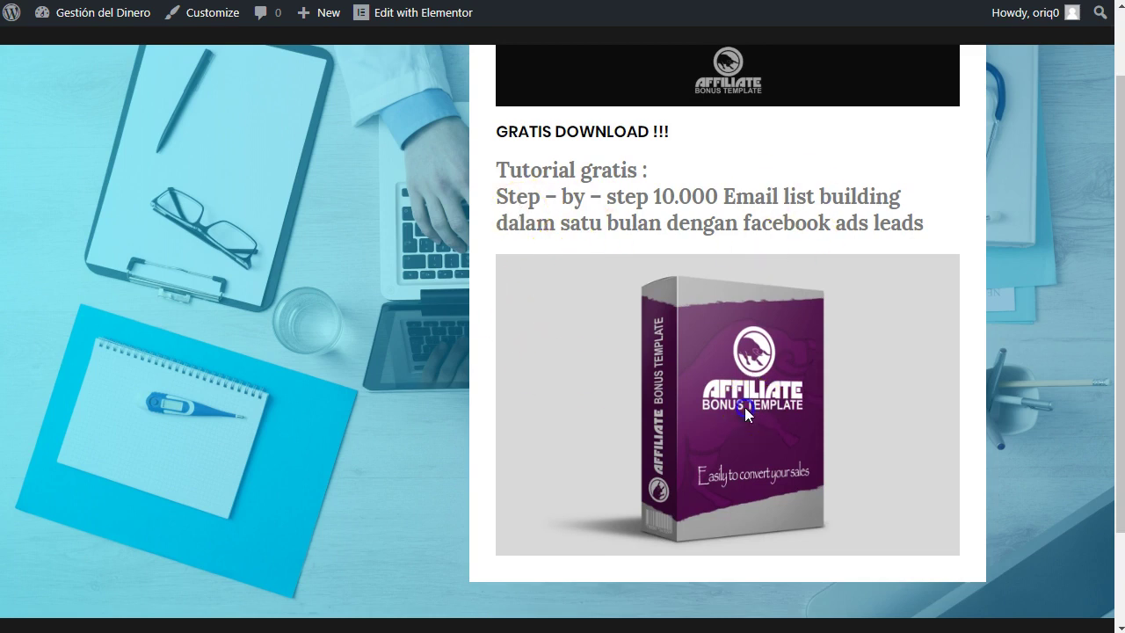
scroll(560, 383, "down", 2)
scroll(706, 330, "up", 3)
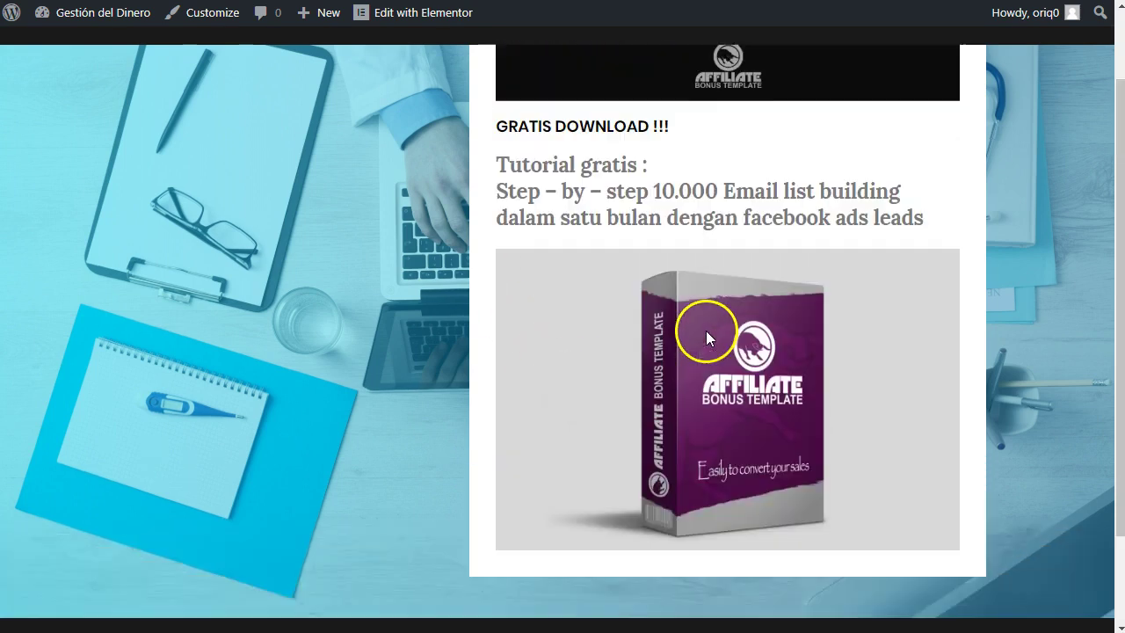
scroll(502, 364, "down", 1)
scroll(502, 364, "down", 2)
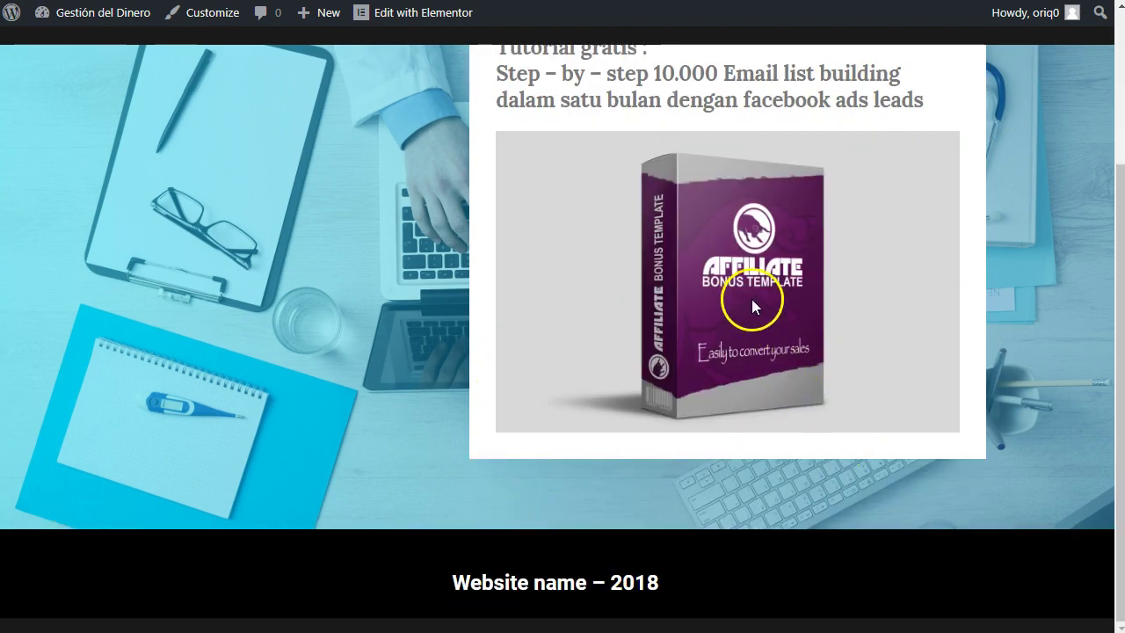
scroll(603, 370, "up", 3)
scroll(603, 369, "down", 3)
scroll(603, 370, "up", 3)
scroll(603, 365, "down", 3)
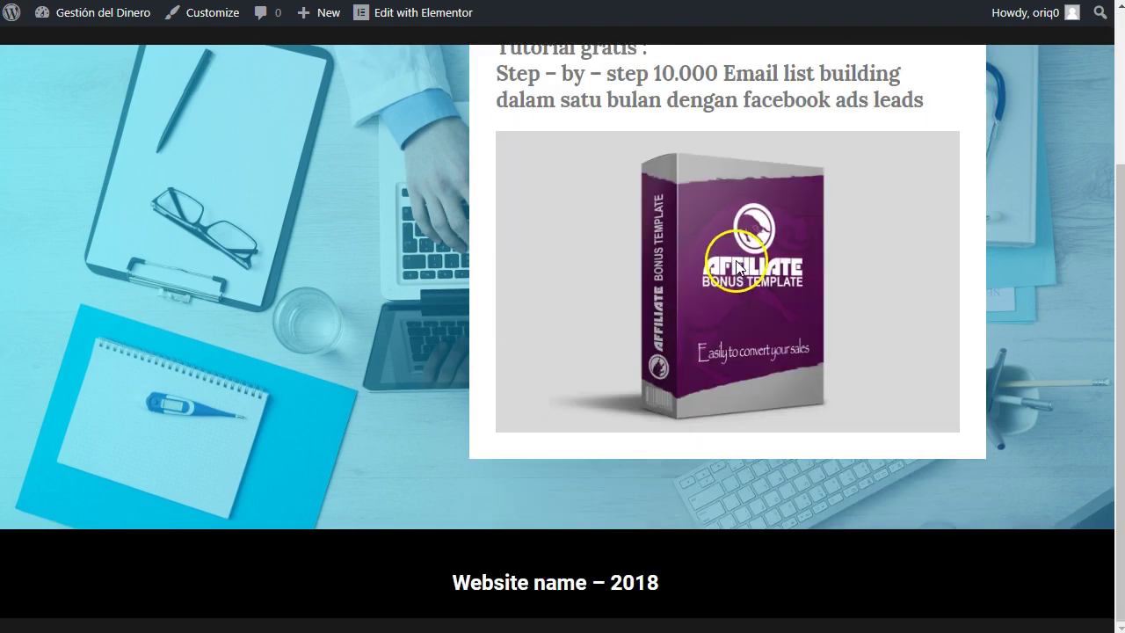
scroll(736, 261, "up", 1)
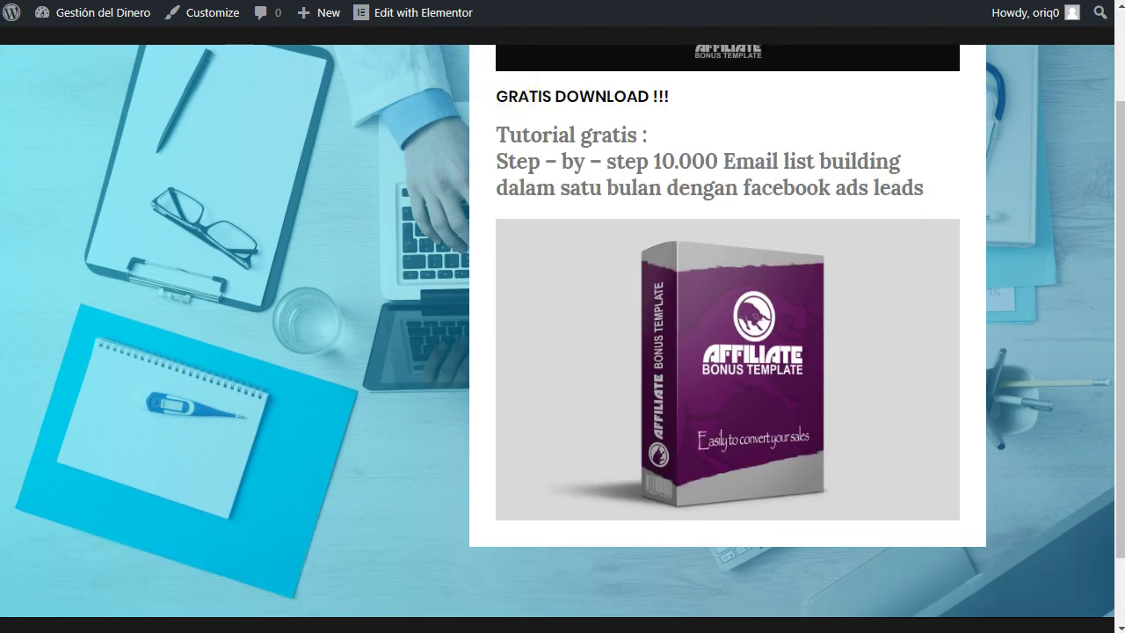
- Open Lead1 for editing with Elementor and look over the page down to the footer and back
left_click(422, 14)
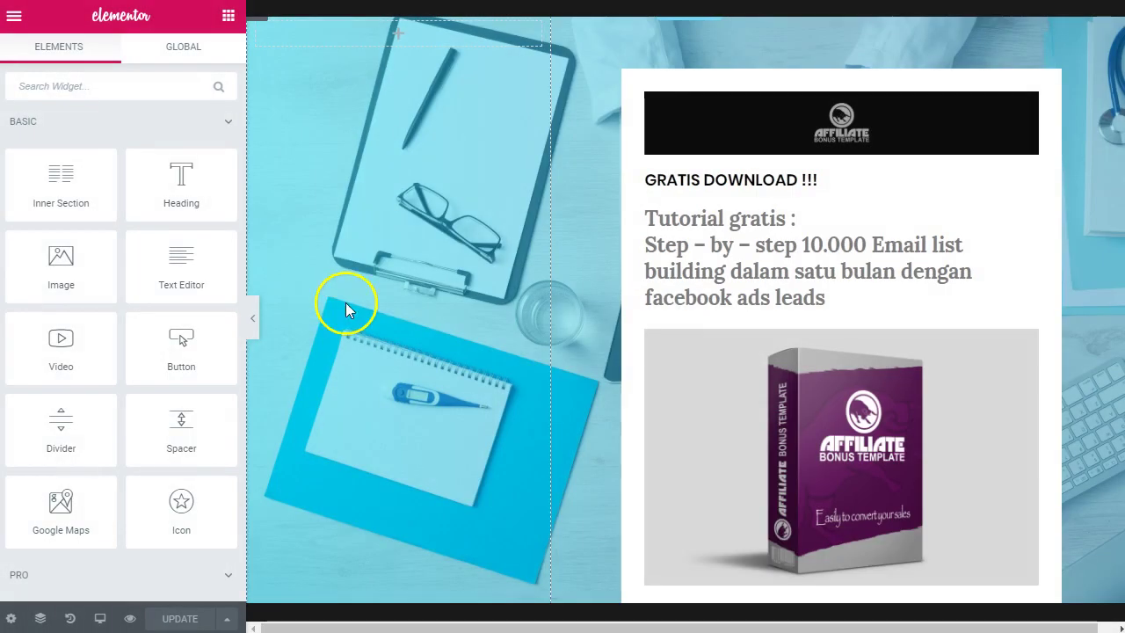
scroll(707, 275, "down", 4)
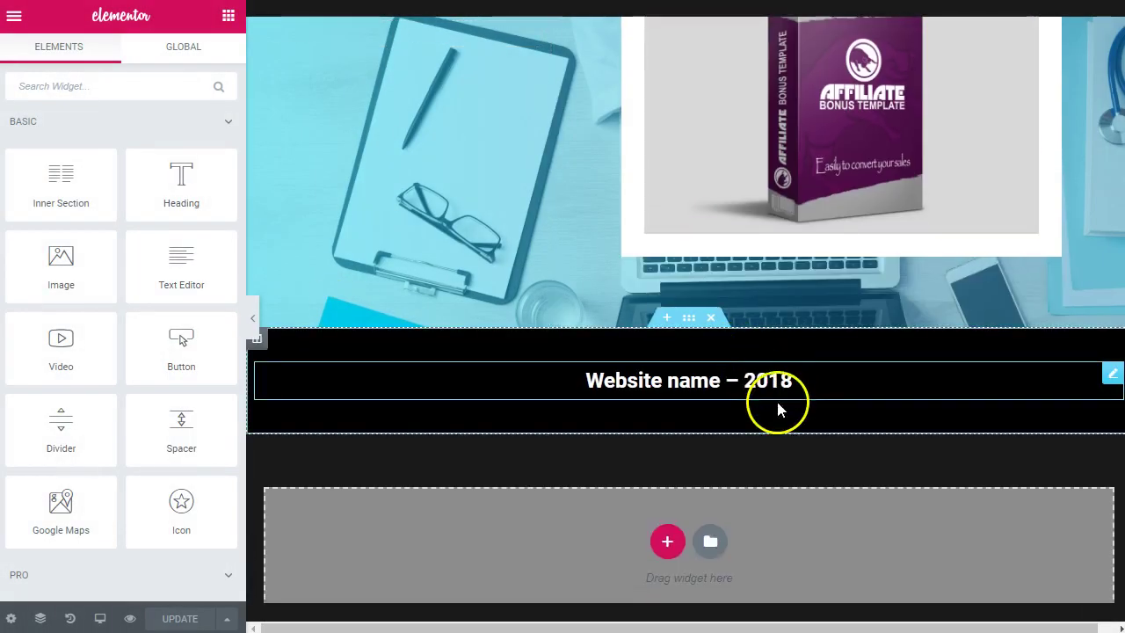
scroll(782, 410, "down", 1)
scroll(665, 483, "up", 4)
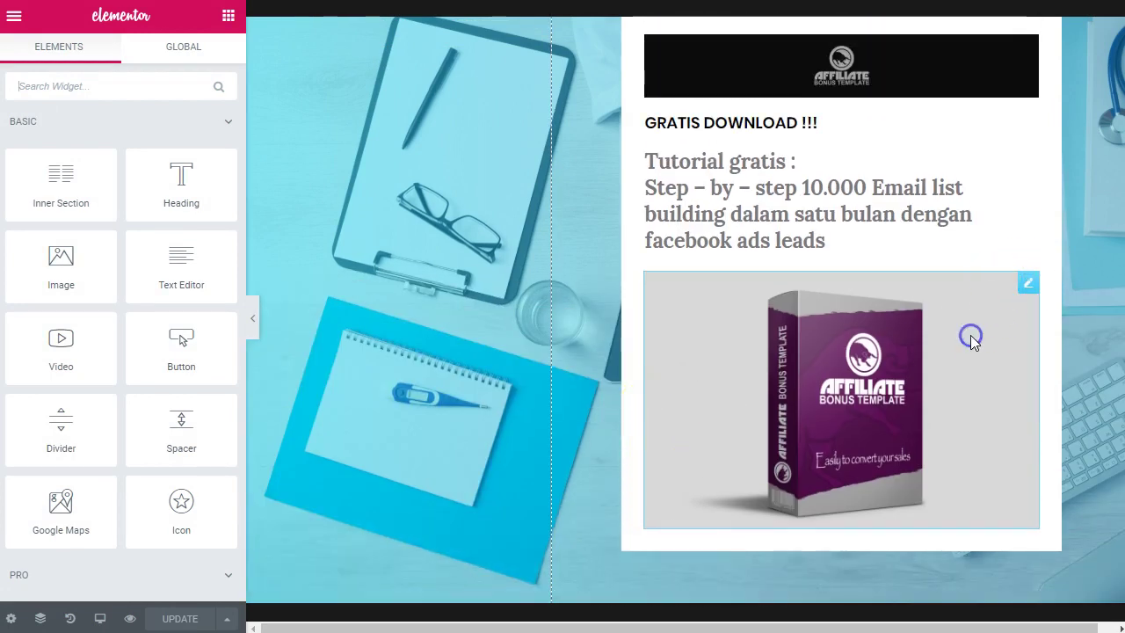
- Select the product box image and examine its style and advanced settings, including Custom CSS
left_click(971, 341)
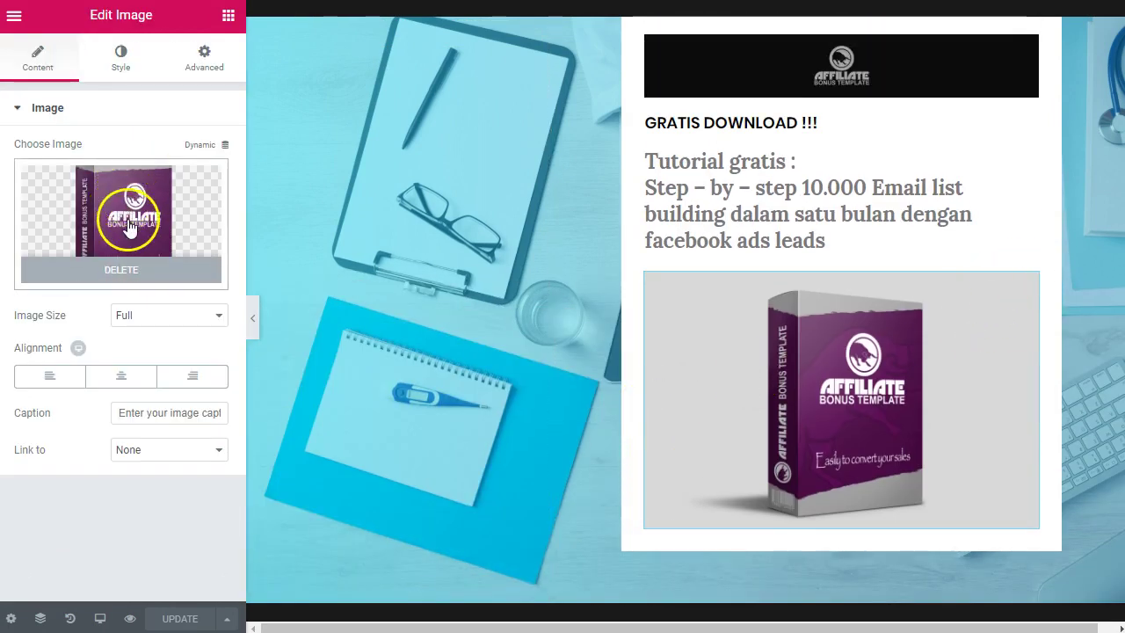
left_click(120, 55)
left_click(211, 54)
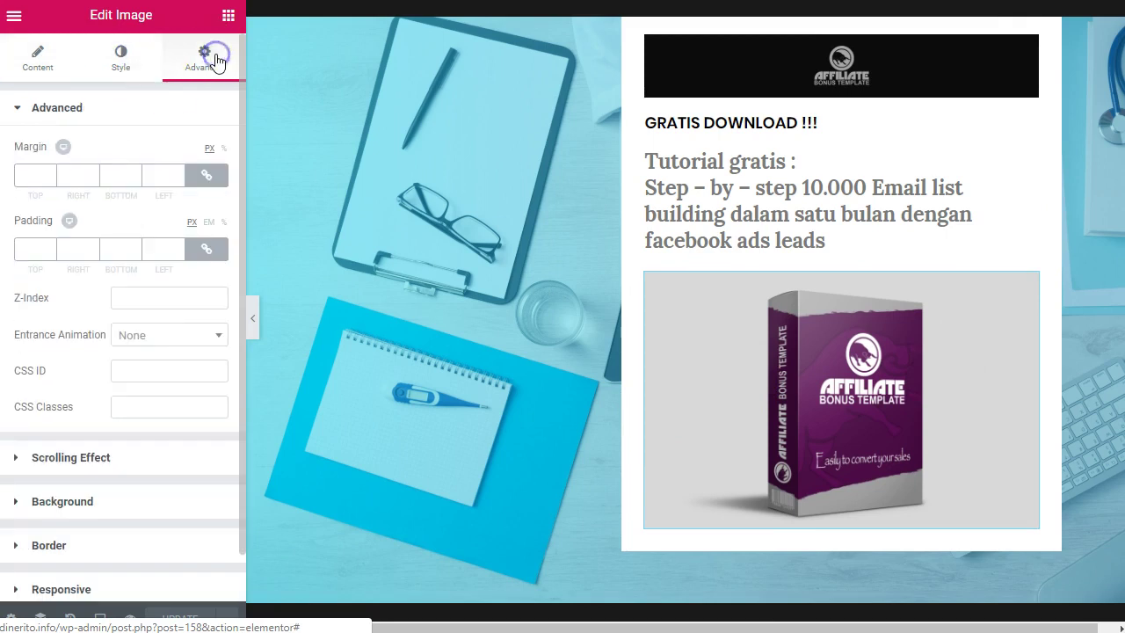
scroll(114, 377, "down", 1)
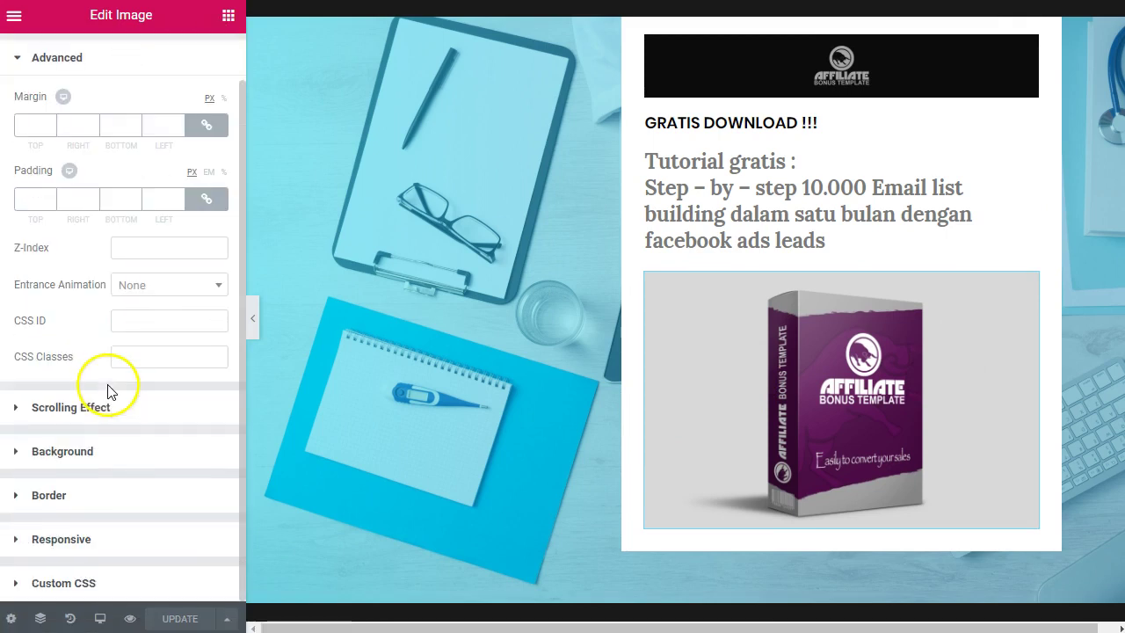
left_click(70, 585)
left_click(71, 443)
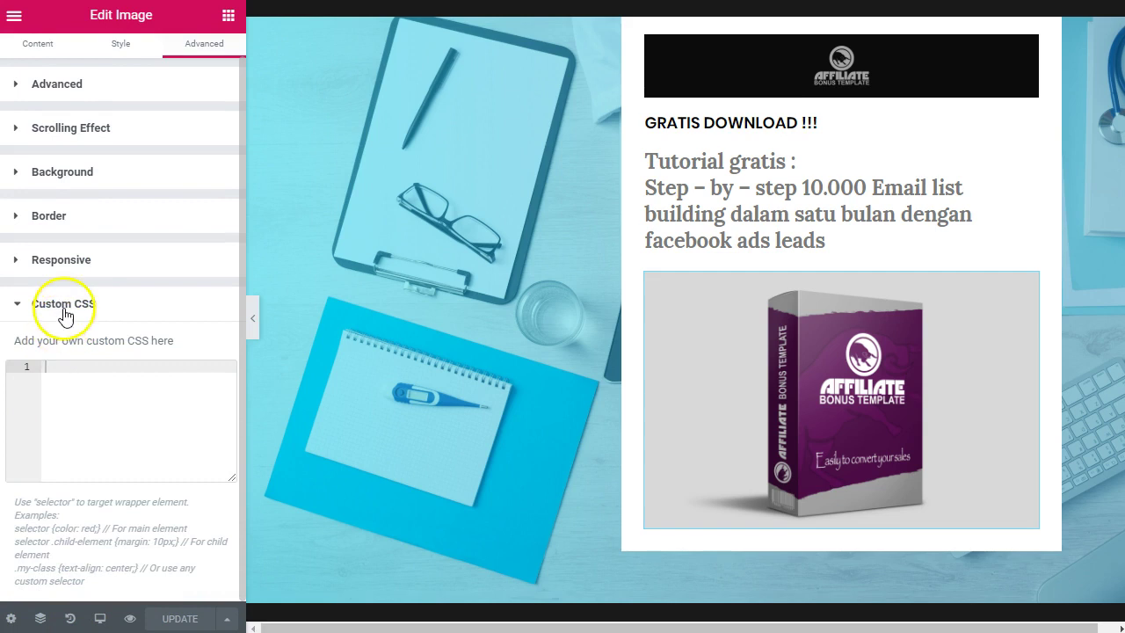
left_click(15, 304)
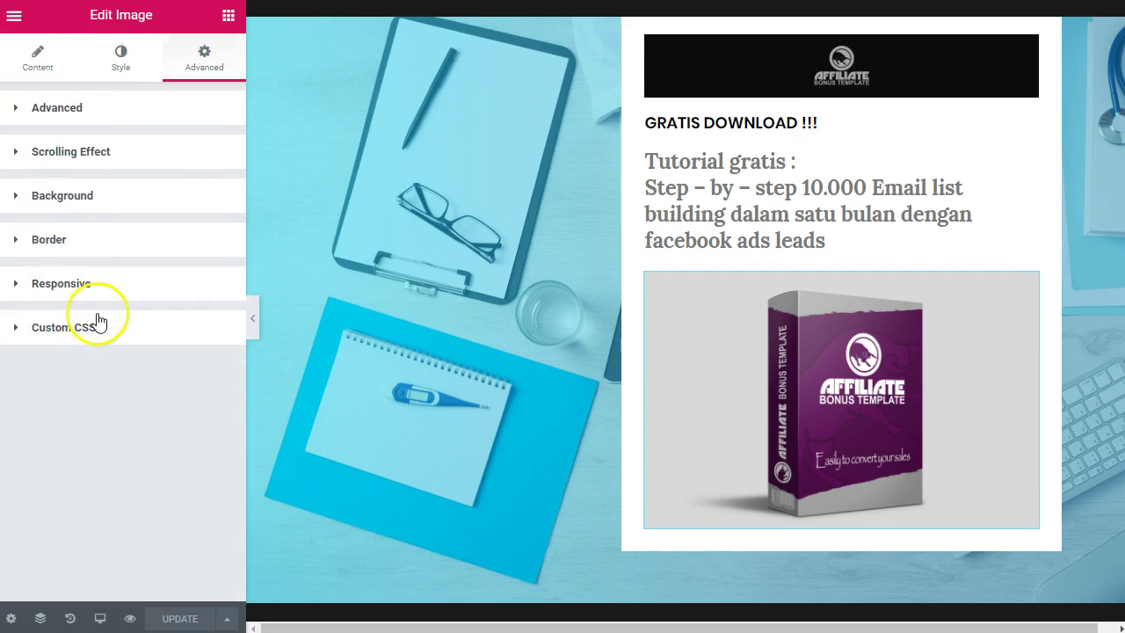
- Return to the product box image's content settings and inspect the dynamic source options for the image
left_click(40, 58)
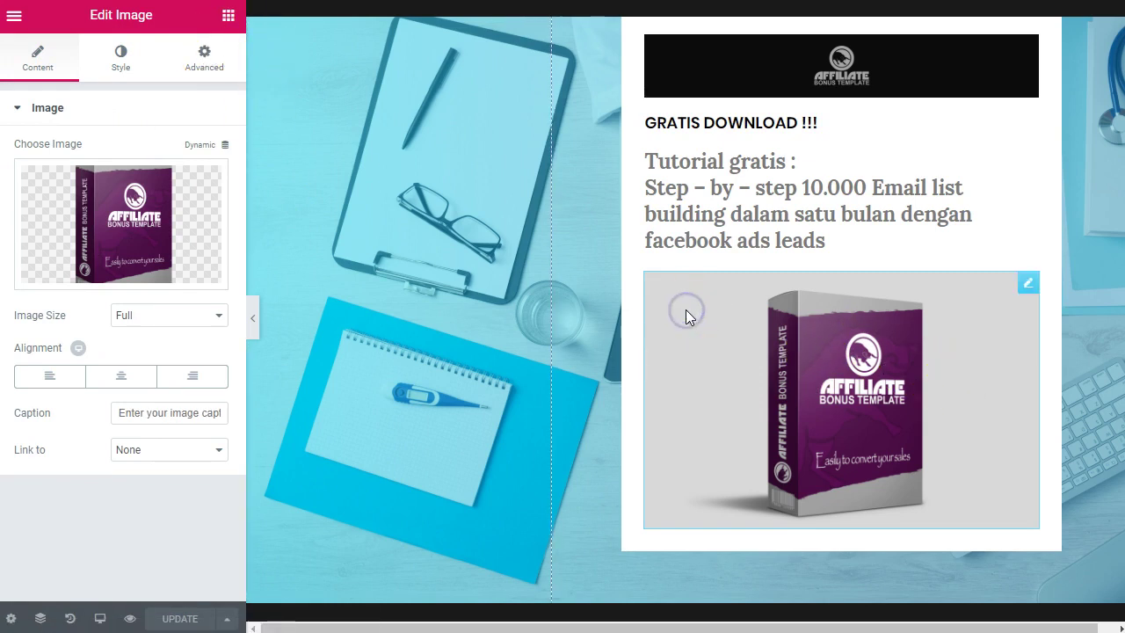
left_click(225, 147)
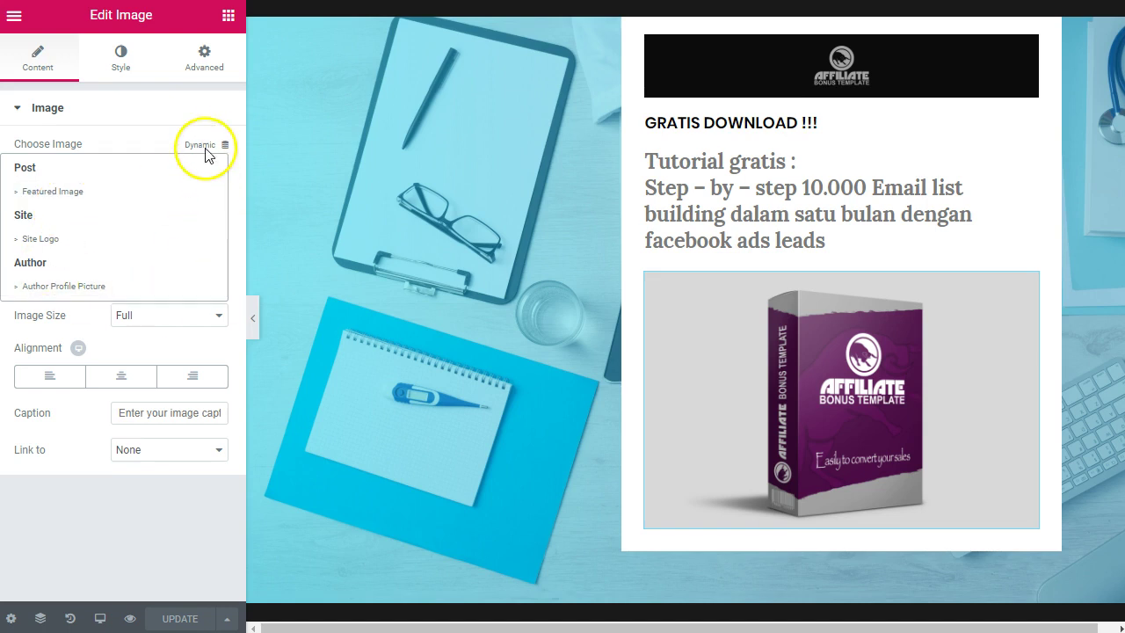
left_click(88, 141)
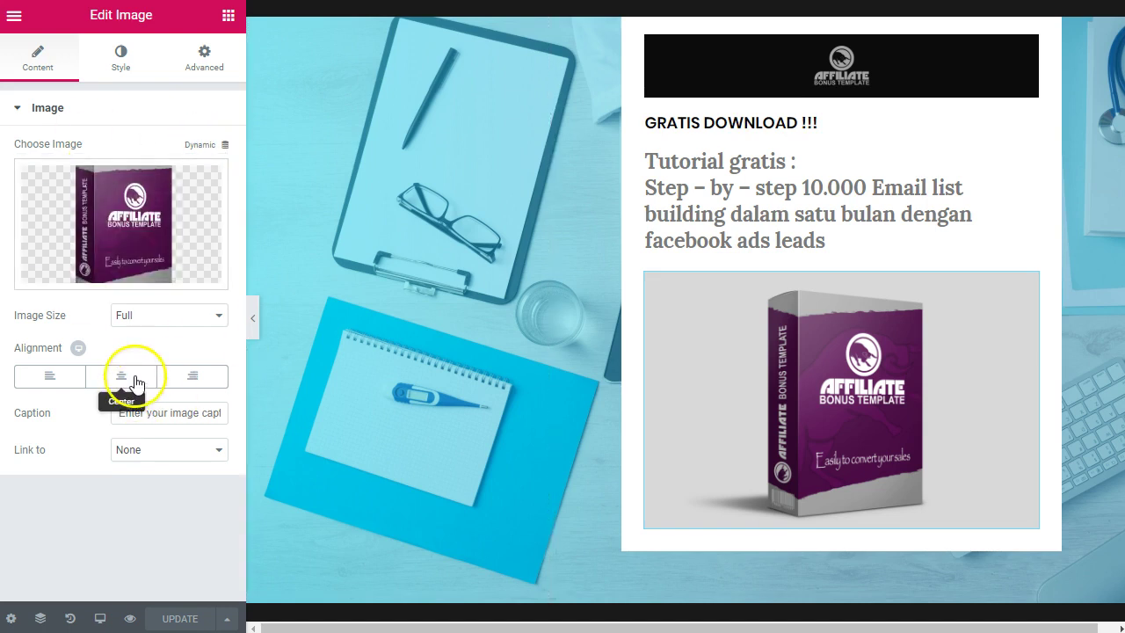
- Try Custom URL as the product box image's link, switch it to Media File, and check the Lightbox options
left_click(174, 450)
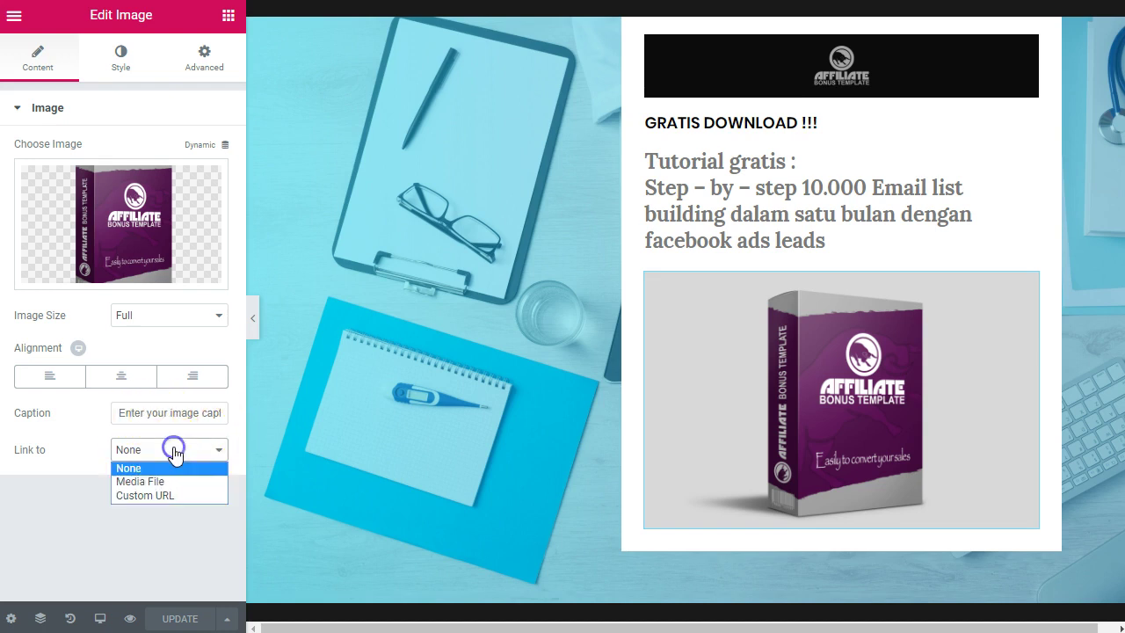
left_click(173, 496)
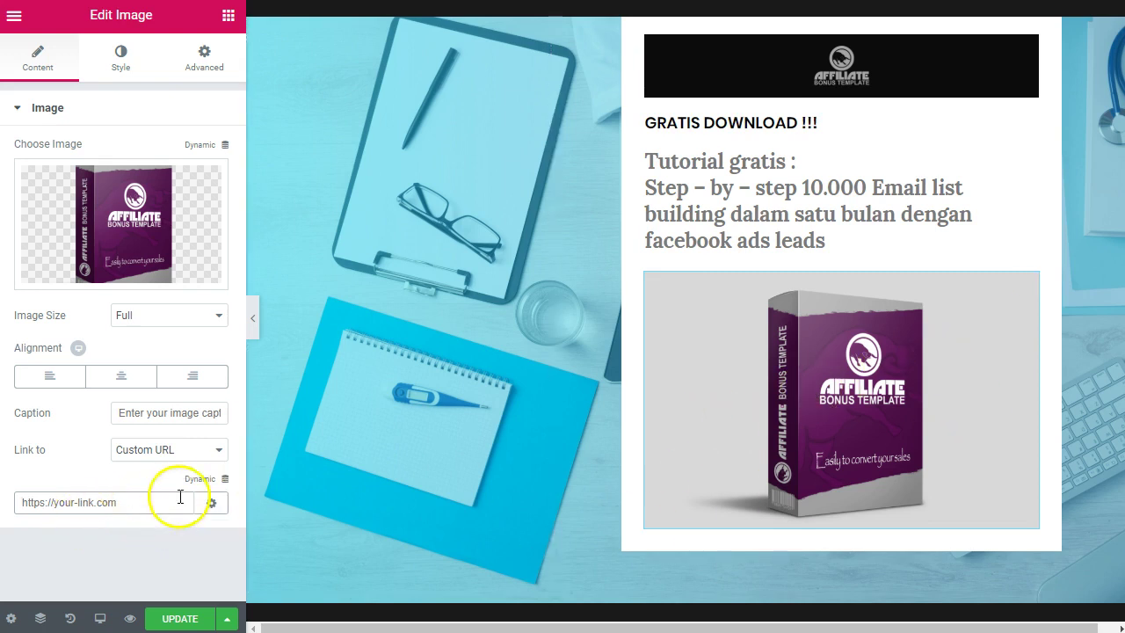
left_click(201, 448)
left_click(180, 486)
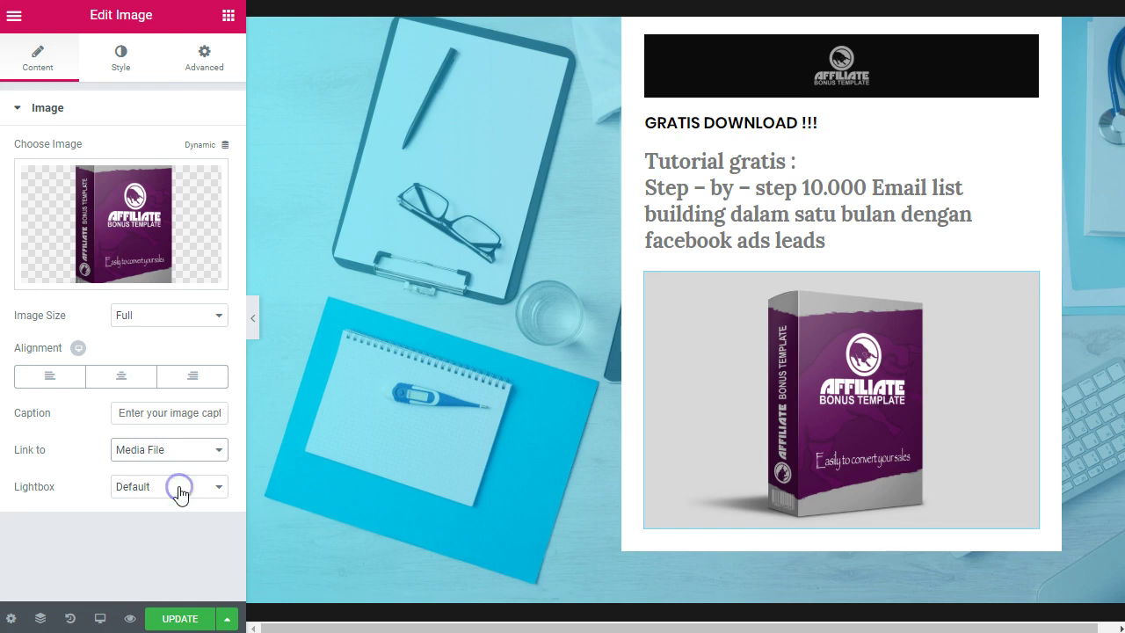
left_click(171, 487)
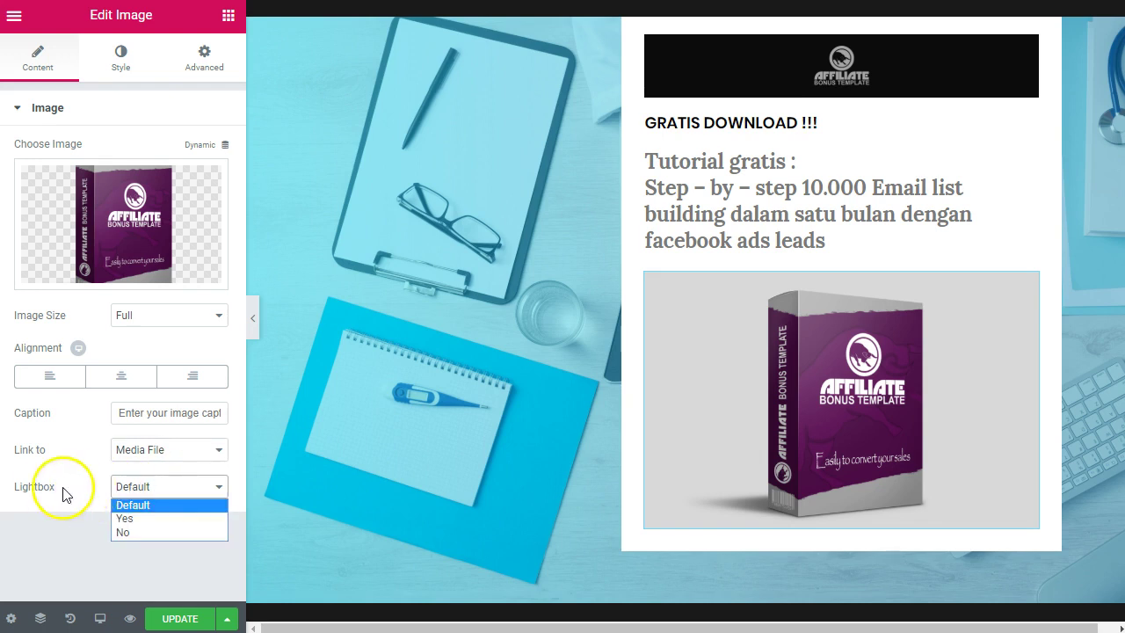
left_click(72, 459)
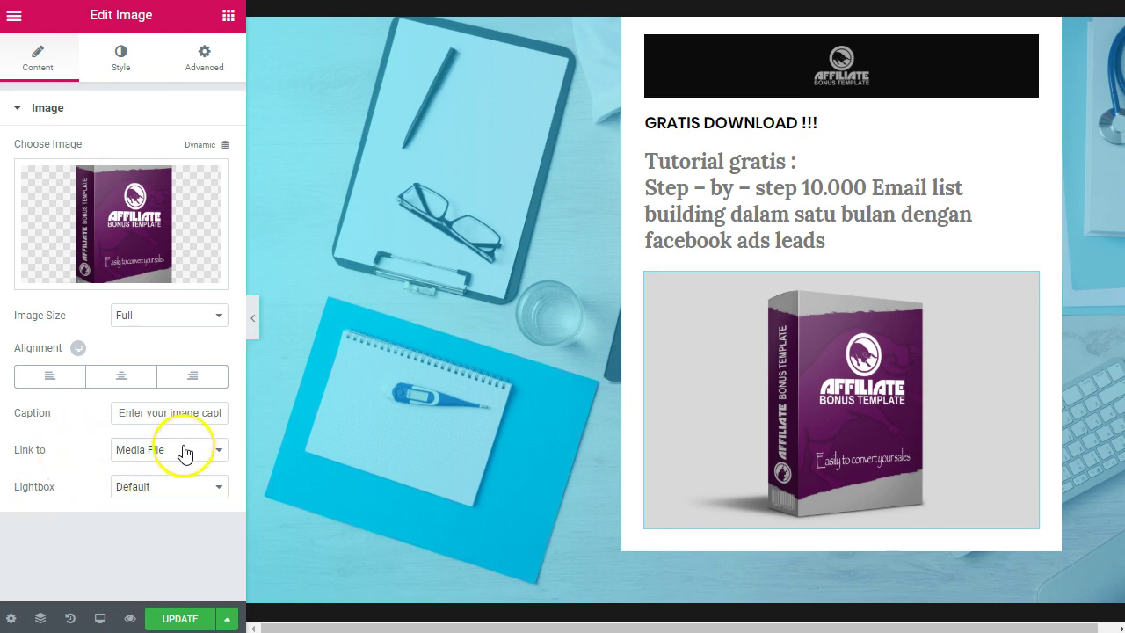
- Enter "este" as the caption of the product box image
left_click(162, 413)
type("e")
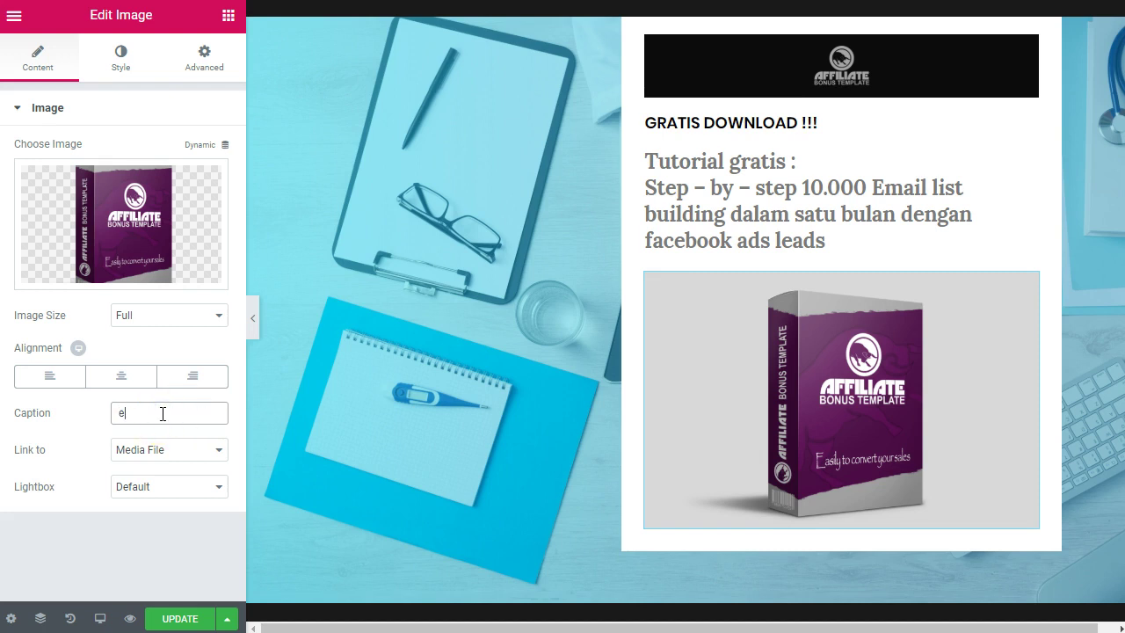
type("ste")
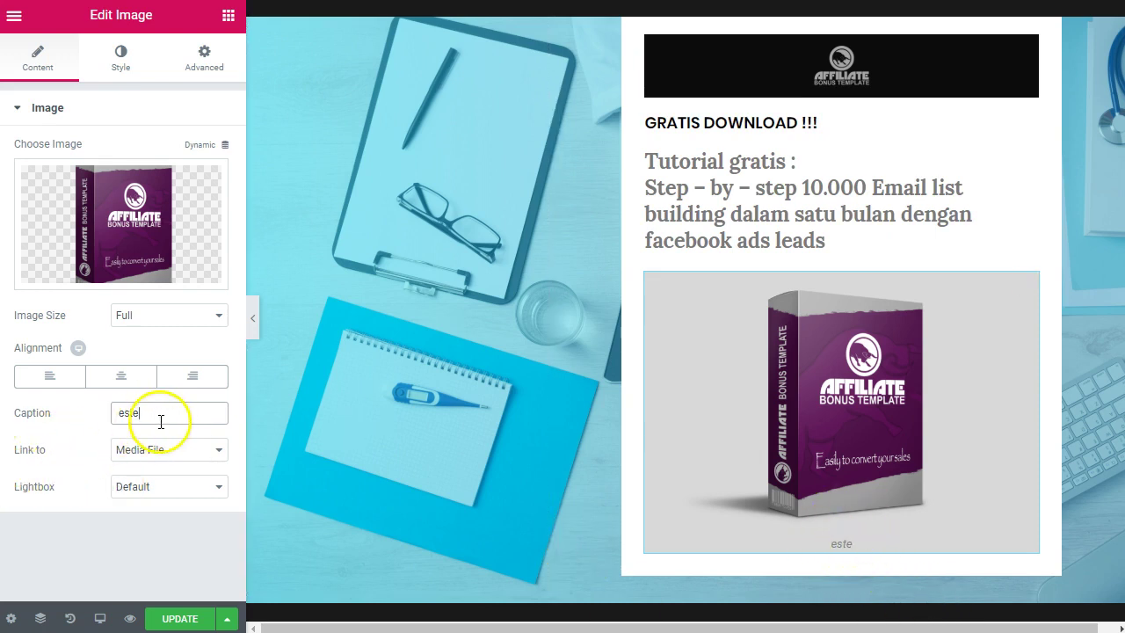
- Clear the product box image's caption, set its link to Custom URL, and look at its style settings
key("BackSpace")
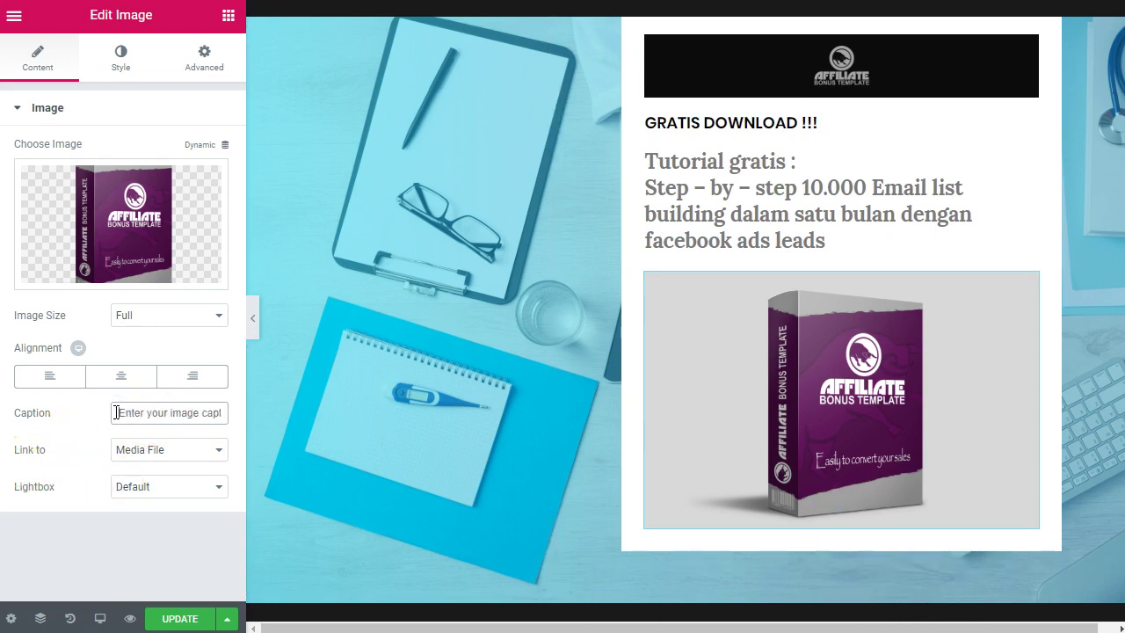
left_click(184, 451)
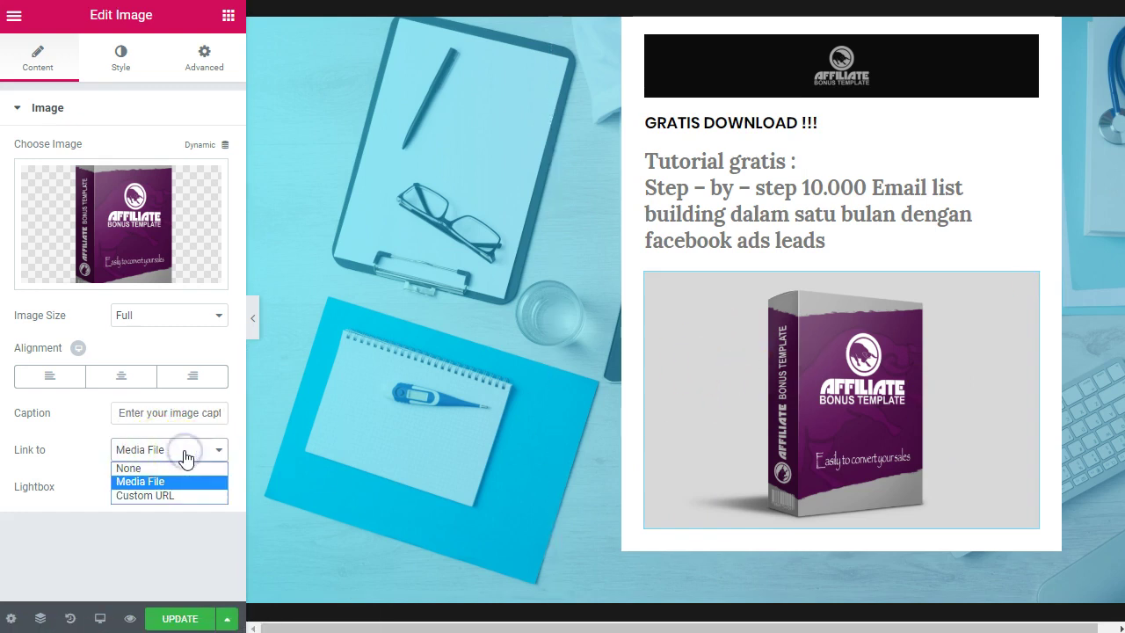
left_click(188, 496)
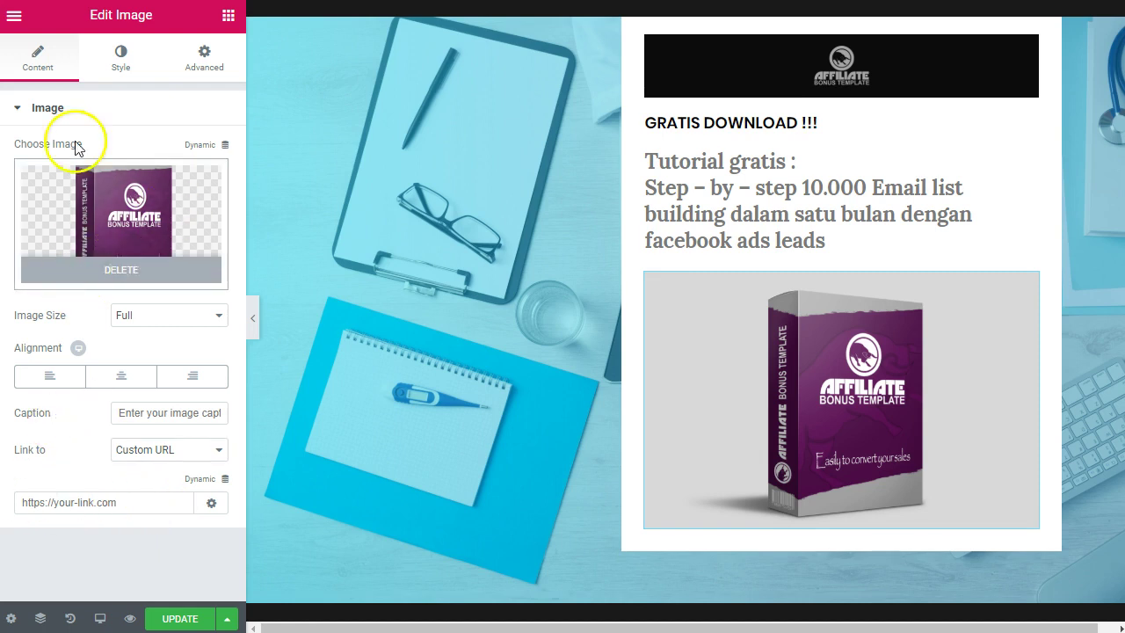
left_click(120, 58)
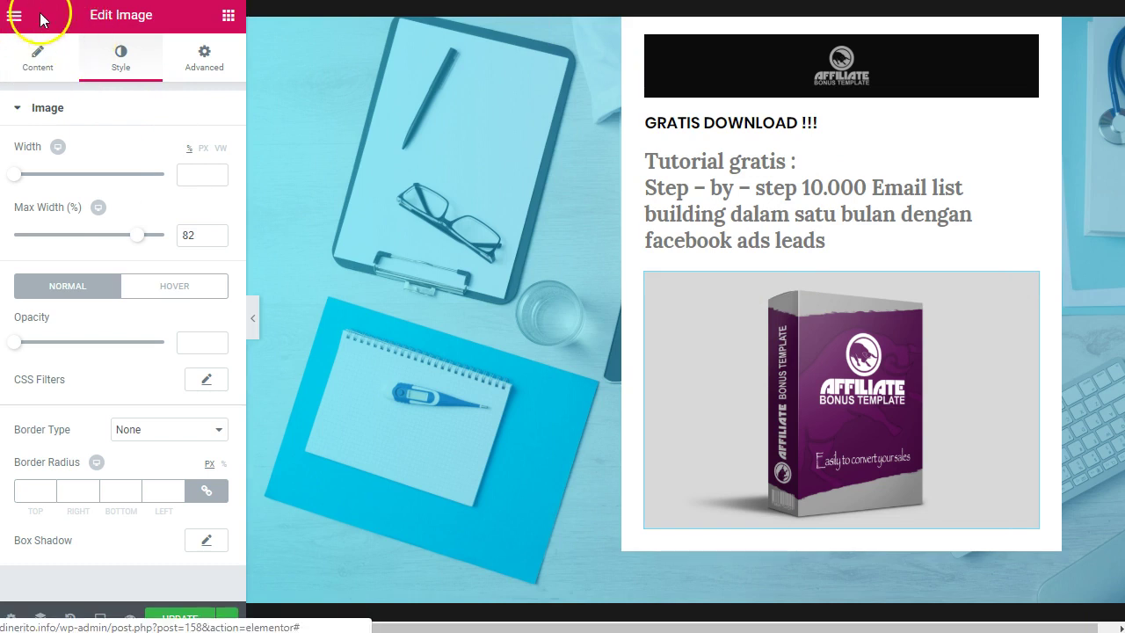
- Add a Form widget between the "Tutorial gratis" text and the product box image
left_click(229, 18)
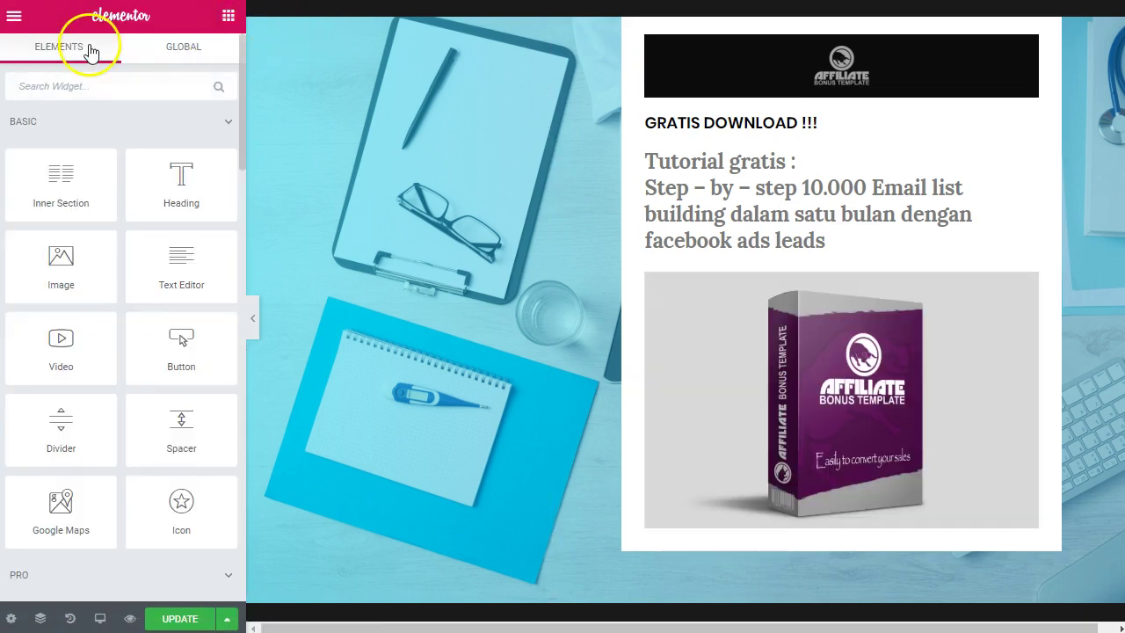
scroll(135, 334, "down", 4)
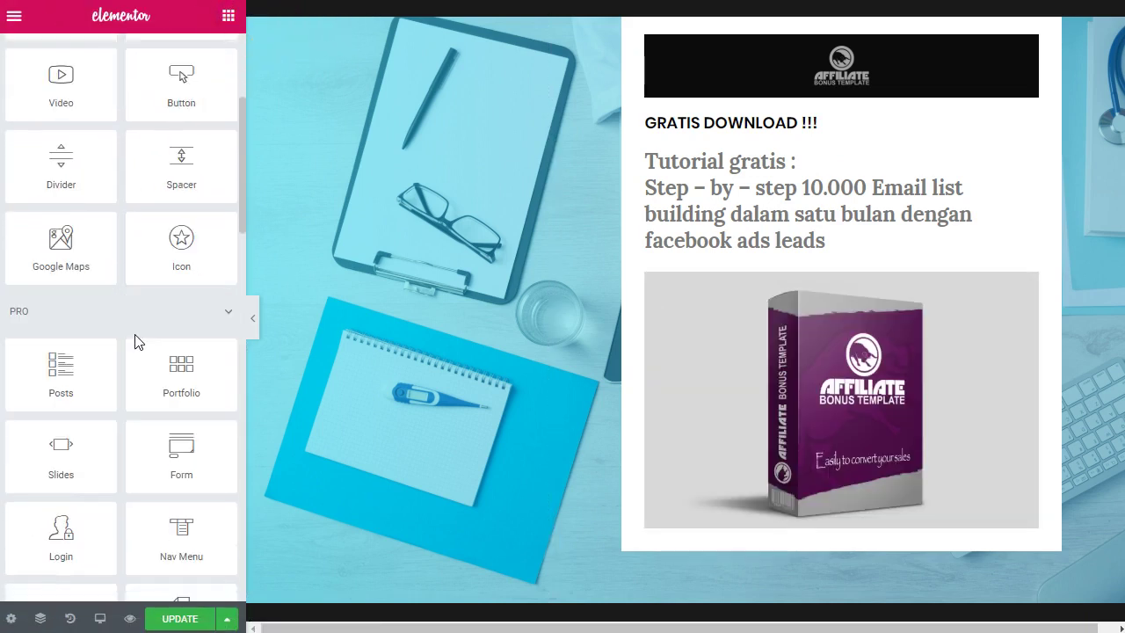
scroll(135, 334, "down", 1)
left_click_drag(181, 264, 852, 241)
scroll(844, 304, "down", 2)
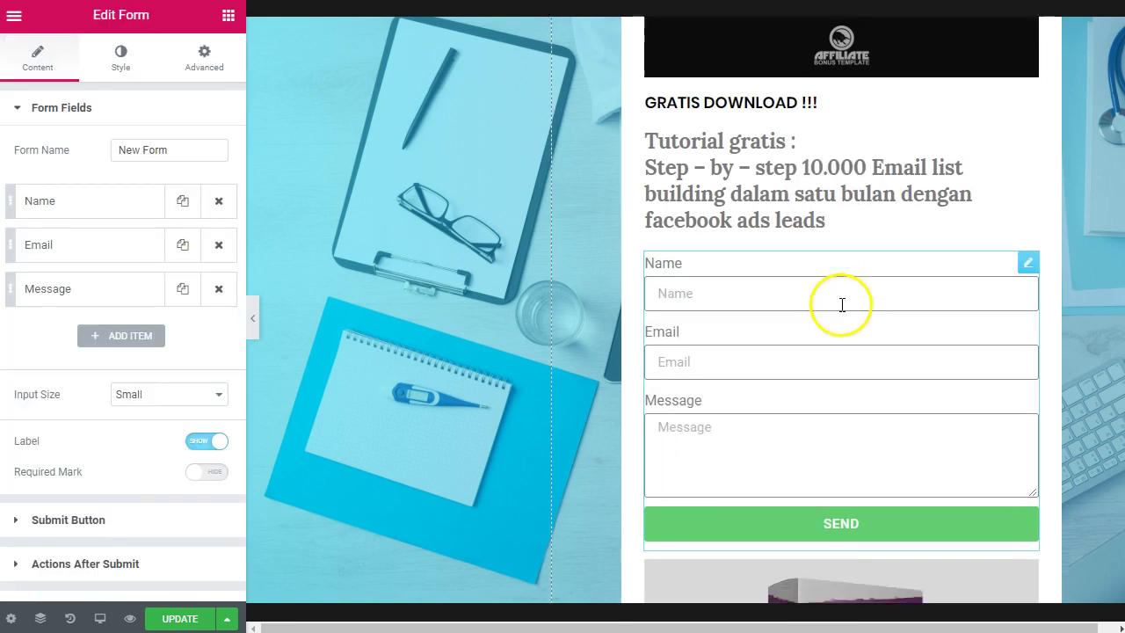
- Delete the Message field from the form, keeping only the Name and Email fields
left_click(760, 292)
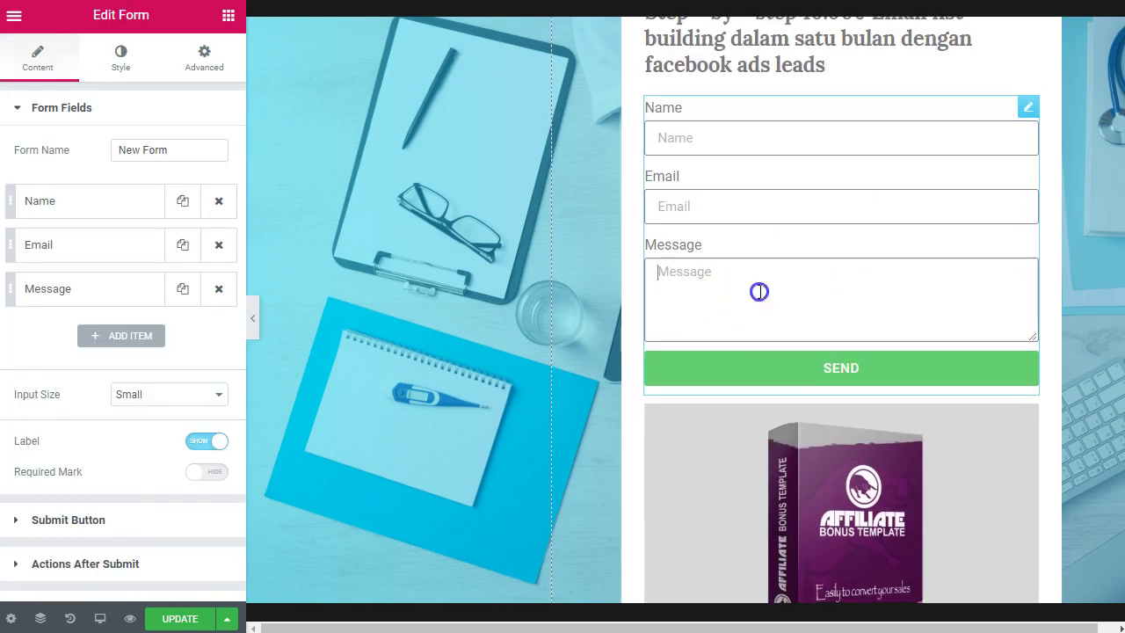
left_click(219, 289)
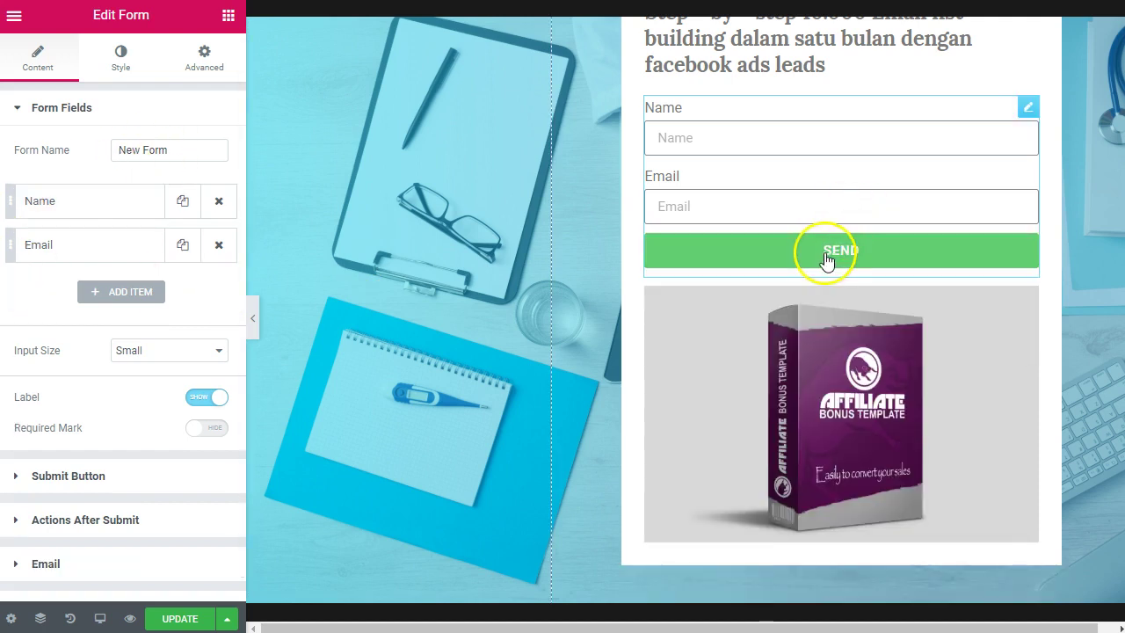
left_click(743, 133)
left_click(736, 188)
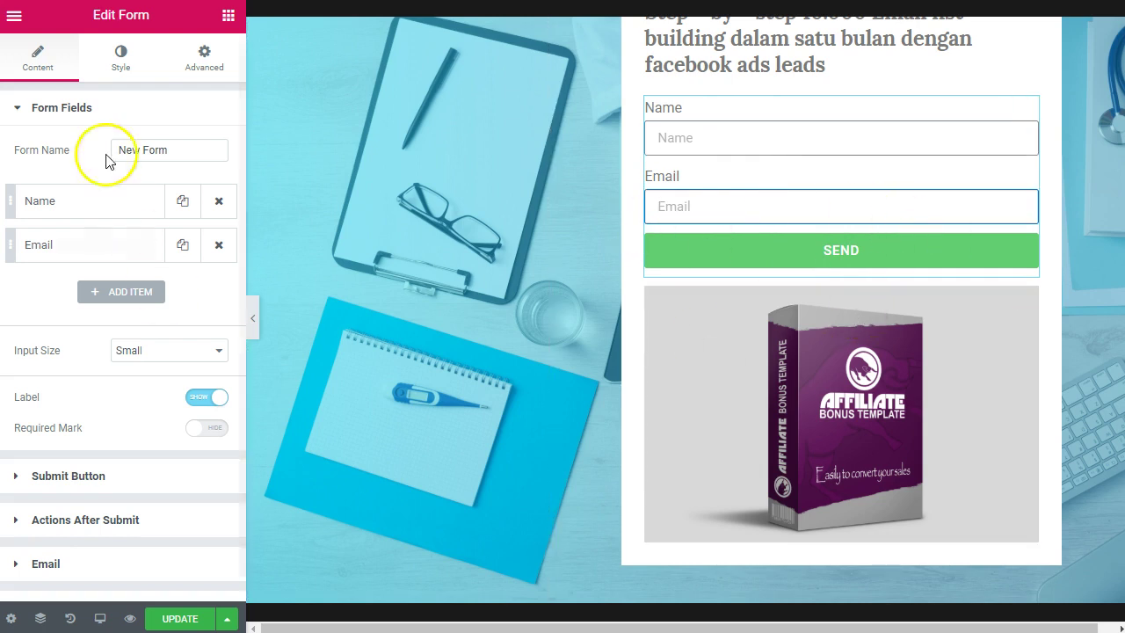
- Add a single-column section and move it directly above the "Website name – 2018" footer section
left_click(228, 18)
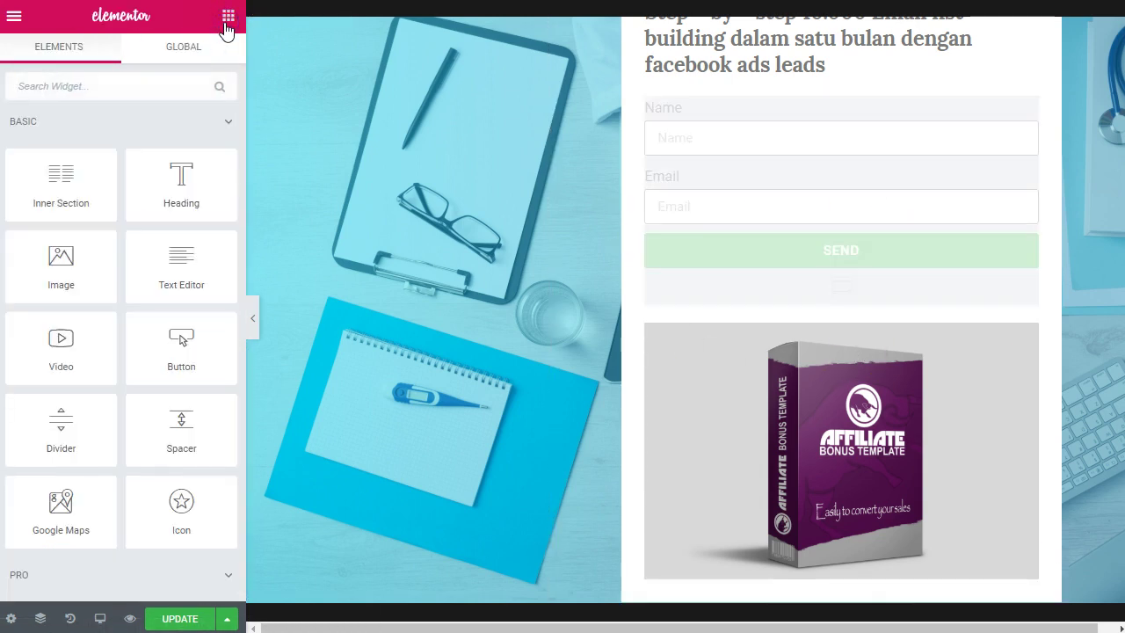
scroll(730, 567, "down", 5)
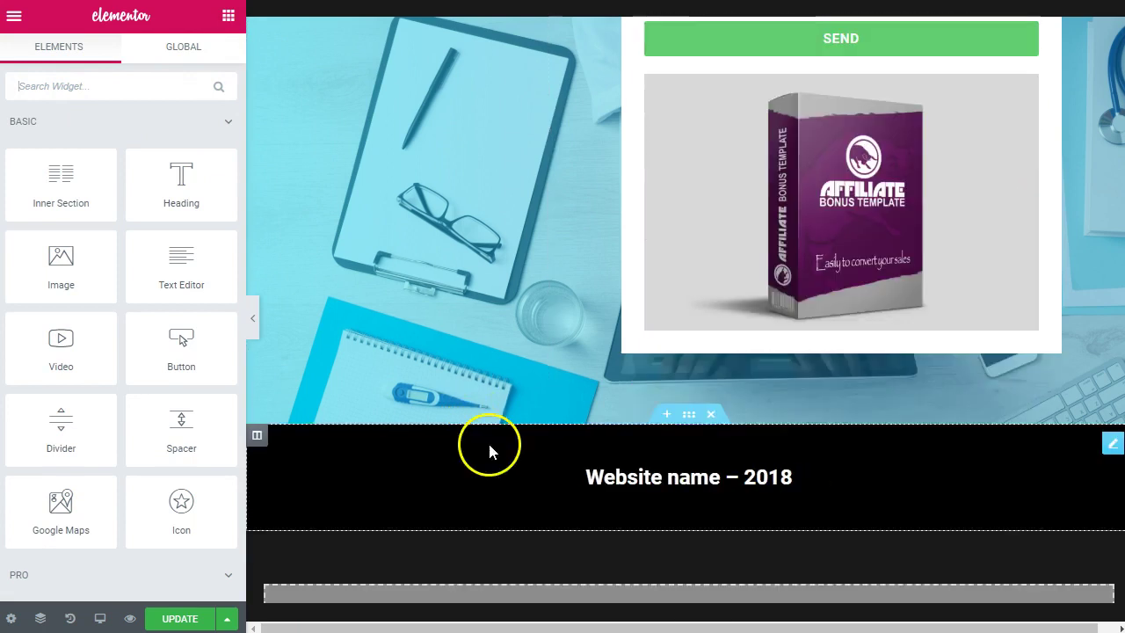
left_click(668, 584)
scroll(670, 581, "down", 2)
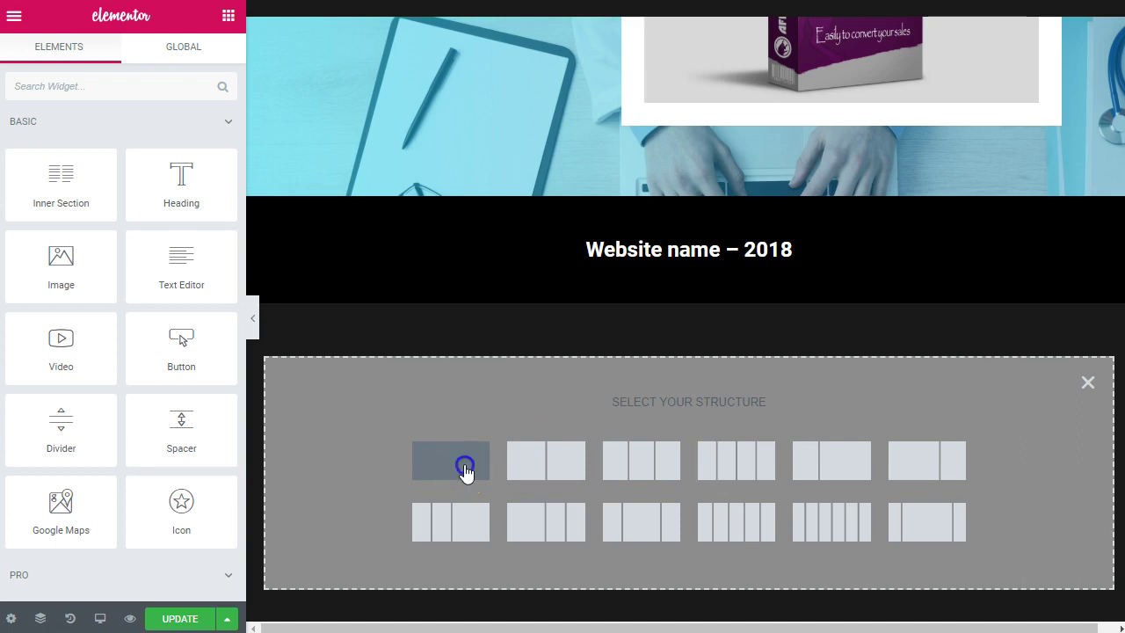
left_click(464, 469)
left_click(694, 326)
left_click_drag(697, 329, 695, 241)
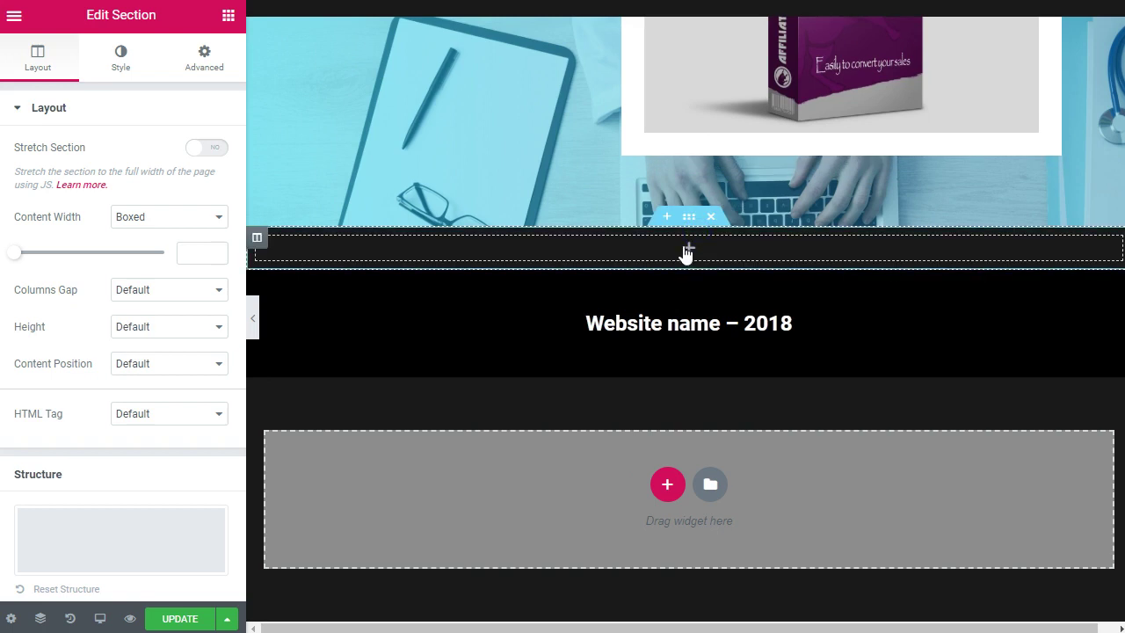
- Place a Button widget in the empty section above the footer
left_click(227, 27)
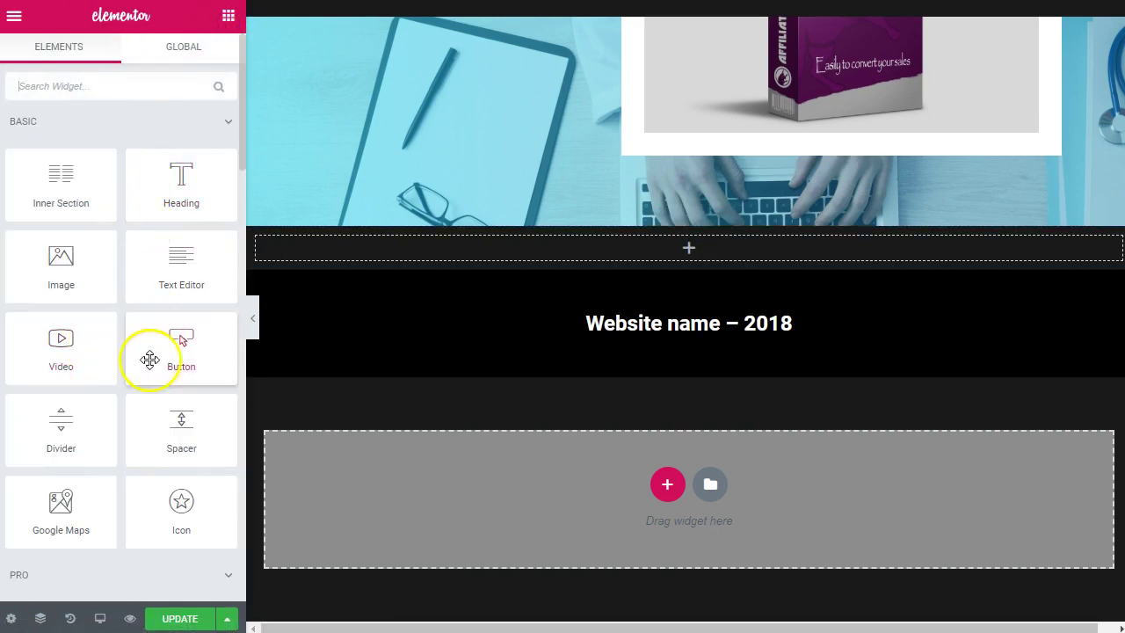
left_click_drag(190, 349, 693, 249)
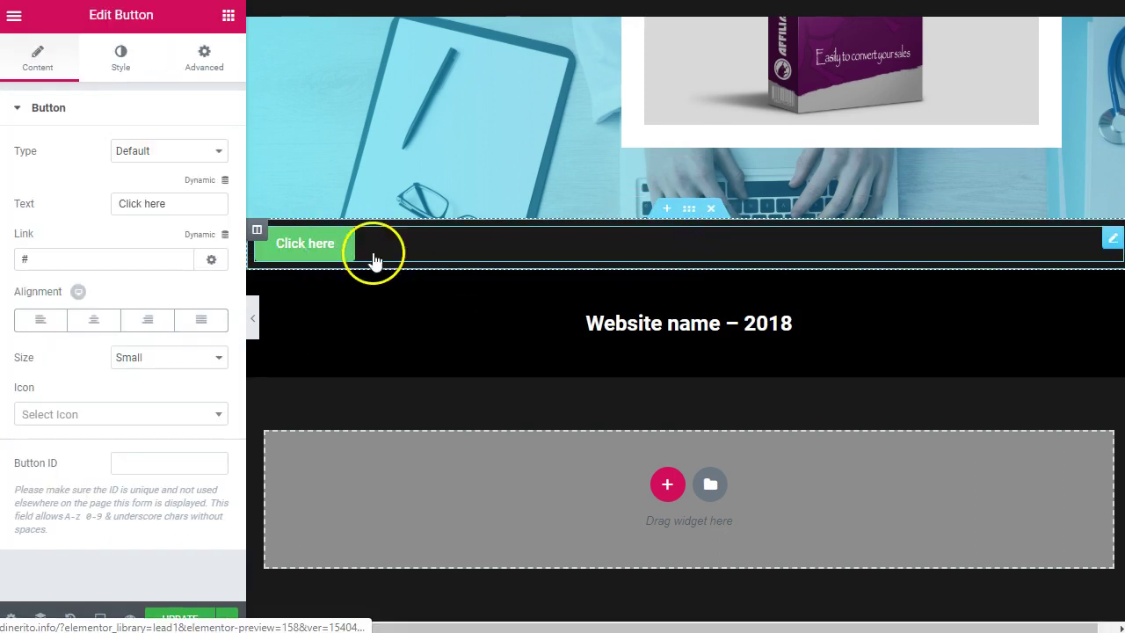
scroll(603, 299, "up", 2)
scroll(723, 306, "up", 1)
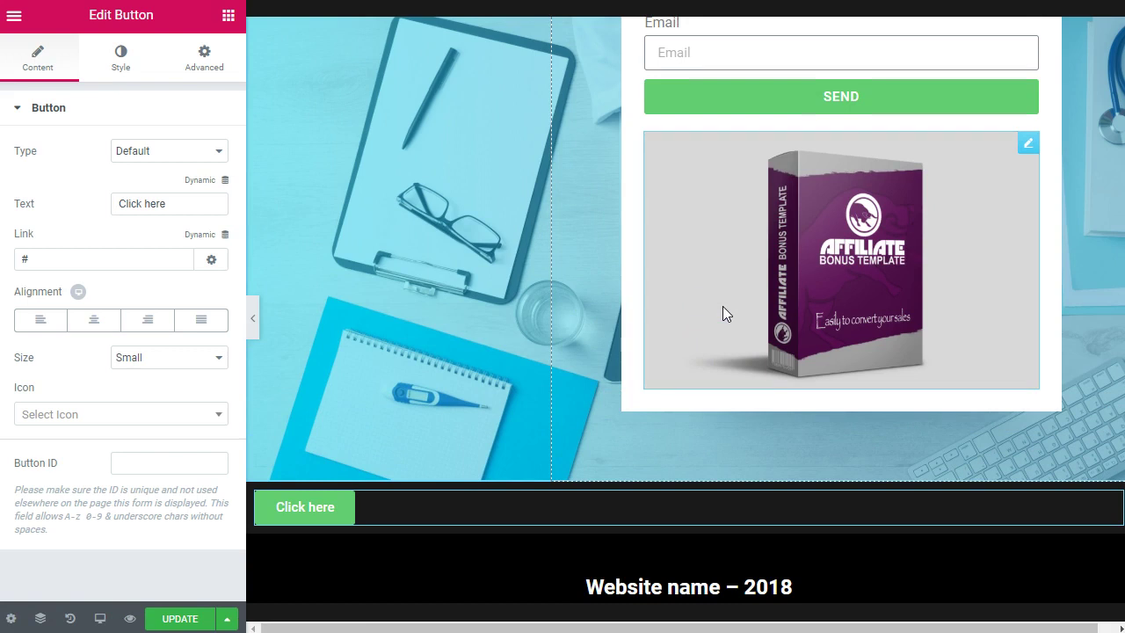
scroll(442, 425, "down", 1)
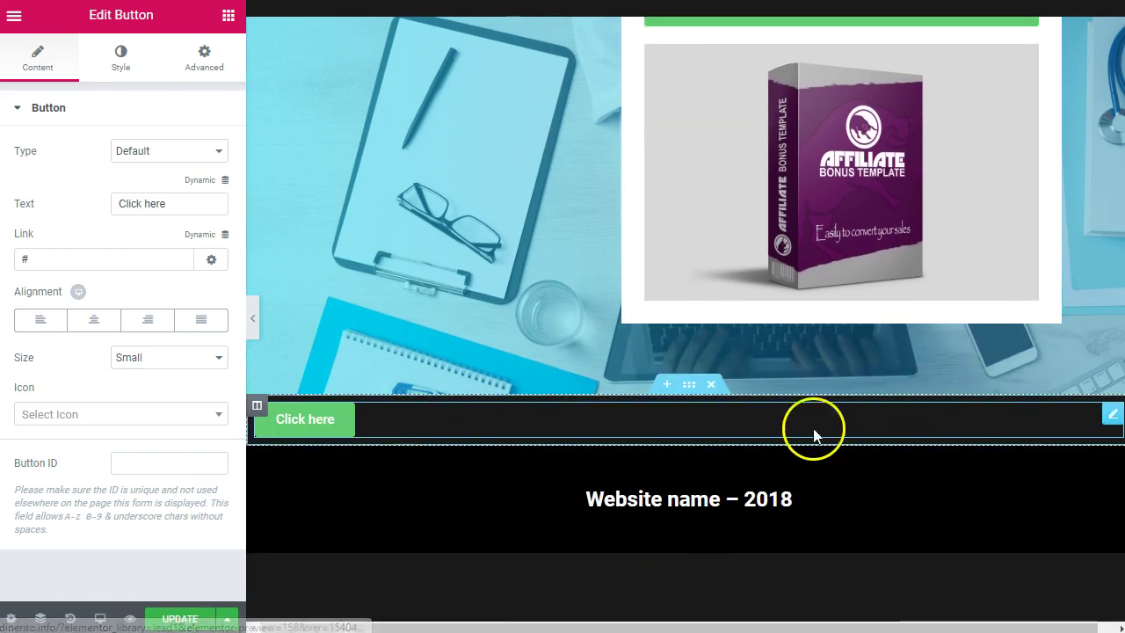
- Try the center, right and left alignments for the "Click here" button and set it to justified
left_click(209, 327)
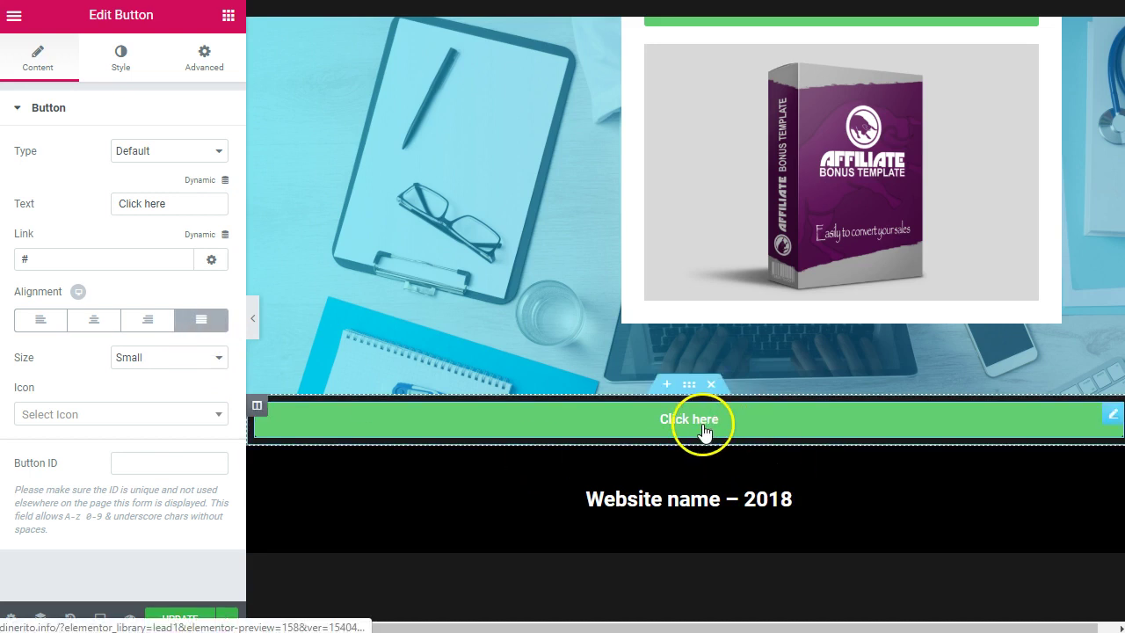
left_click(104, 322)
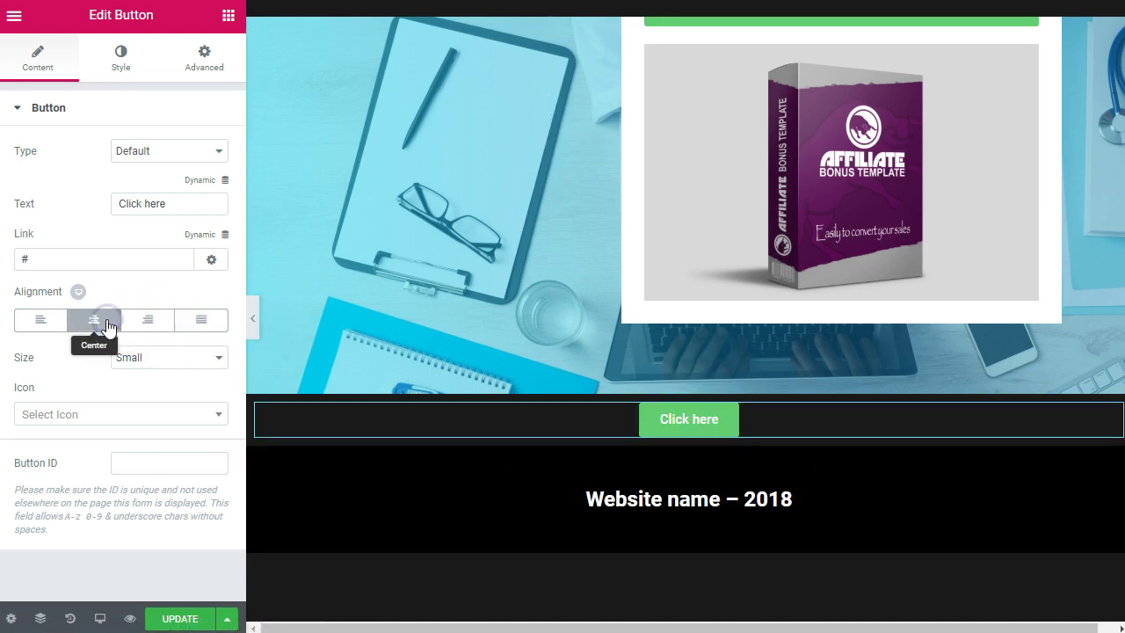
left_click(146, 321)
left_click(44, 322)
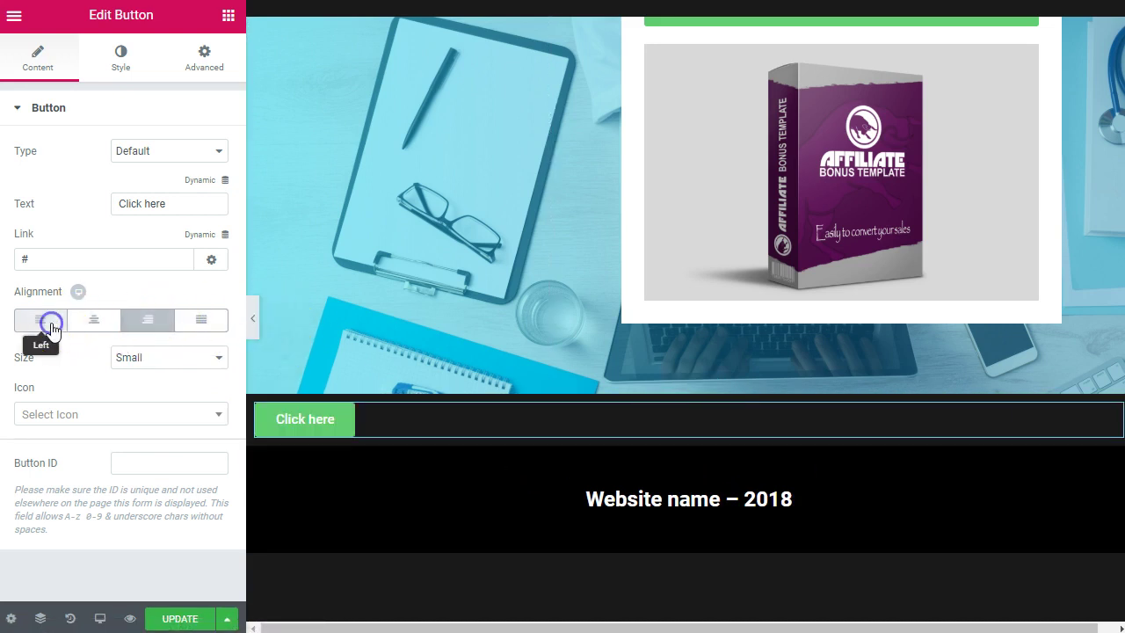
left_click(201, 323)
- Try the Medium and Large sizes for the "Click here" button and set its size to Extra Large
left_click(183, 358)
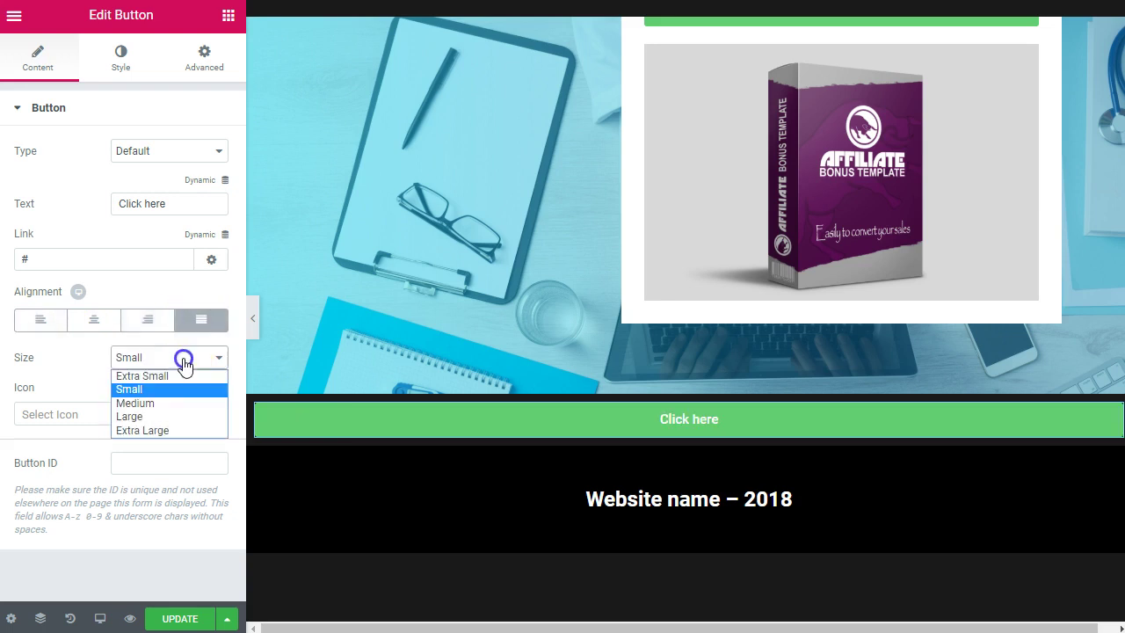
left_click(170, 404)
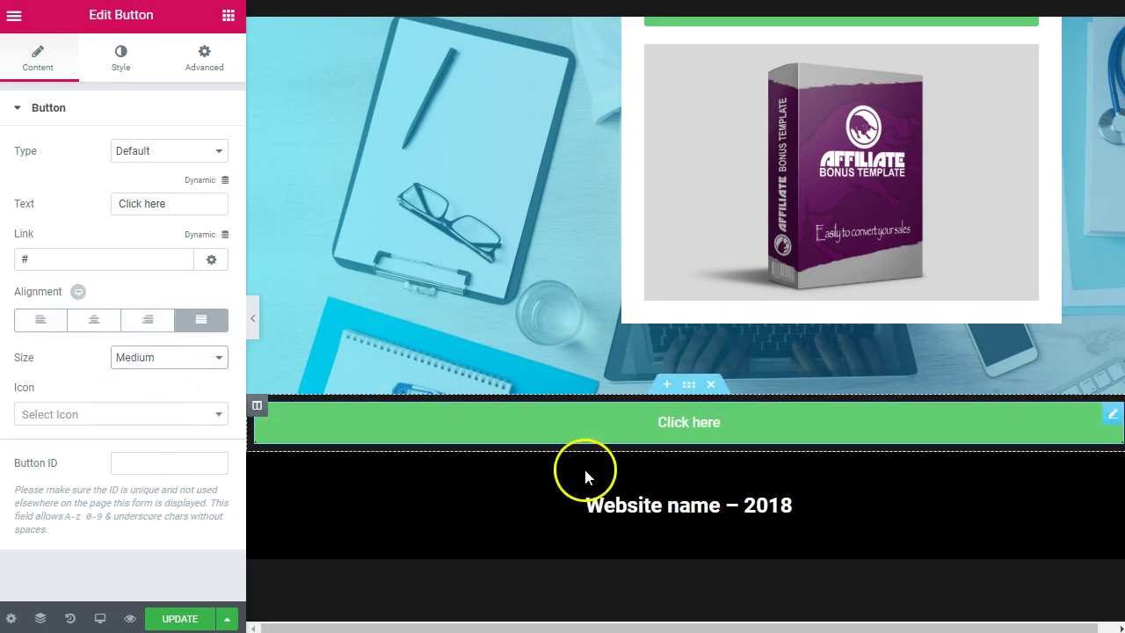
left_click(177, 365)
left_click(169, 415)
left_click(169, 359)
left_click(156, 431)
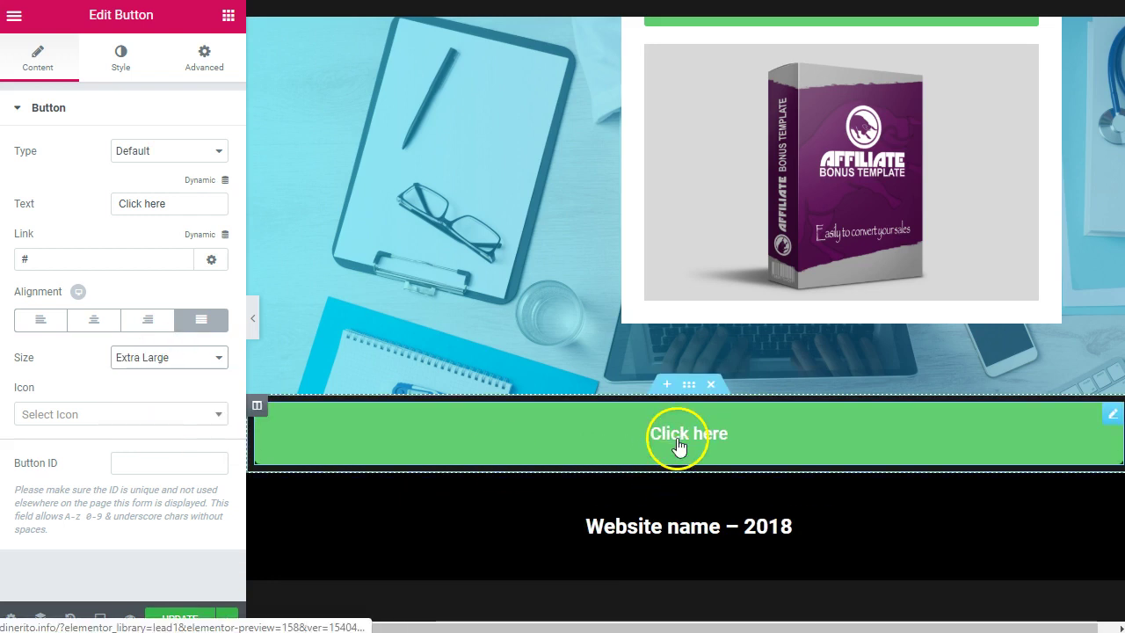
- Browse the list of icons available for the "Click here" button
left_click(98, 414)
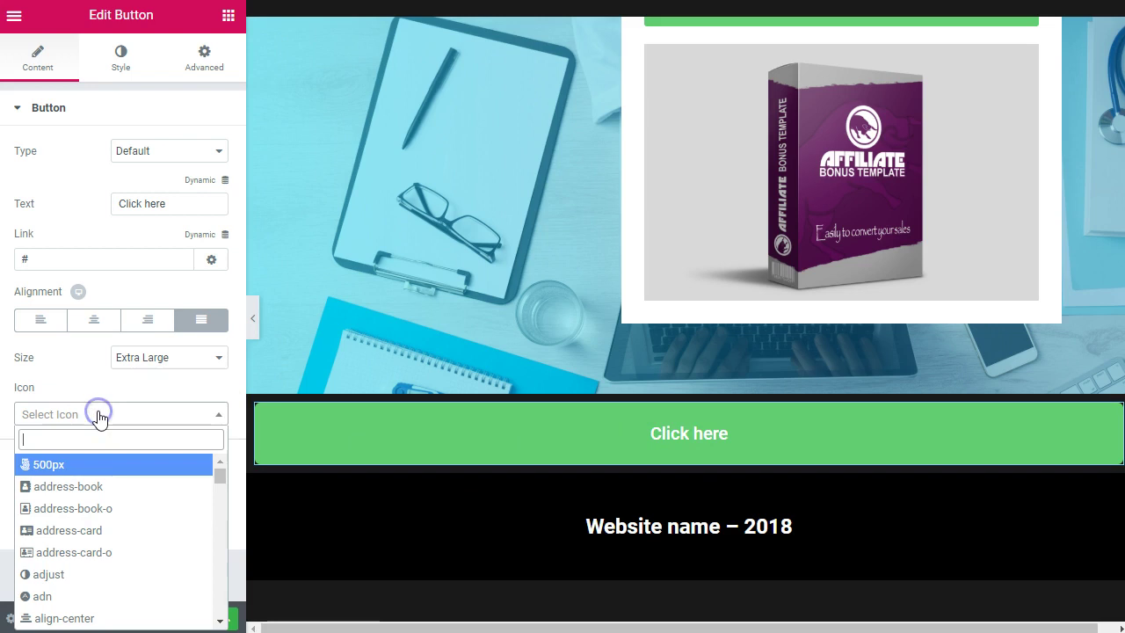
left_click(97, 414)
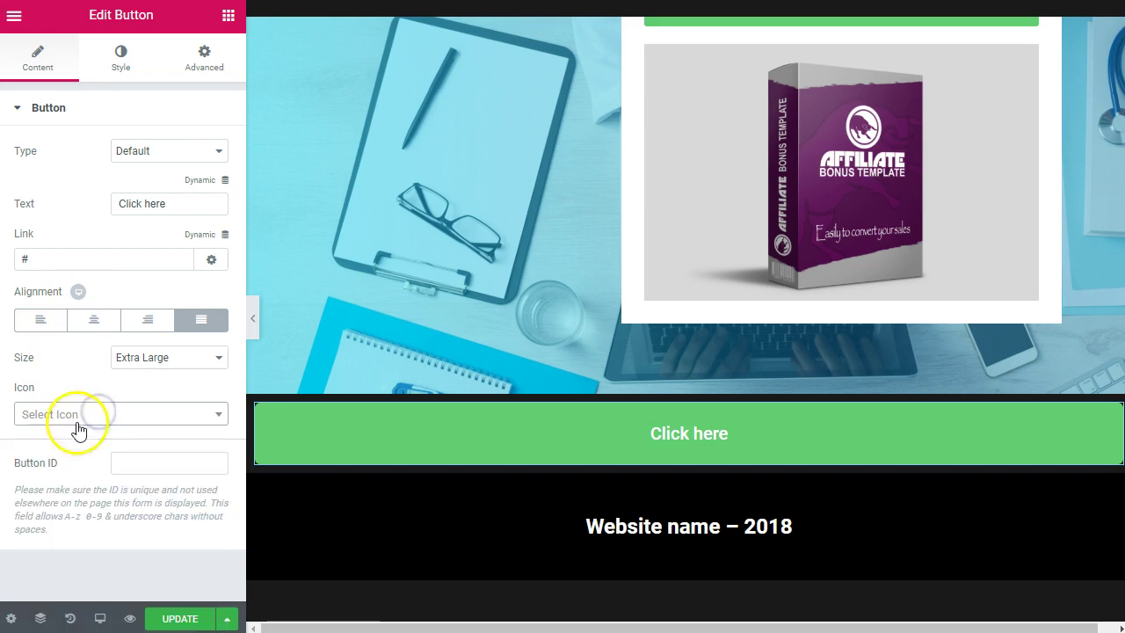
left_click(88, 414)
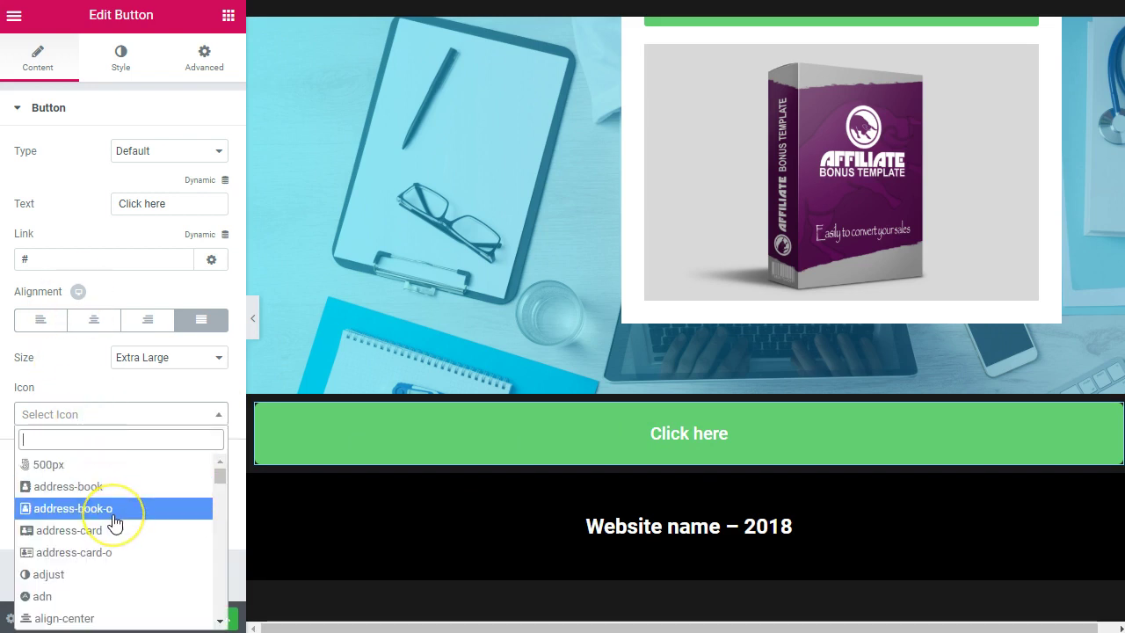
scroll(114, 523, "down", 3)
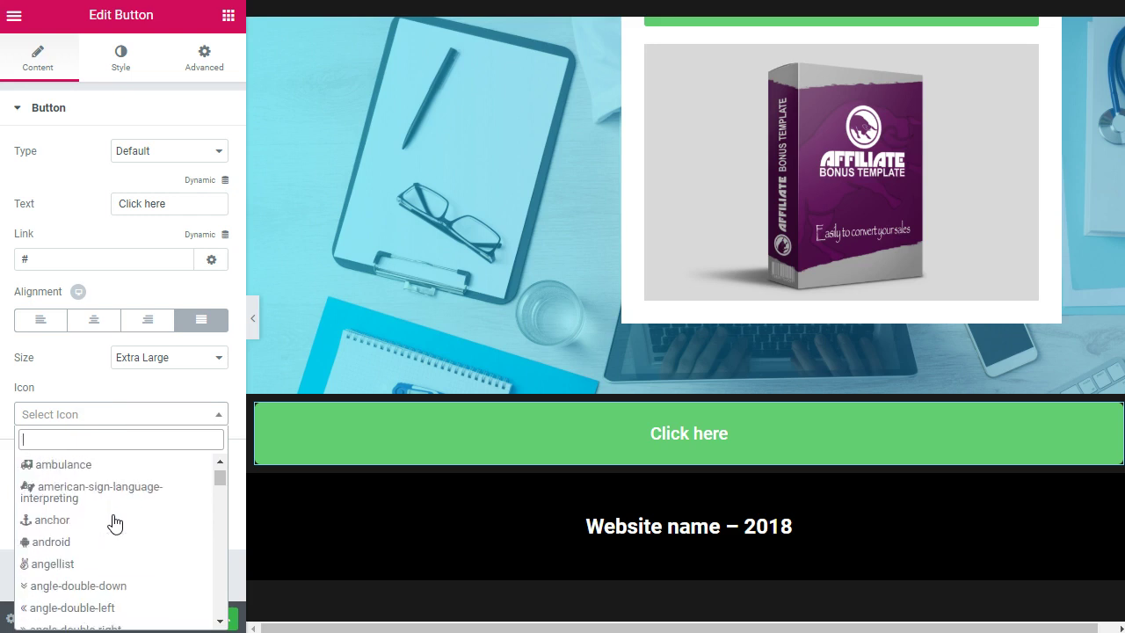
scroll(114, 523, "down", 5)
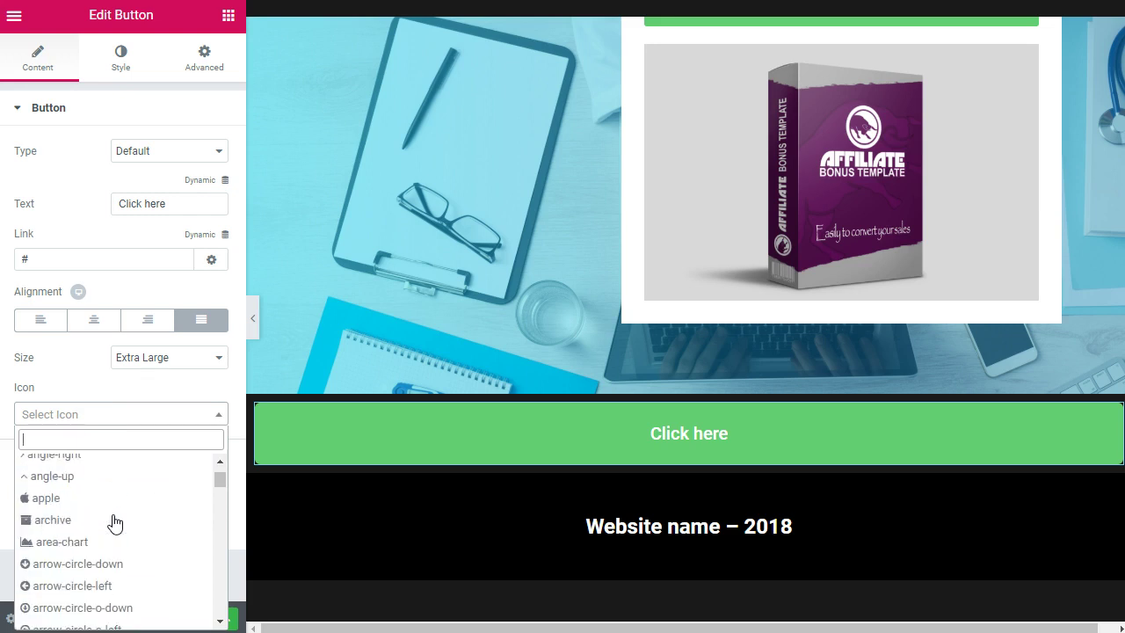
scroll(114, 521, "down", 5)
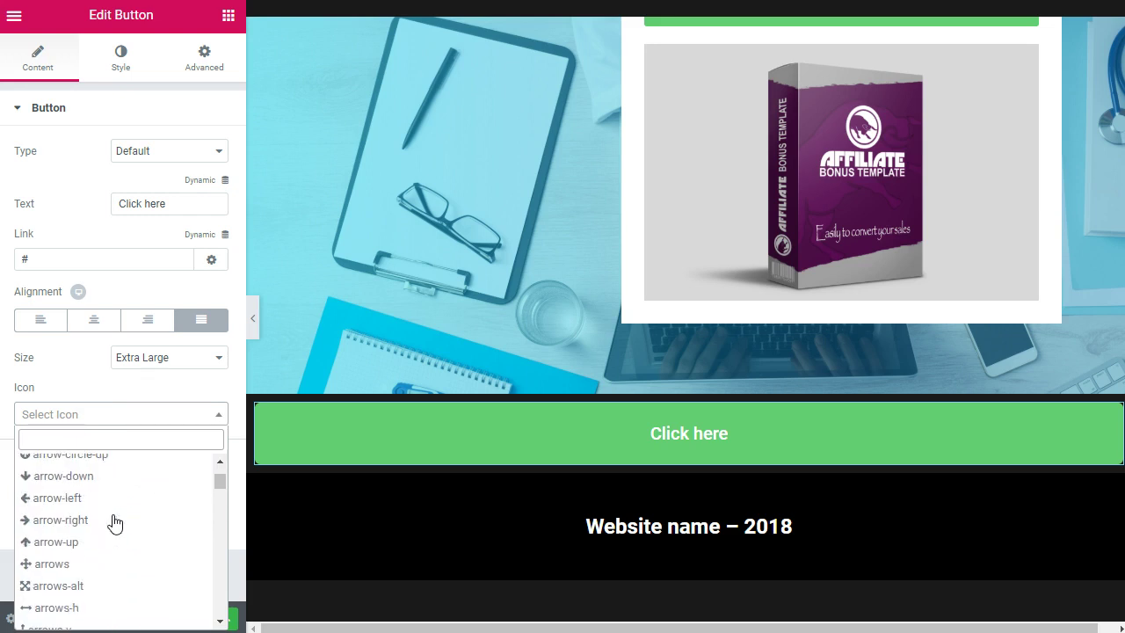
scroll(115, 523, "down", 2)
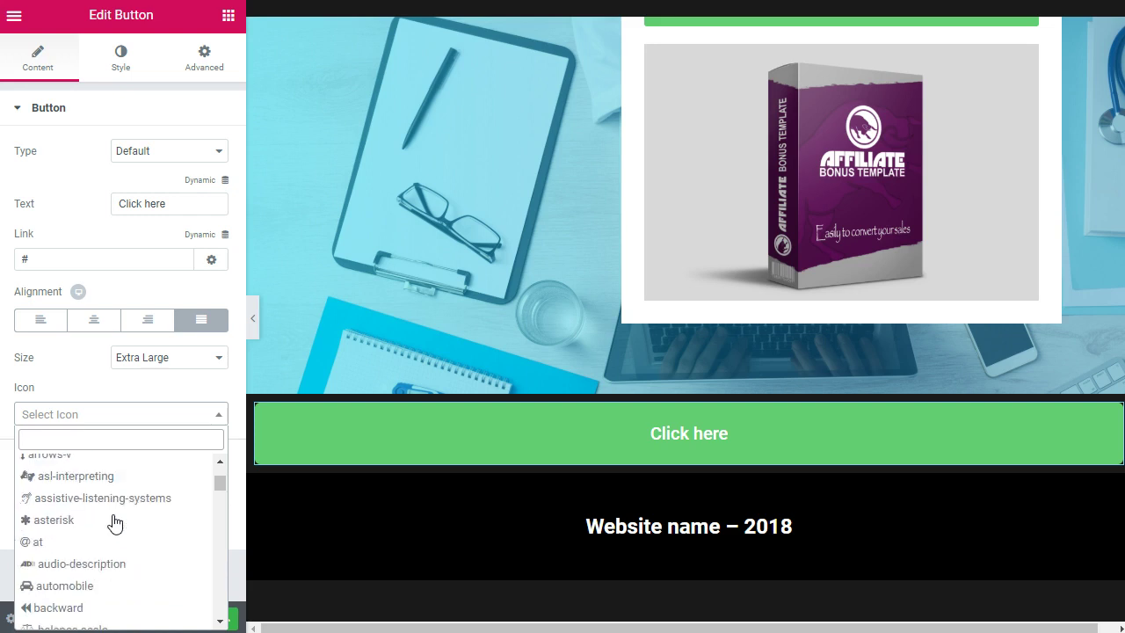
scroll(114, 523, "down", 6)
scroll(114, 523, "down", 6)
scroll(71, 519, "down", 6)
scroll(86, 531, "down", 6)
scroll(85, 527, "down", 2)
- Search the icons for "down", give the button the arrow-circle-down icon, and position it After the text with a spacing of 5
left_click(102, 442)
type("do")
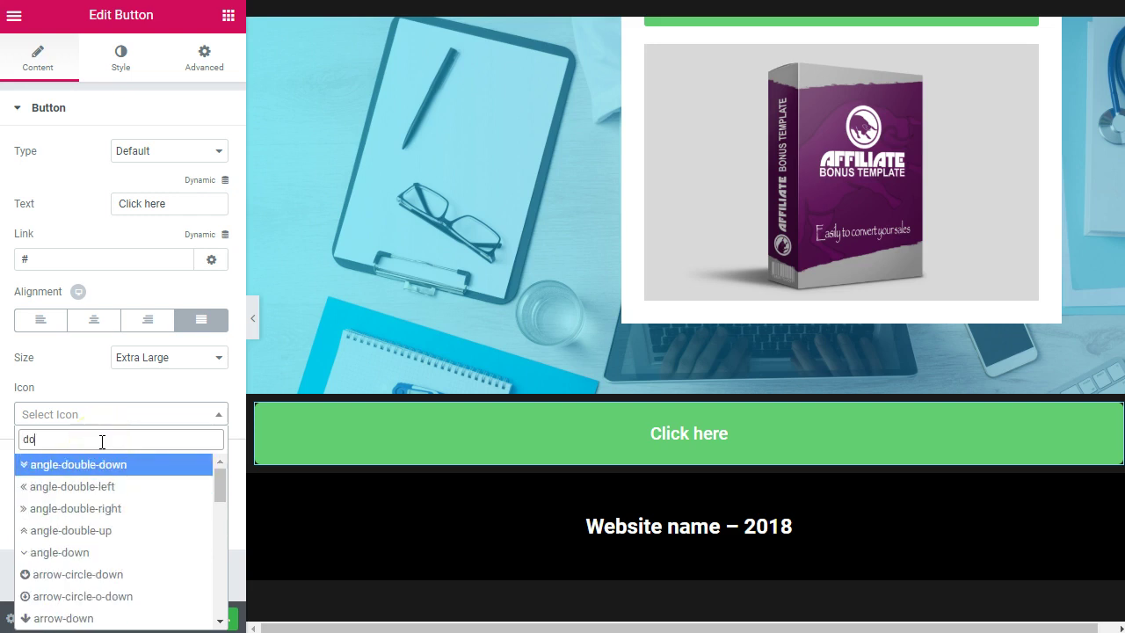
type("wn")
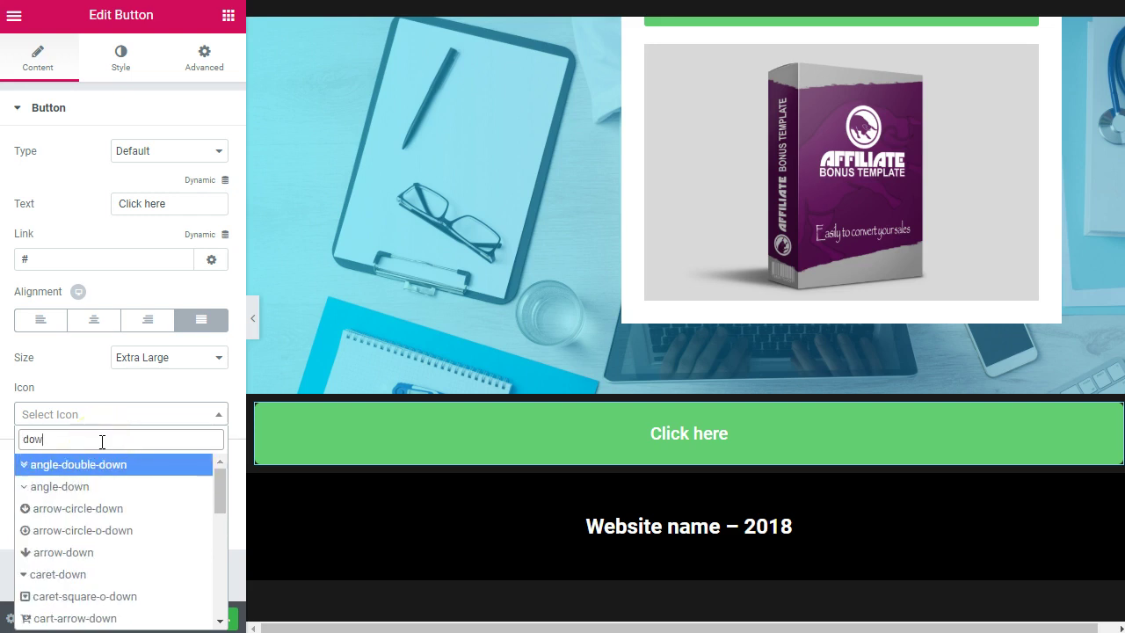
left_click(73, 508)
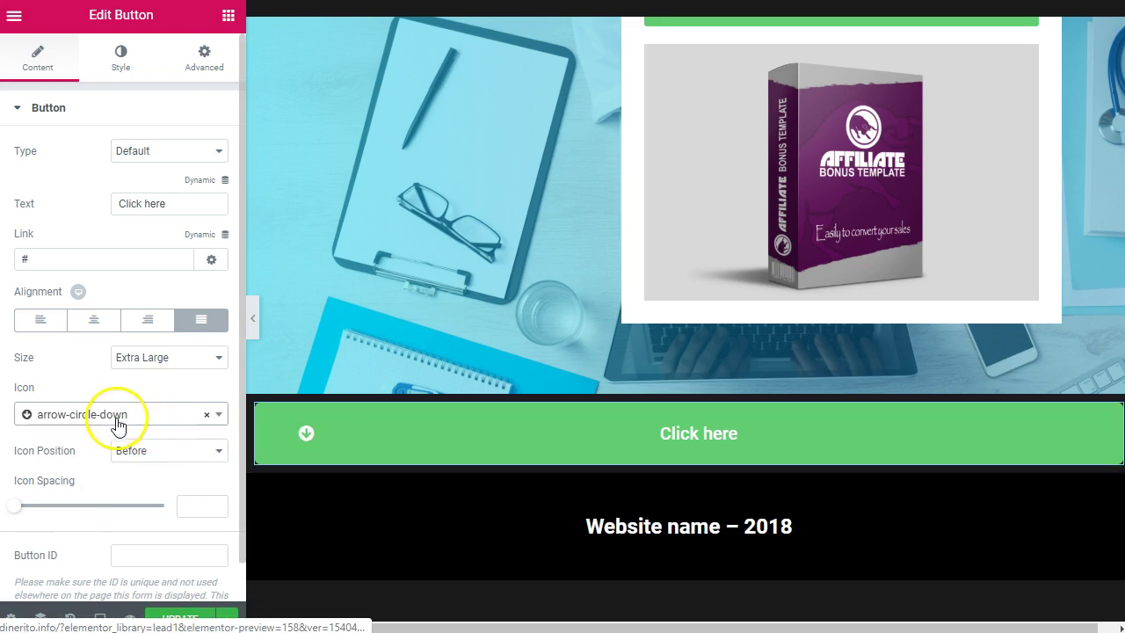
left_click(143, 452)
left_click(142, 486)
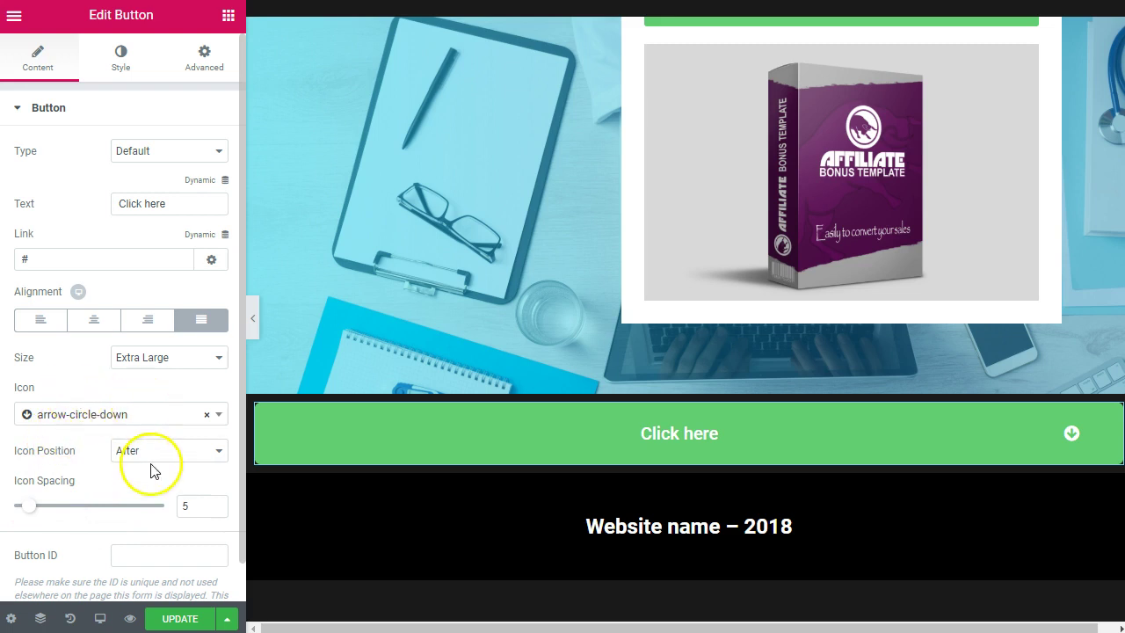
- Examine the "Click here" button's link field and its options for opening in a new window and adding nofollow
left_click(219, 414)
left_click(178, 378)
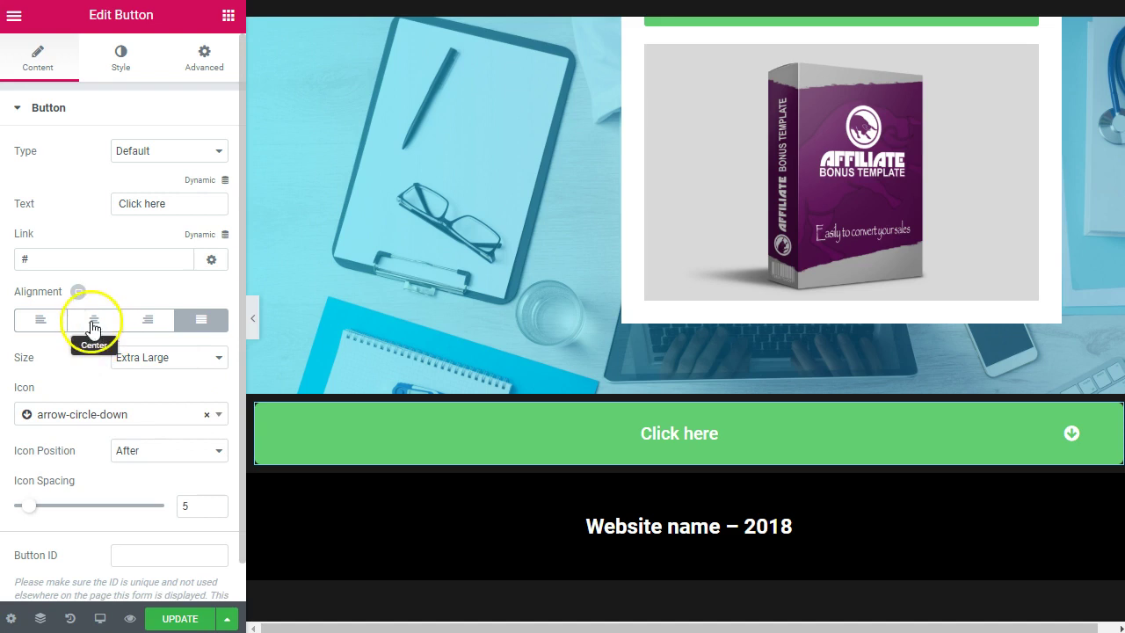
left_click(33, 261)
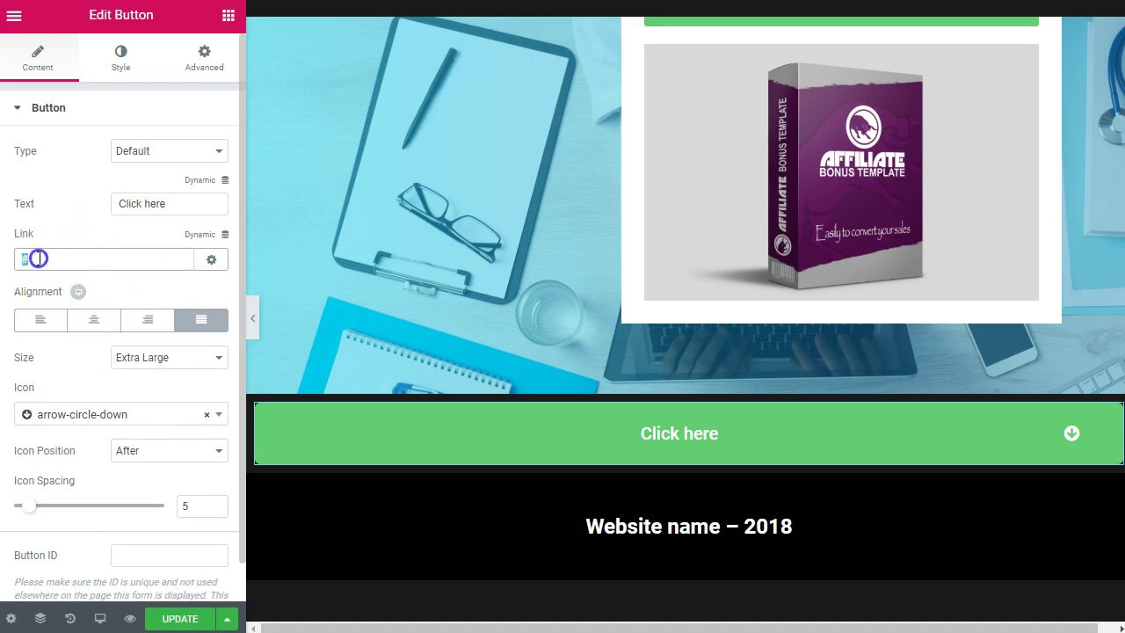
left_click(75, 259)
left_click(211, 263)
left_click(96, 255)
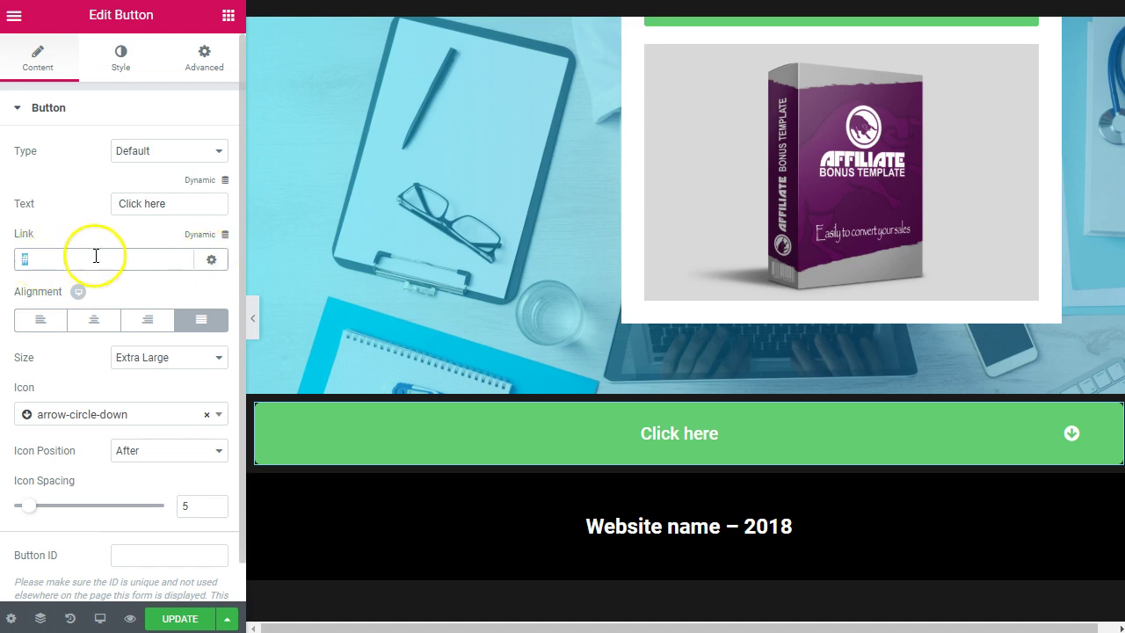
left_click(211, 260)
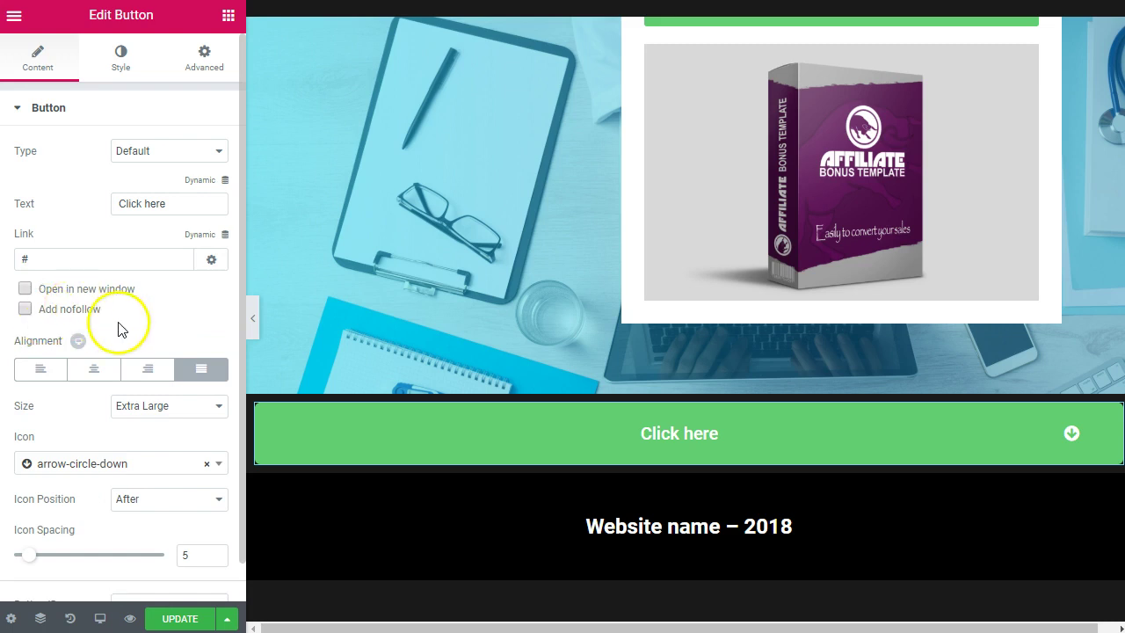
scroll(117, 326, "down", 1)
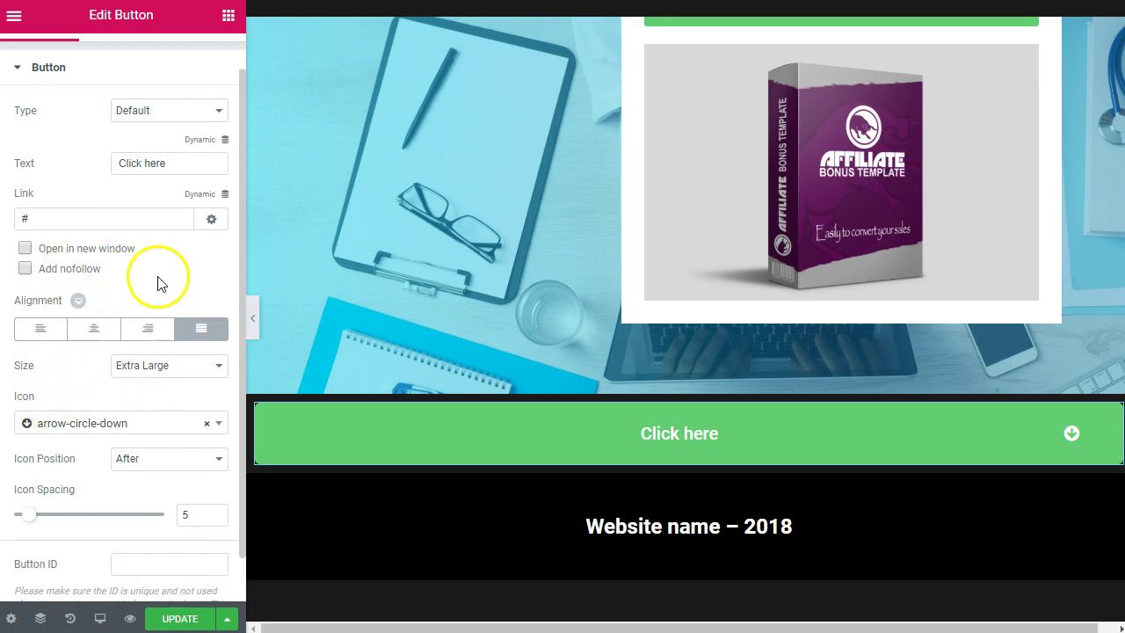
scroll(155, 281, "up", 1)
left_click(211, 260)
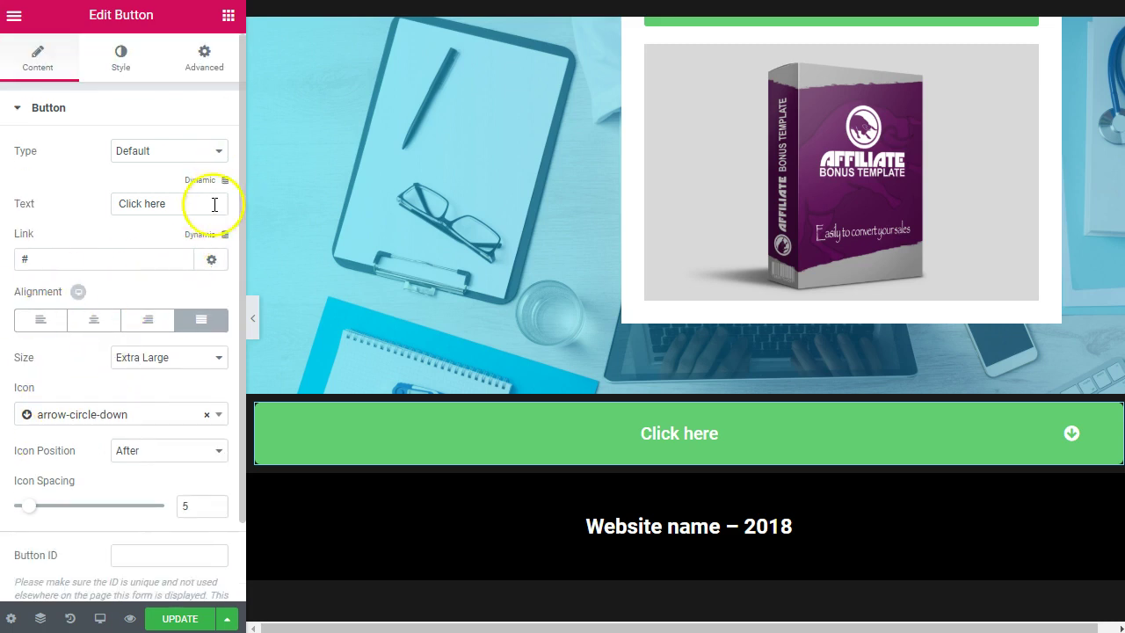
- Try the Success, Danger and Default types for the "Click here" button and set its type to Warning
left_click(164, 155)
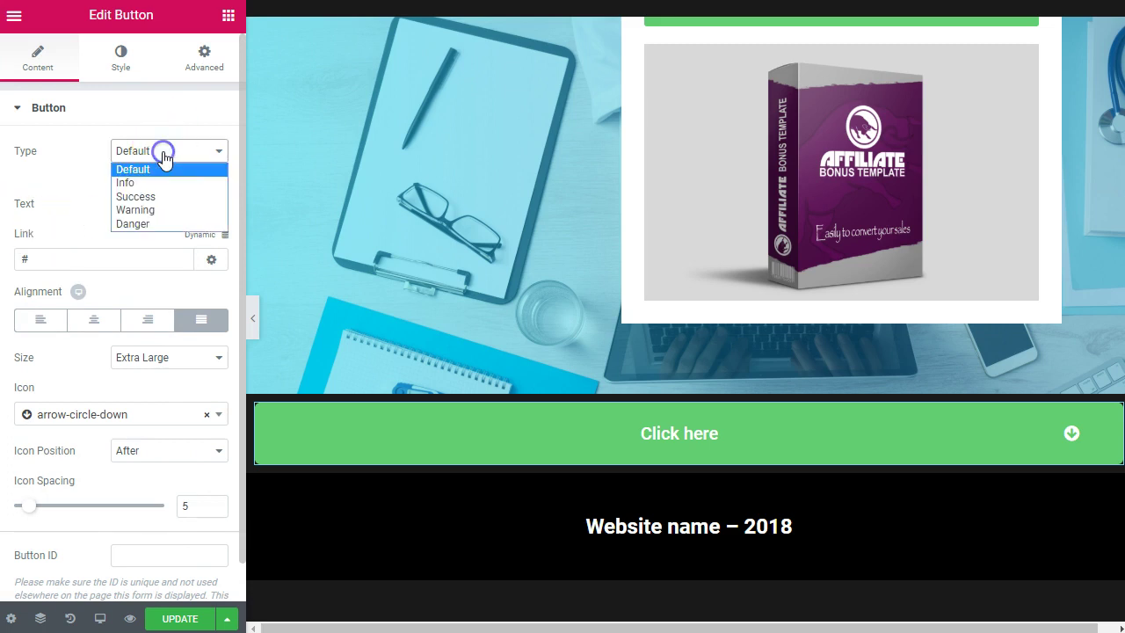
left_click(161, 198)
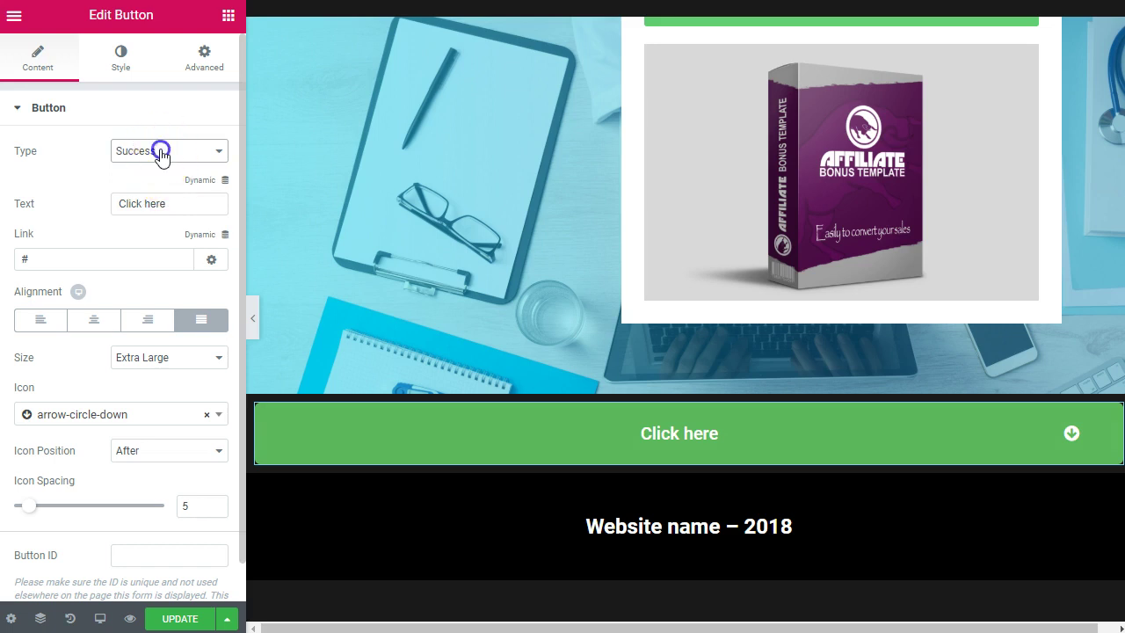
left_click(161, 154)
left_click(142, 209)
left_click(157, 152)
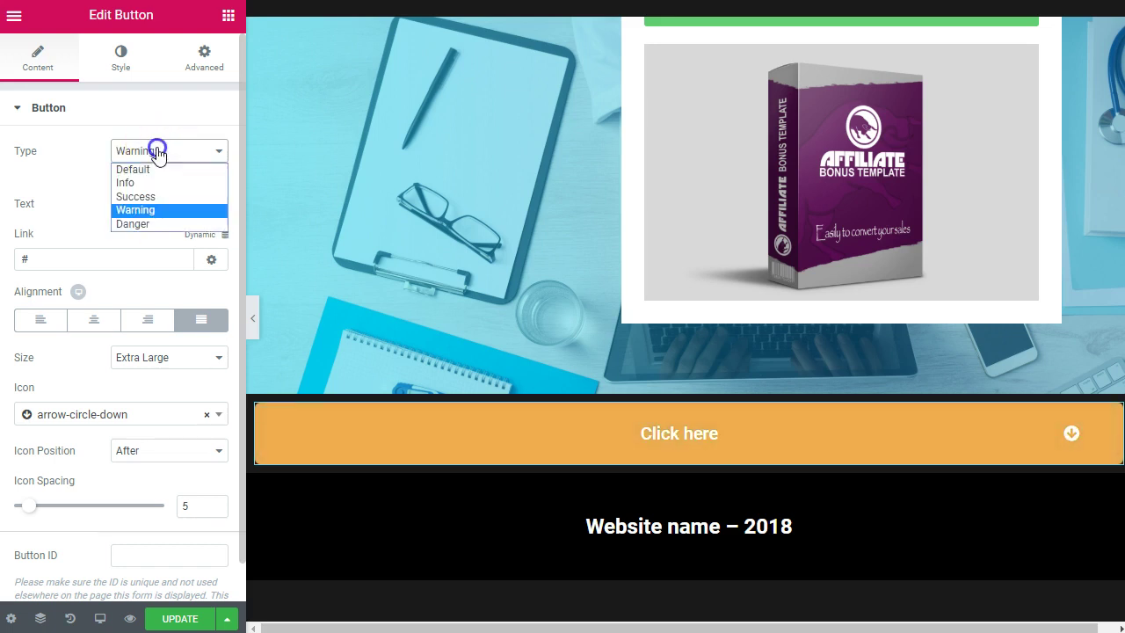
left_click(158, 224)
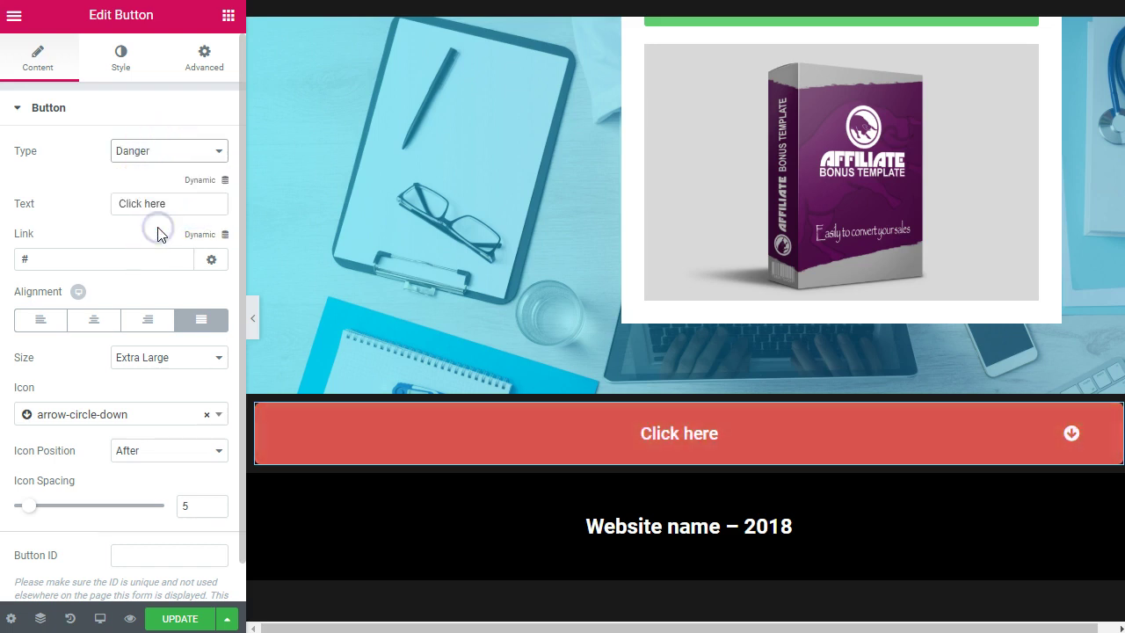
left_click(154, 156)
left_click(152, 174)
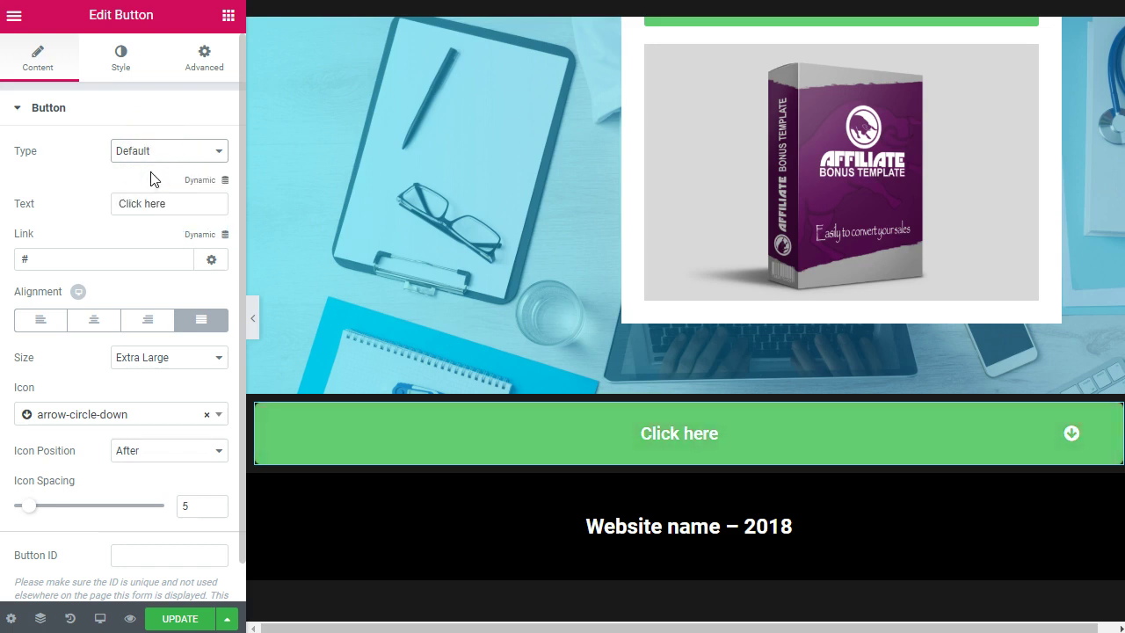
left_click(158, 211)
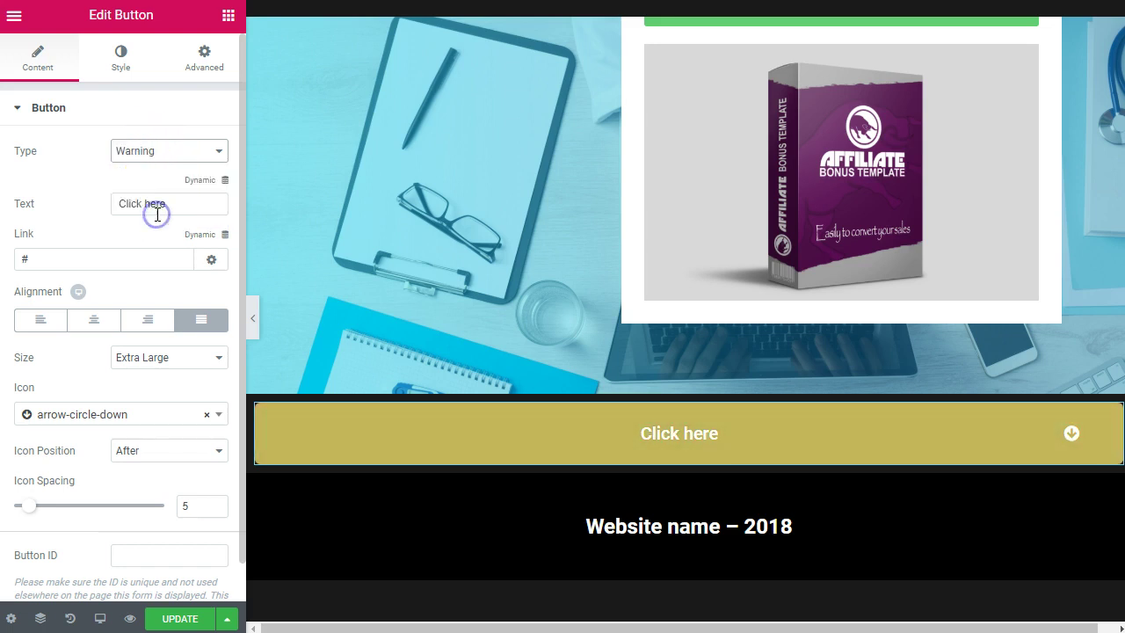
left_click(35, 192)
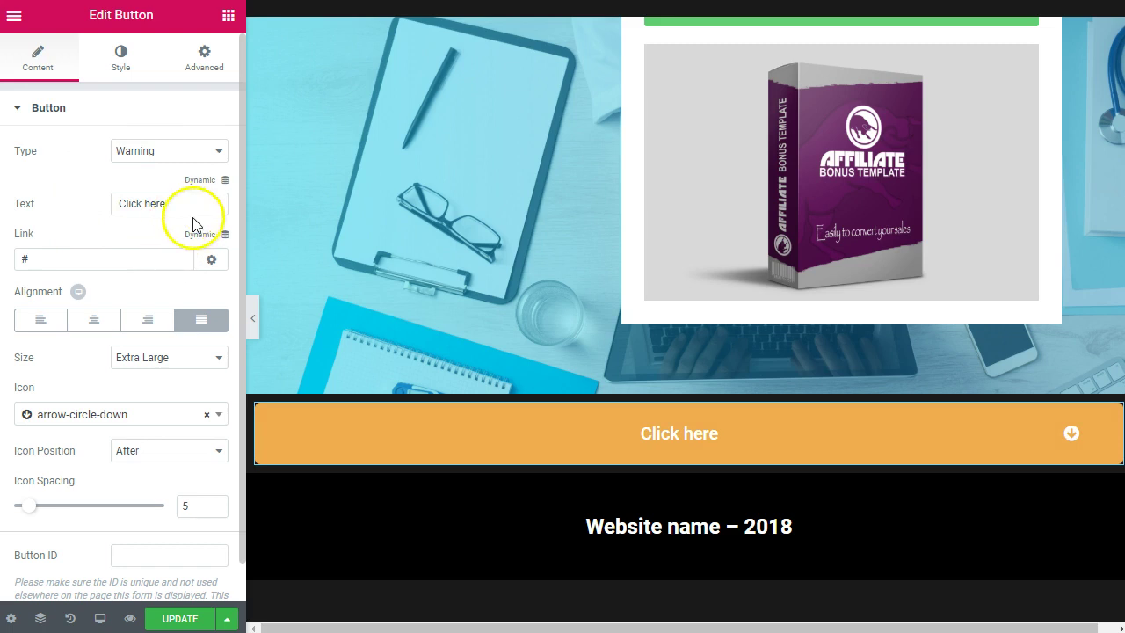
- Leave the button's settings for the widget list and update the template
scroll(91, 400, "down", 1)
scroll(90, 401, "up", 1)
scroll(90, 401, "down", 1)
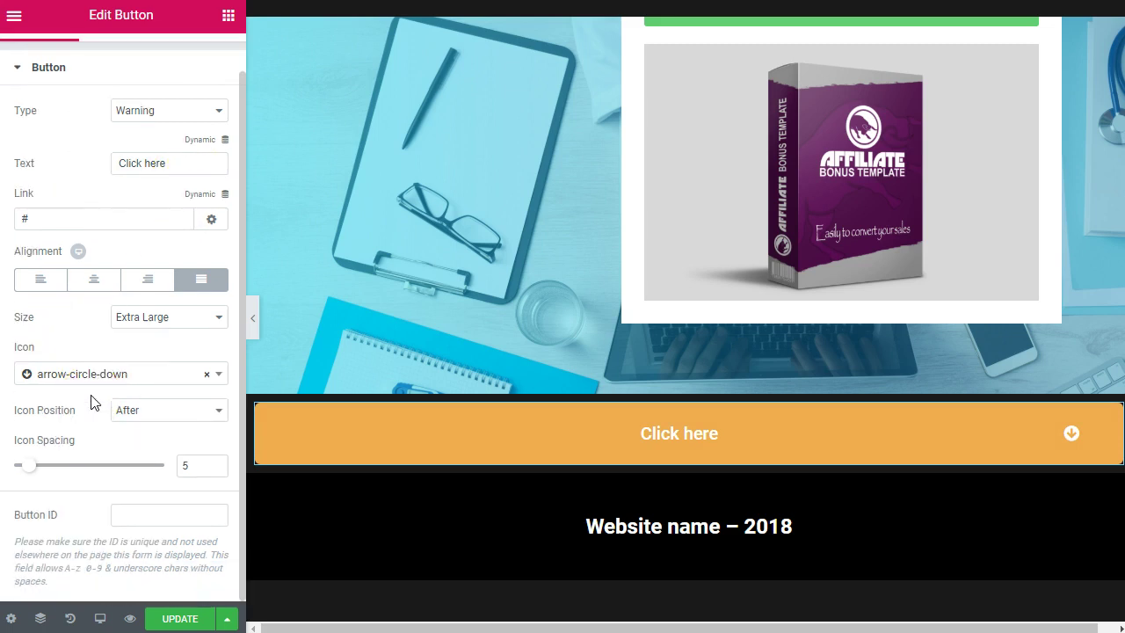
left_click(19, 67)
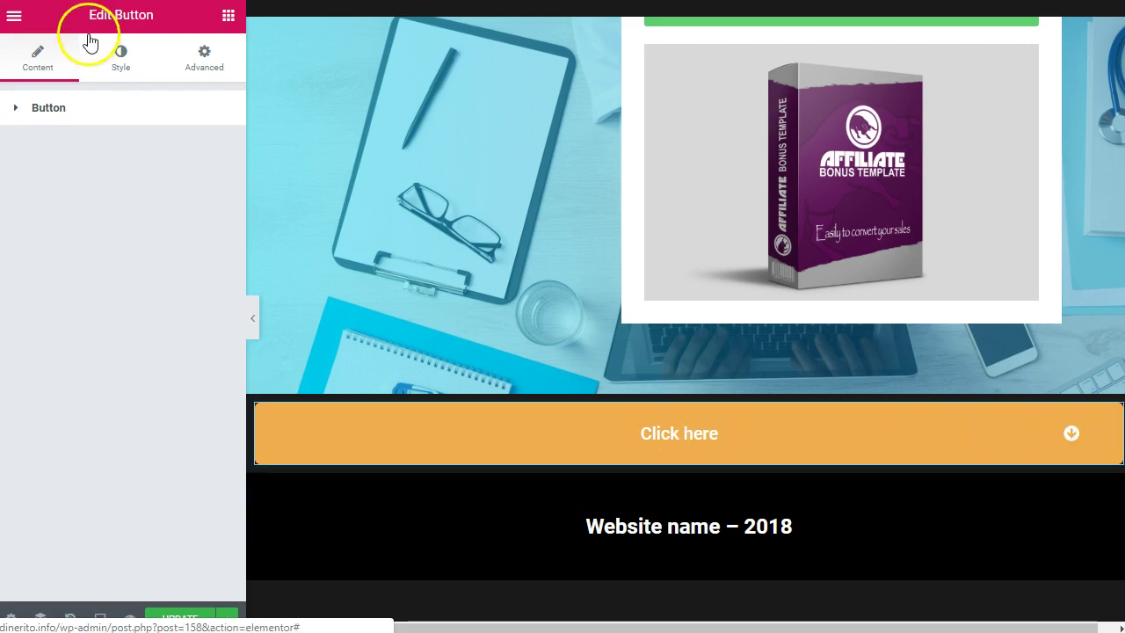
left_click(228, 15)
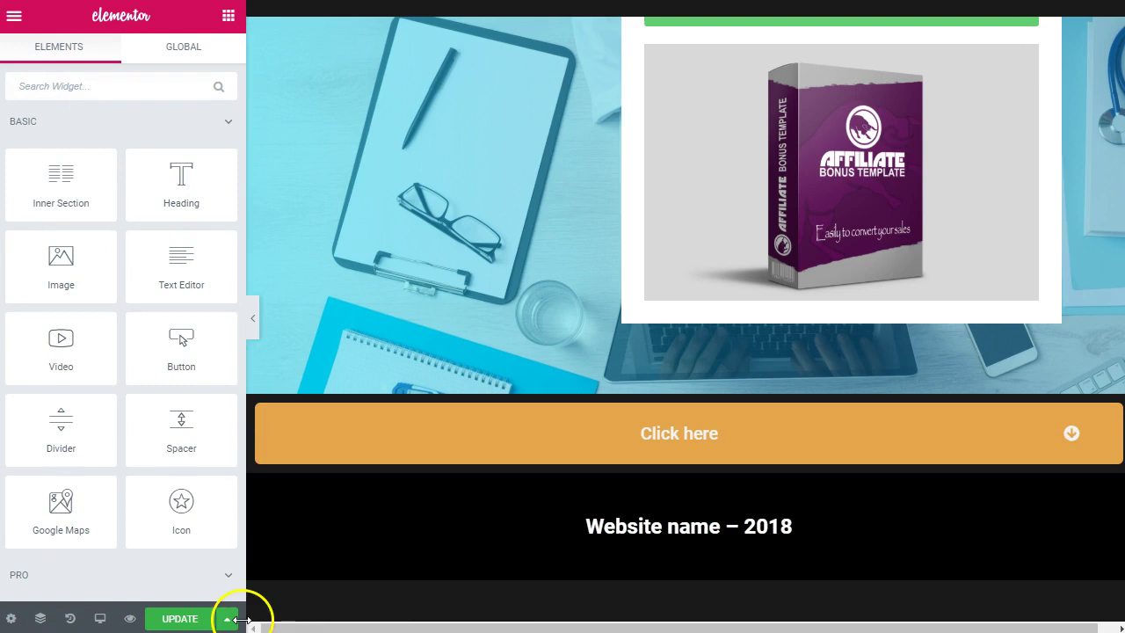
left_click(179, 621)
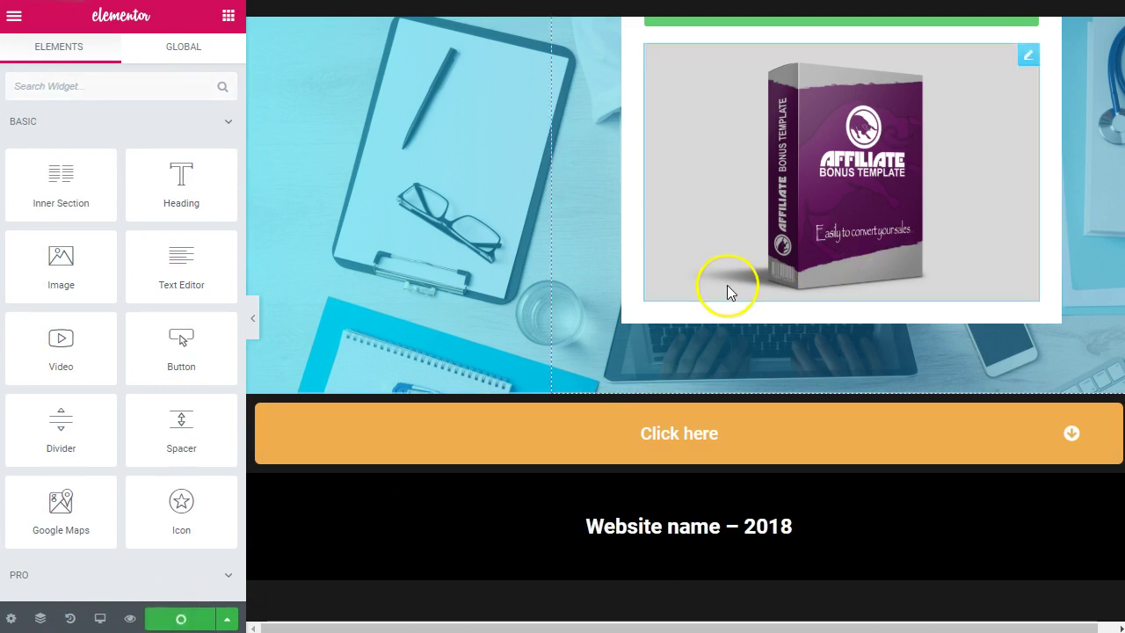
- Preview the Lead1 page and check the form, product image and "Click here" button on it
scroll(731, 295, "up", 3)
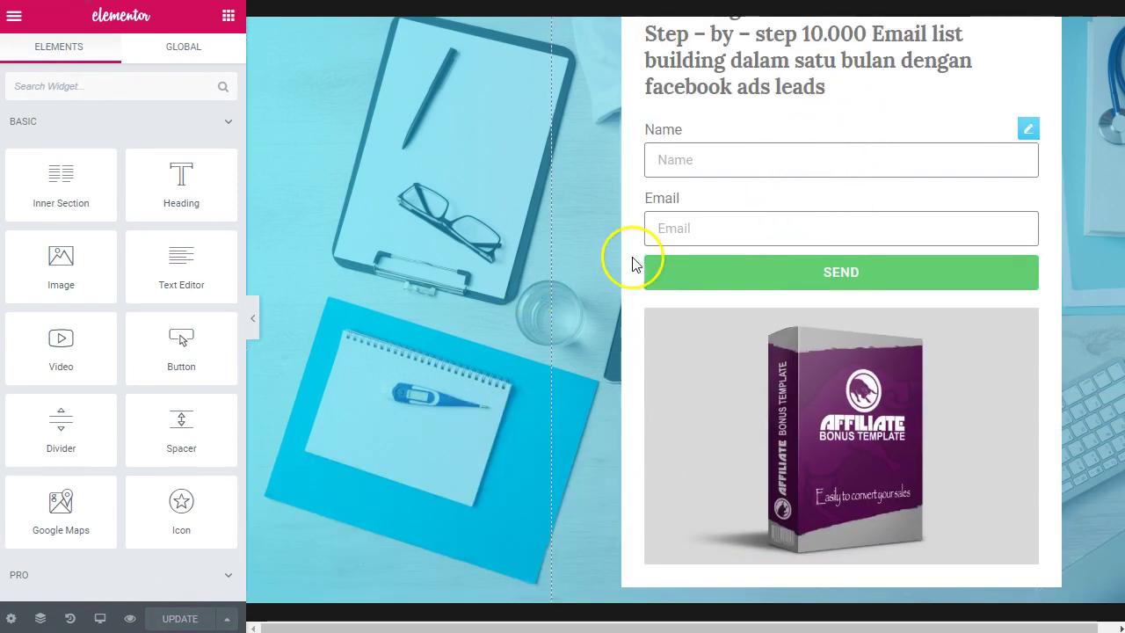
scroll(512, 290, "down", 3)
scroll(512, 290, "down", 3)
left_click(603, 237)
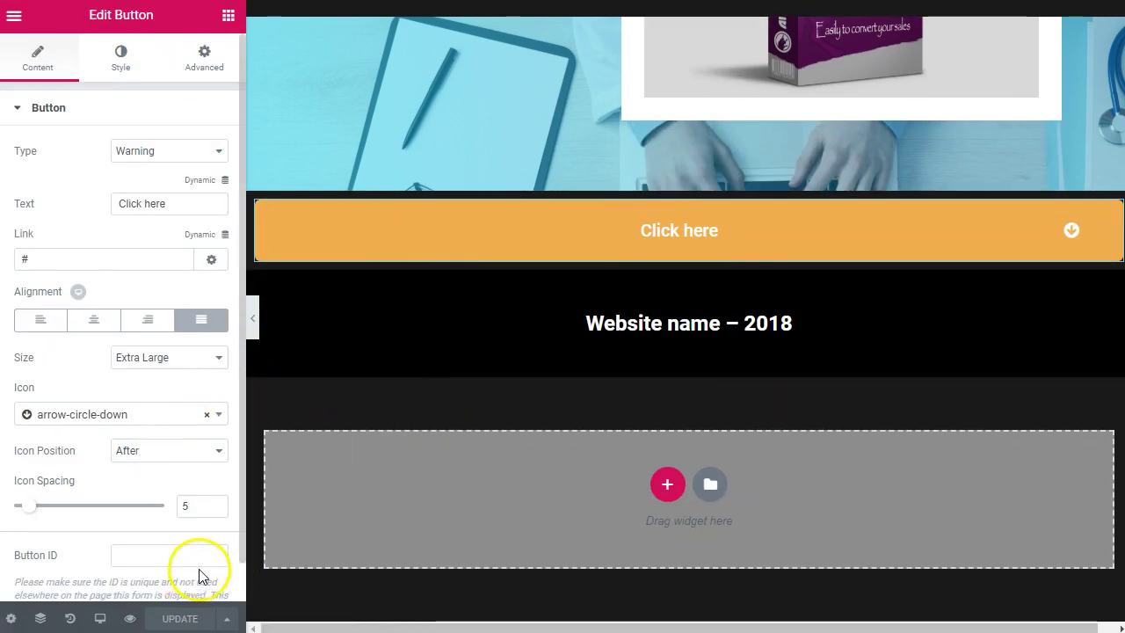
scroll(201, 575, "down", 1)
left_click(129, 618)
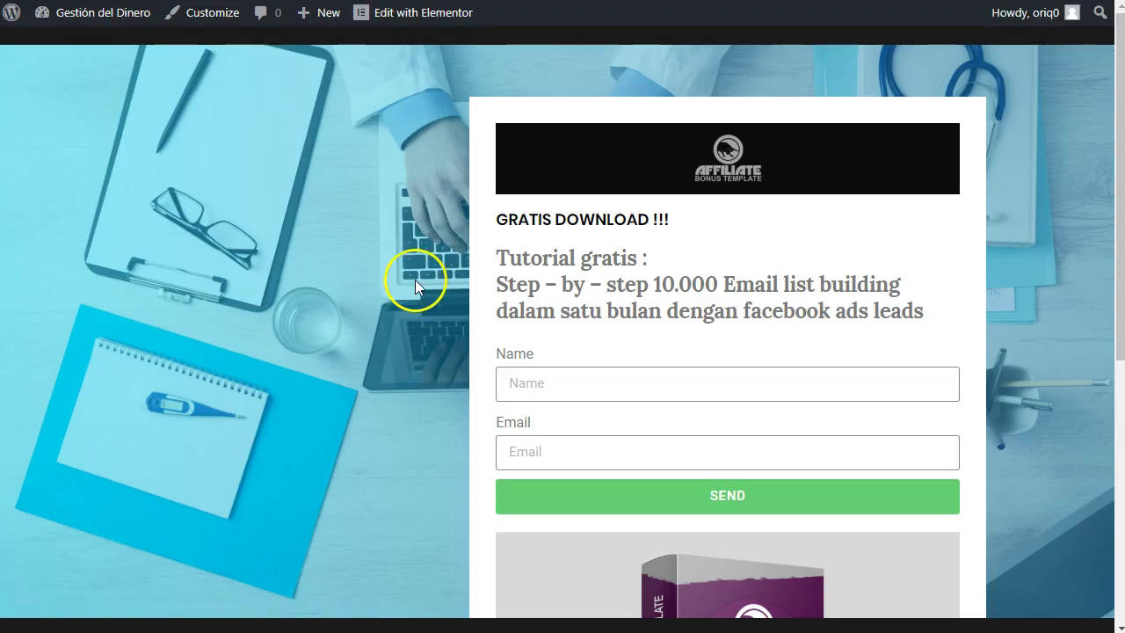
scroll(596, 234, "down", 5)
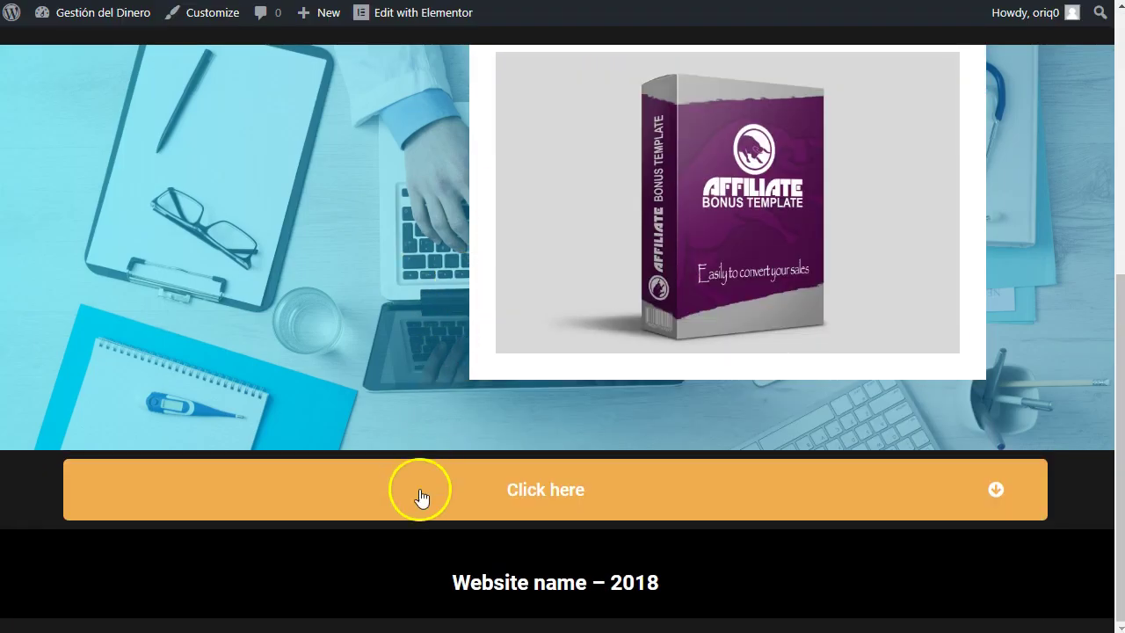
left_click(802, 508)
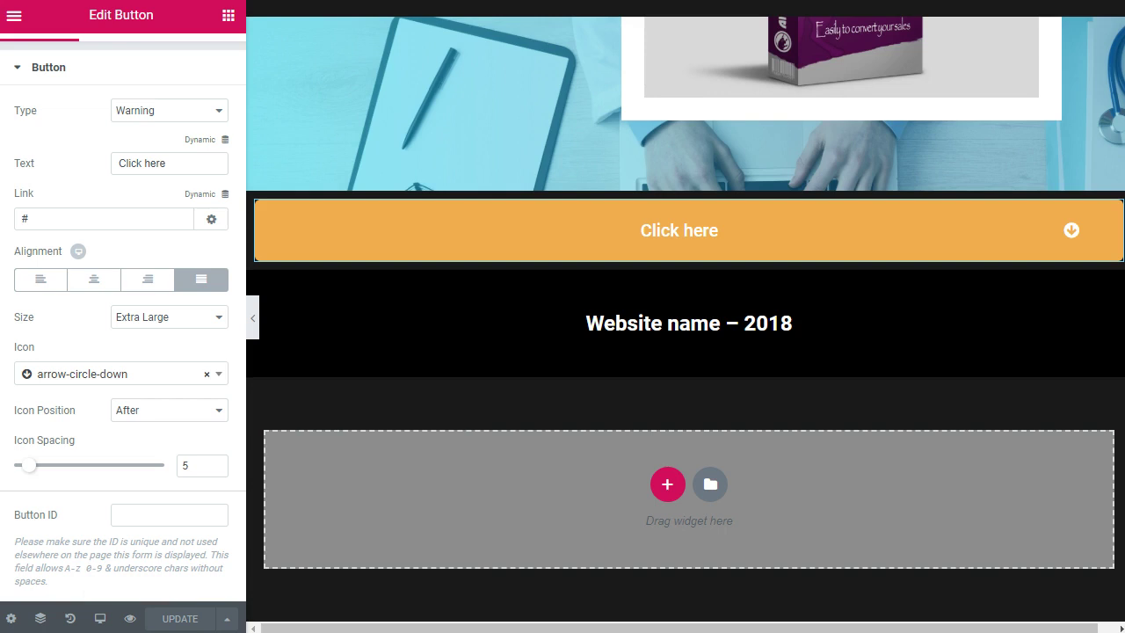
- Exit the template editor to the WordPress dashboard
left_click(13, 15)
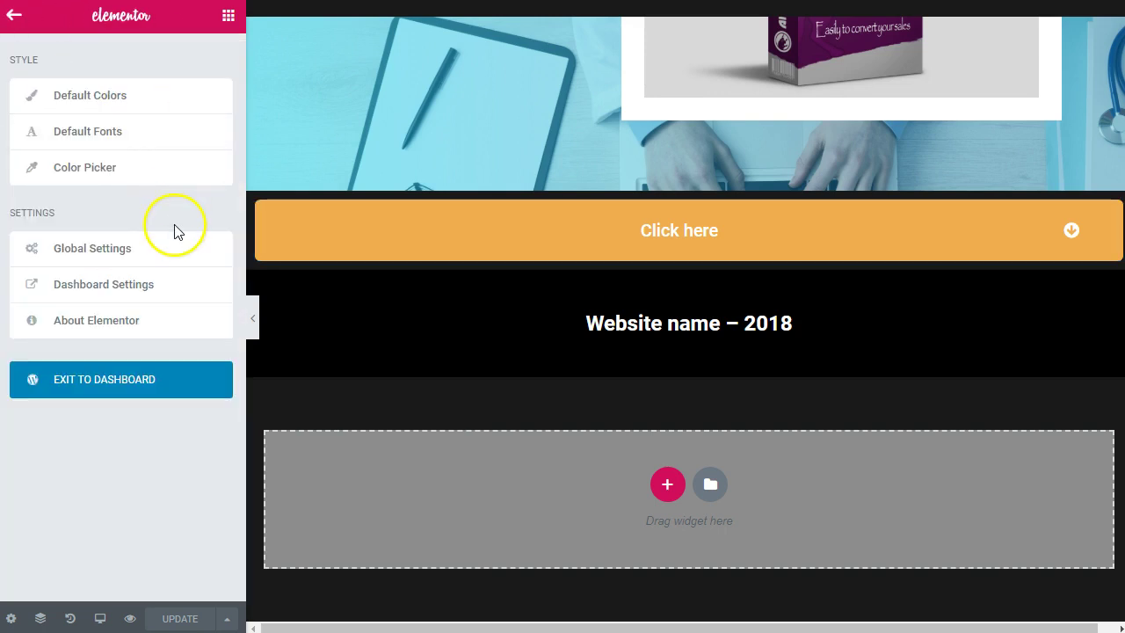
left_click(108, 379)
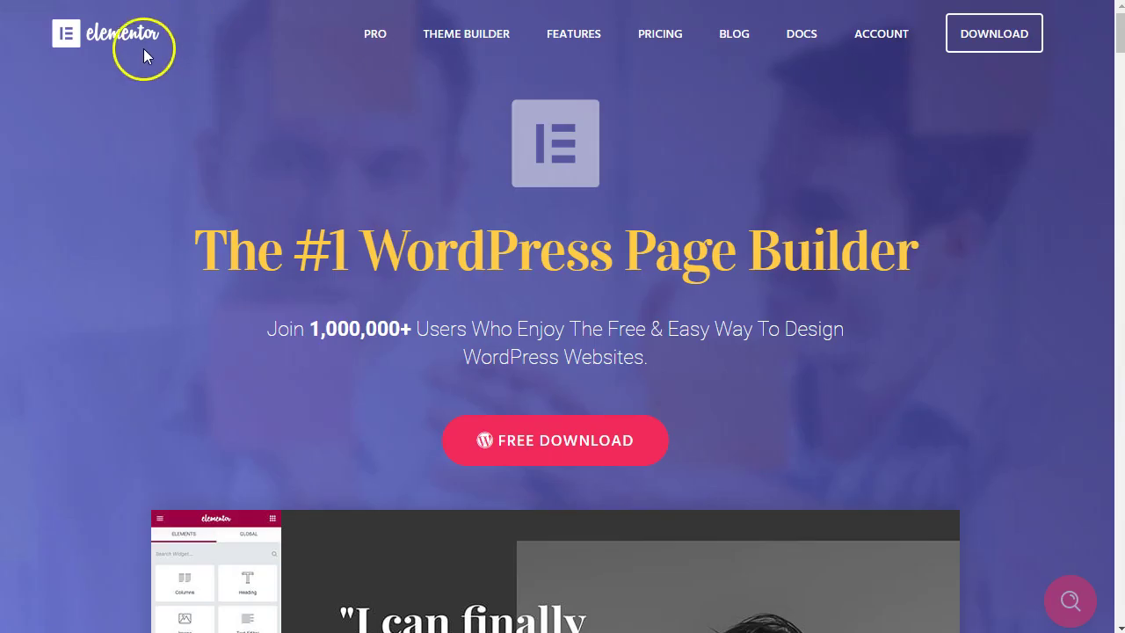
- Look over the Elementor website's home page, including the page builder demo with its widget list
scroll(530, 291, "down", 2)
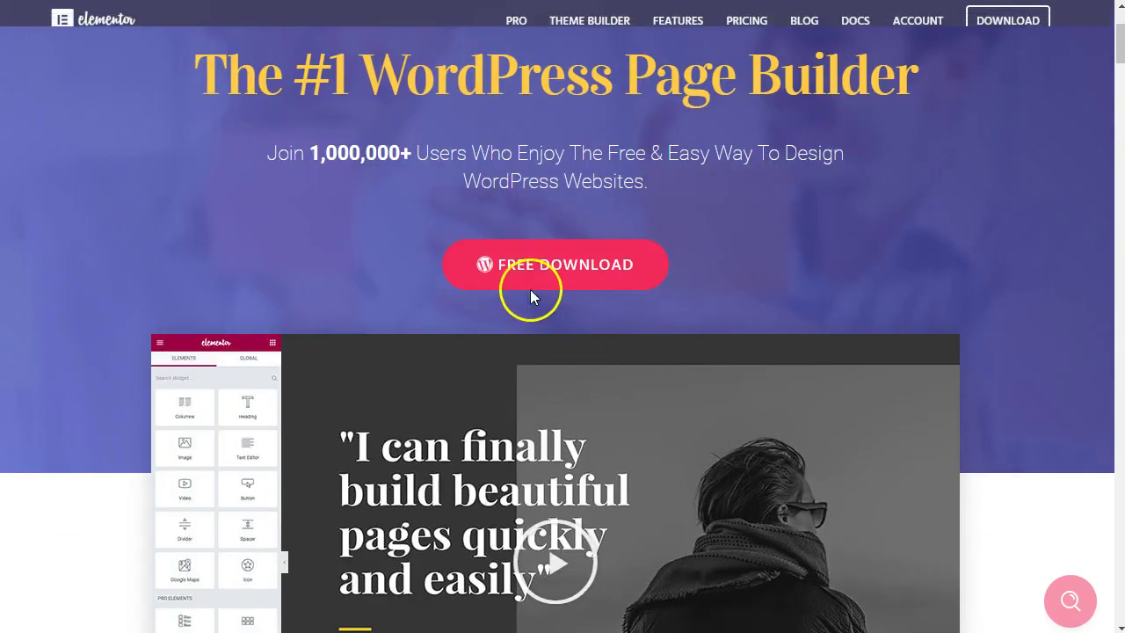
scroll(541, 270, "down", 2)
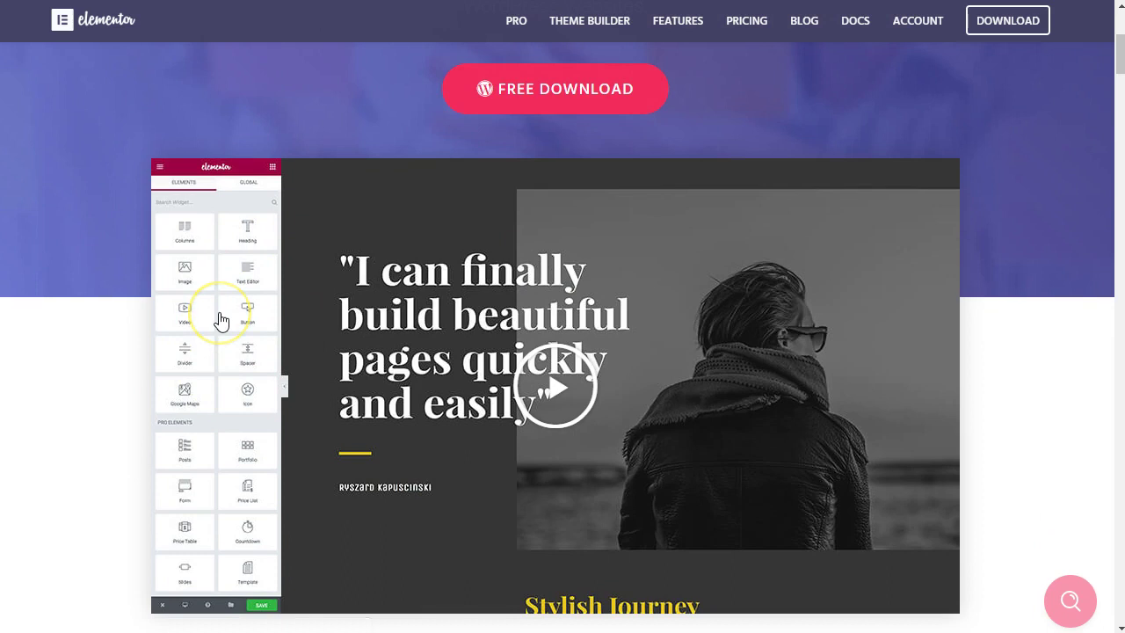
scroll(220, 322, "down", 1)
scroll(221, 321, "up", 1)
scroll(220, 322, "down", 1)
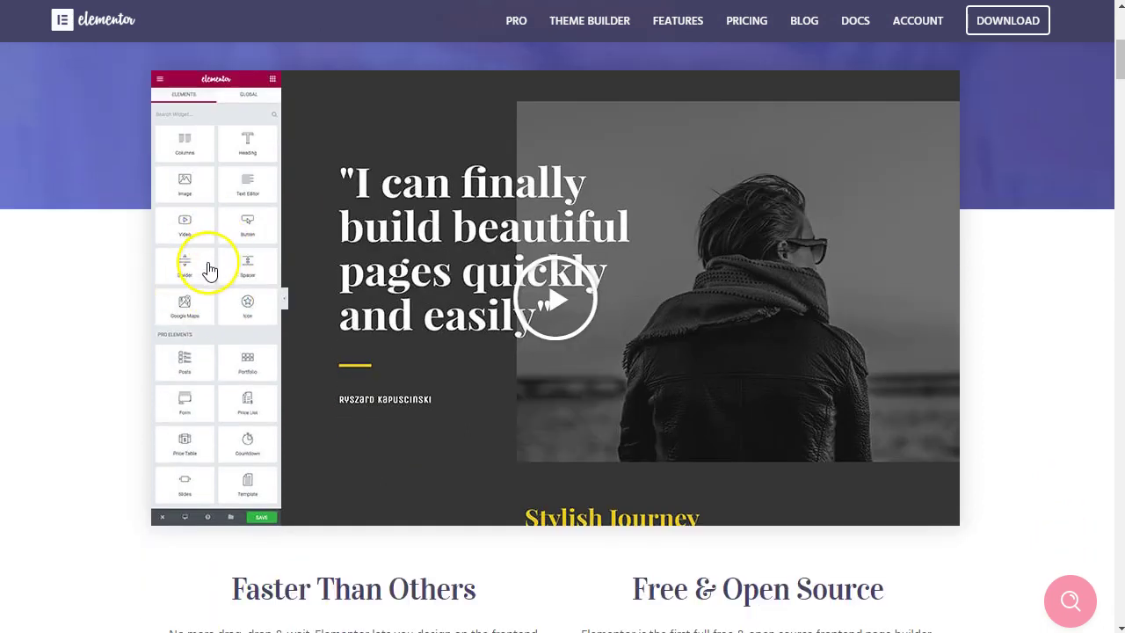
scroll(525, 189, "up", 3)
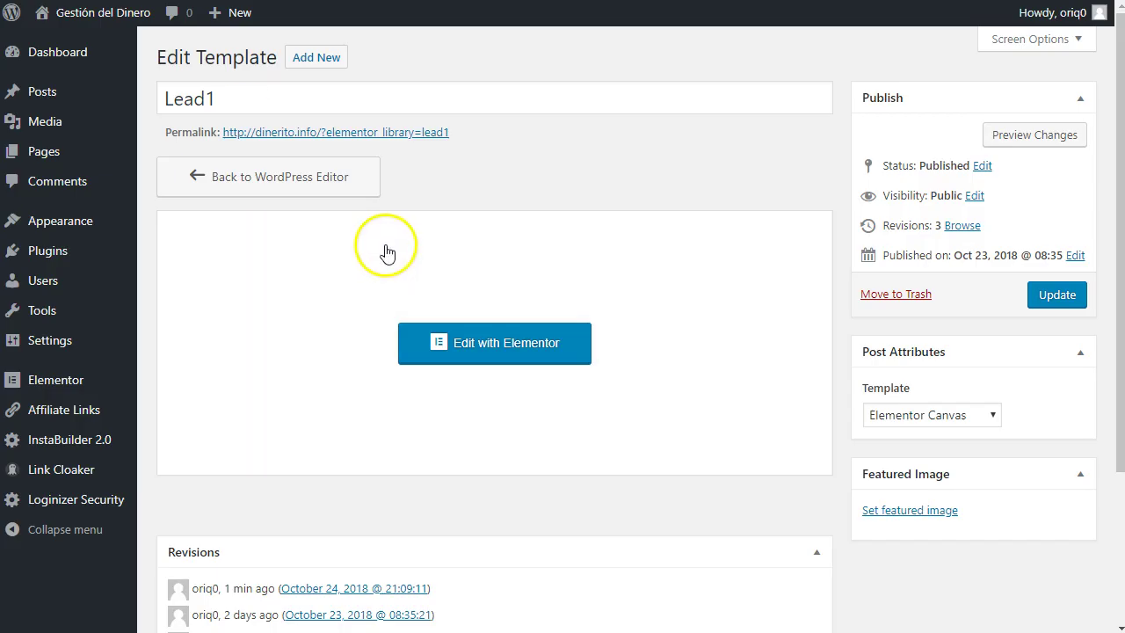
- Open the list of saved Elementor templates from the Lead1 template's edit page in WordPress
scroll(82, 414, "down", 1)
mouse_move(58, 385)
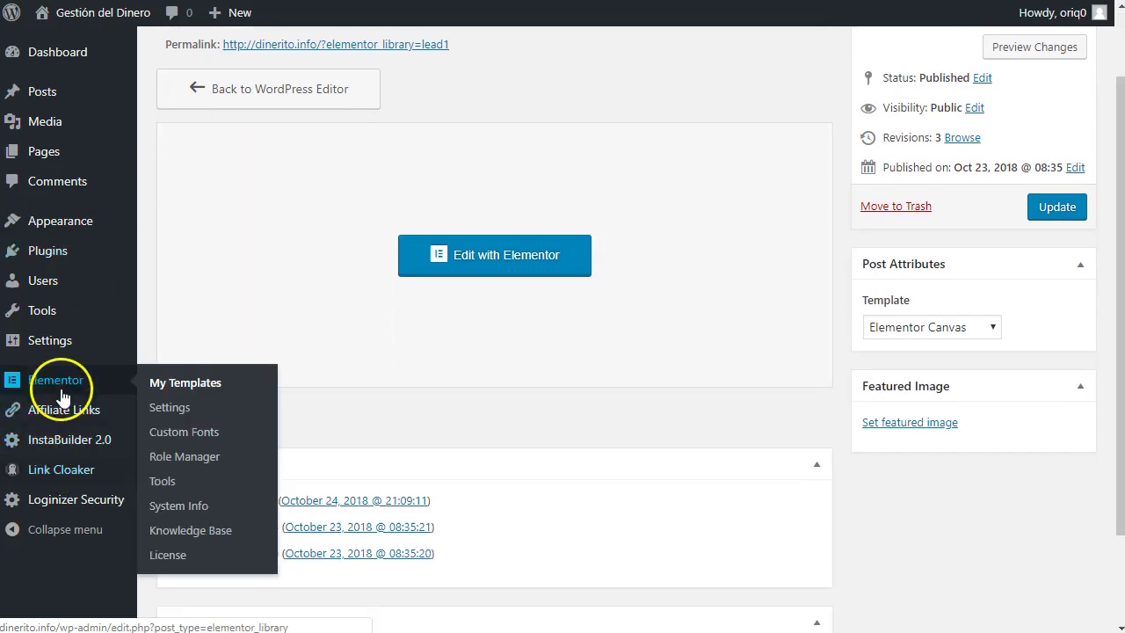
left_click(170, 415)
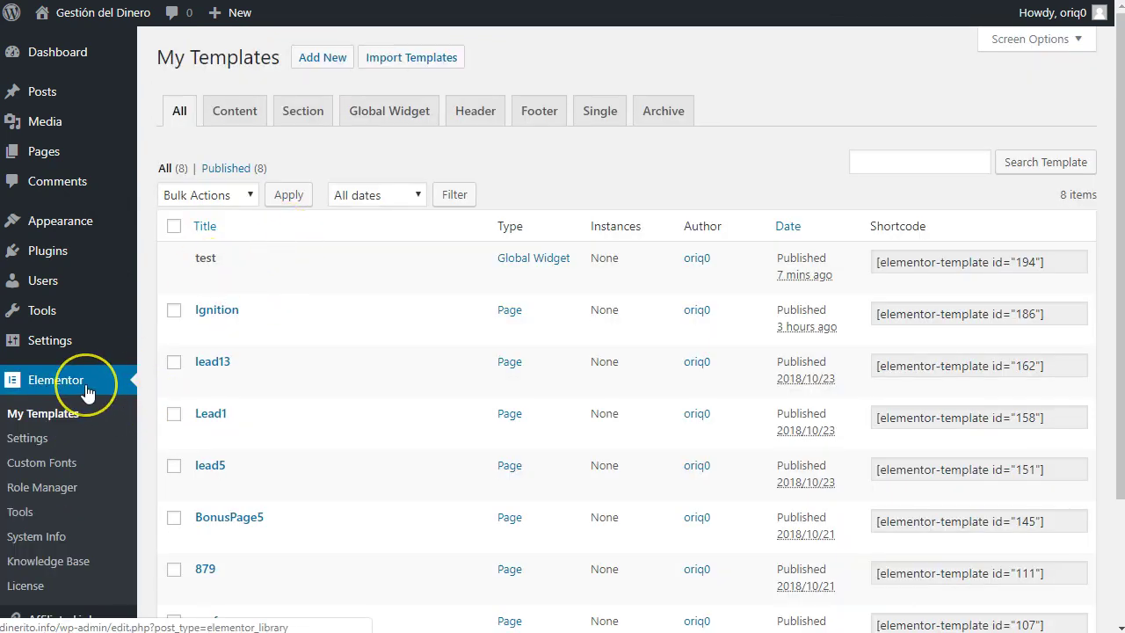
- Look through the saved templates and the actions available for each of them
scroll(88, 389, "down", 1)
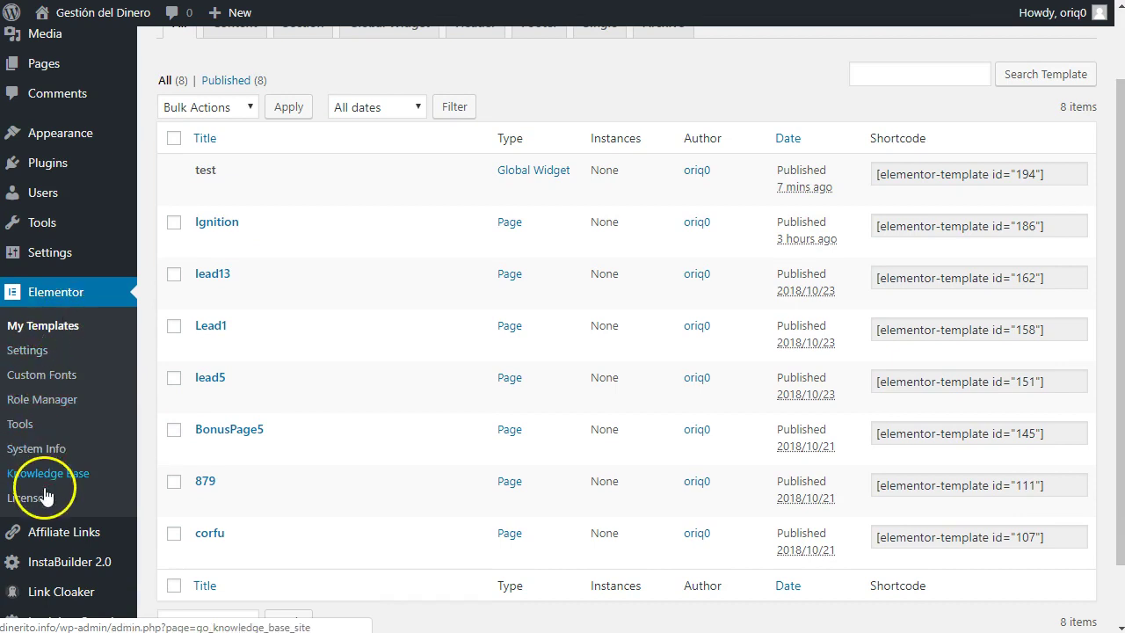
mouse_move(453, 355)
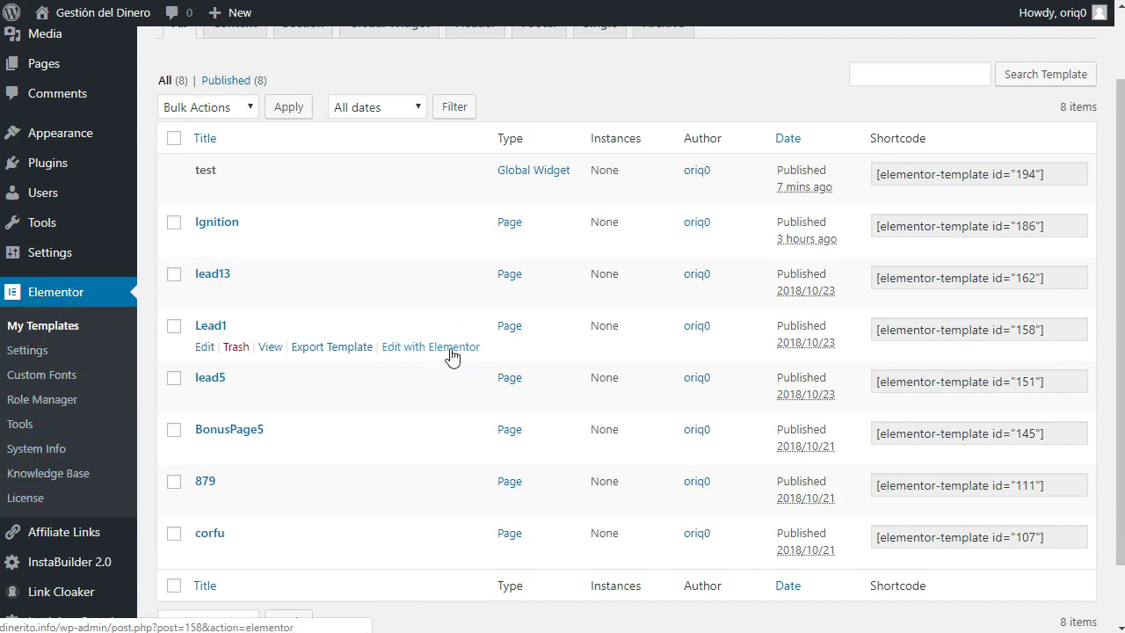
scroll(452, 355, "down", 1)
scroll(450, 355, "up", 1)
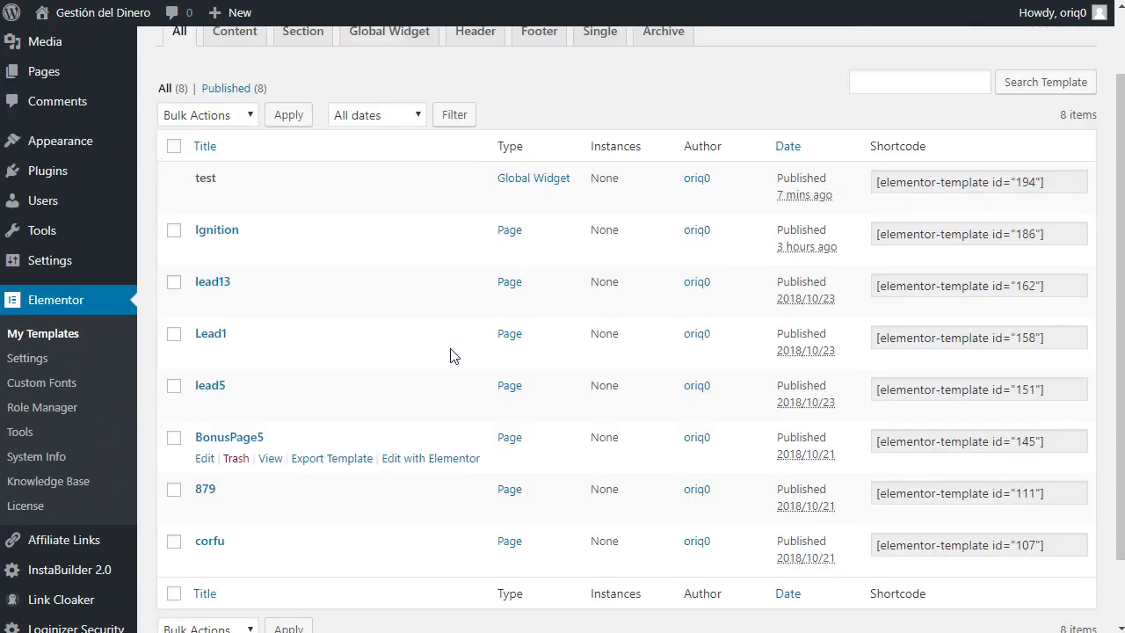
scroll(450, 355, "up", 2)
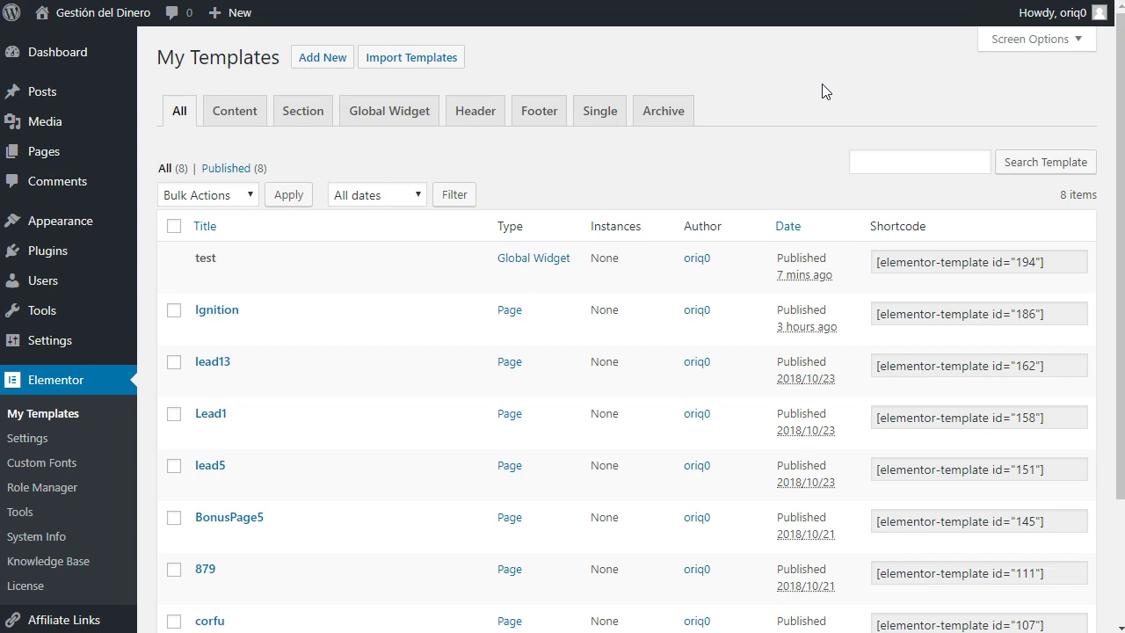
scroll(822, 88, "down", 1)
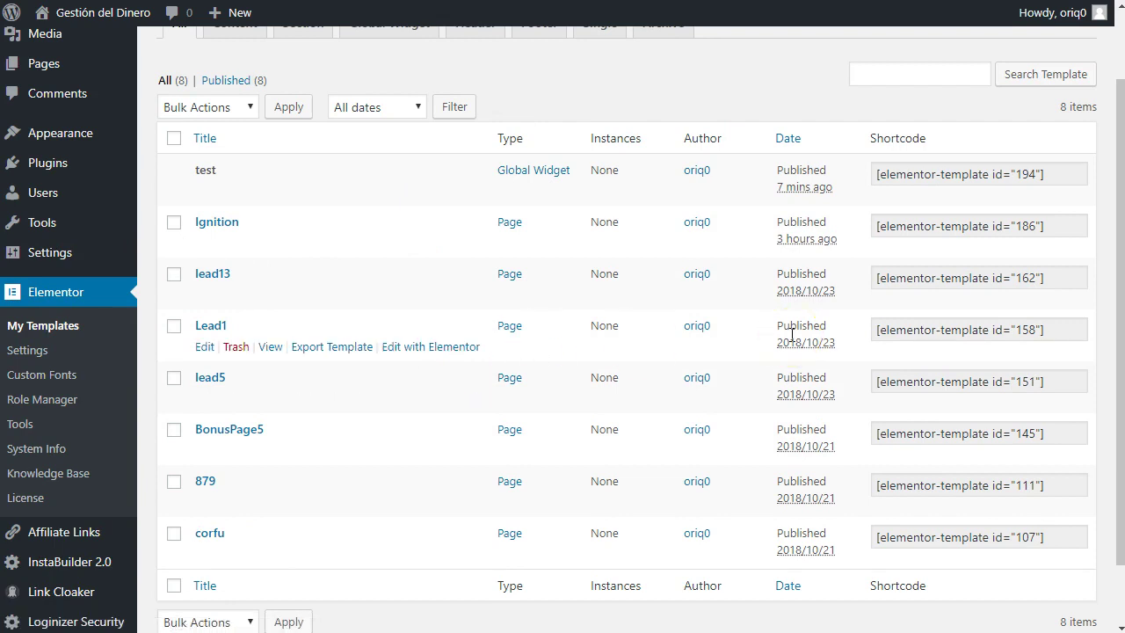
scroll(791, 334, "up", 1)
scroll(792, 334, "down", 1)
scroll(791, 338, "up", 1)
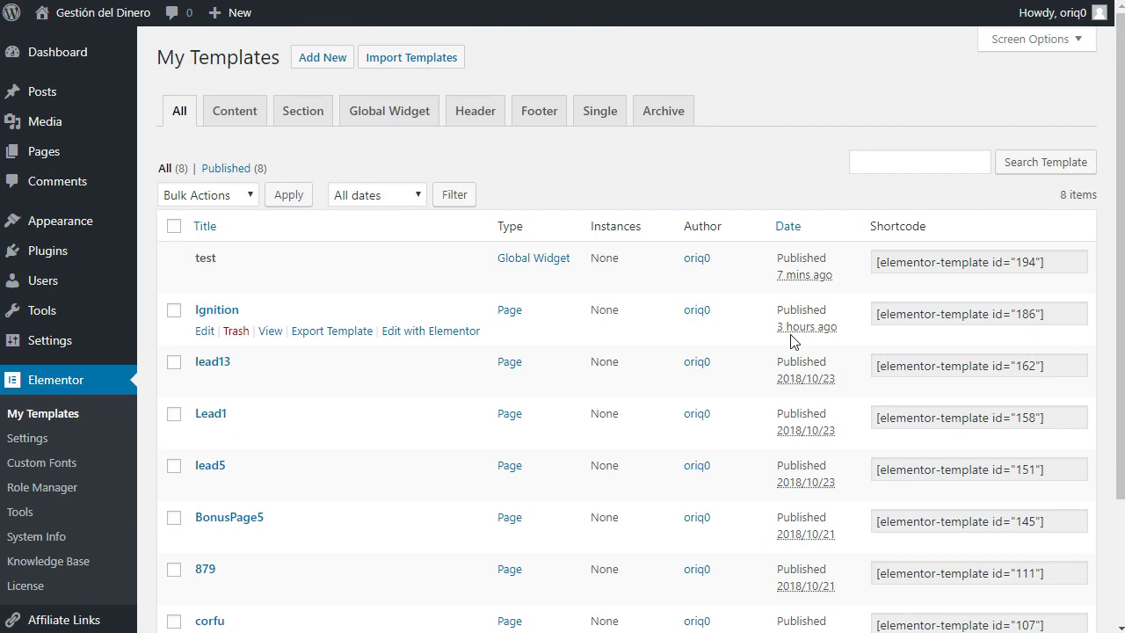